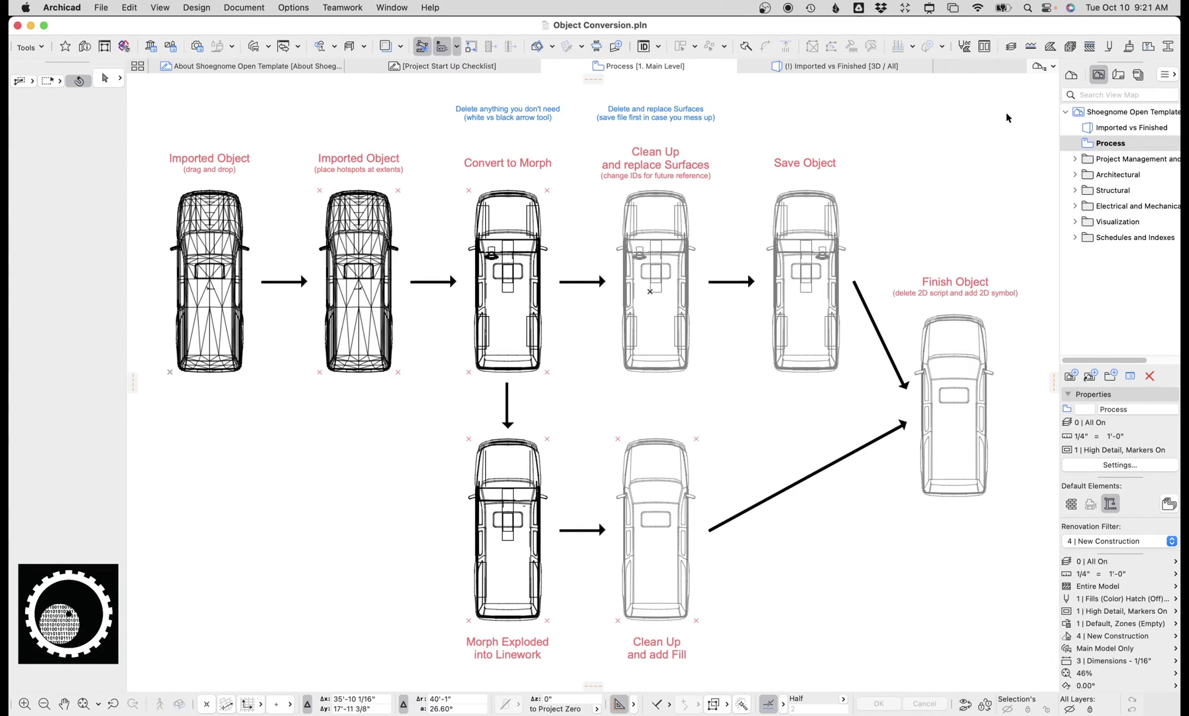
pyautogui.click(101, 7)
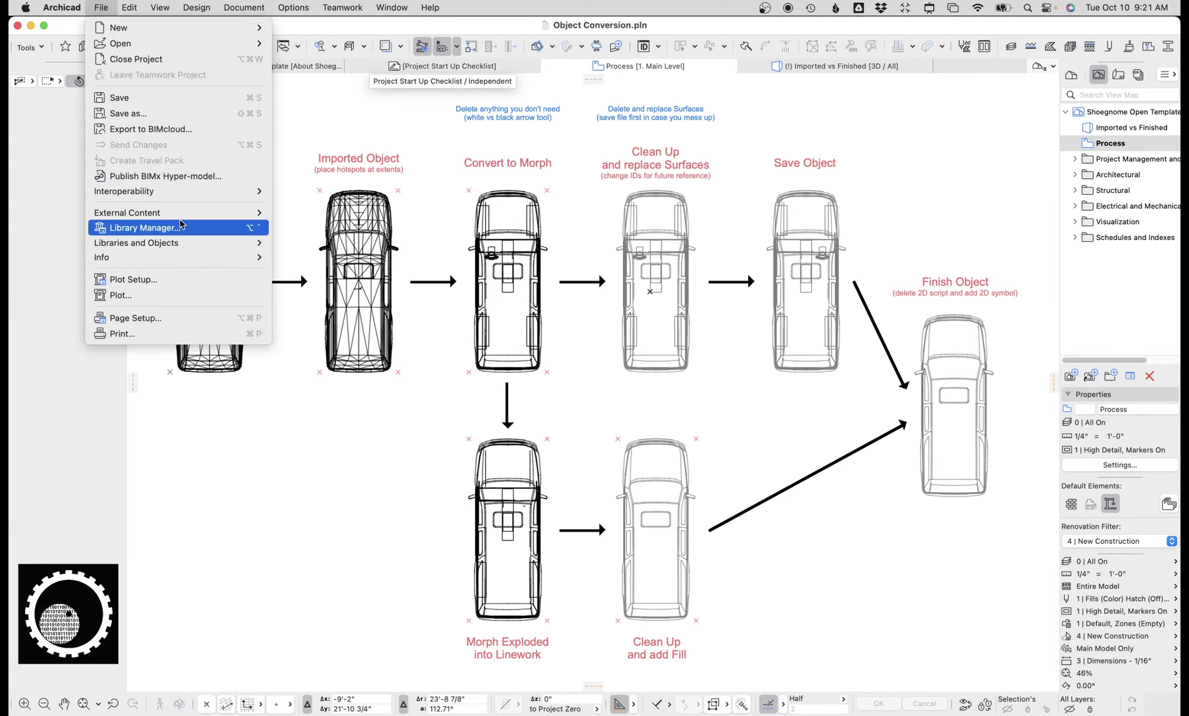
pyautogui.moveTo(181, 215)
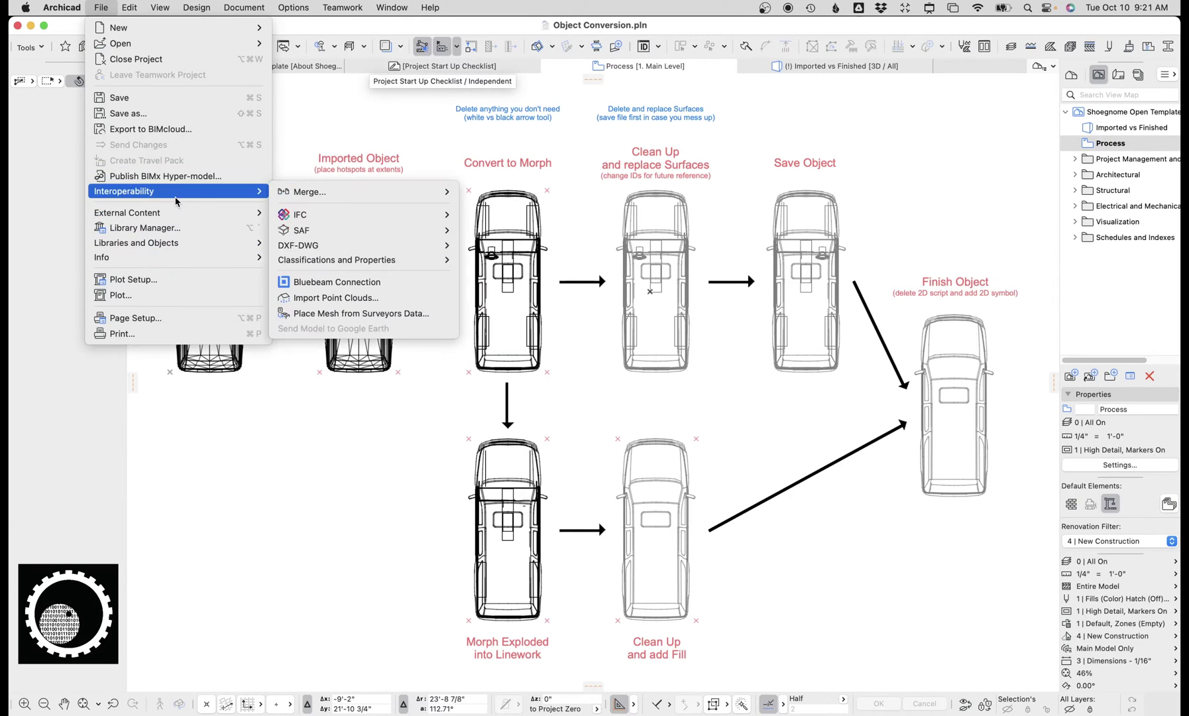
pyautogui.moveTo(170, 250)
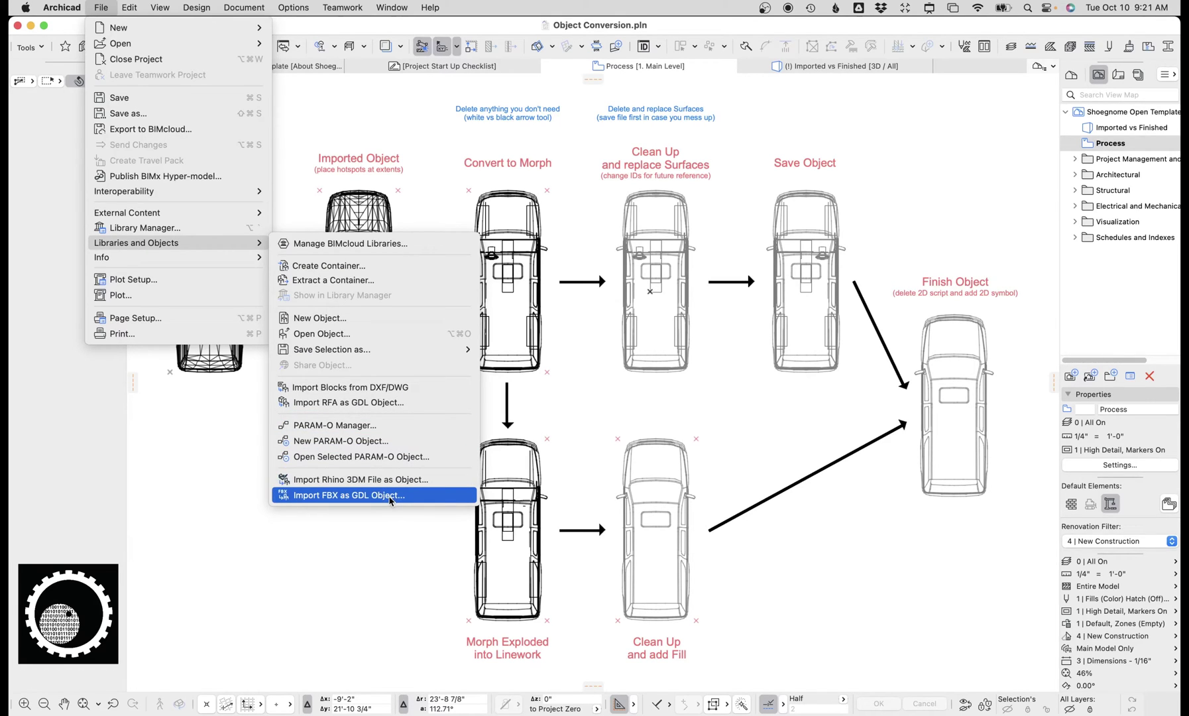
pyautogui.click(393, 524)
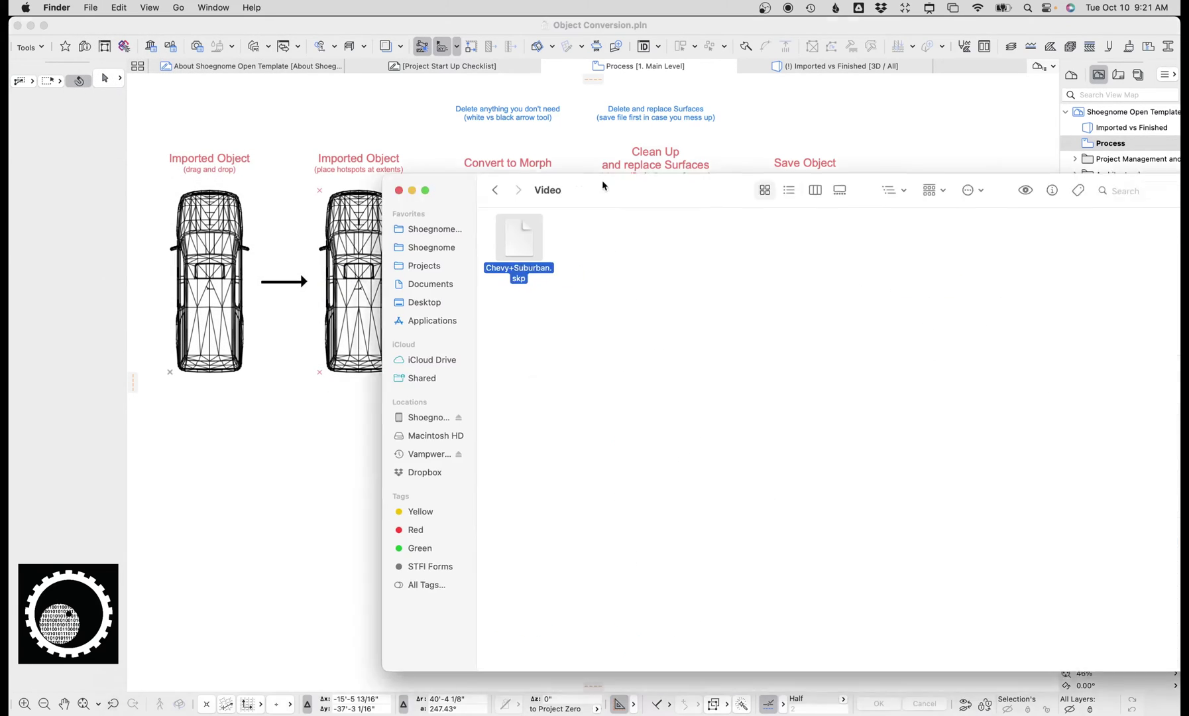
# Import the Chevy+Suburban.skp file from the Video folder into the floor plan, placing it below the first imported car.
pyautogui.moveTo(602, 183); pyautogui.dragTo(641, 189)
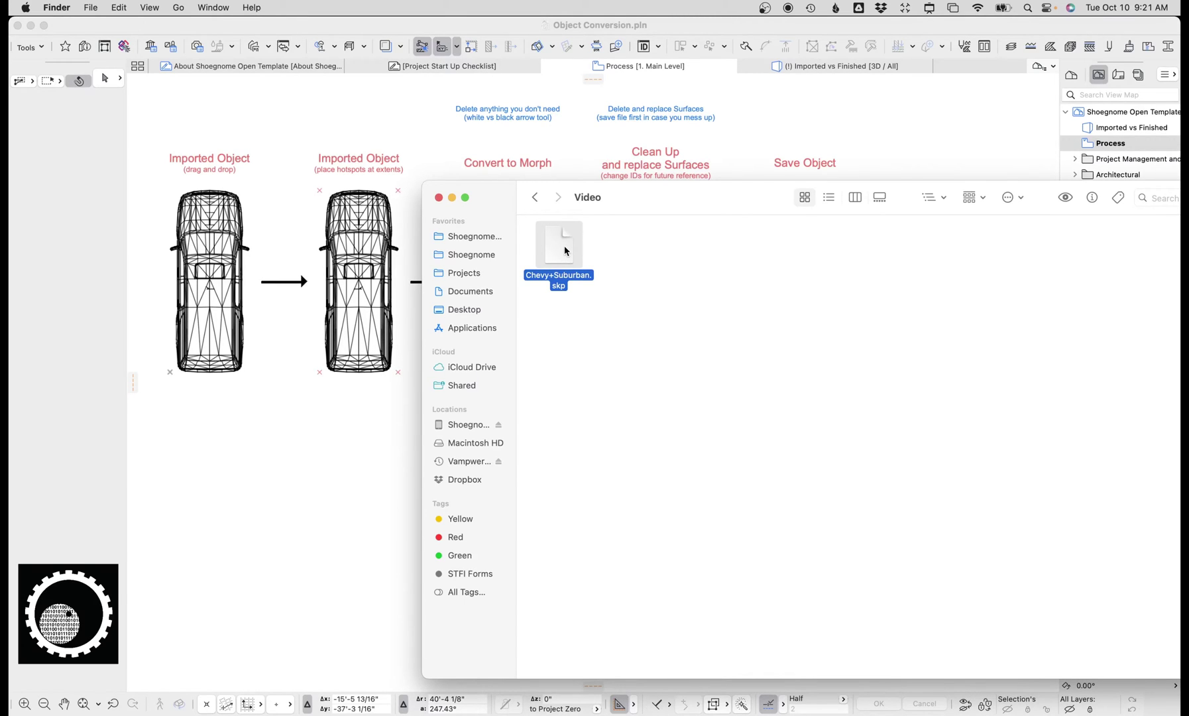
pyautogui.moveTo(566, 251); pyautogui.dragTo(300, 440)
pyautogui.click(285, 593)
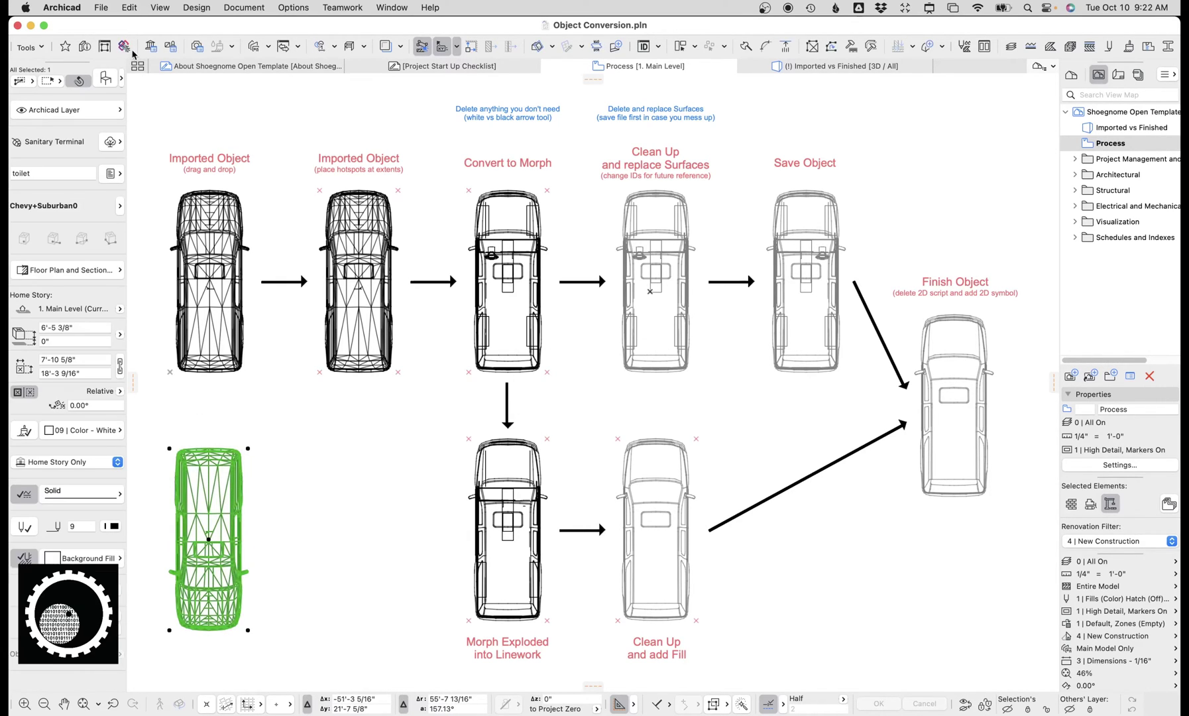
# Inspect the Chevy+Suburban and Chevy+Suburban0 objects in the embedded library, leaving the Library Manager without changes.
pyautogui.click(101, 8)
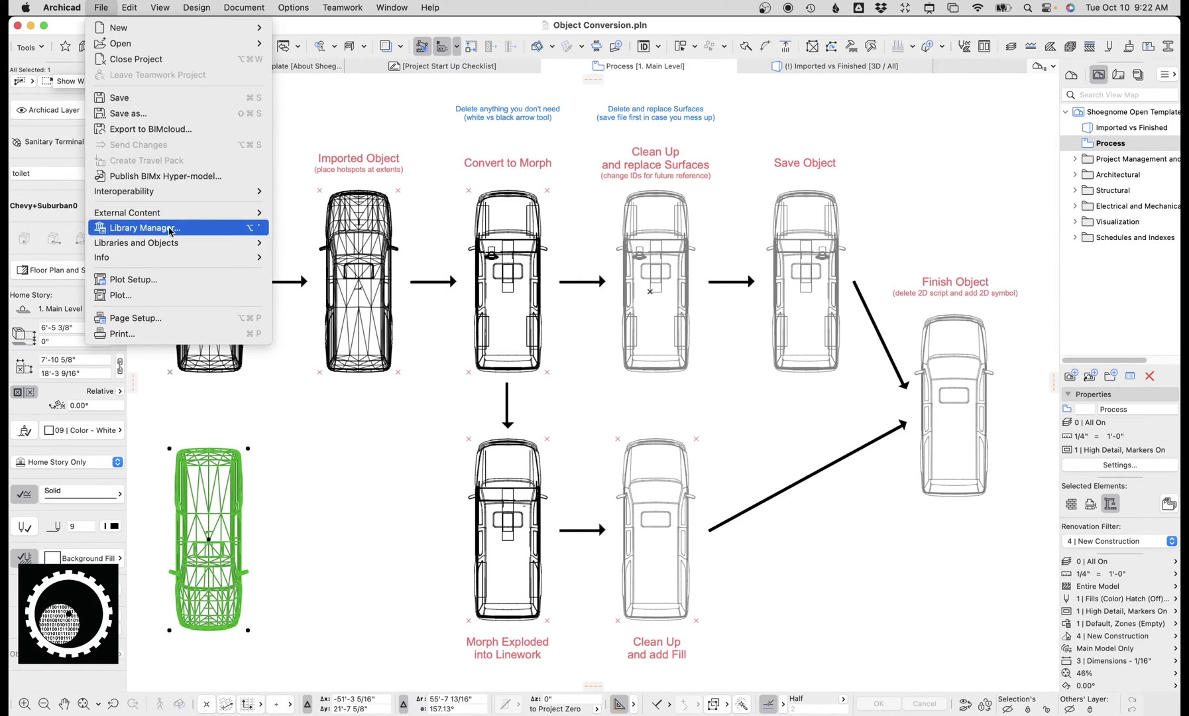
pyautogui.moveTo(176, 245)
pyautogui.click(176, 229)
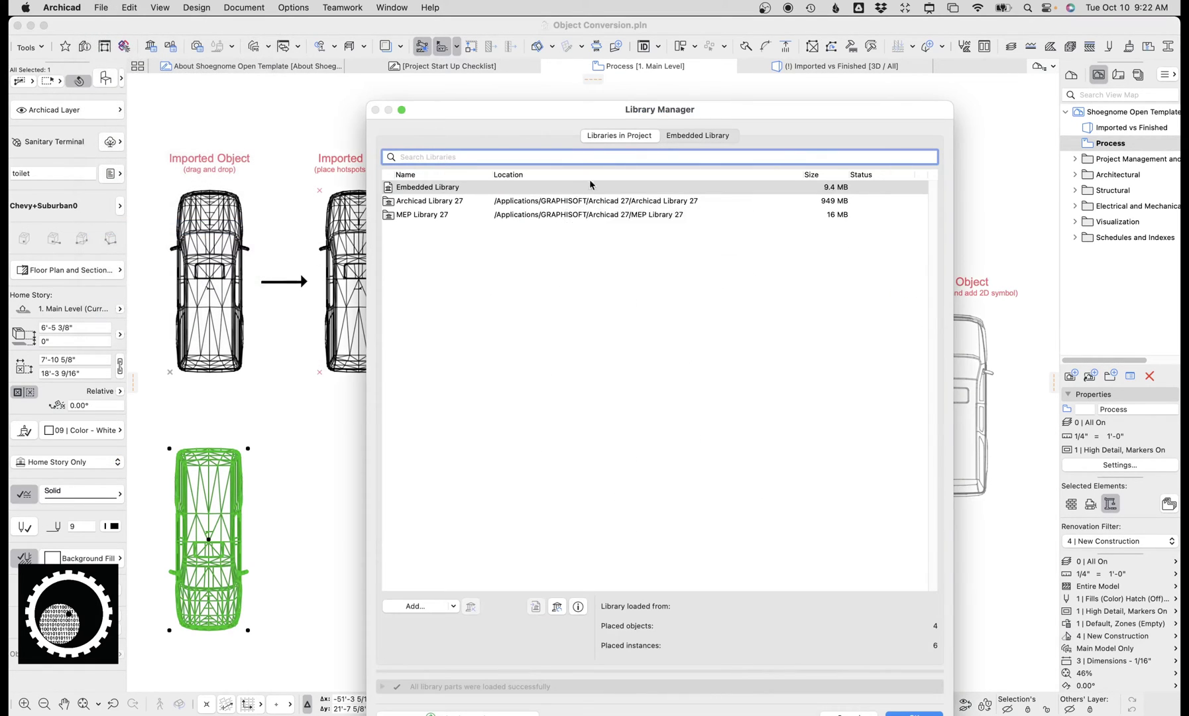
pyautogui.click(708, 136)
pyautogui.click(726, 255)
pyautogui.click(730, 270)
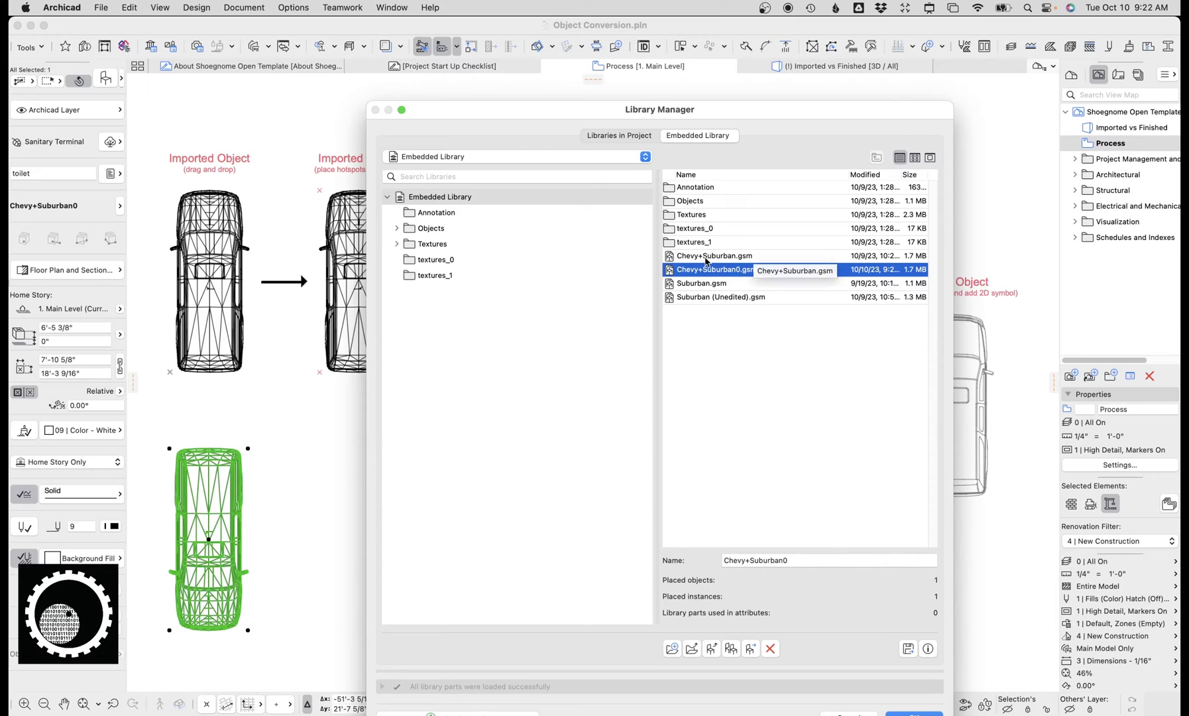
pyautogui.click(716, 256)
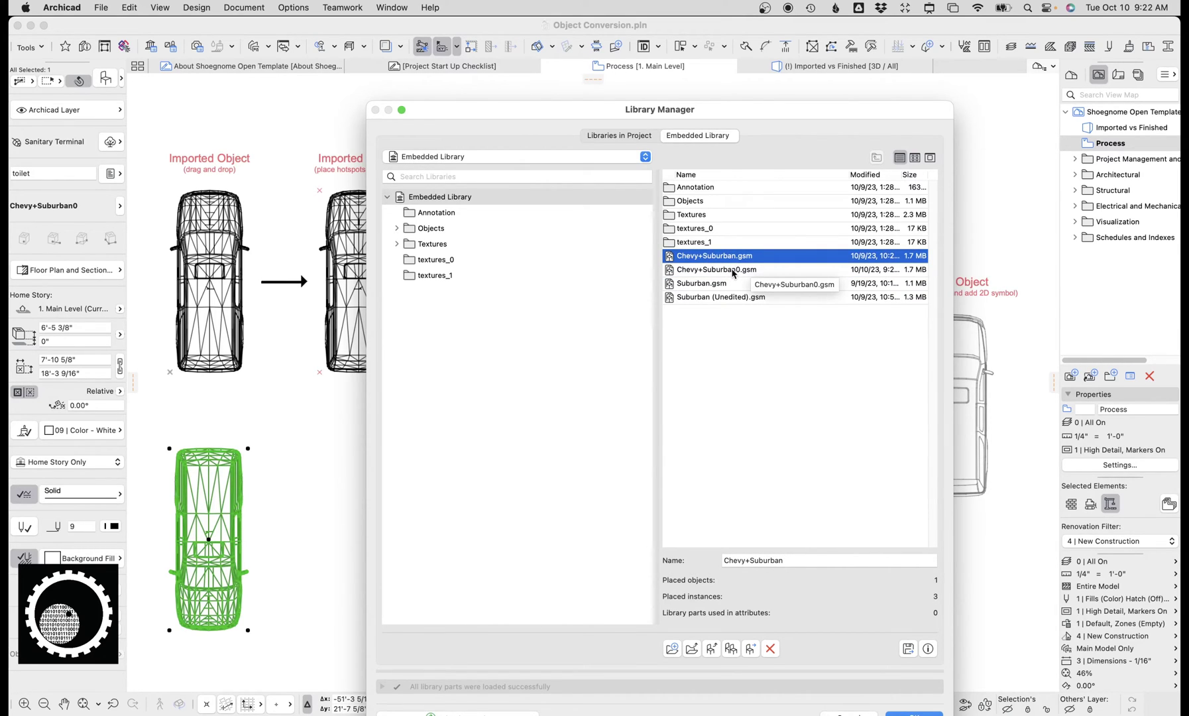
pyautogui.click(733, 271)
pyautogui.click(859, 712)
# Examine the imported and finished cars in the Imported vs Finished 3D view, then return to the Process plan.
pyautogui.click(243, 370)
pyautogui.moveTo(245, 375); pyautogui.dragTo(285, 409, button='middle')
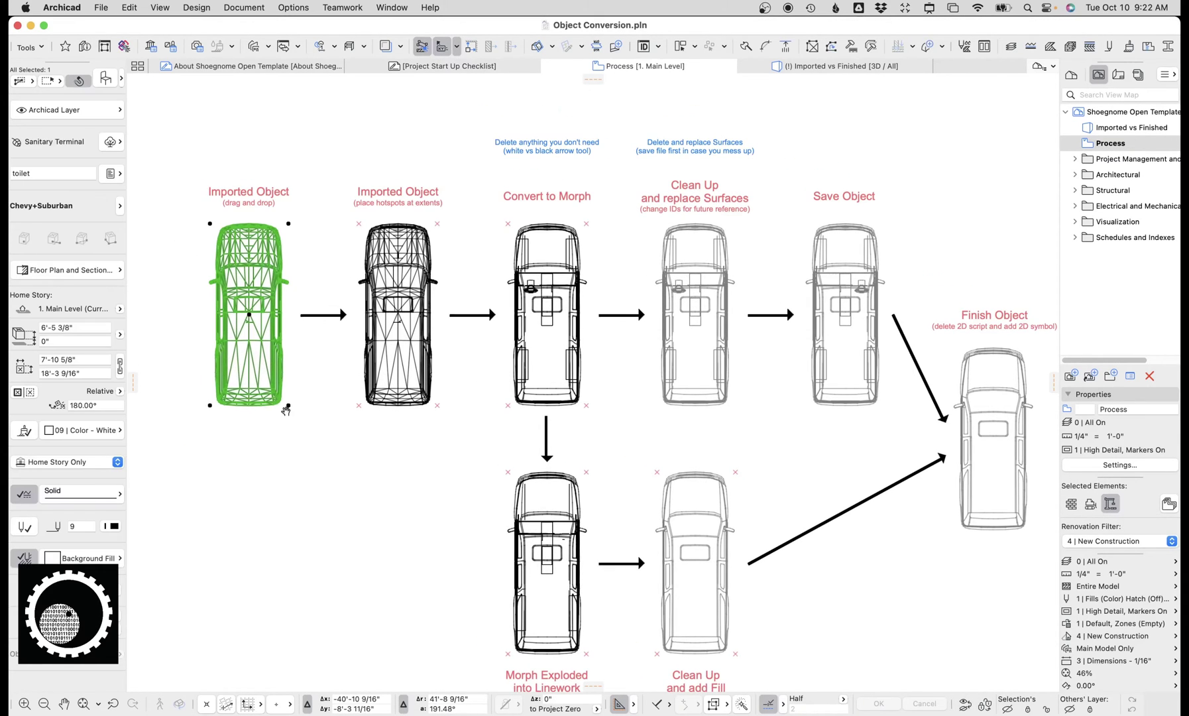
pyautogui.press('Escape')
pyautogui.scroll(2, 295, 309)
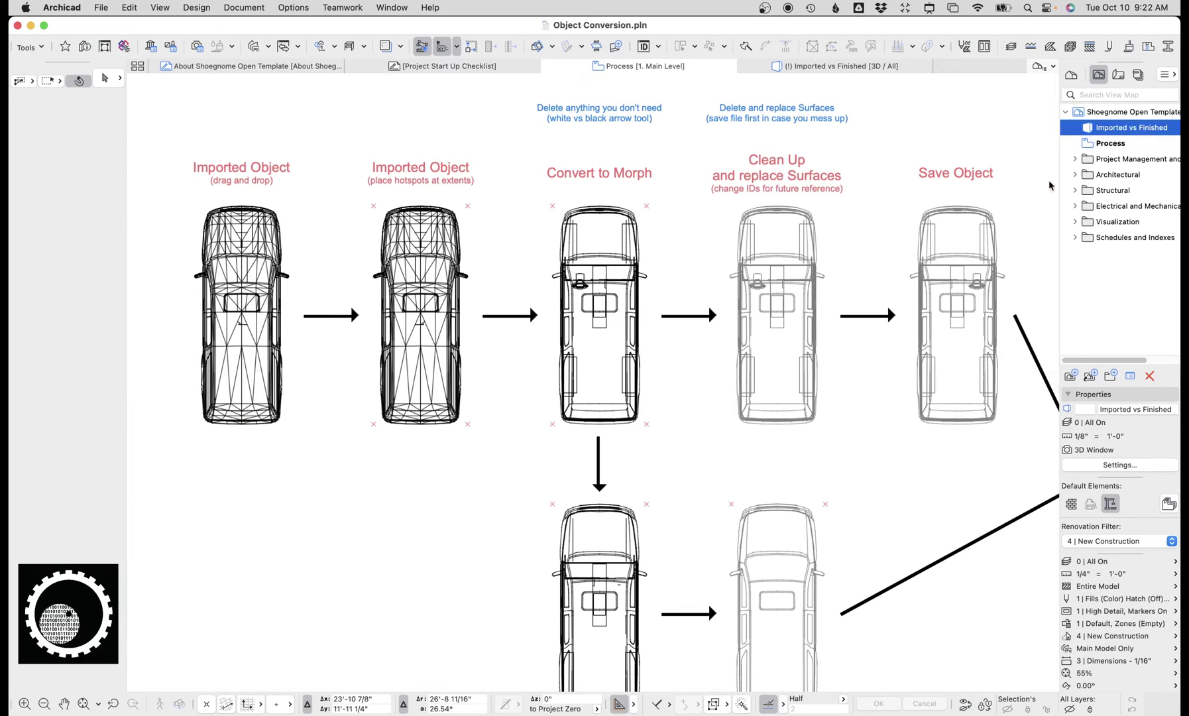
pyautogui.doubleClick(1134, 128)
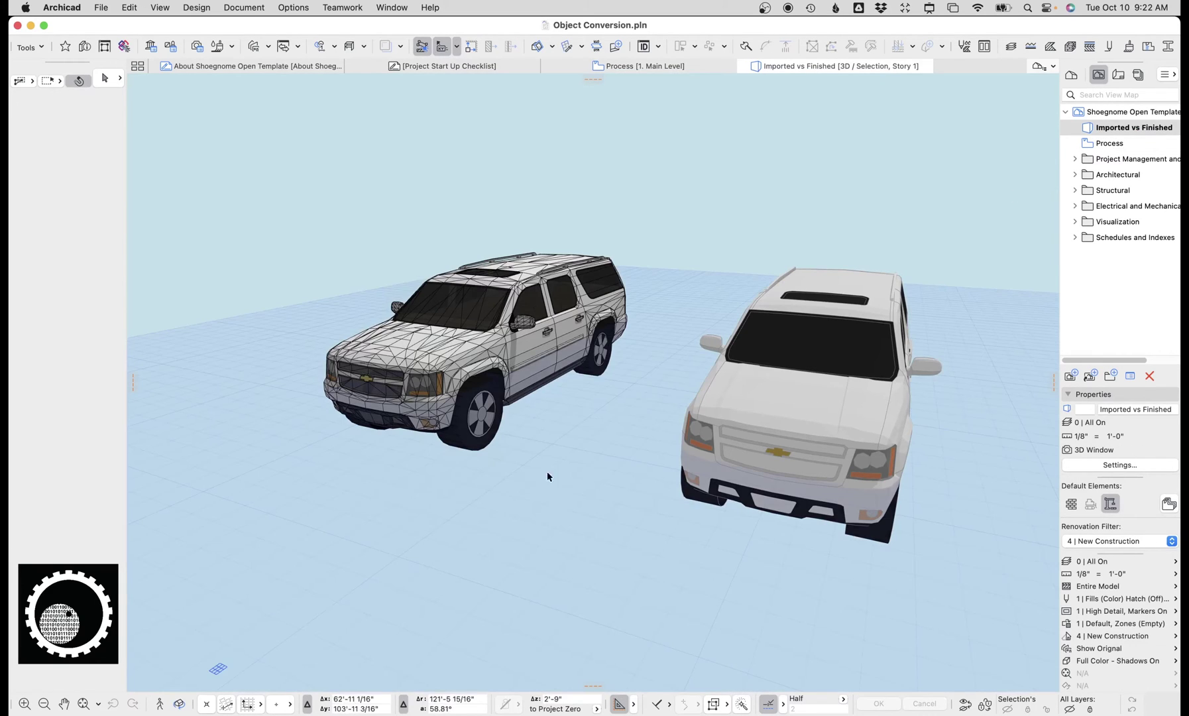
pyautogui.moveTo(548, 476); pyautogui.dragTo(321, 190)
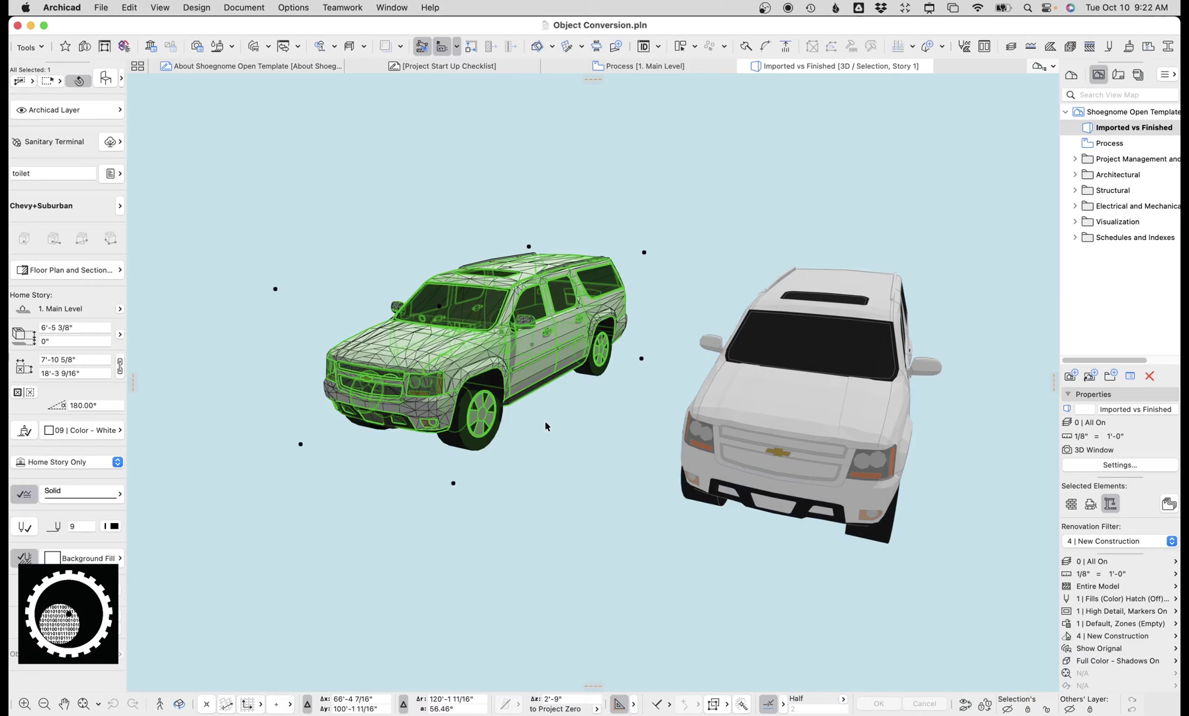
pyautogui.click(555, 443)
pyautogui.moveTo(953, 549); pyautogui.dragTo(701, 175)
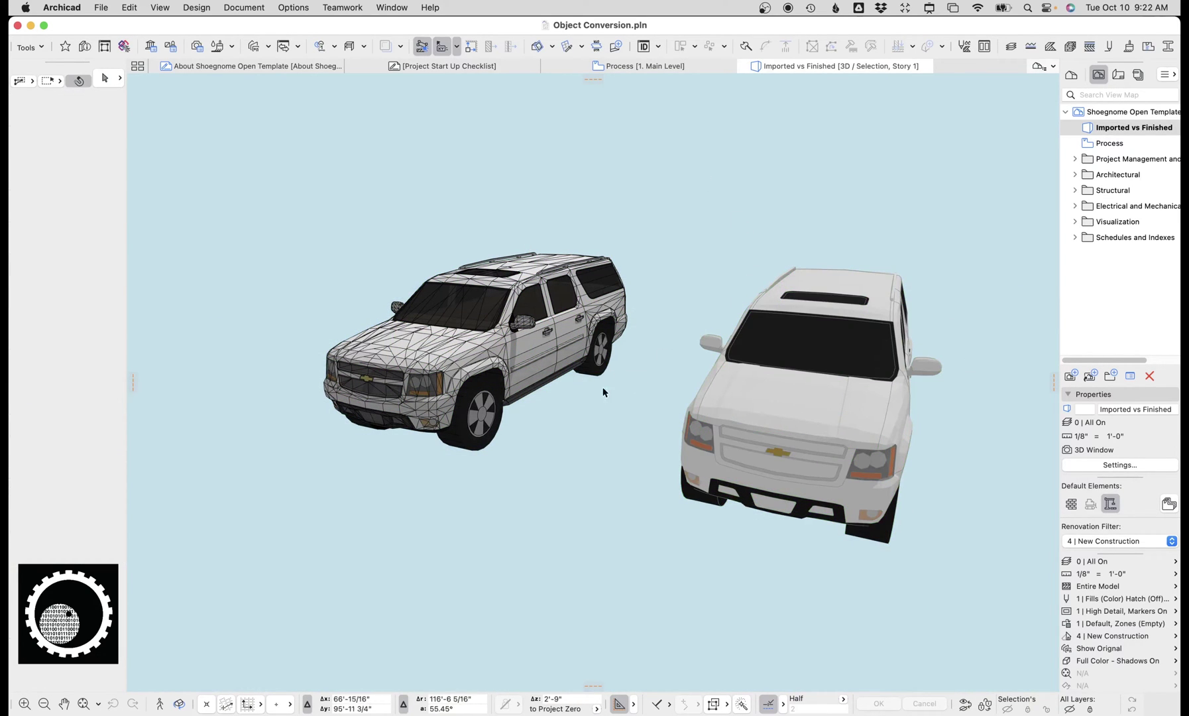
pyautogui.keyDown('shift'); pyautogui.moveTo(600, 391); pyautogui.dragTo(510, 399, button='middle'); pyautogui.keyUp('shift')
pyautogui.click(624, 66)
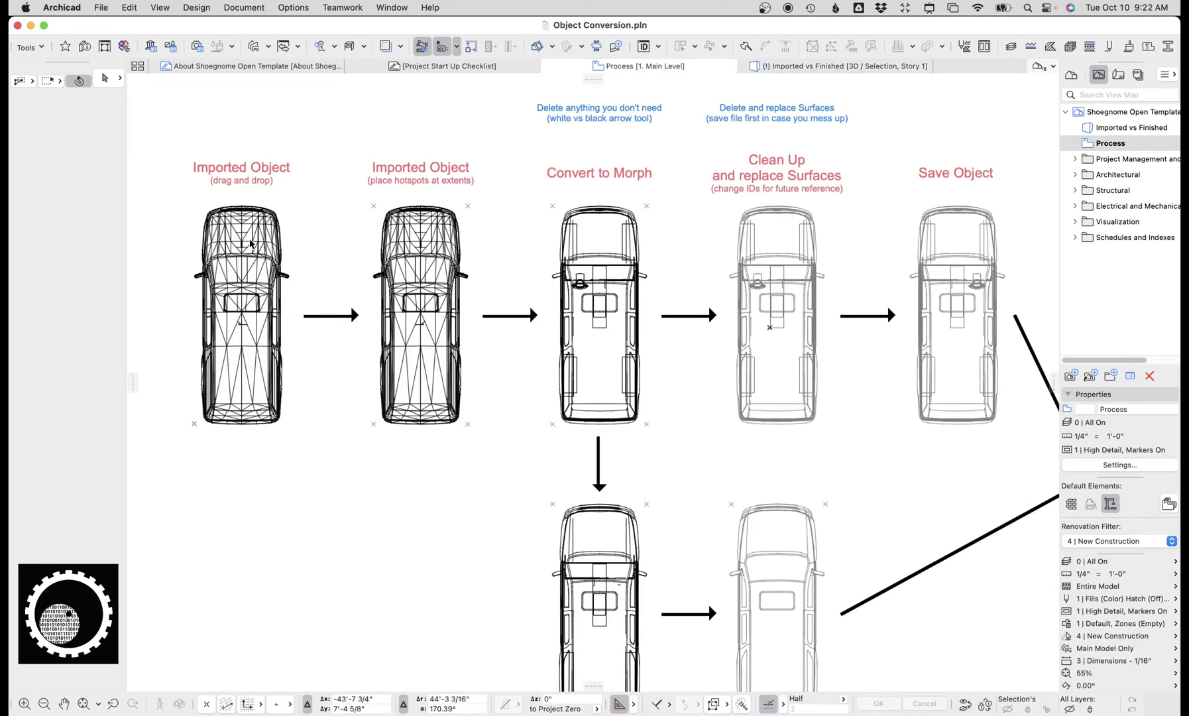
pyautogui.click(250, 244)
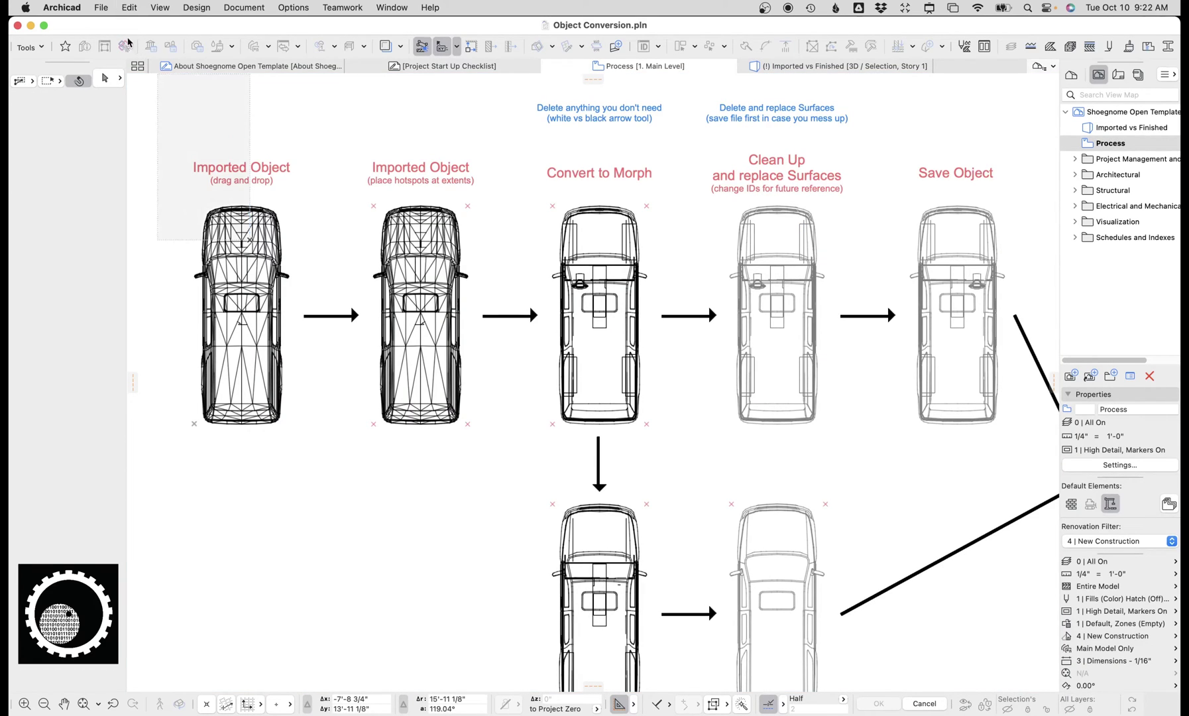
pyautogui.press('Escape')
pyautogui.click(113, 7)
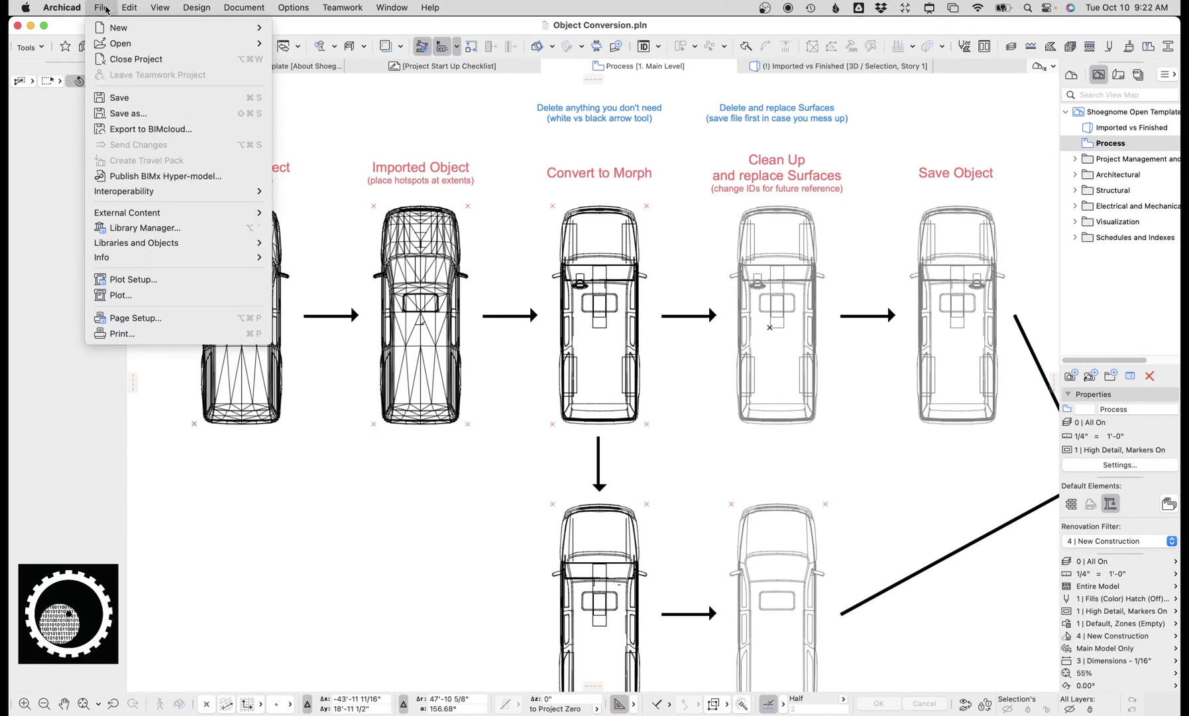
pyautogui.moveTo(153, 243)
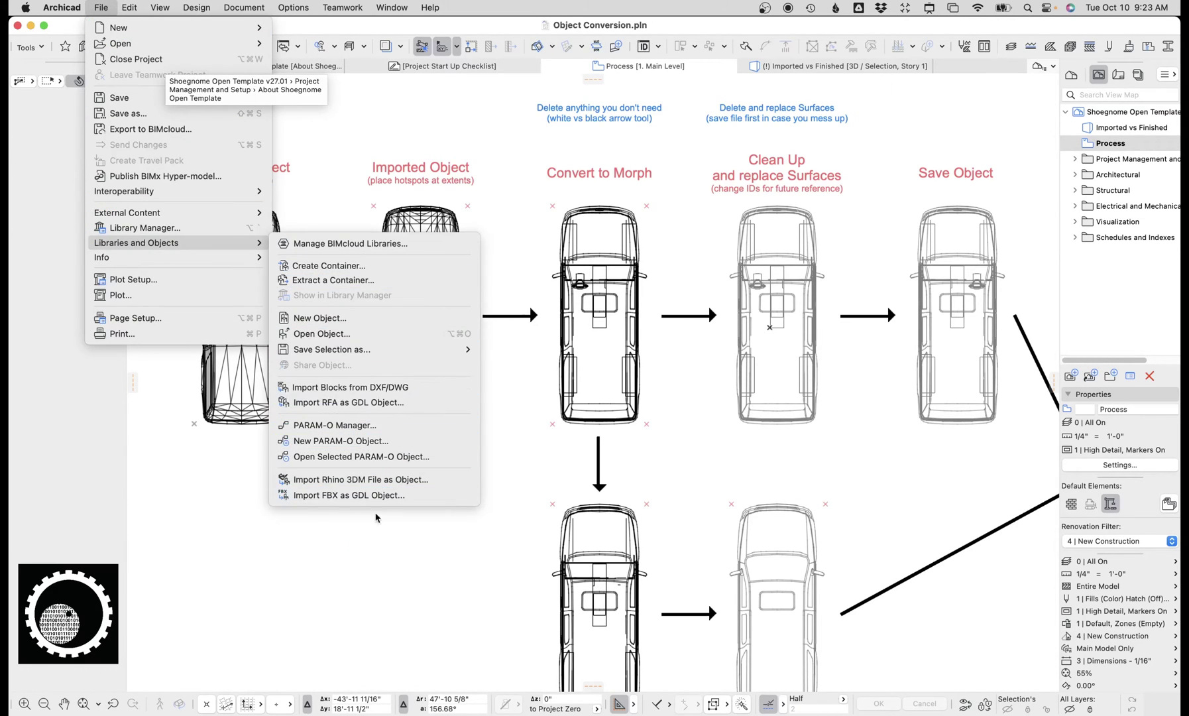
pyautogui.click(438, 558)
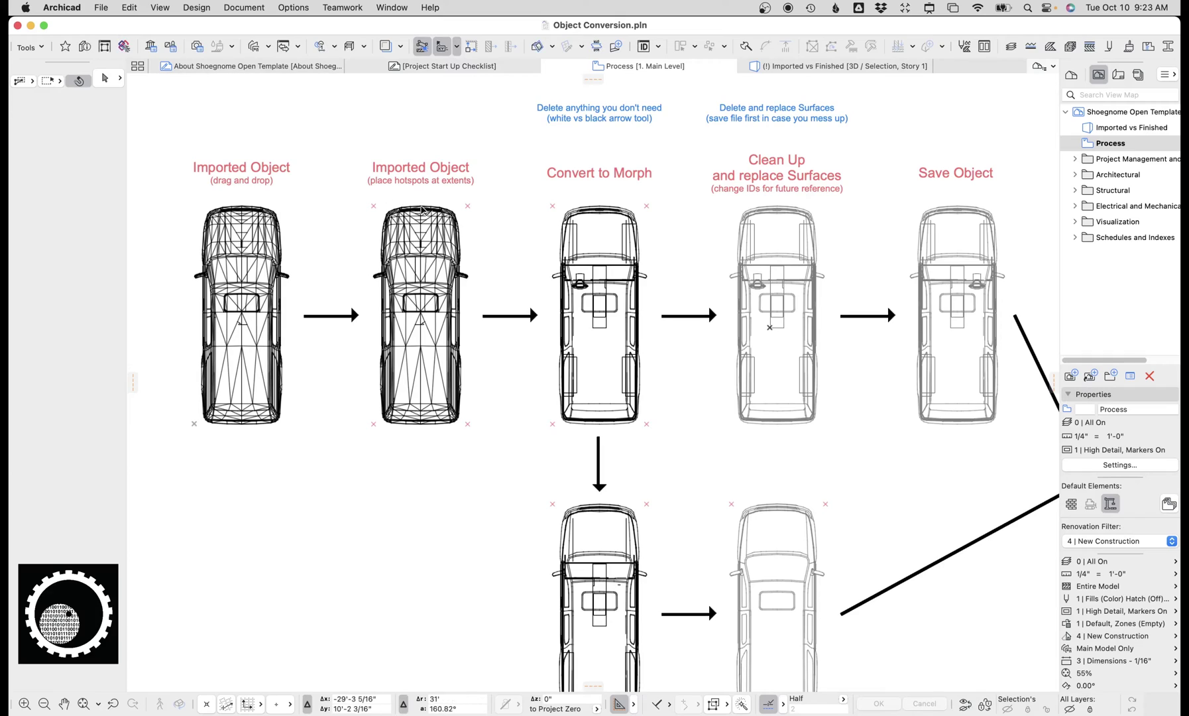
# Pick up the settings of an existing hotspot and place a hotspot at the first imported car's front right extent corner.
pyautogui.moveTo(422, 205); pyautogui.dragTo(371, 208)
pyautogui.keyDown('alt'); pyautogui.click(373, 207); pyautogui.keyUp('alt')
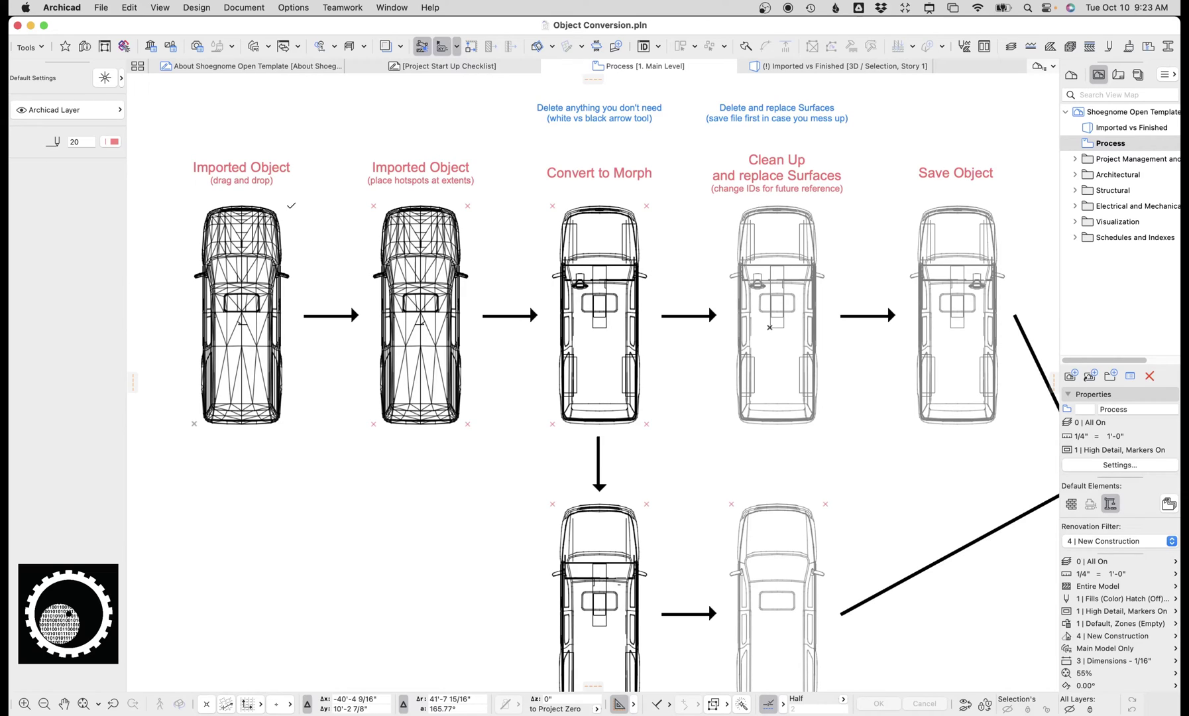
pyautogui.click(289, 206)
pyautogui.press('Escape')
# Select the first imported car and temporarily mark its four extent corners and bounding box in red, clearing the annotations when done.
pyautogui.moveTo(242, 289); pyautogui.dragTo(220, 544)
pyautogui.press('Escape')
pyautogui.moveTo(266, 466); pyautogui.dragTo(178, 374)
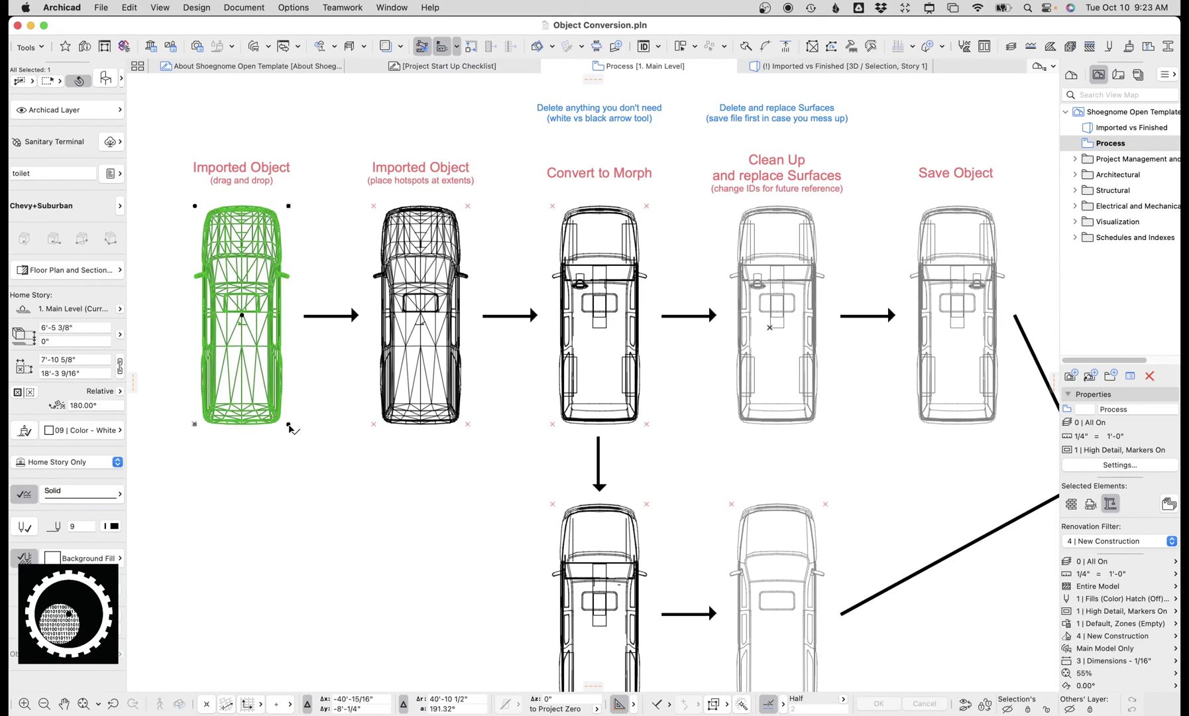
pyautogui.hotkey('ctrl', 'a')
pyautogui.moveTo(277, 420)
pyautogui.mouseDown()
pyautogui.moveTo(305, 425)
pyautogui.moveTo(281, 411)
pyautogui.mouseUp()
pyautogui.moveTo(195, 414)
pyautogui.mouseDown()
pyautogui.moveTo(210, 436)
pyautogui.moveTo(205, 416)
pyautogui.mouseUp()
pyautogui.moveTo(199, 201); pyautogui.dragTo(203, 206)
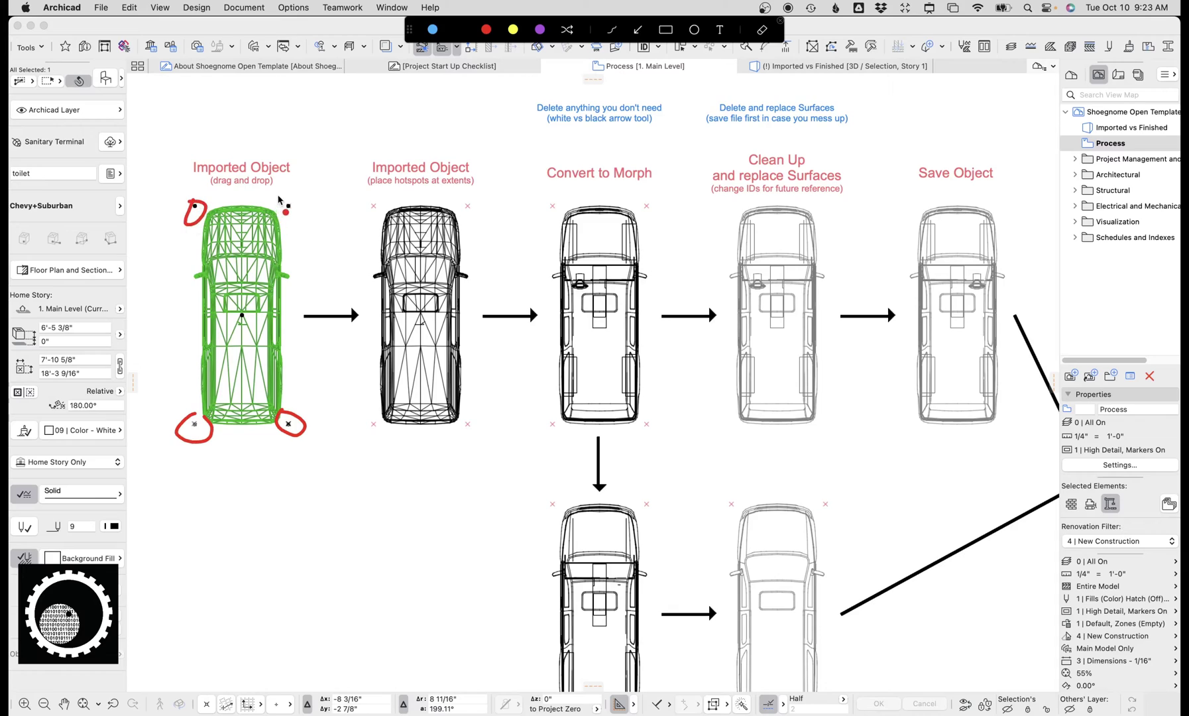
pyautogui.moveTo(281, 199); pyautogui.dragTo(281, 198)
pyautogui.moveTo(197, 202)
pyautogui.mouseDown()
pyautogui.moveTo(331, 214)
pyautogui.moveTo(291, 308)
pyautogui.moveTo(291, 463)
pyautogui.mouseUp()
pyautogui.click(295, 307)
pyautogui.moveTo(187, 222)
pyautogui.mouseDown()
pyautogui.moveTo(188, 424)
pyautogui.moveTo(305, 430)
pyautogui.mouseUp()
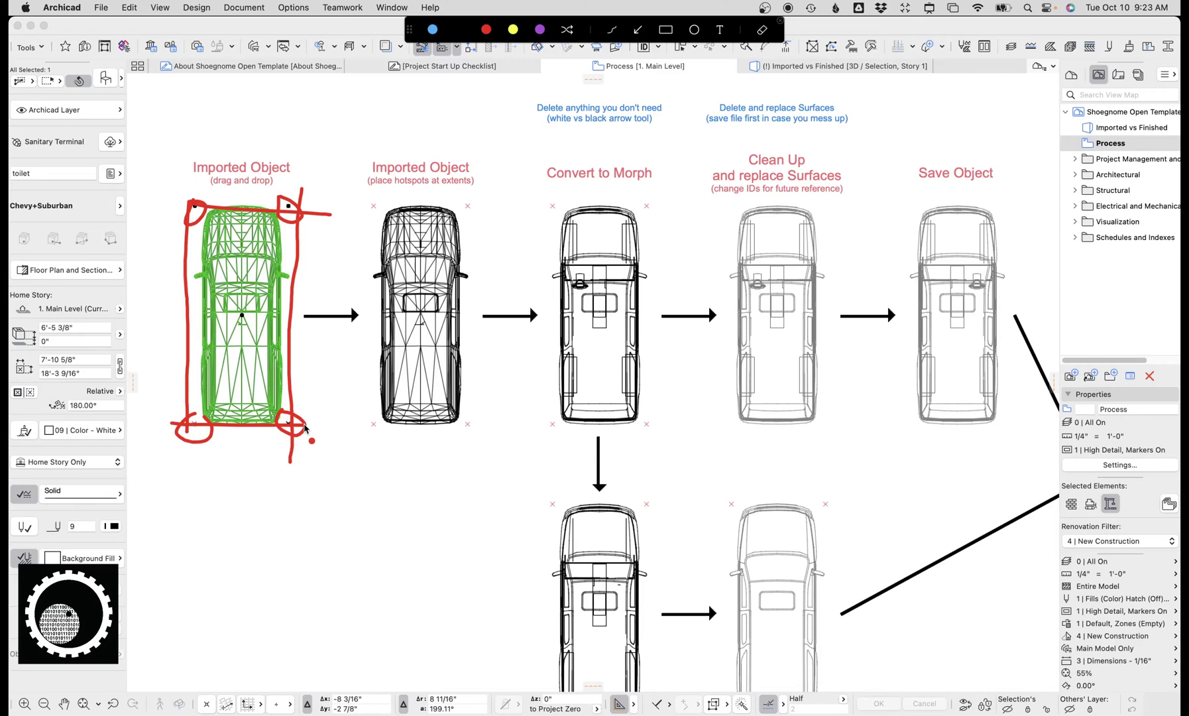
pyautogui.press('Escape')
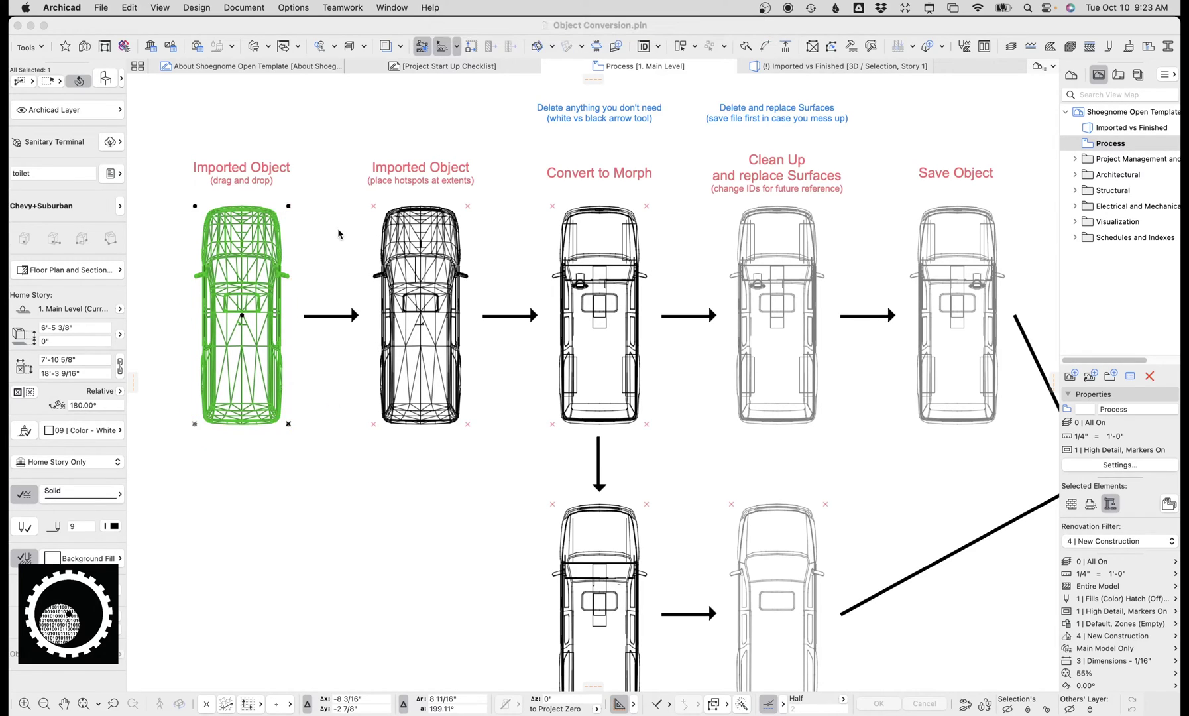
# Deselect the first imported car and delete the hotspot placed at its front right corner.
pyautogui.click(307, 227)
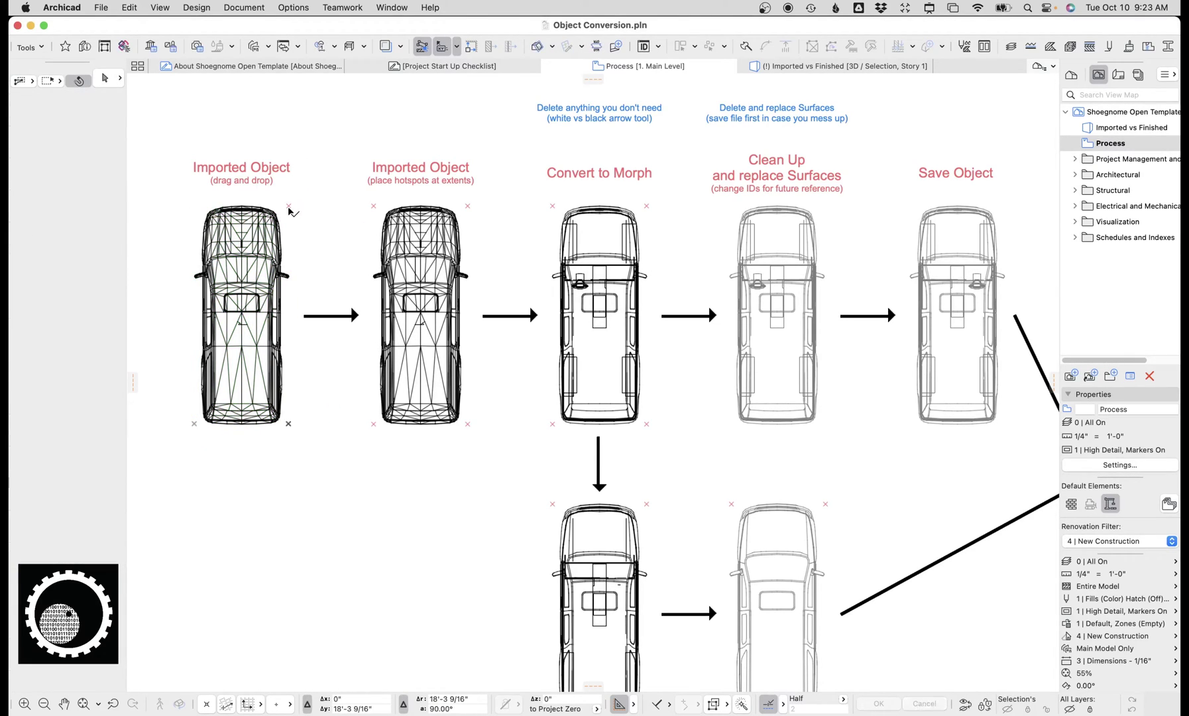
pyautogui.click(288, 206)
pyautogui.press('Delete')
# Copy the second imported car to the empty area about 22 feet below the original.
pyautogui.moveTo(504, 271); pyautogui.dragTo(401, 253, button='middle')
pyautogui.moveTo(286, 269); pyautogui.dragTo(228, 192)
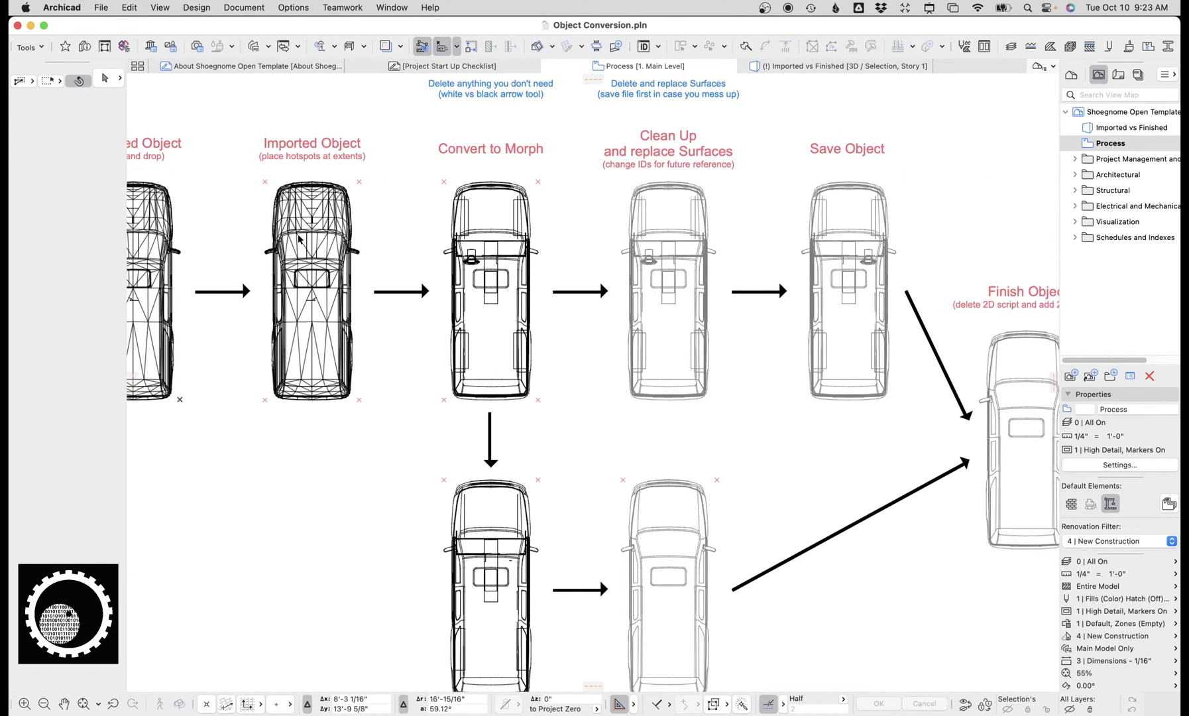
pyautogui.moveTo(308, 195); pyautogui.dragTo(293, 180)
pyautogui.click(312, 287)
pyautogui.click(318, 306)
pyautogui.click(311, 278)
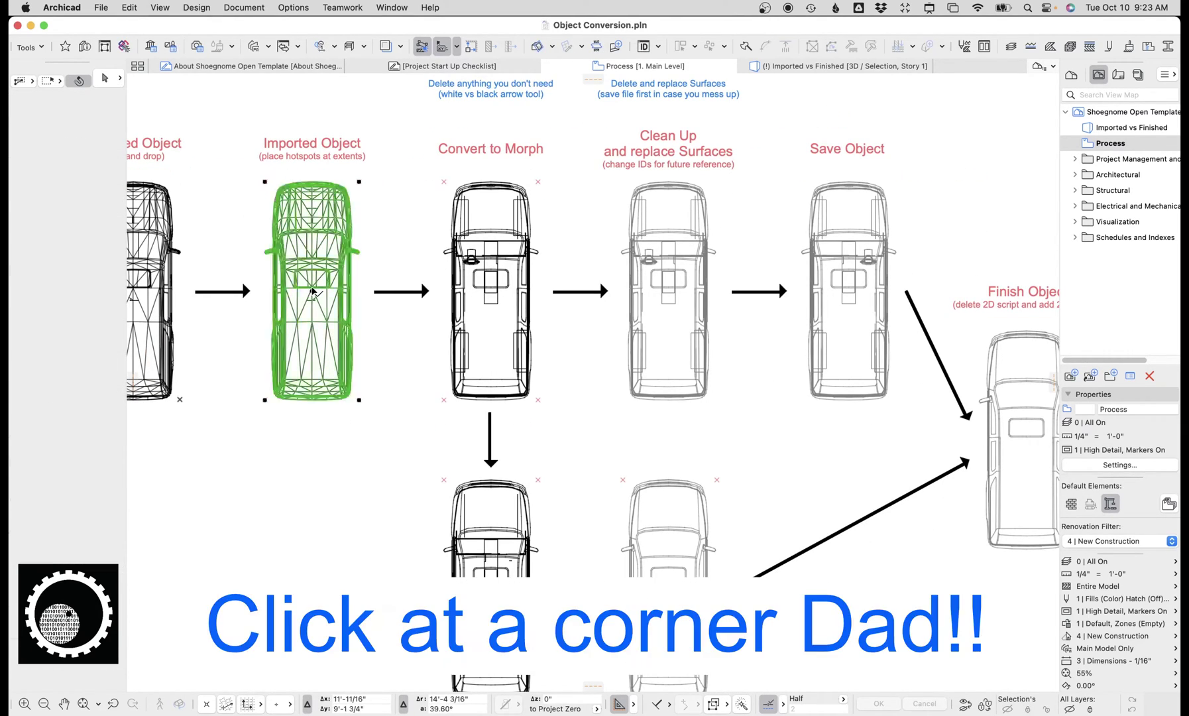
pyautogui.press('shift+super+d')
pyautogui.click(329, 279)
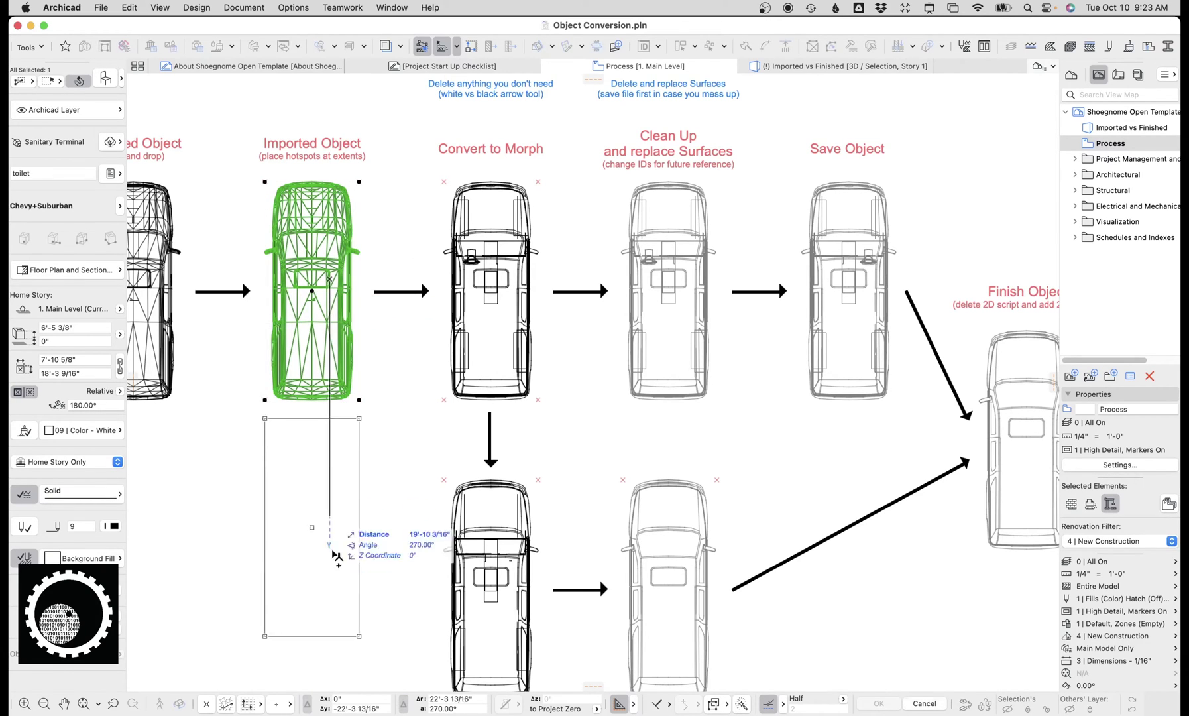
pyautogui.click(342, 552)
# Look up the morph conversion command by searching for "morph", and convert the copied car into morphs.
pyautogui.scroll(-5, 342, 553)
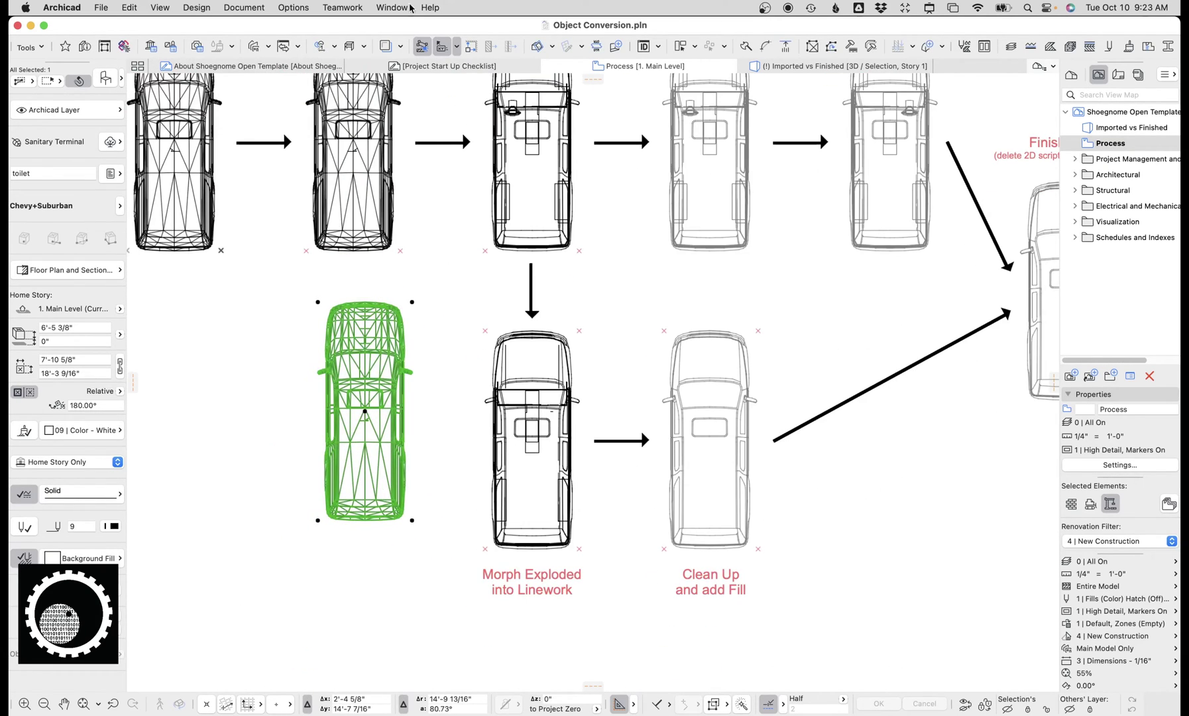
pyautogui.click(417, 7)
pyautogui.write('morph')
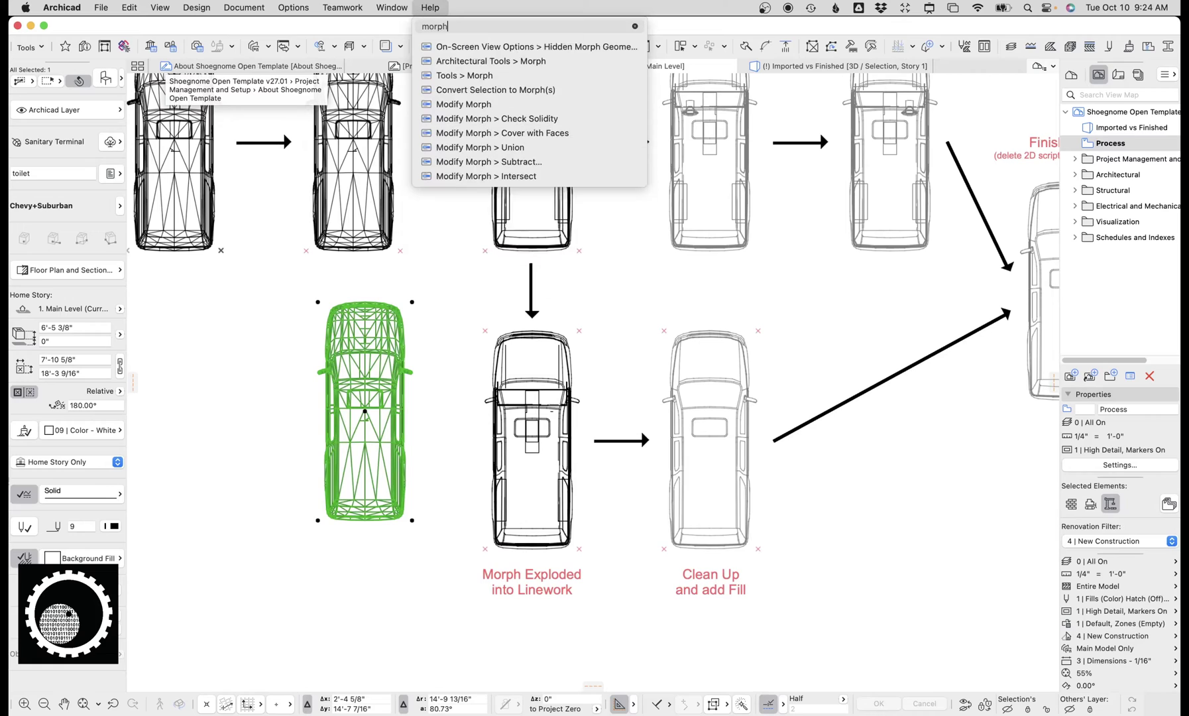
pyautogui.moveTo(497, 95)
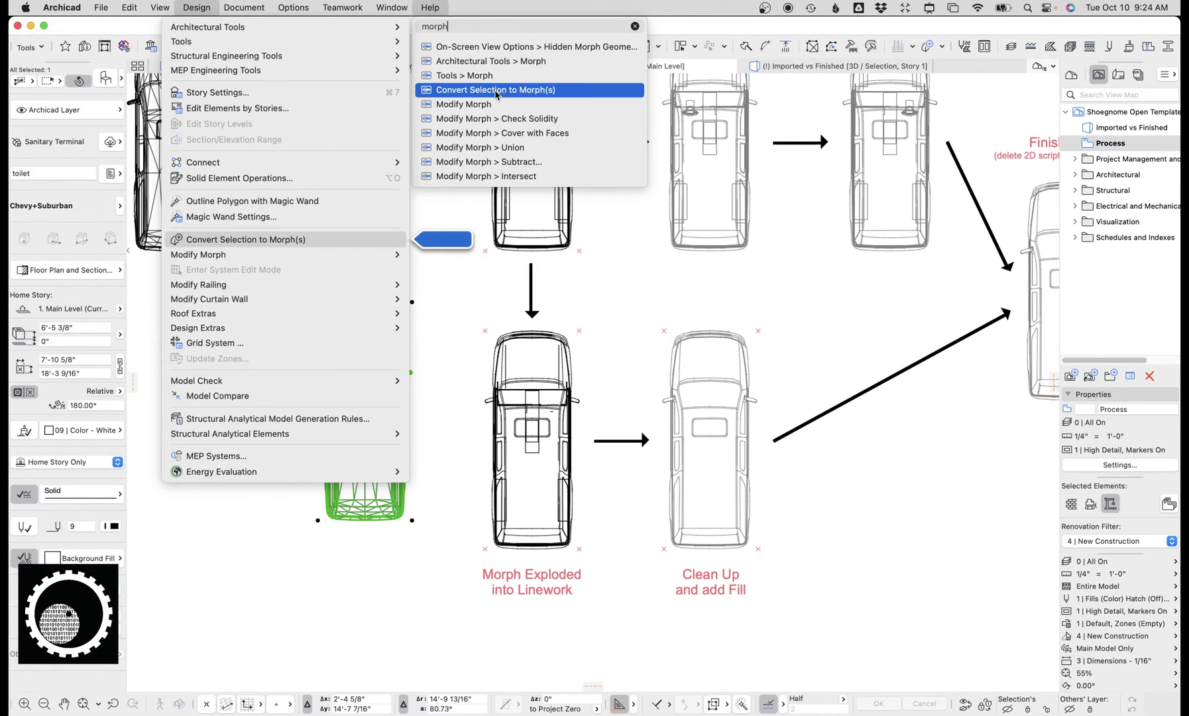
pyautogui.press('Escape')
pyautogui.press('Escape')
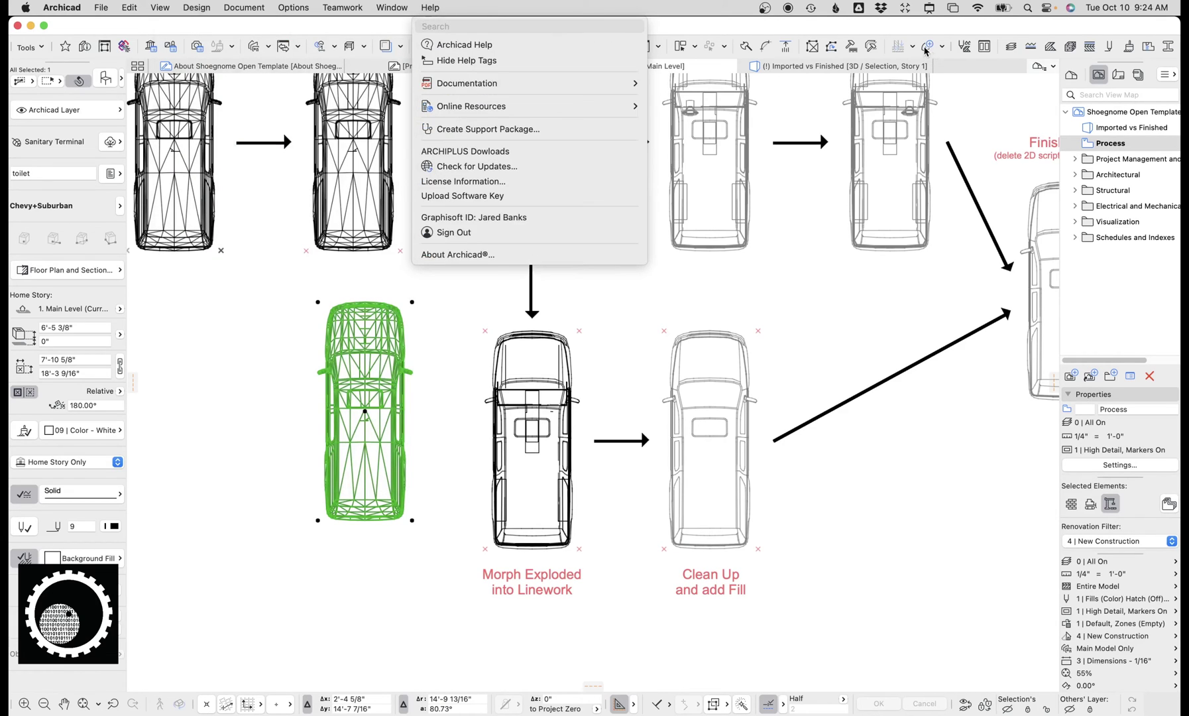
pyautogui.click(923, 48)
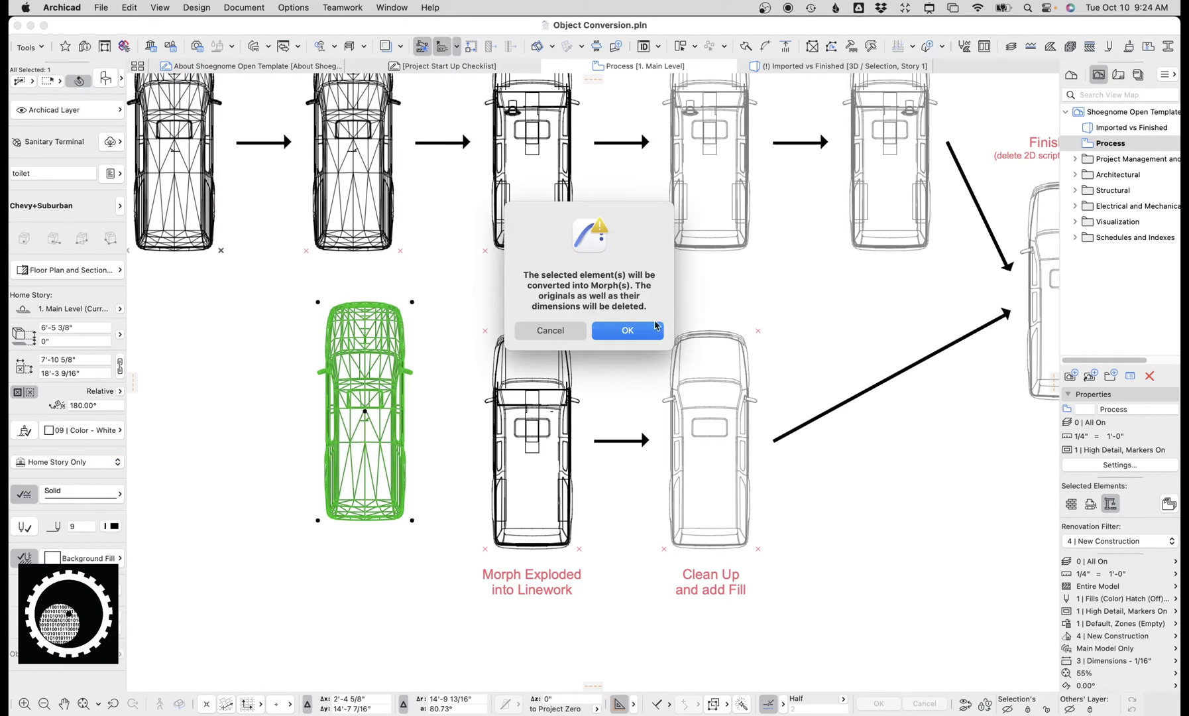
pyautogui.click(632, 334)
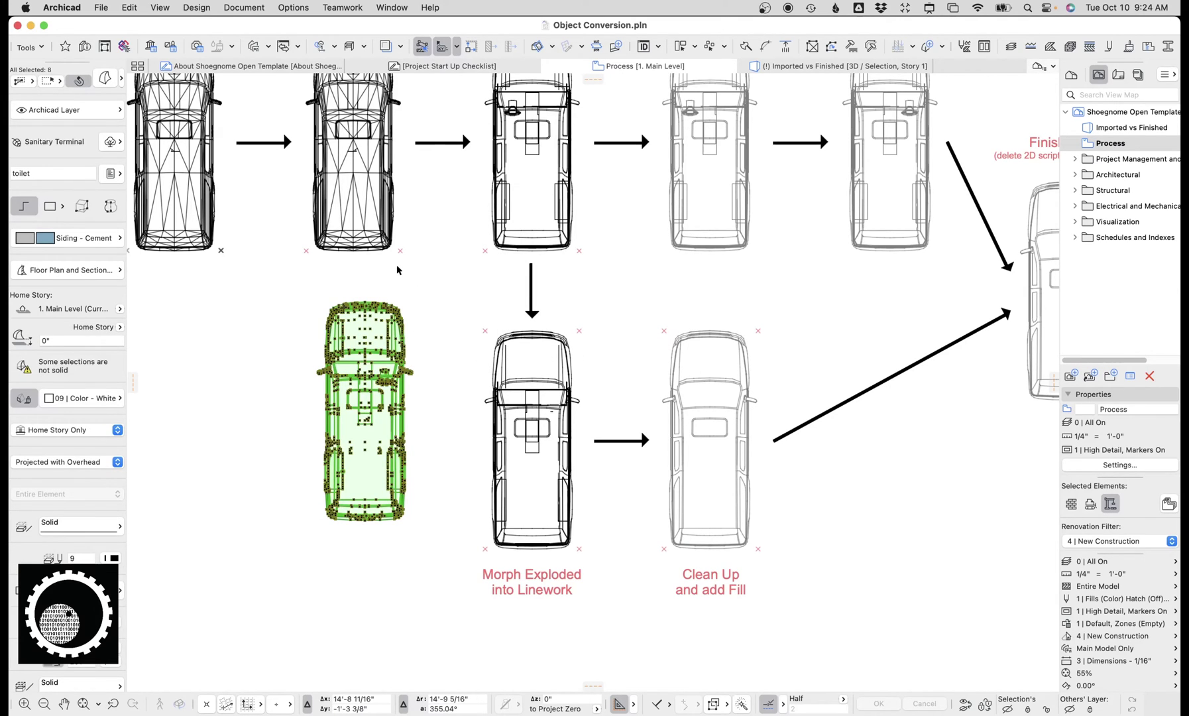
pyautogui.click(424, 390)
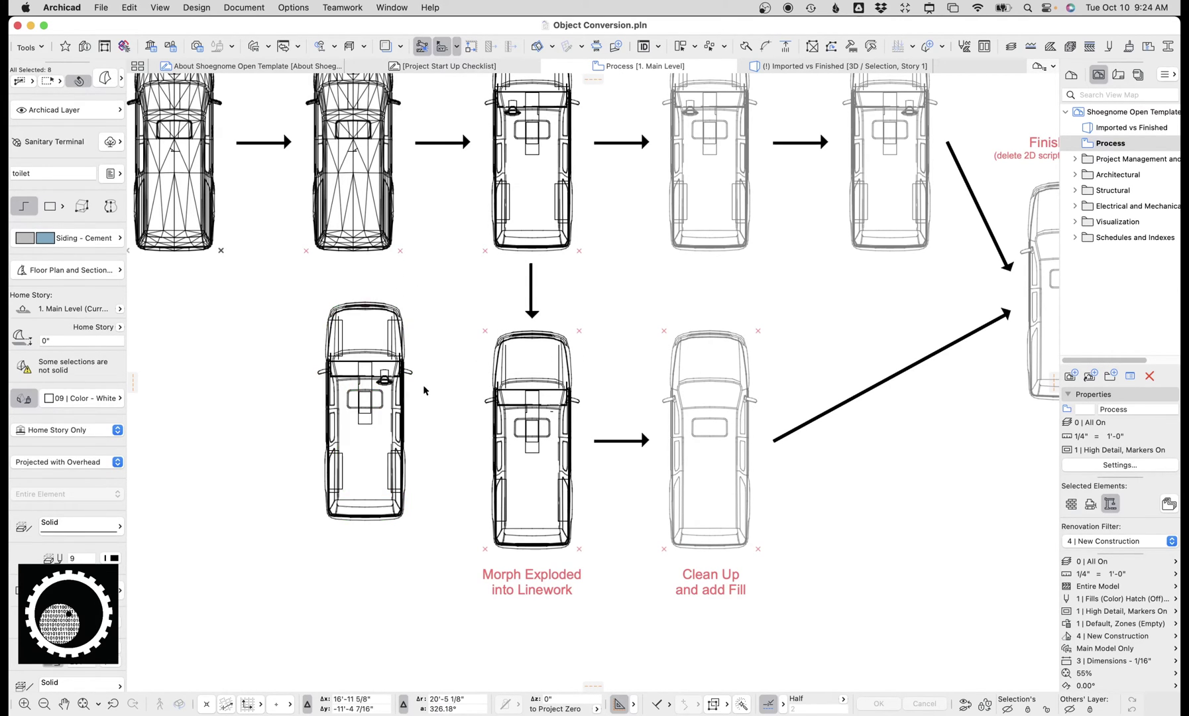
pyautogui.scroll(5, 425, 391)
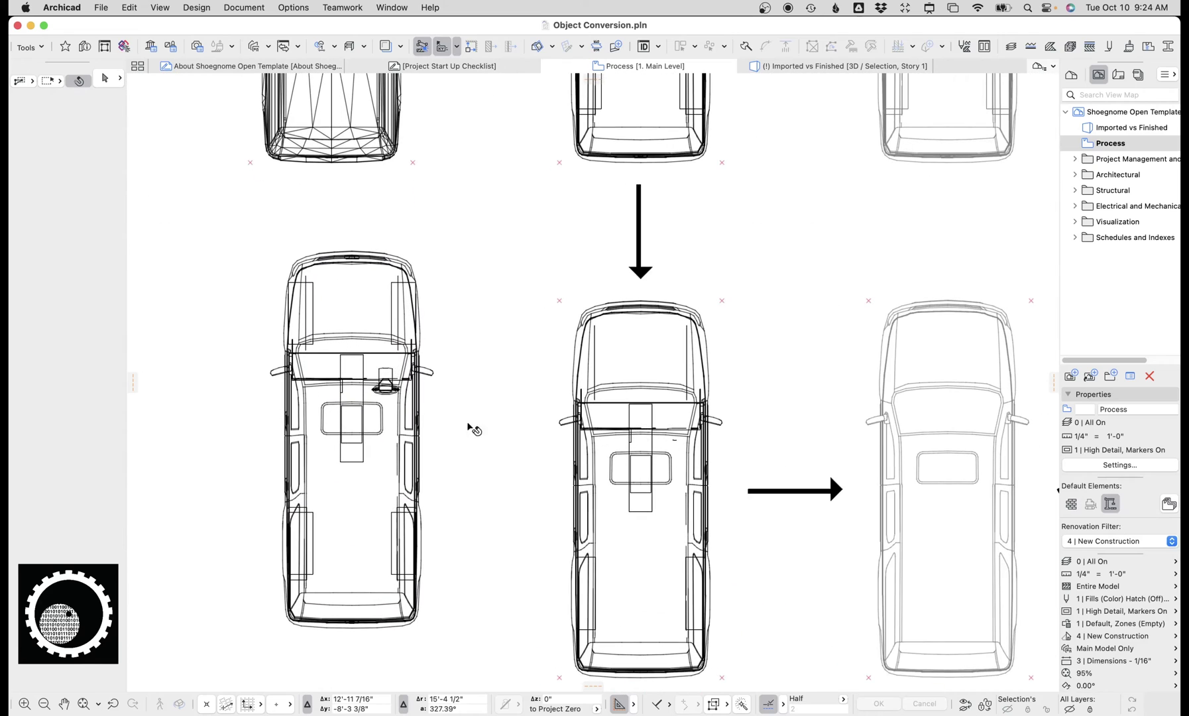
pyautogui.moveTo(480, 447); pyautogui.dragTo(238, 224)
pyautogui.press('F5')
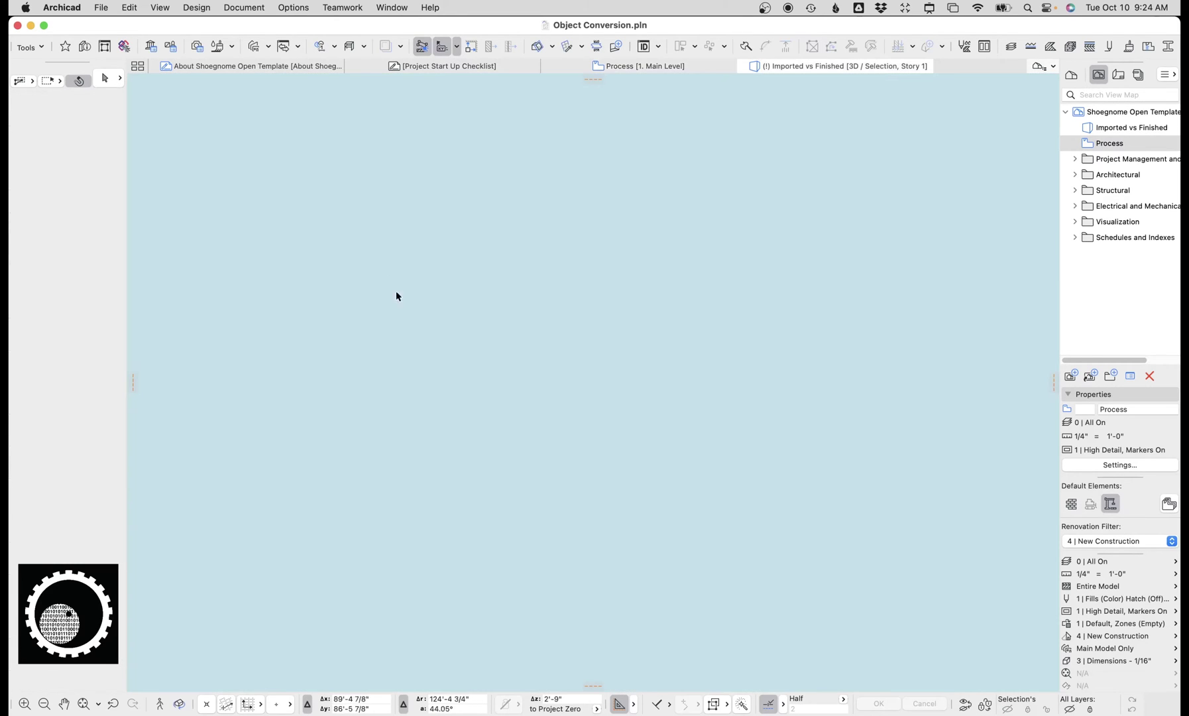
pyautogui.keyDown('shift'); pyautogui.moveTo(531, 356); pyautogui.dragTo(634, 393, button='middle'); pyautogui.keyUp('shift')
pyautogui.press('super+w')
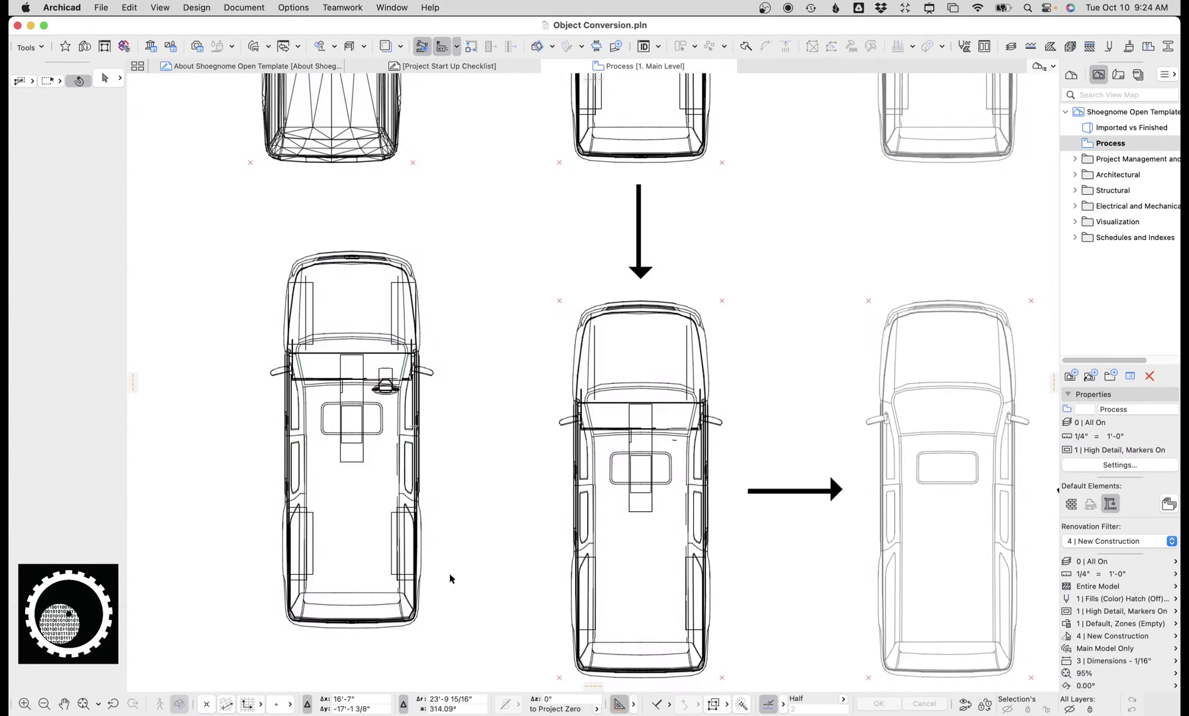
# Select the converted morph car on the Process plan and view its front end in 3D, ending with nothing selected.
pyautogui.moveTo(452, 588); pyautogui.dragTo(210, 194)
pyautogui.scroll(-5, 350, 367)
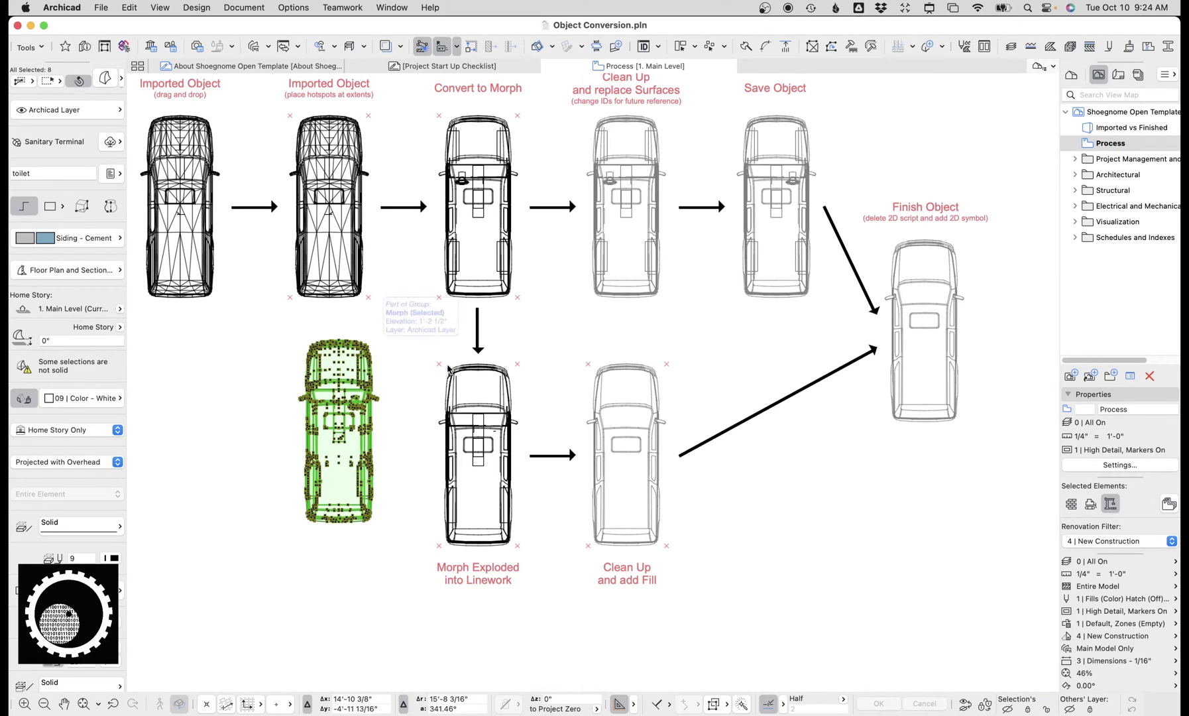
pyautogui.press('F5')
pyautogui.keyDown('shift'); pyautogui.moveTo(623, 430); pyautogui.dragTo(634, 385, button='middle'); pyautogui.keyUp('shift')
pyautogui.scroll(10, 633, 386)
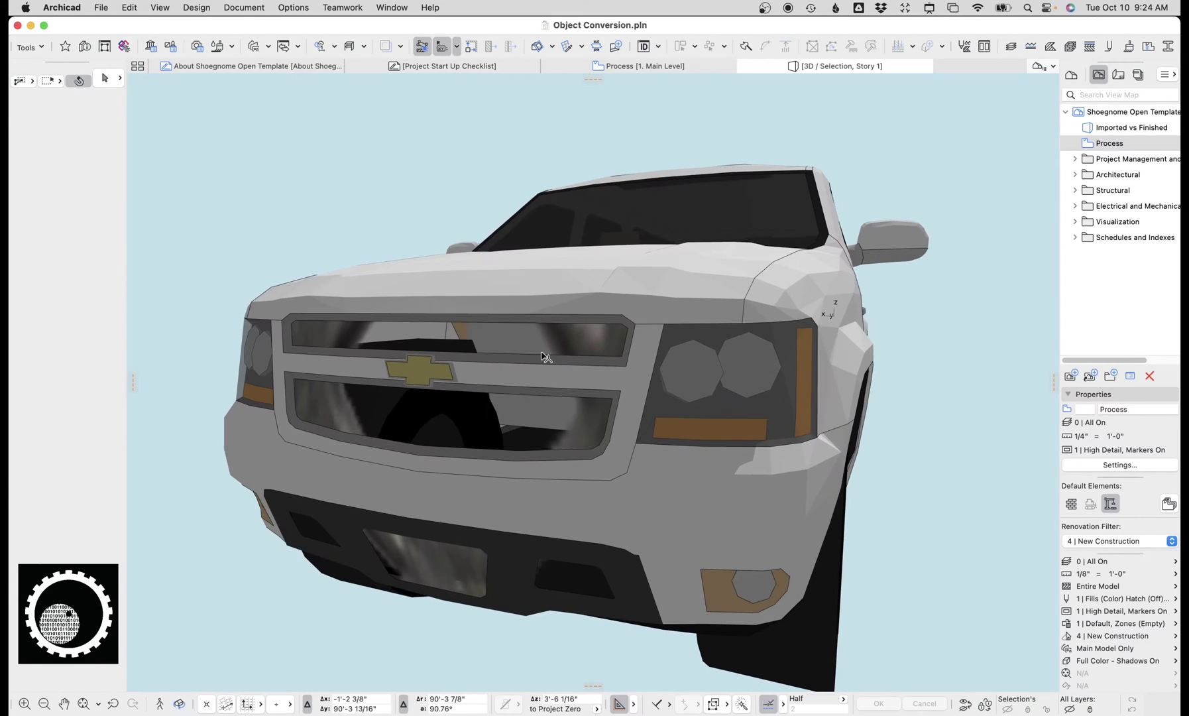
pyautogui.press('super+a')
pyautogui.press('Escape')
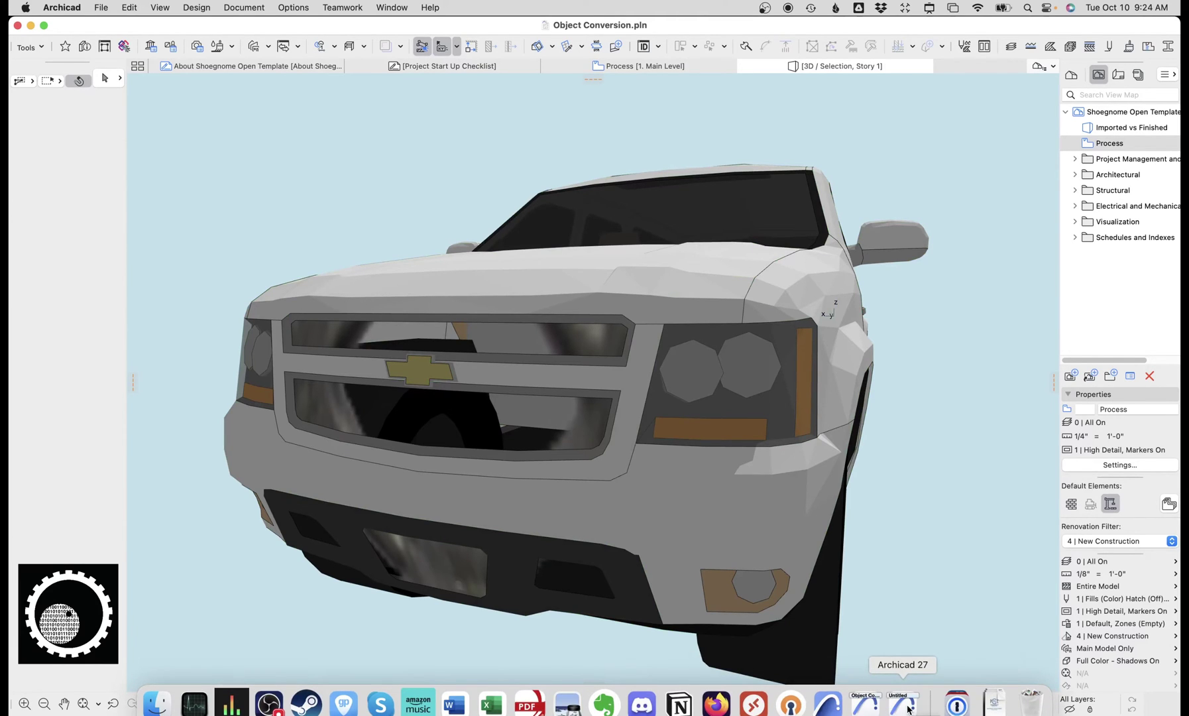
# Switch to the Untitled project and import the Chevy Suburban model file from the file browser onto the Main Level plan.
pyautogui.click(907, 705)
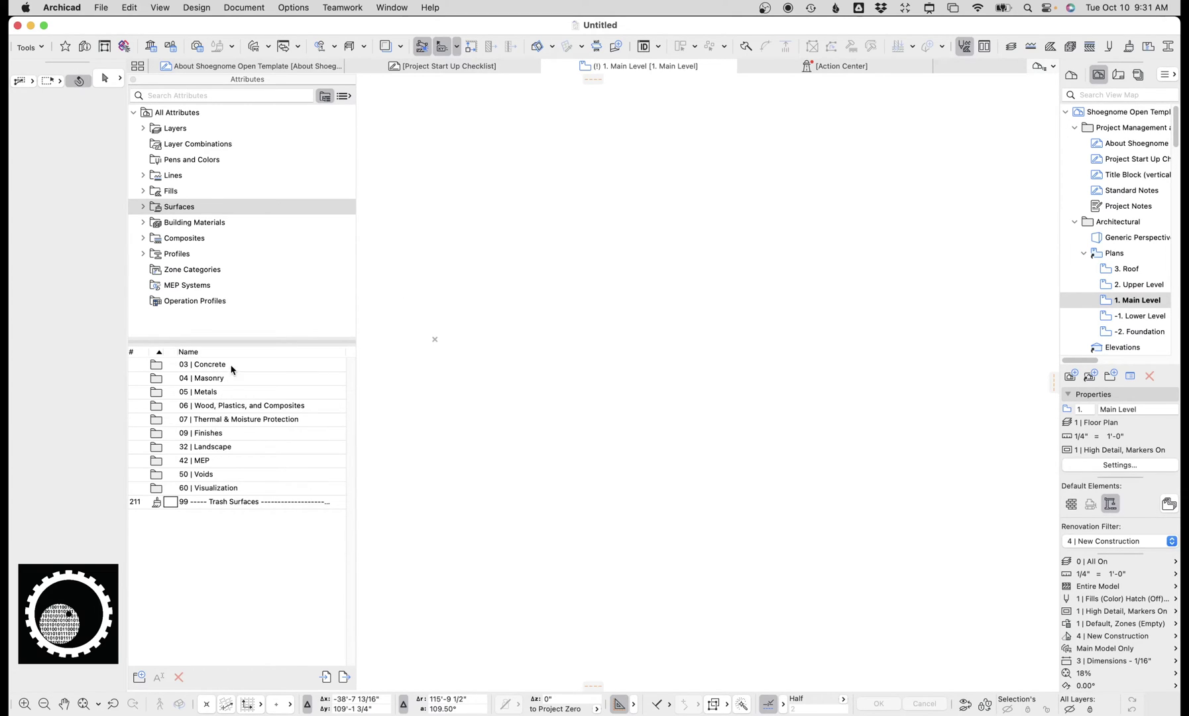
pyautogui.moveTo(642, 704)
pyautogui.click(1033, 702)
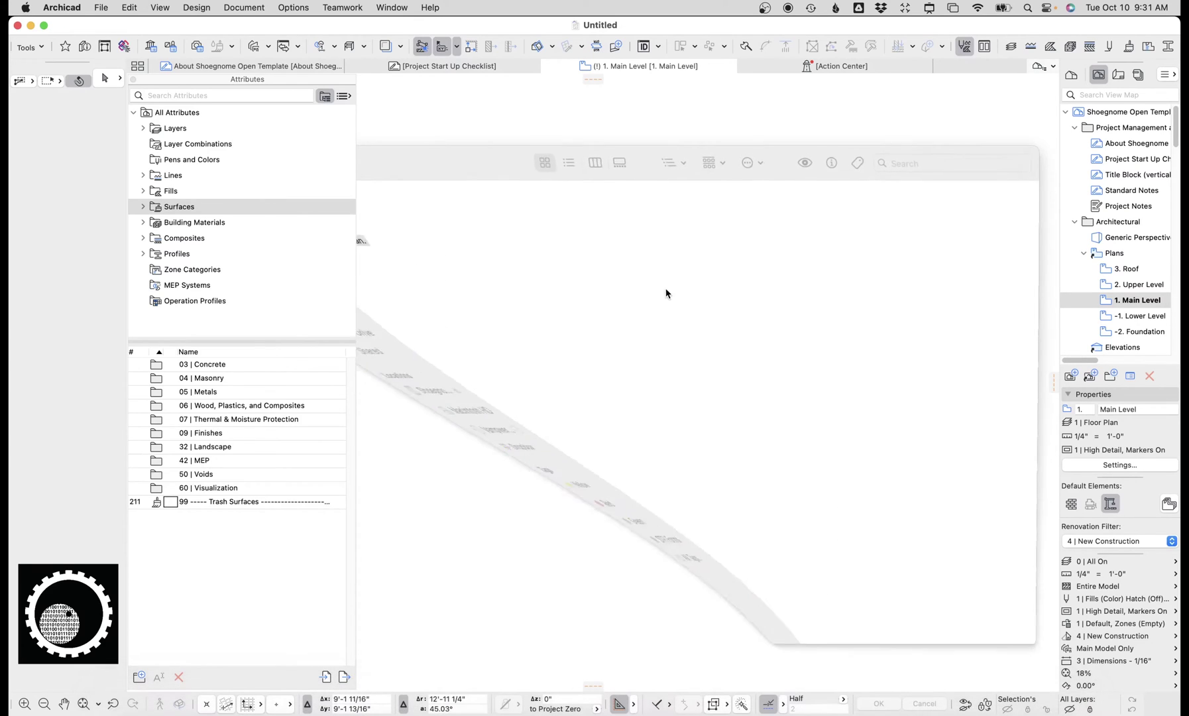
pyautogui.moveTo(416, 161); pyautogui.dragTo(547, 268)
pyautogui.moveTo(423, 316); pyautogui.dragTo(490, 204)
pyautogui.moveTo(551, 264); pyautogui.dragTo(459, 222)
pyautogui.click(494, 157)
pyautogui.click(633, 380)
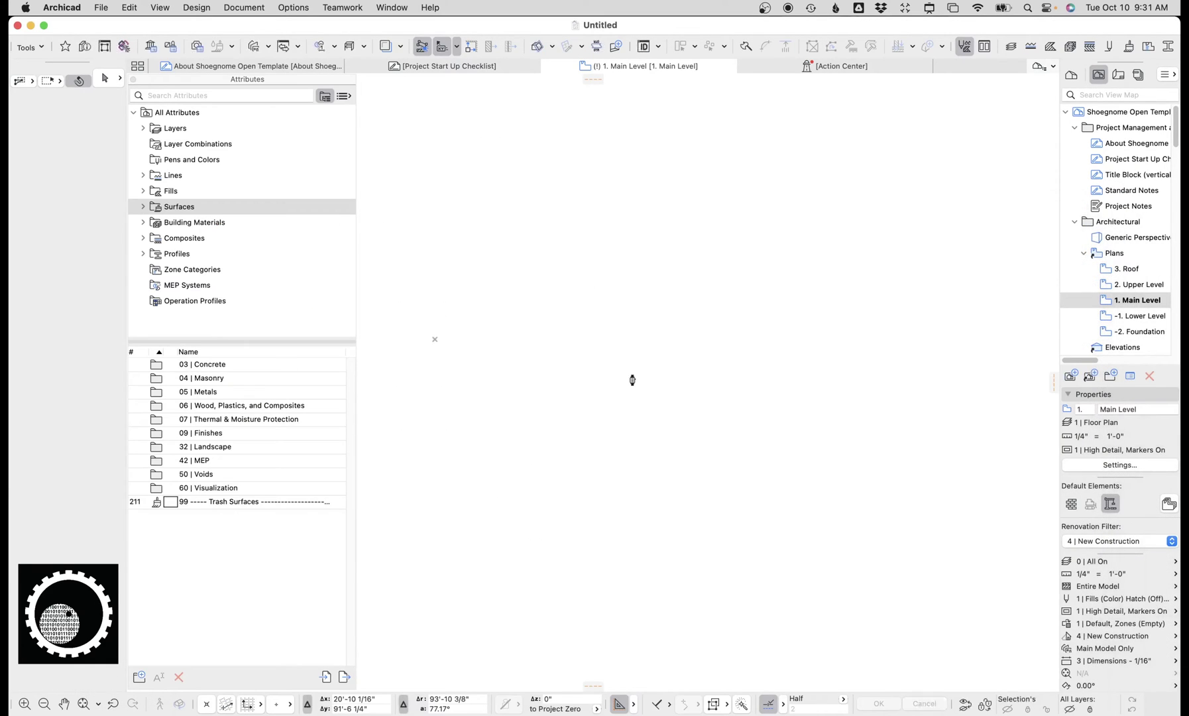
pyautogui.scroll(3, 572, 317)
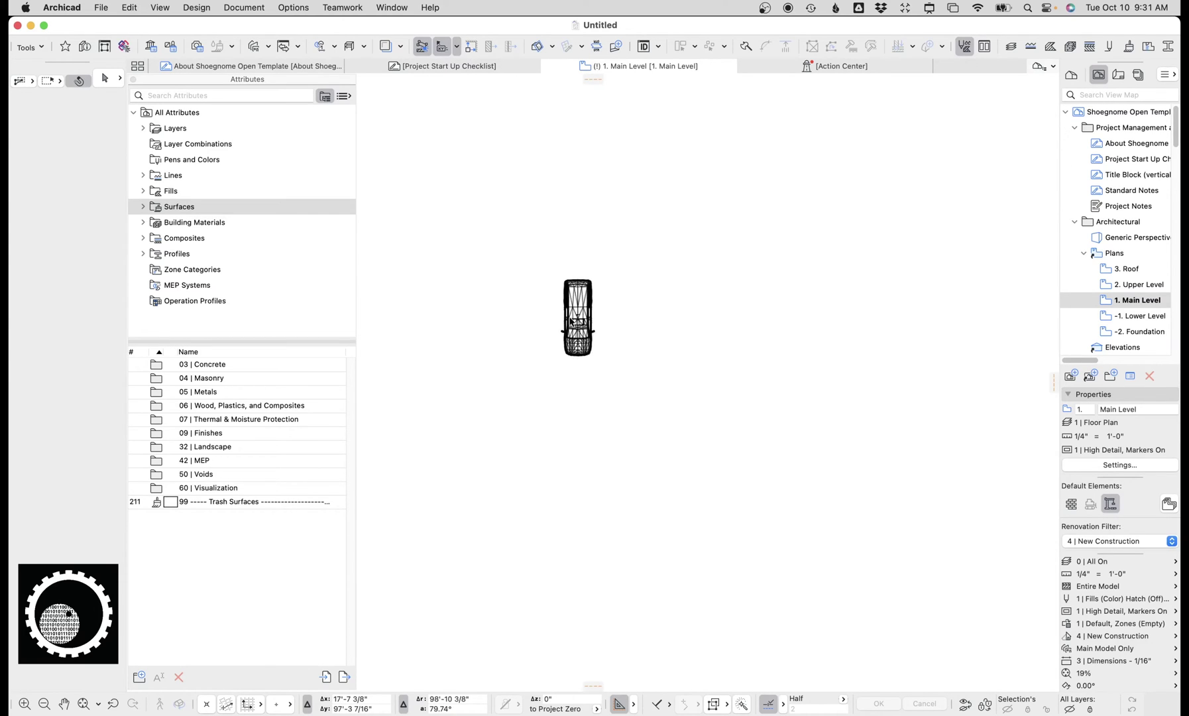
# Select the imported car on the Main Level plan and convert it into morphs, accepting deletion of the original.
pyautogui.moveTo(584, 301); pyautogui.dragTo(472, 493)
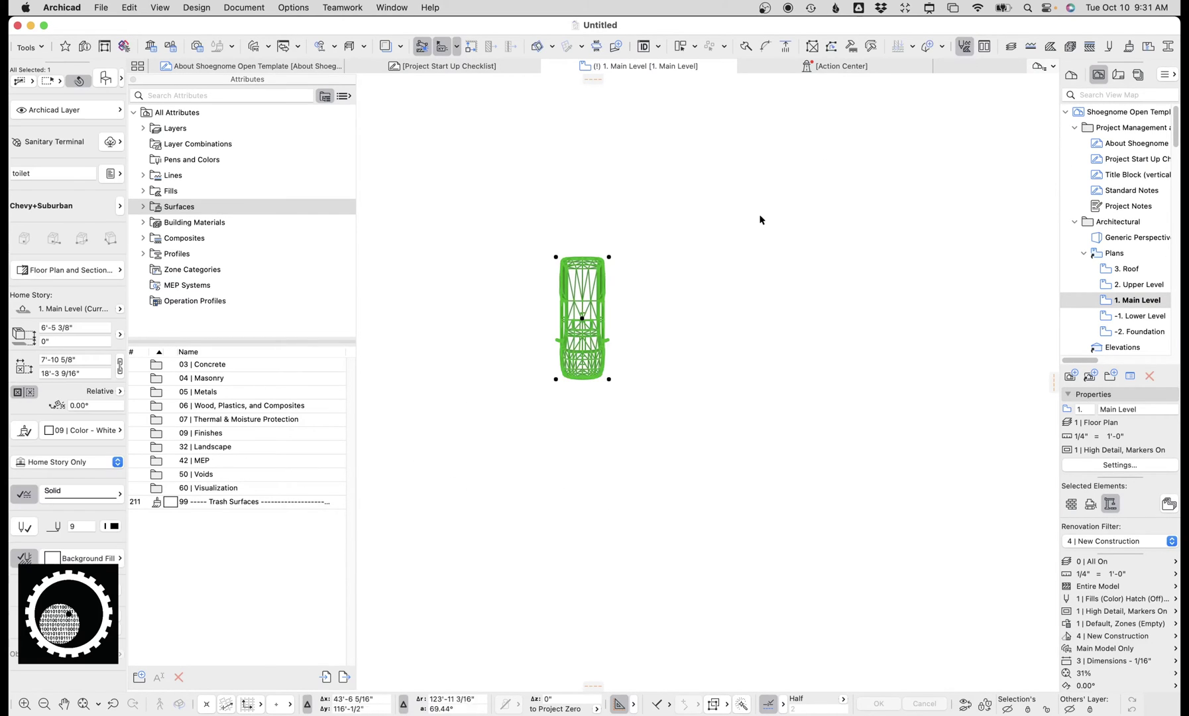
pyautogui.click(931, 47)
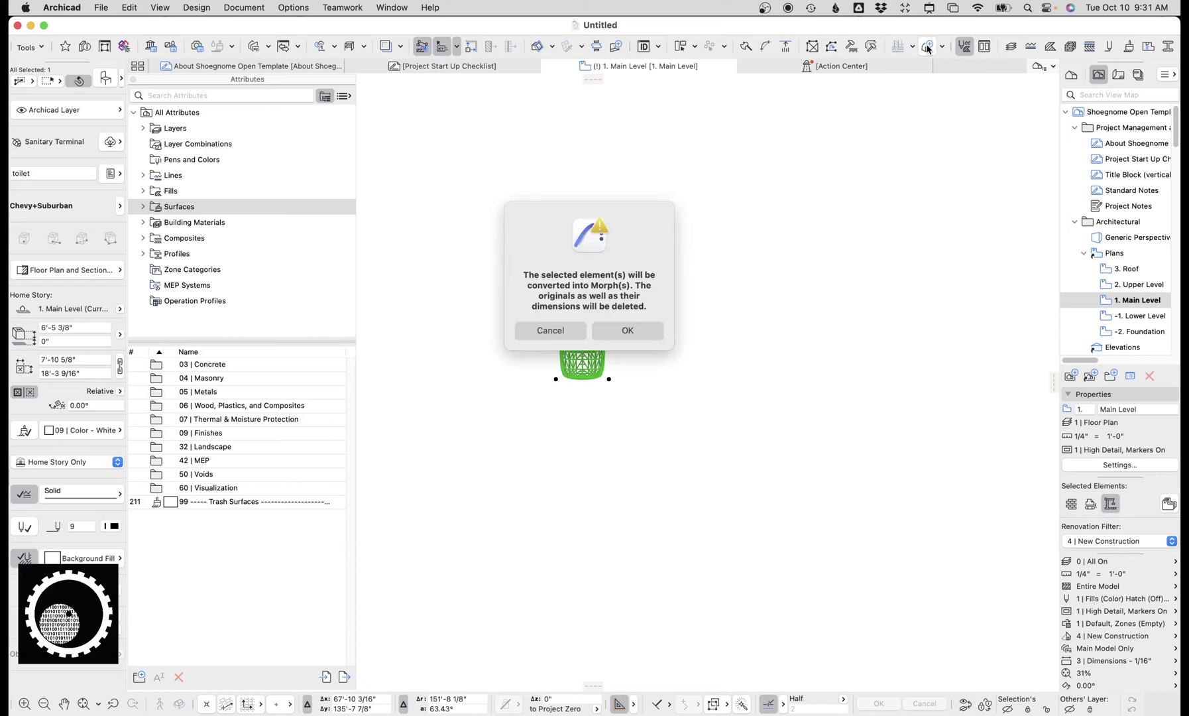
pyautogui.click(624, 331)
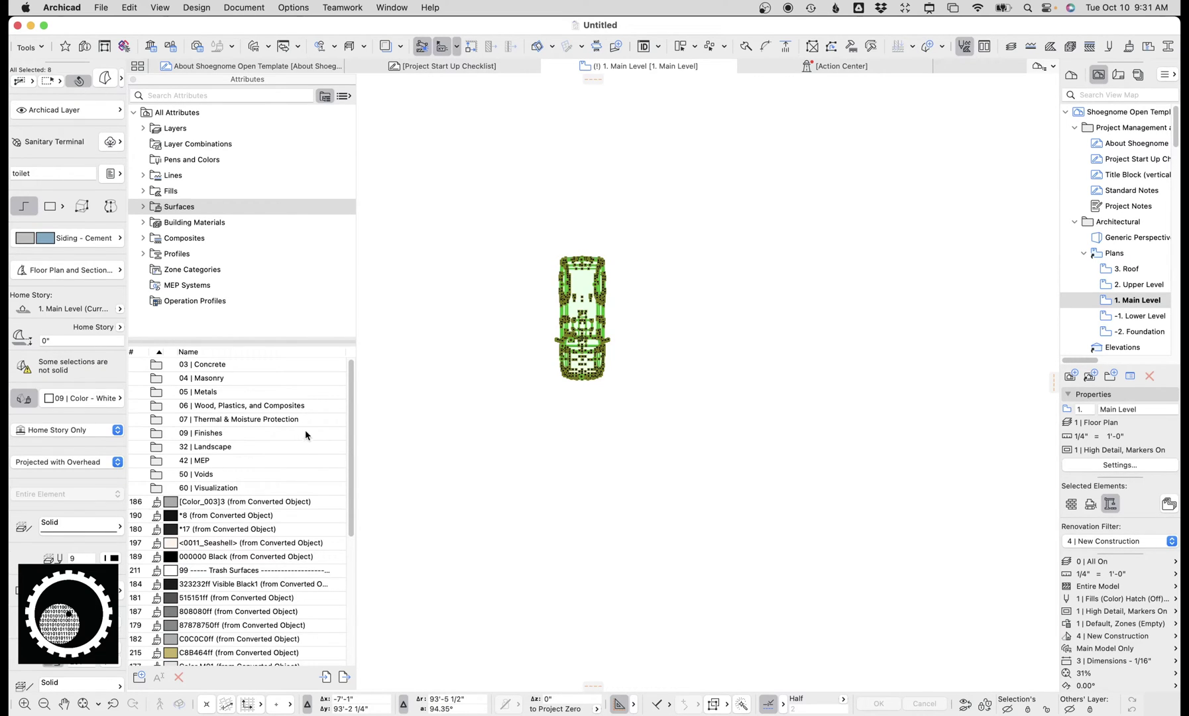
# Review the surfaces list for entries labelled "from Converted Object".
pyautogui.scroll(-10, 336, 477)
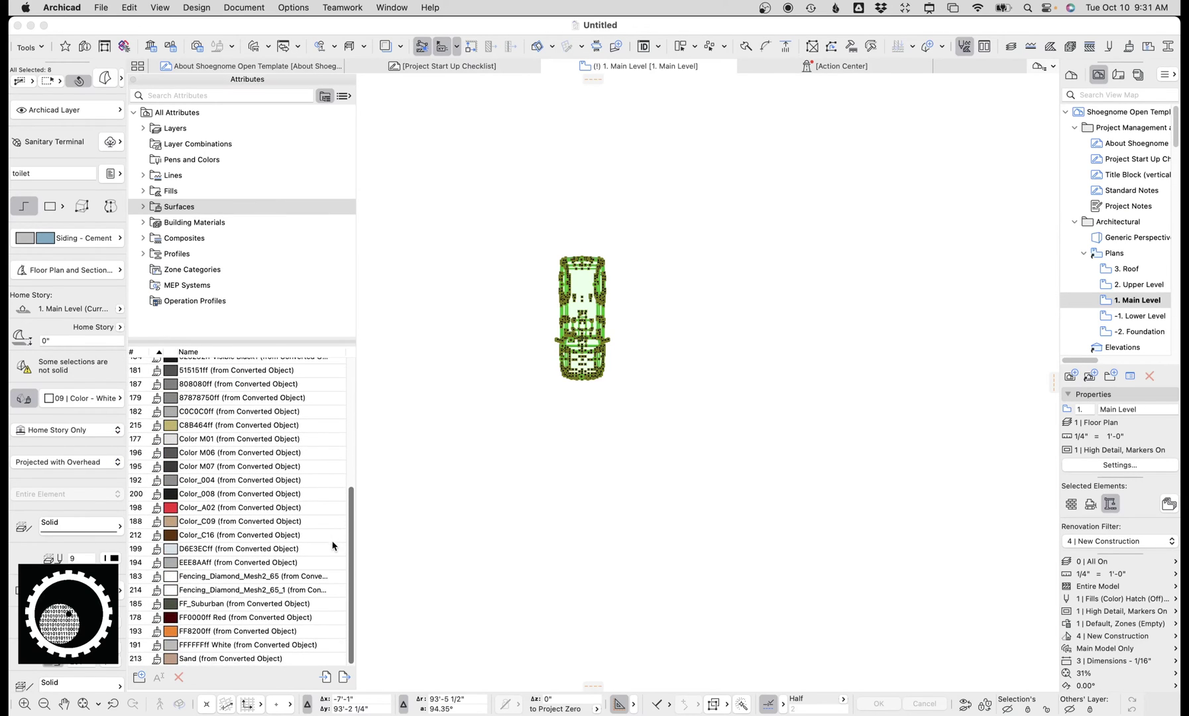
pyautogui.scroll(10, 330, 557)
pyautogui.scroll(-10, 329, 517)
pyautogui.scroll(2, 234, 452)
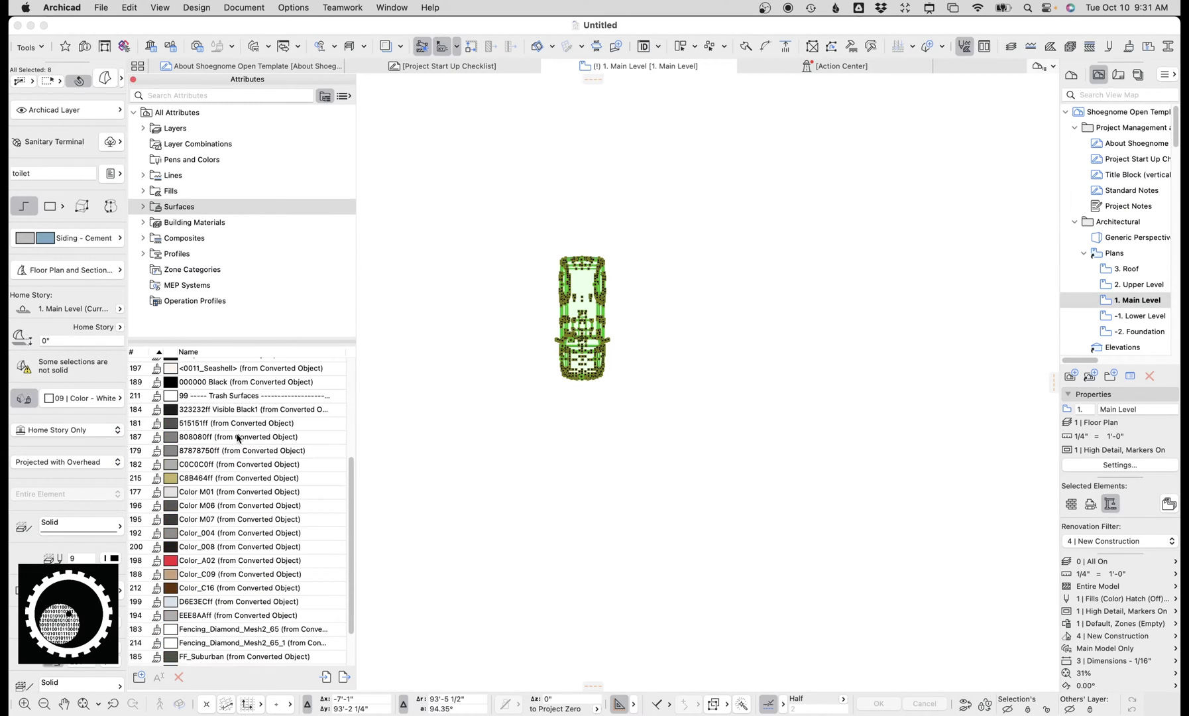
pyautogui.scroll(2, 240, 430)
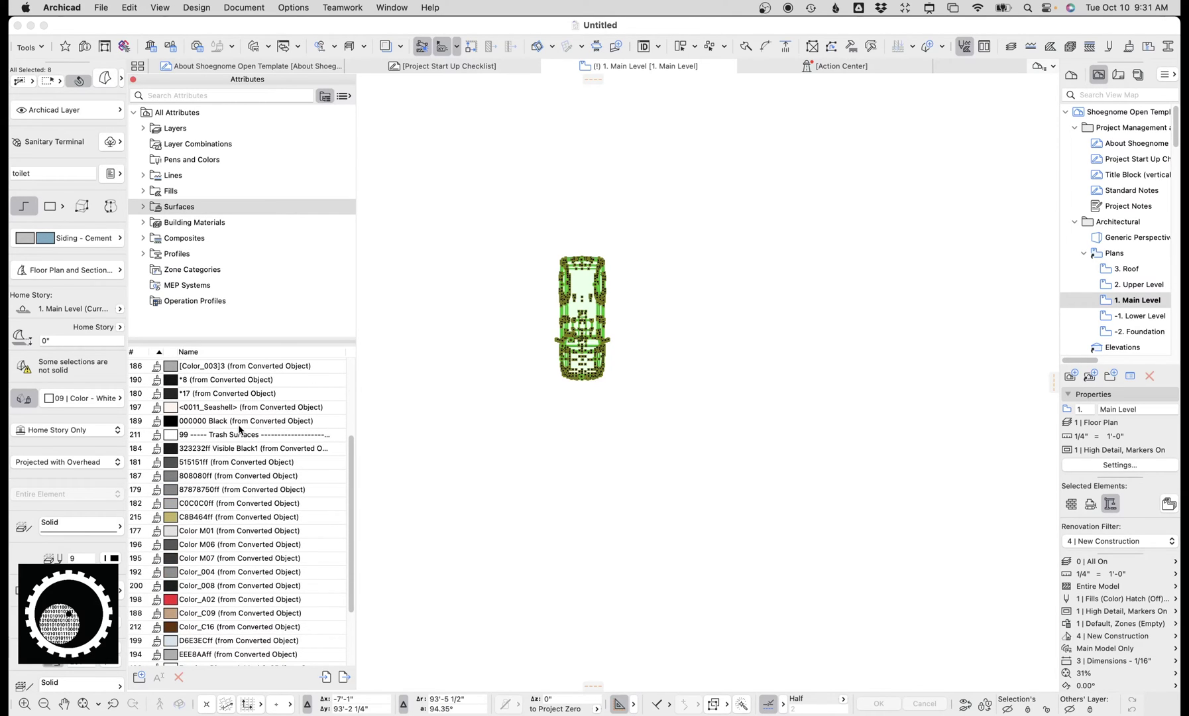
pyautogui.scroll(2, 240, 431)
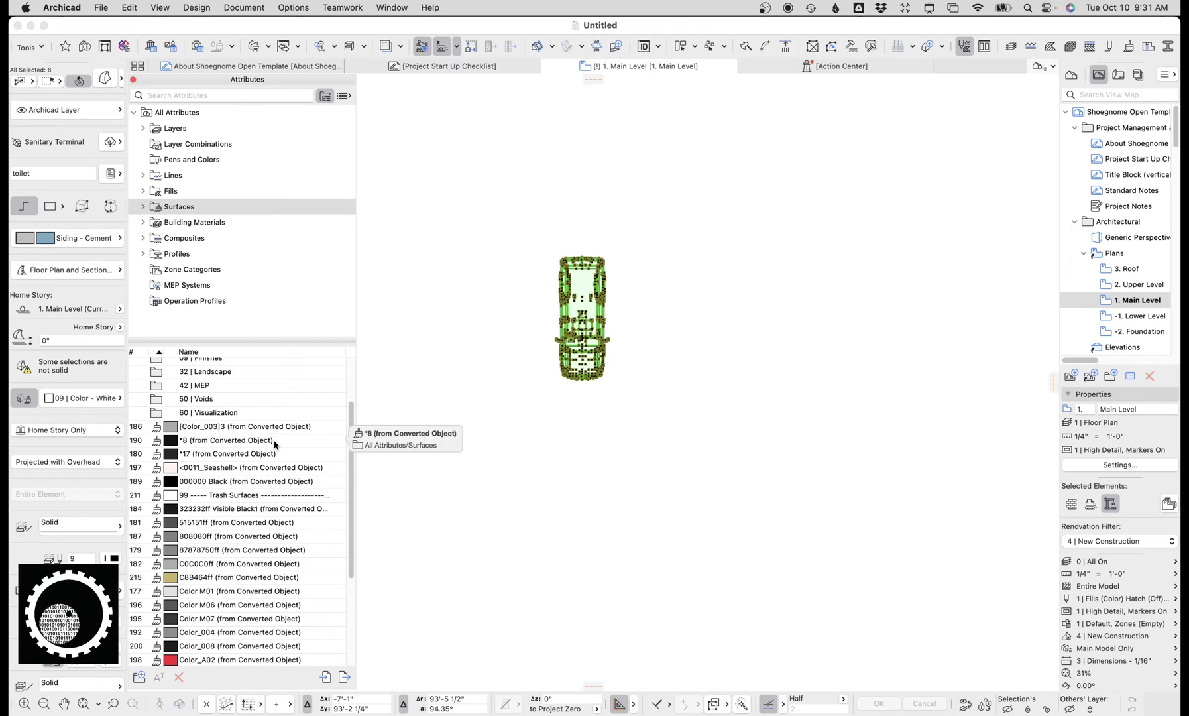
pyautogui.scroll(-2, 312, 437)
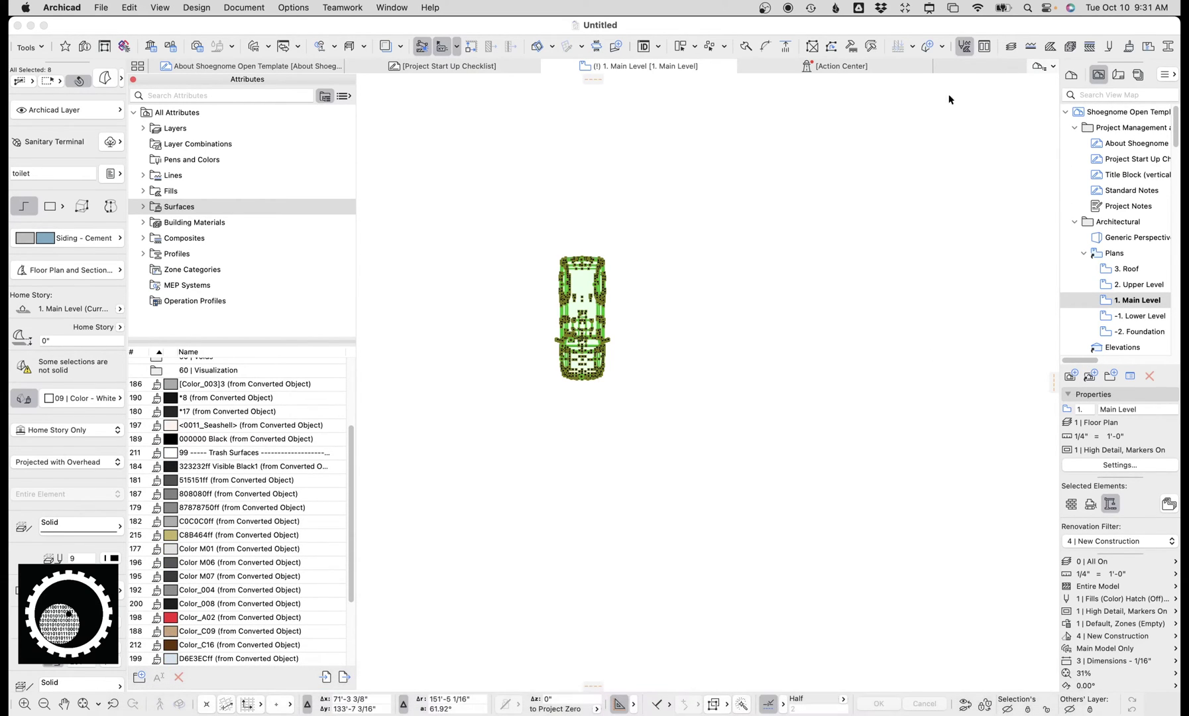
# Check the project's line types at the top level of the Lines list, close it without changes, and deselect the car.
pyautogui.click(1033, 46)
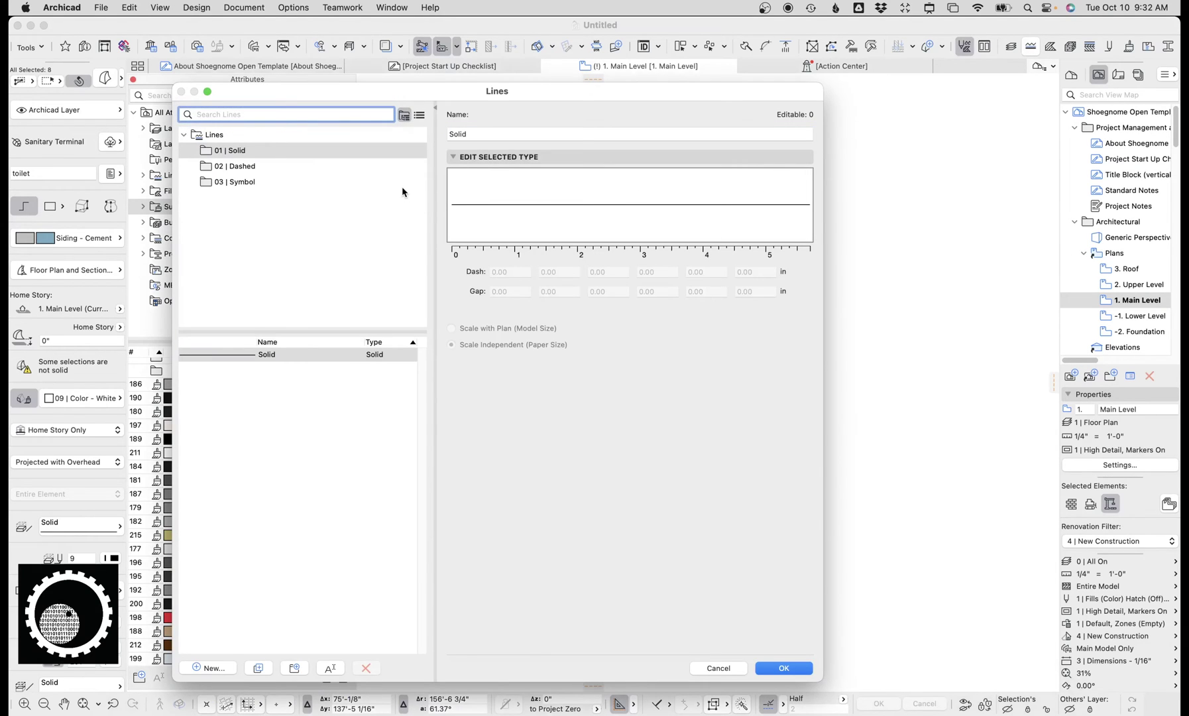
pyautogui.click(214, 135)
pyautogui.press('Escape')
pyautogui.press('Escape')
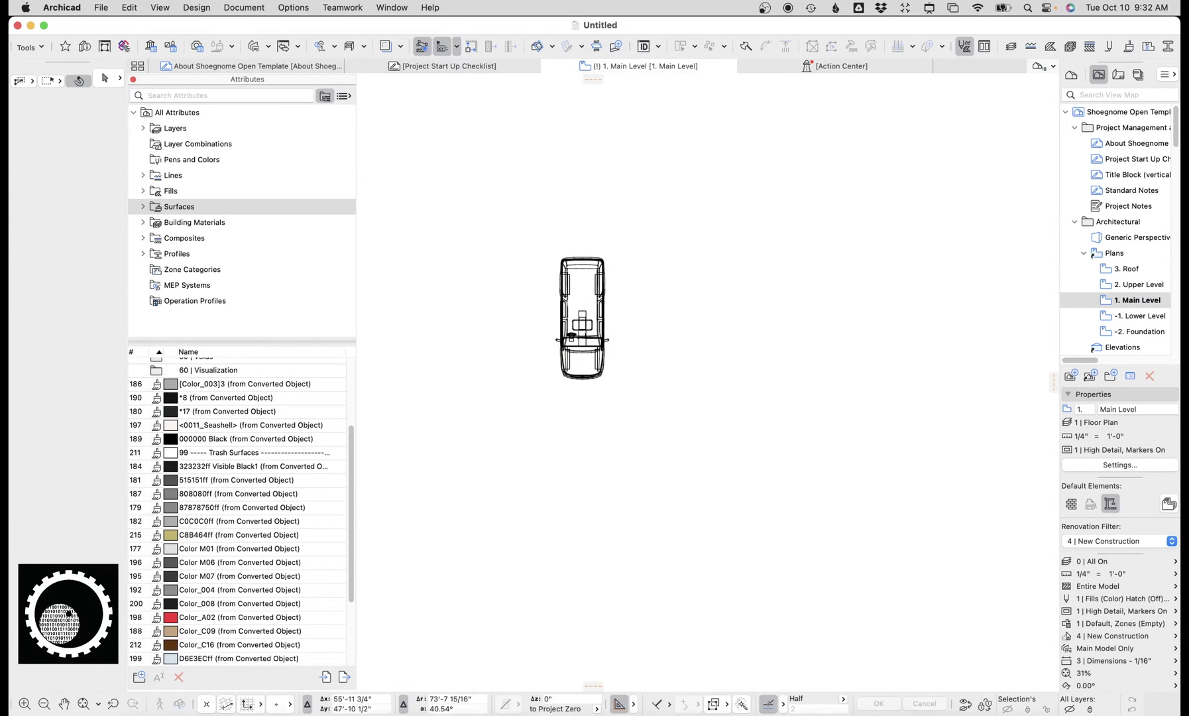
# Switch back to the Object Conversion project's Process plan and delete the selected morph copy of the car.
pyautogui.moveTo(935, 711)
pyautogui.click(848, 704)
pyautogui.click(640, 67)
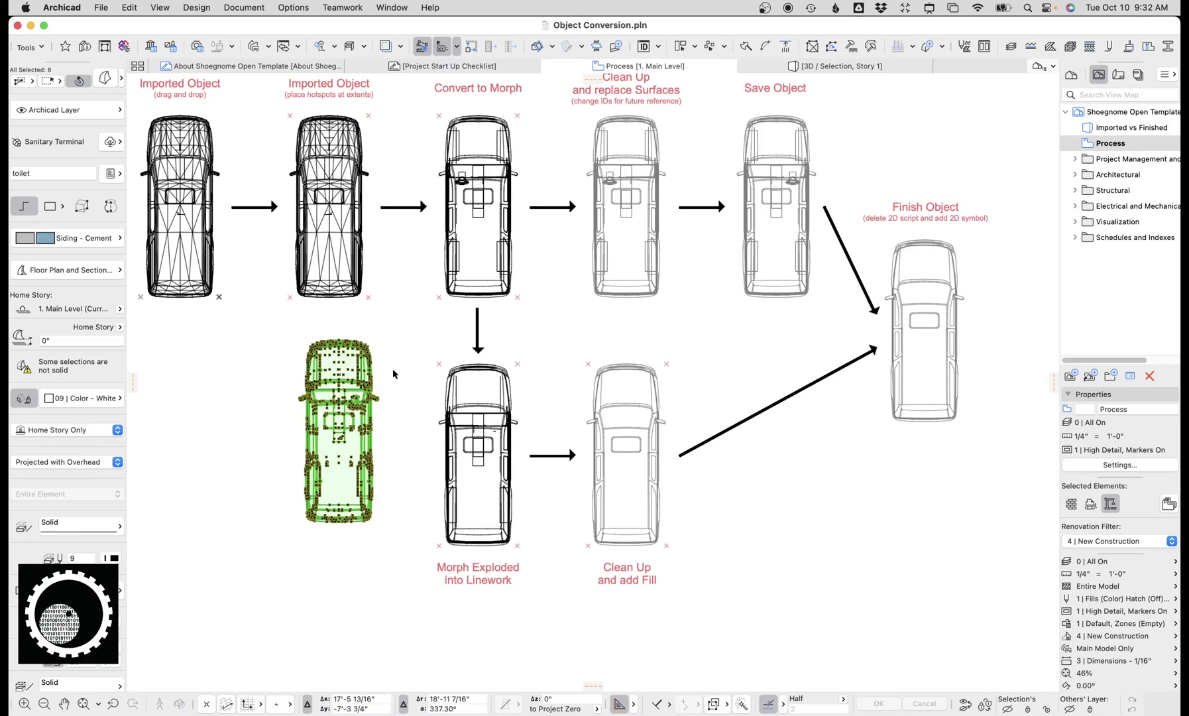
pyautogui.press('Delete')
pyautogui.moveTo(798, 709)
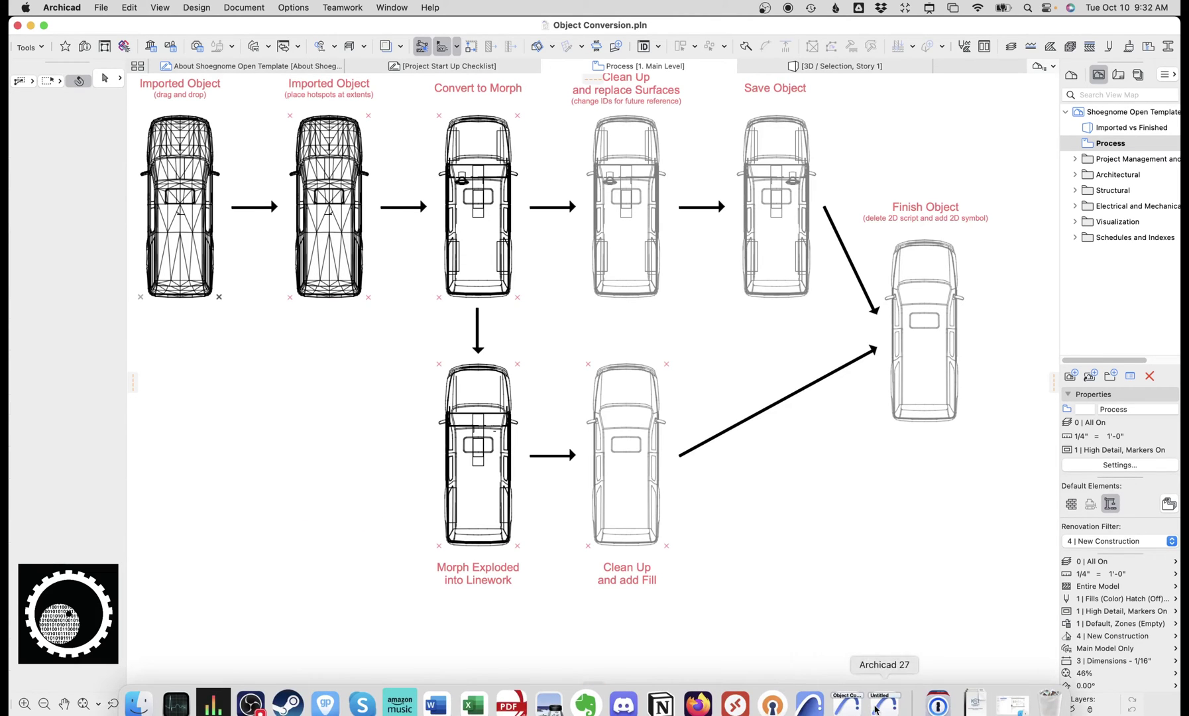
pyautogui.scroll(5, 711, 405)
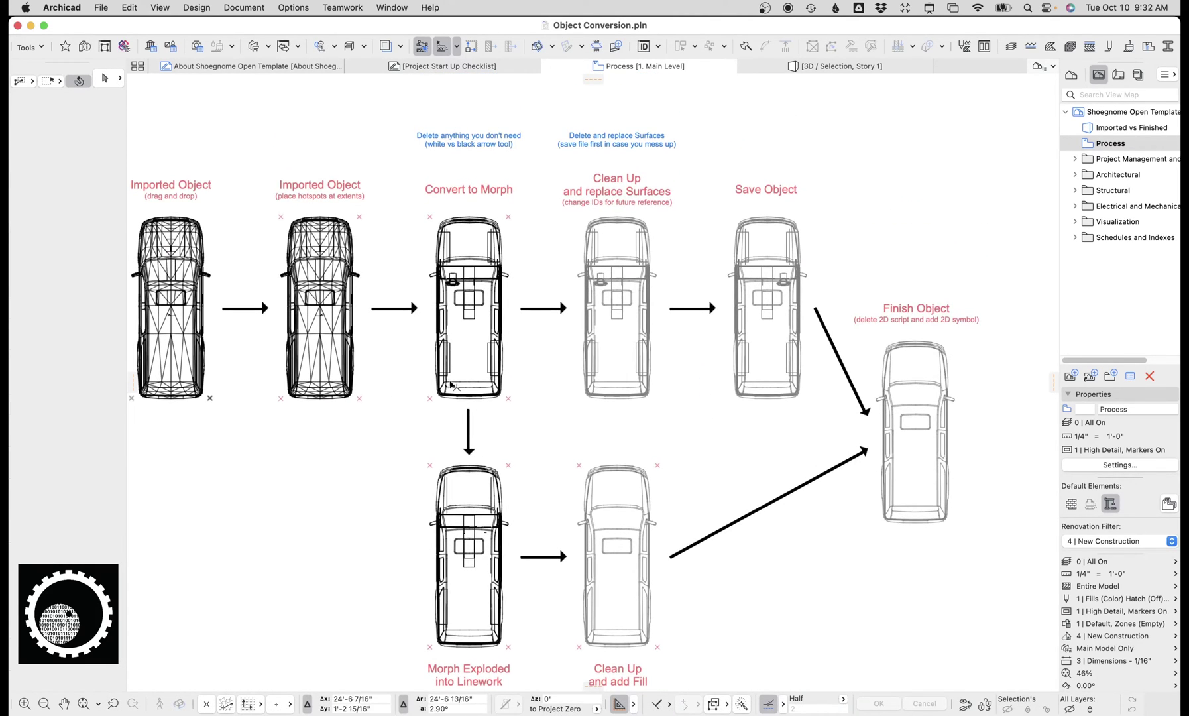
pyautogui.scroll(-2, 451, 385)
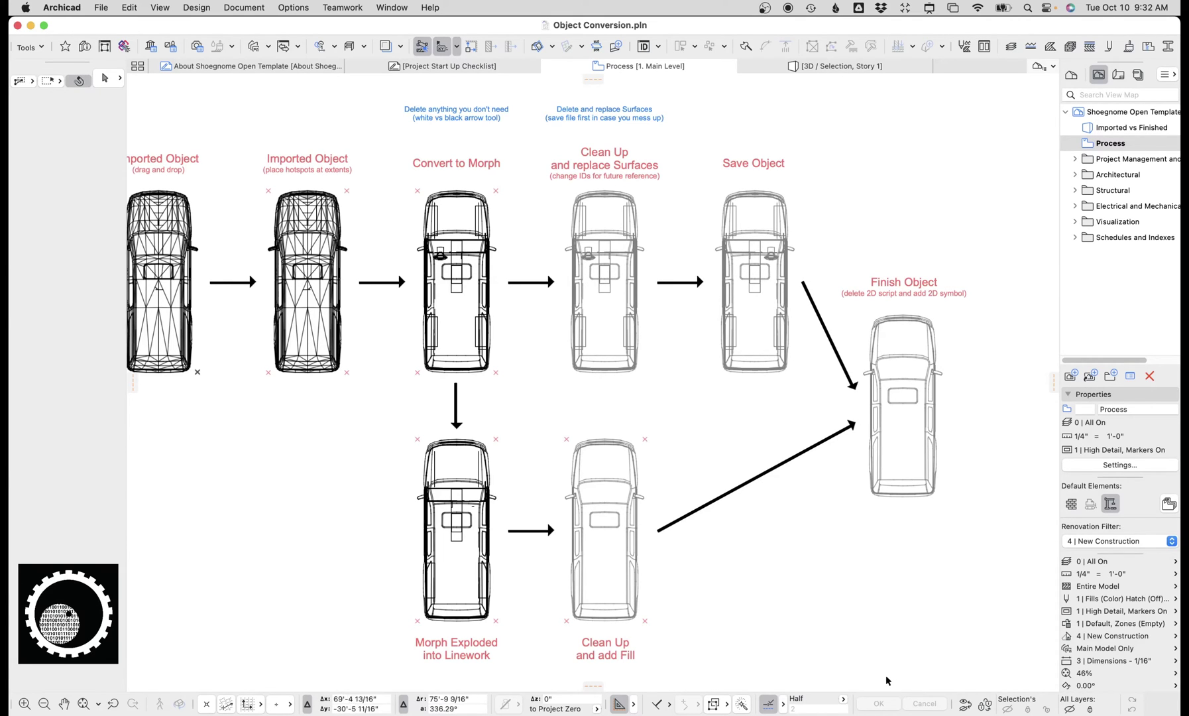
# Switch to the Untitled project, show the converted car in 3D, and test-select its whole body morph before deselecting it.
pyautogui.click(894, 710)
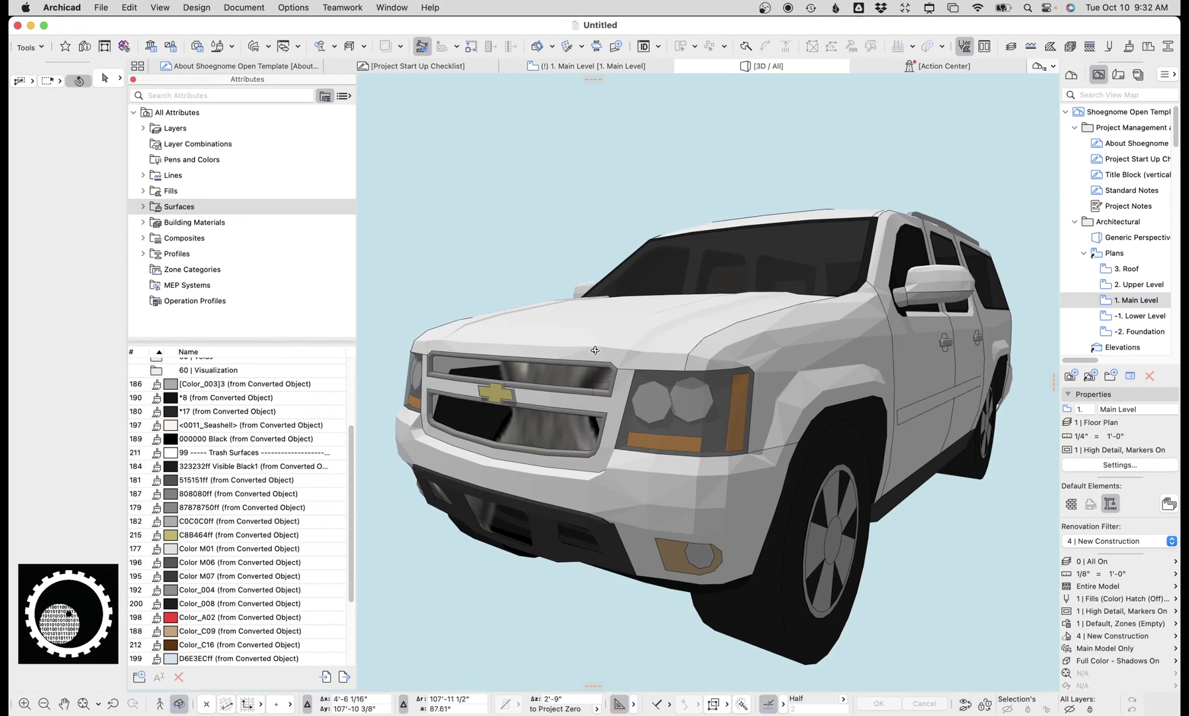
pyautogui.click(566, 384)
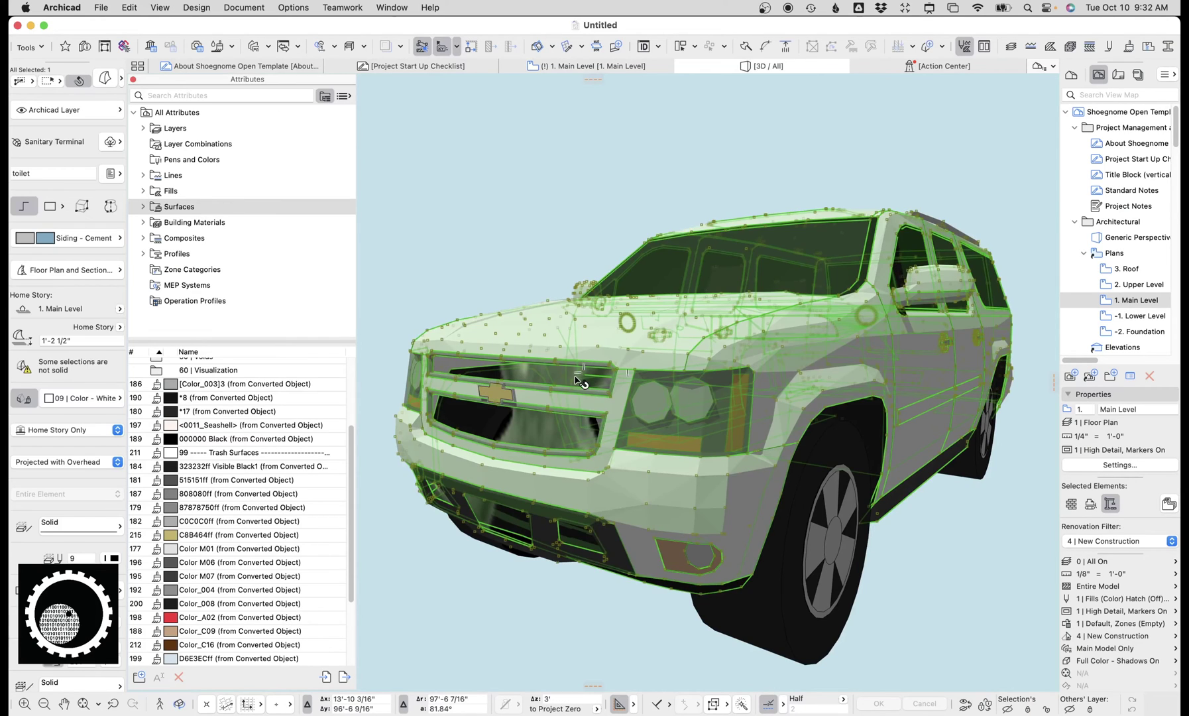
pyautogui.press('Escape')
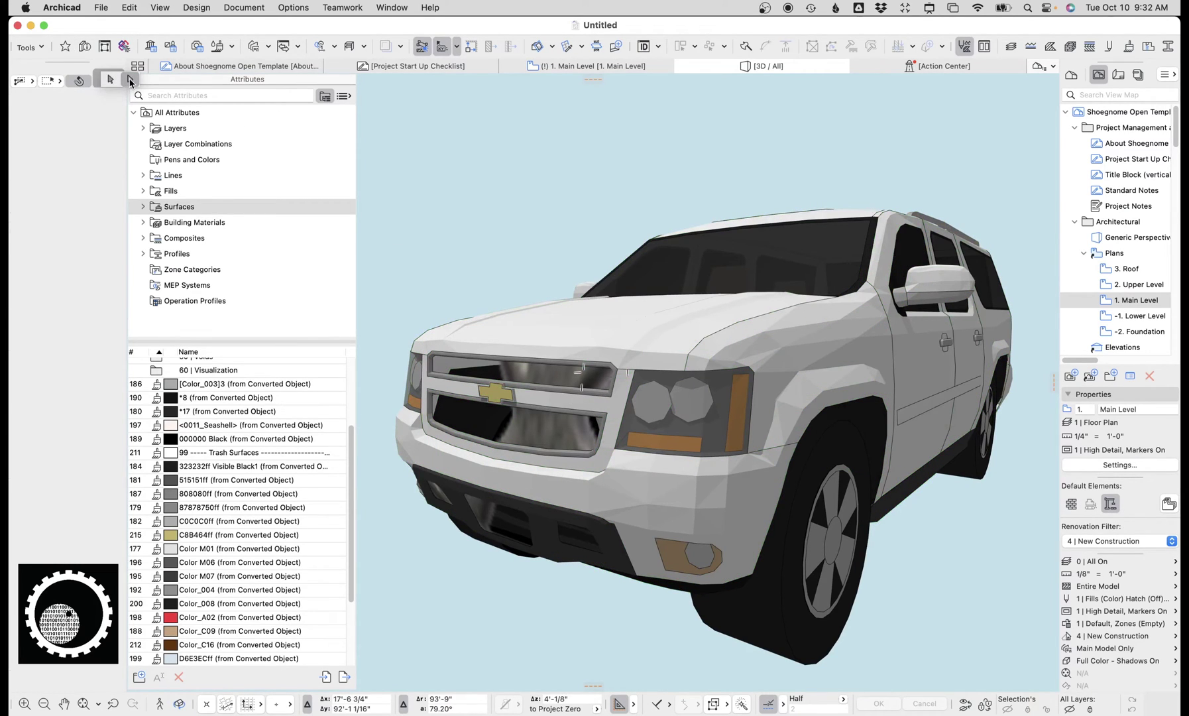
# Sub-select a single mesh face in the car's grille and inspect its assigned surface in the surface list.
pyautogui.press('super+a')
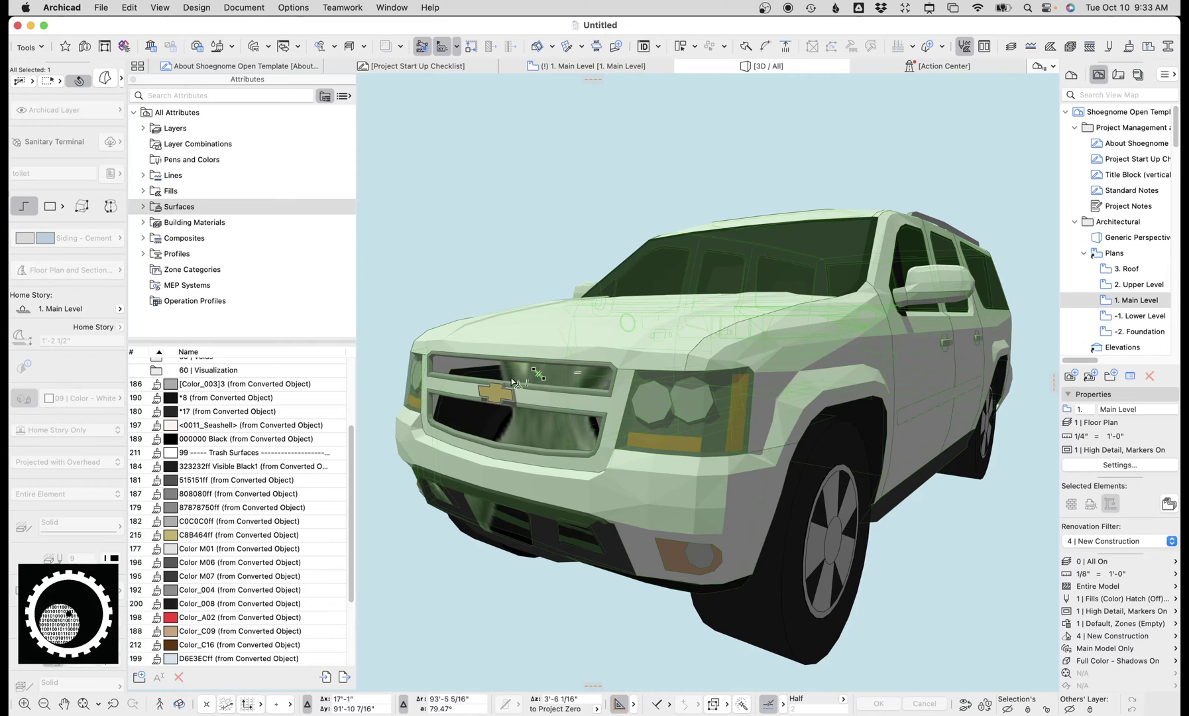
pyautogui.click(61, 405)
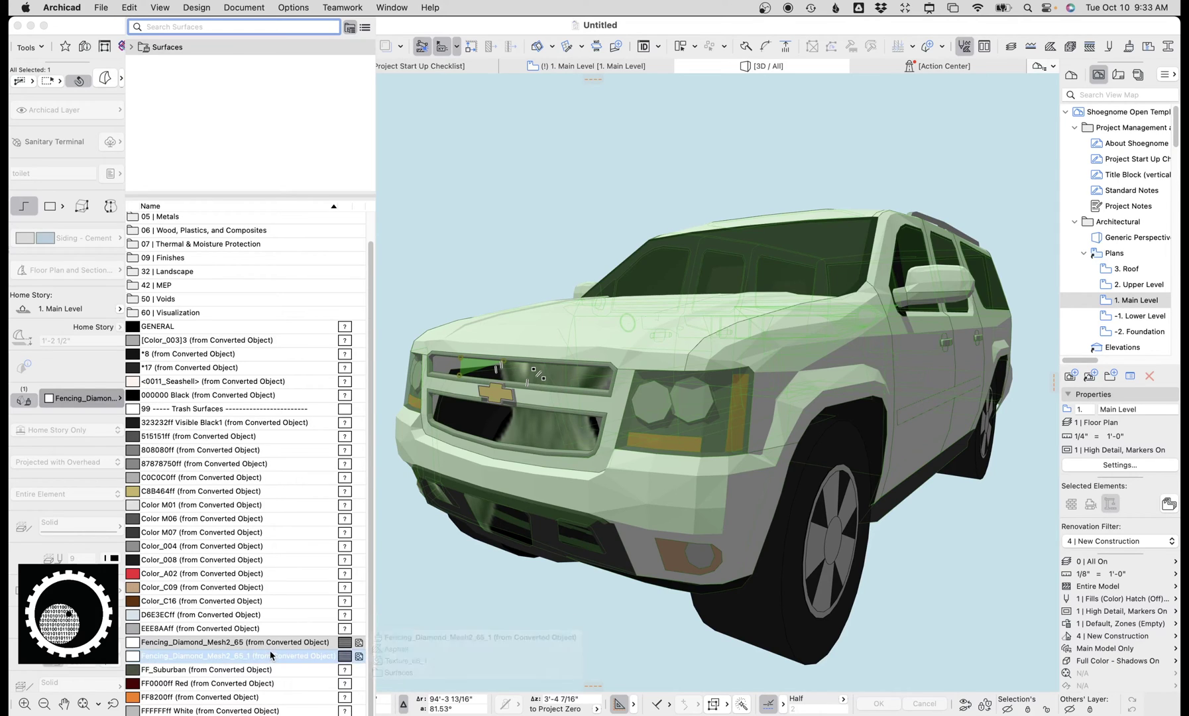
pyautogui.click(106, 402)
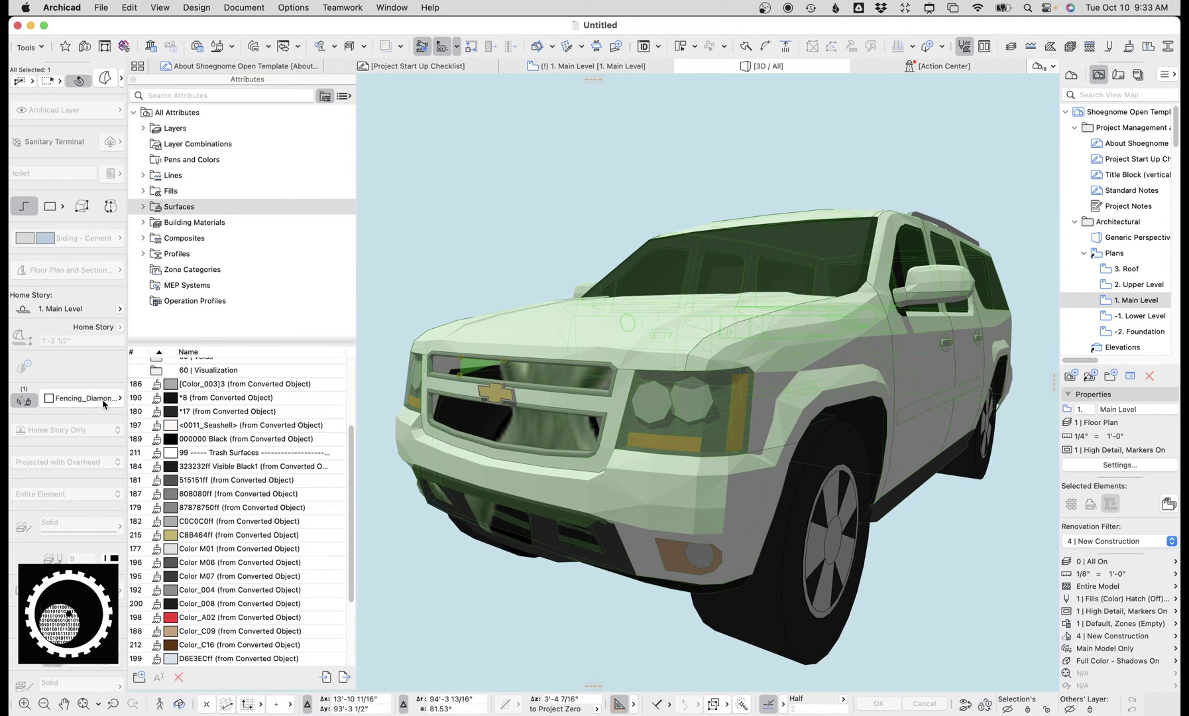
# Look up Brick - Common Bond among the Masonry surfaces and close the surface settings without changes.
pyautogui.click(144, 206)
pyautogui.click(179, 240)
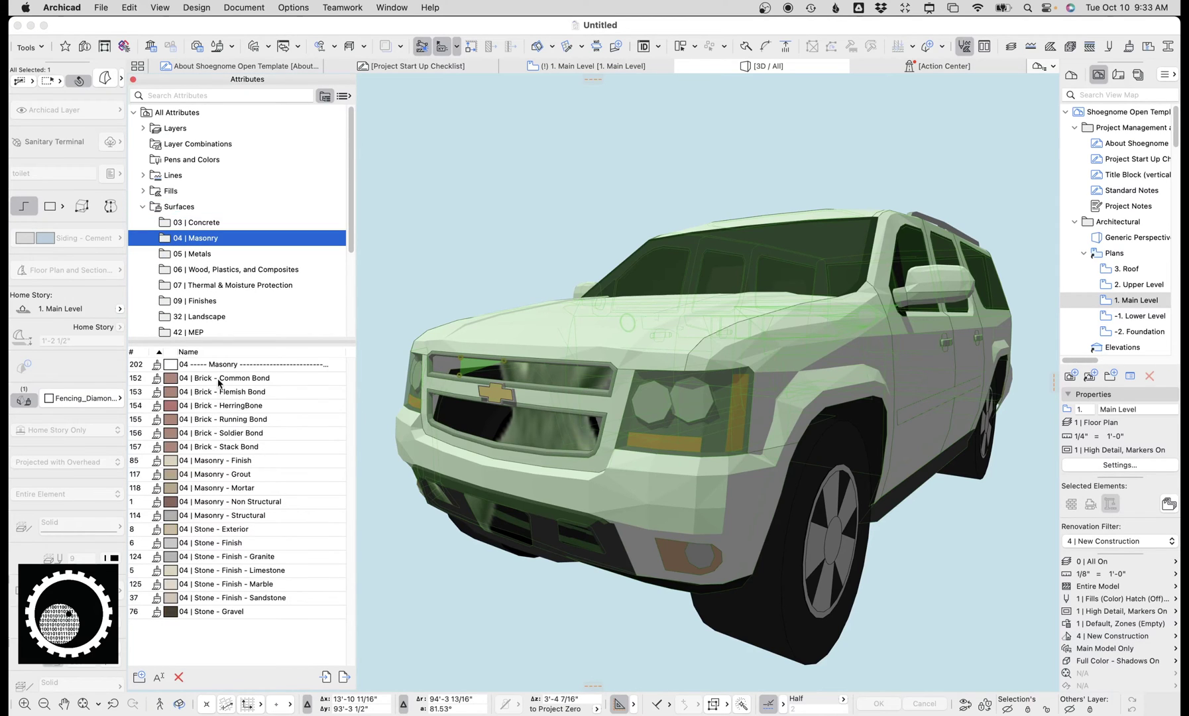
pyautogui.click(219, 379)
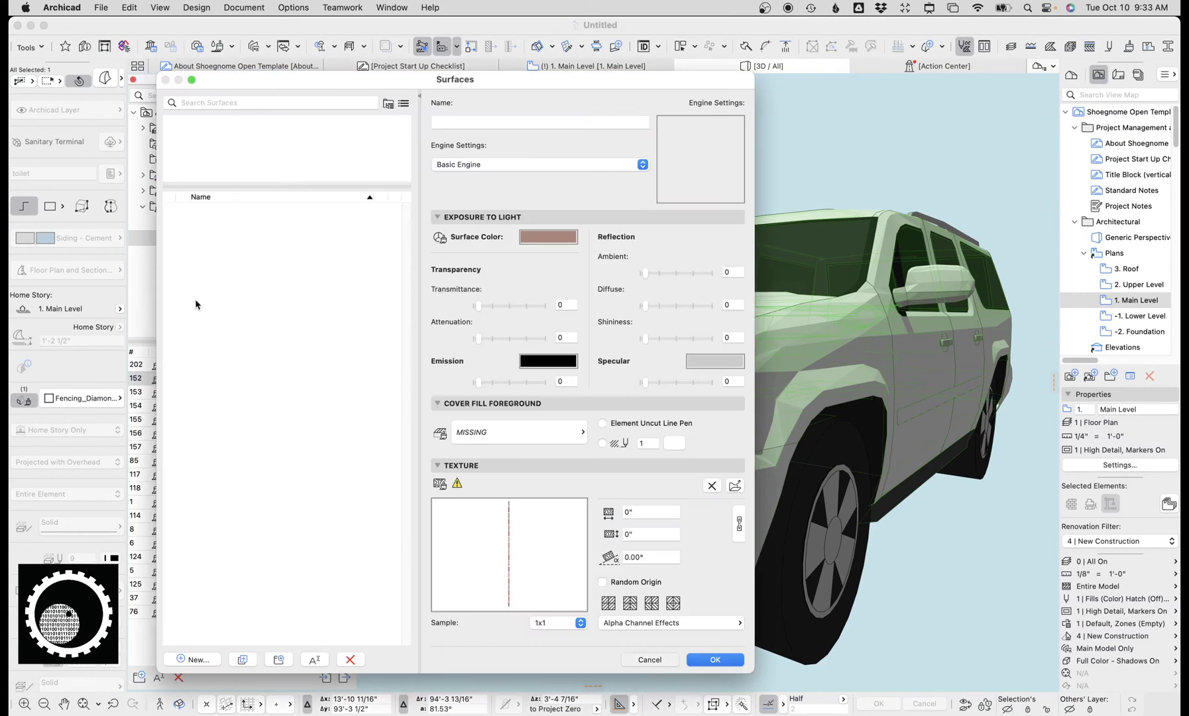
pyautogui.press('Escape')
# Try the 42 | MEP - Heating surface on the selected grille face, then undo the change.
pyautogui.click(85, 402)
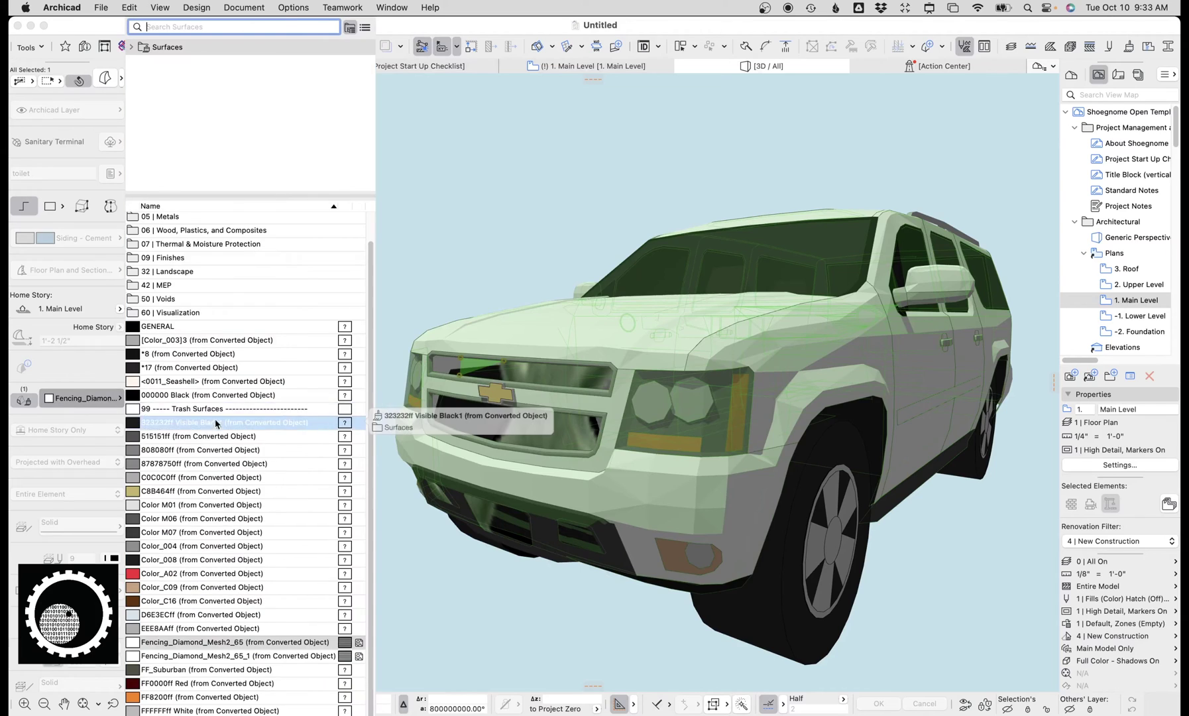
pyautogui.click(166, 285)
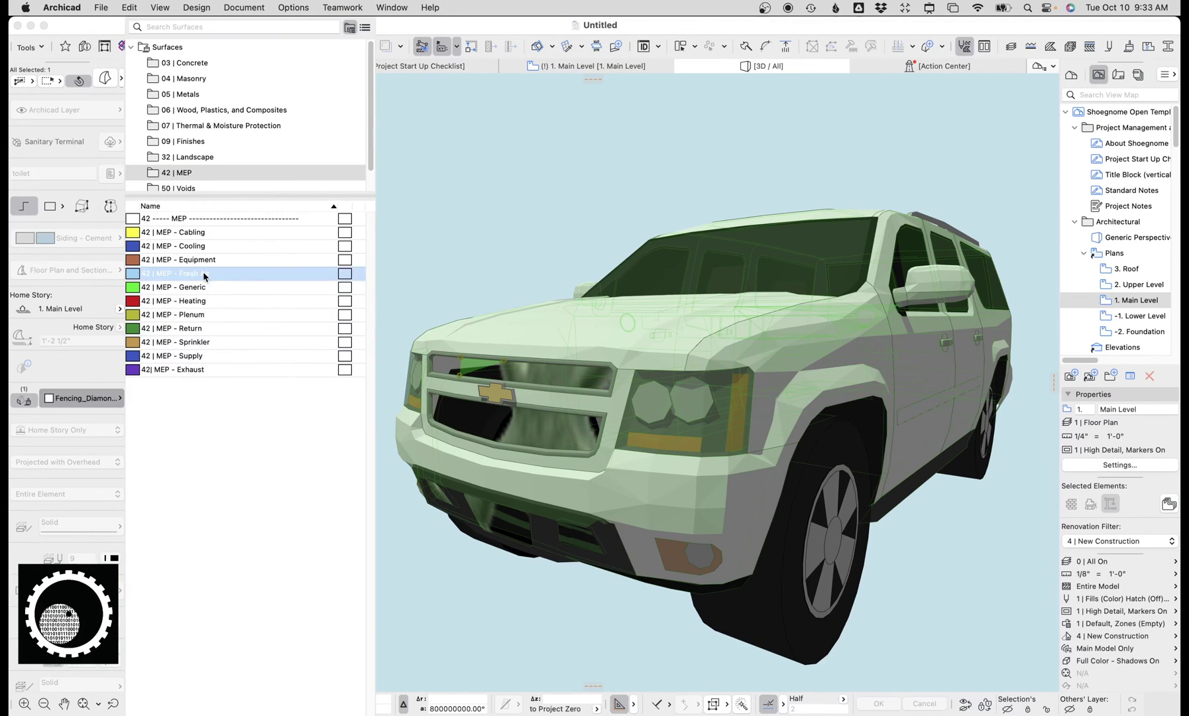
pyautogui.click(212, 298)
pyautogui.press('Escape')
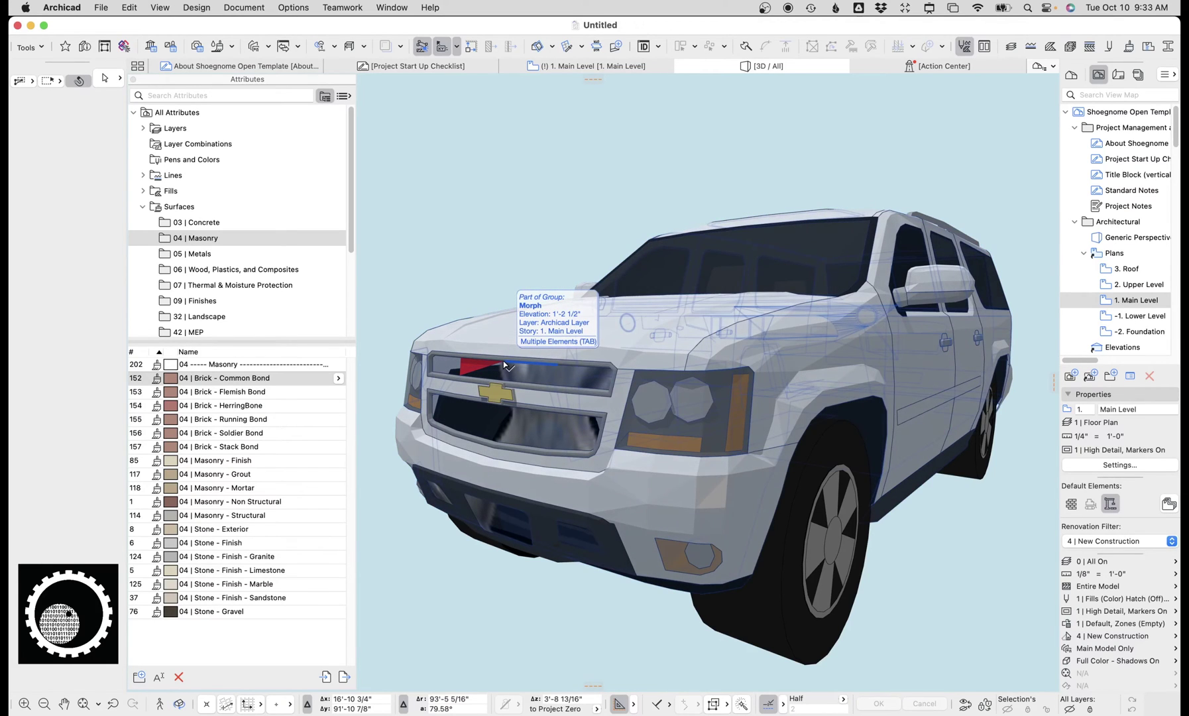
pyautogui.press('super+z')
# Reselect the grille face and list the imported surfaces at the root of the Surfaces attributes.
pyautogui.click(504, 360)
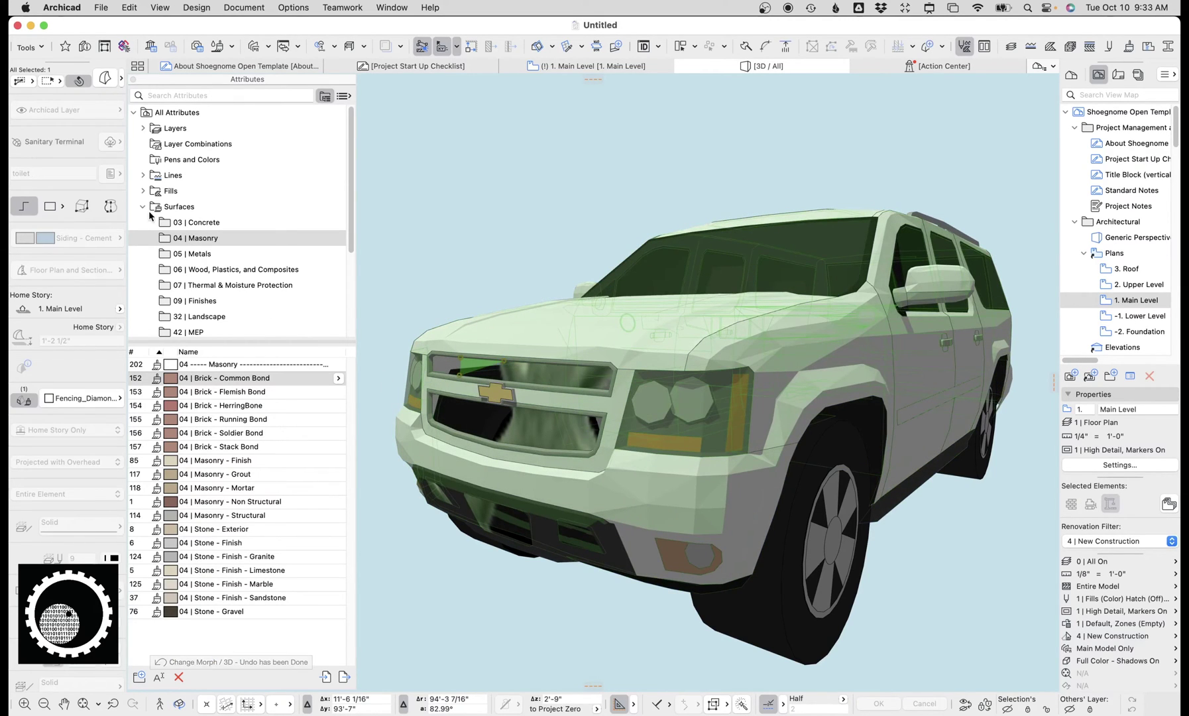
pyautogui.click(178, 209)
pyautogui.scroll(-10, 250, 557)
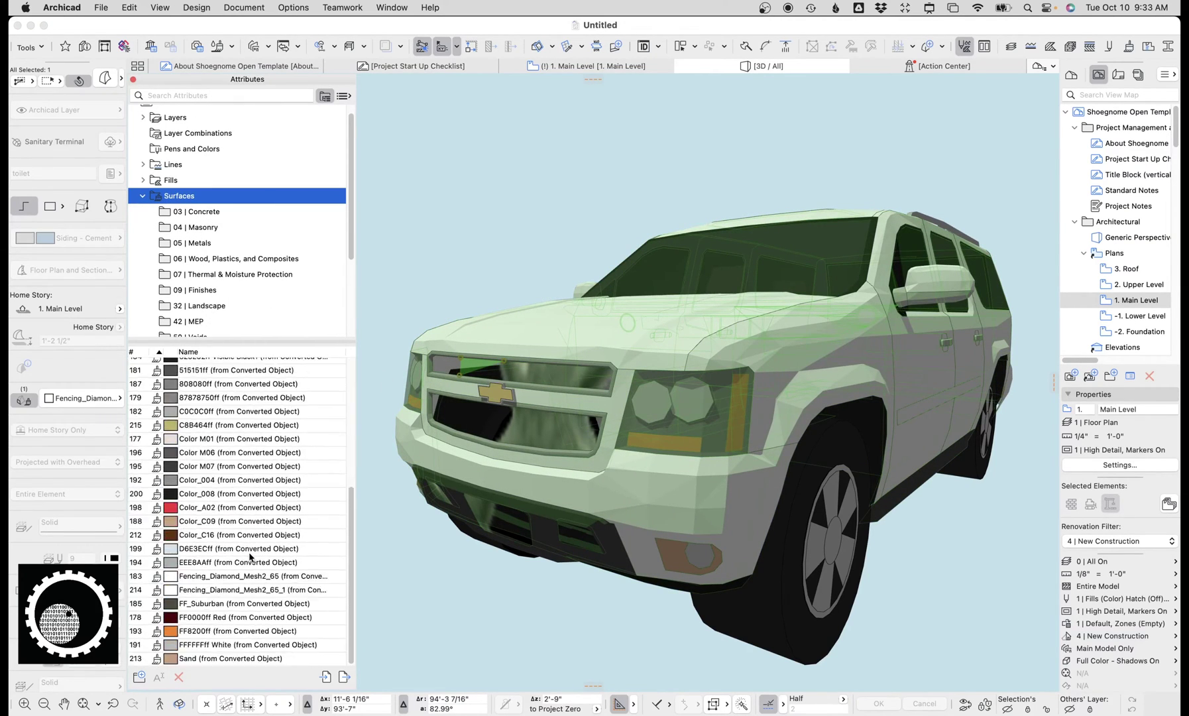
# Delete the imported surface Fencing_Diamond_Mesh2_65, replace it with 42 | MEP - Heating, and deselect the car.
pyautogui.click(242, 576)
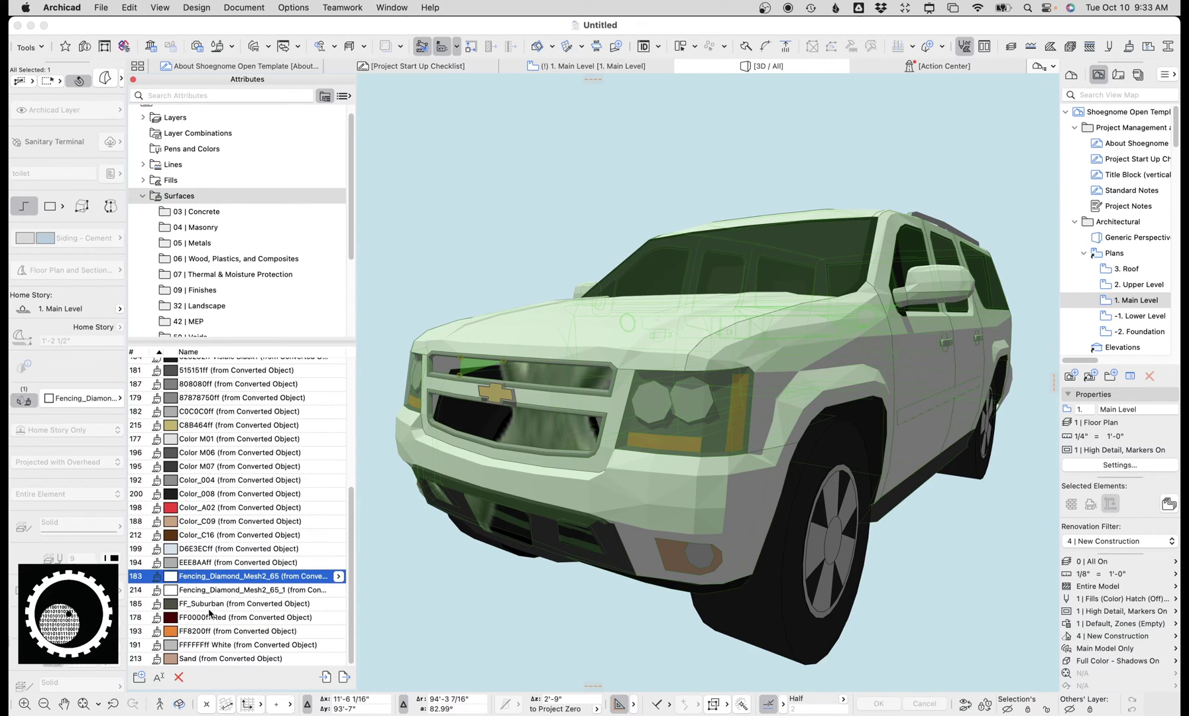
pyautogui.click(983, 47)
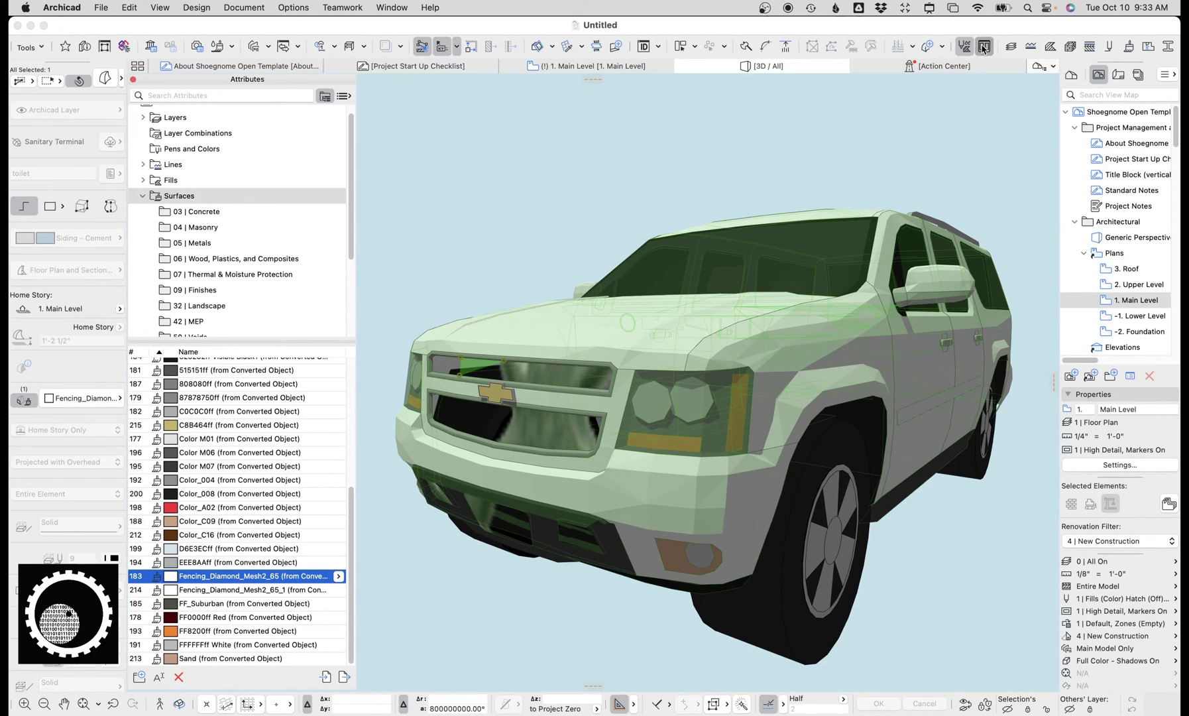
pyautogui.click(653, 248)
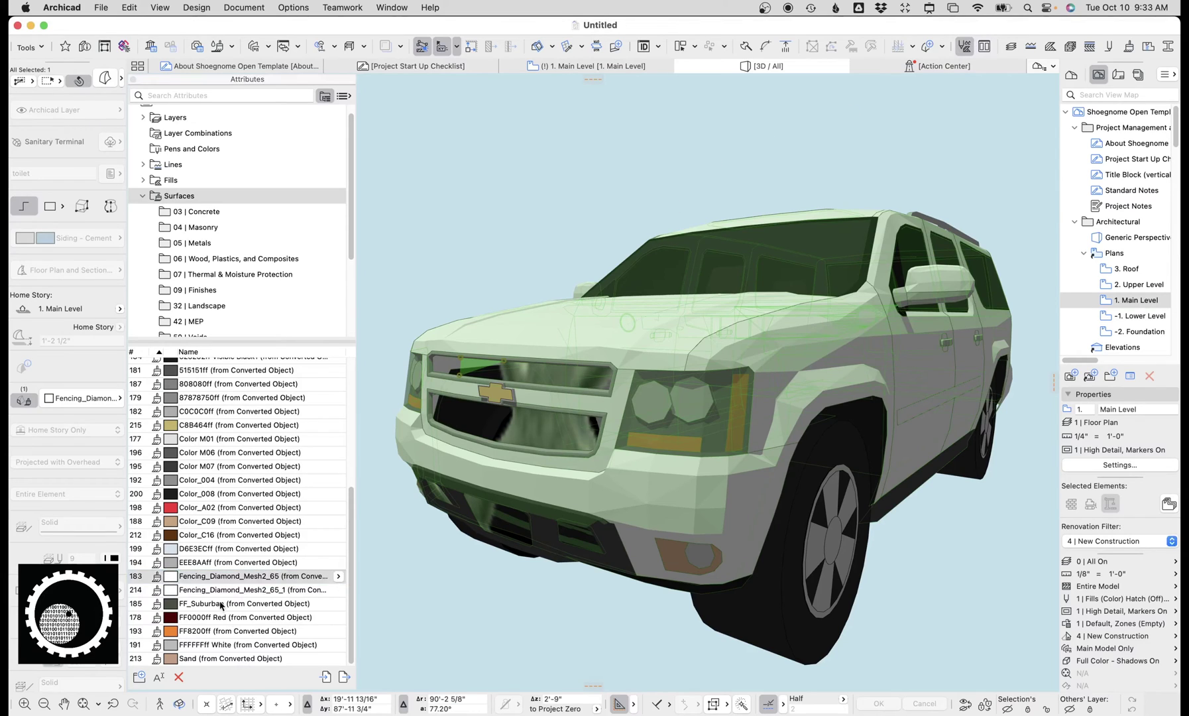
pyautogui.click(178, 677)
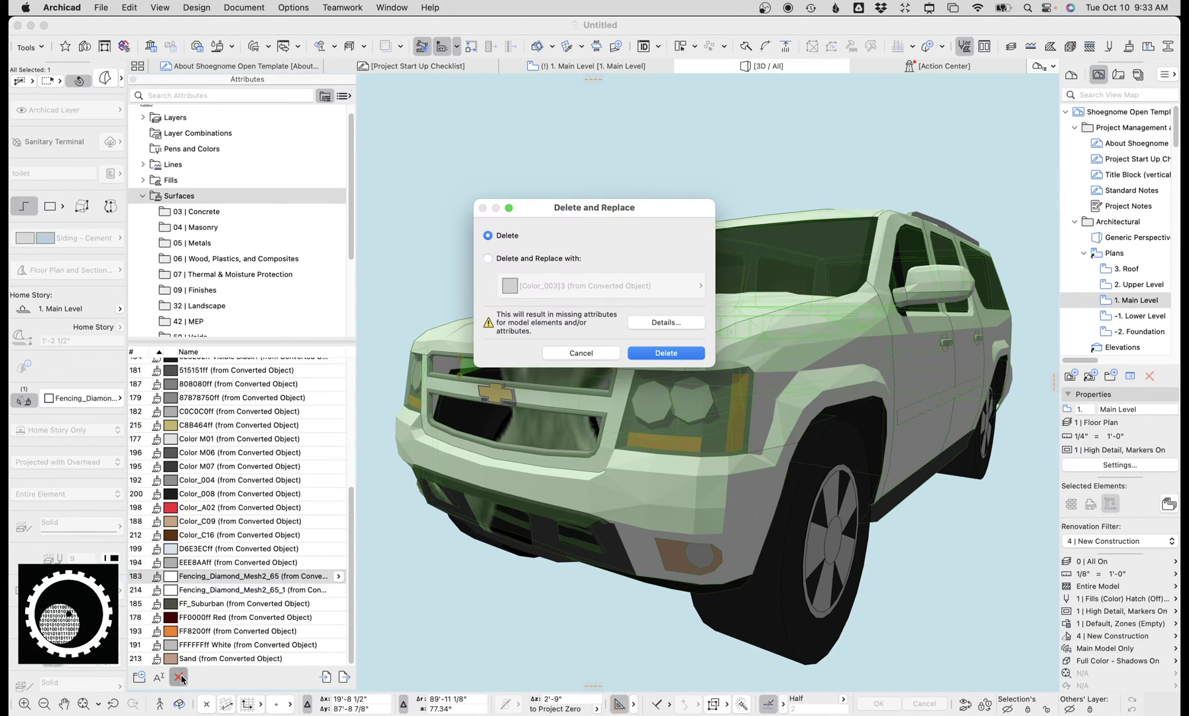
pyautogui.click(559, 259)
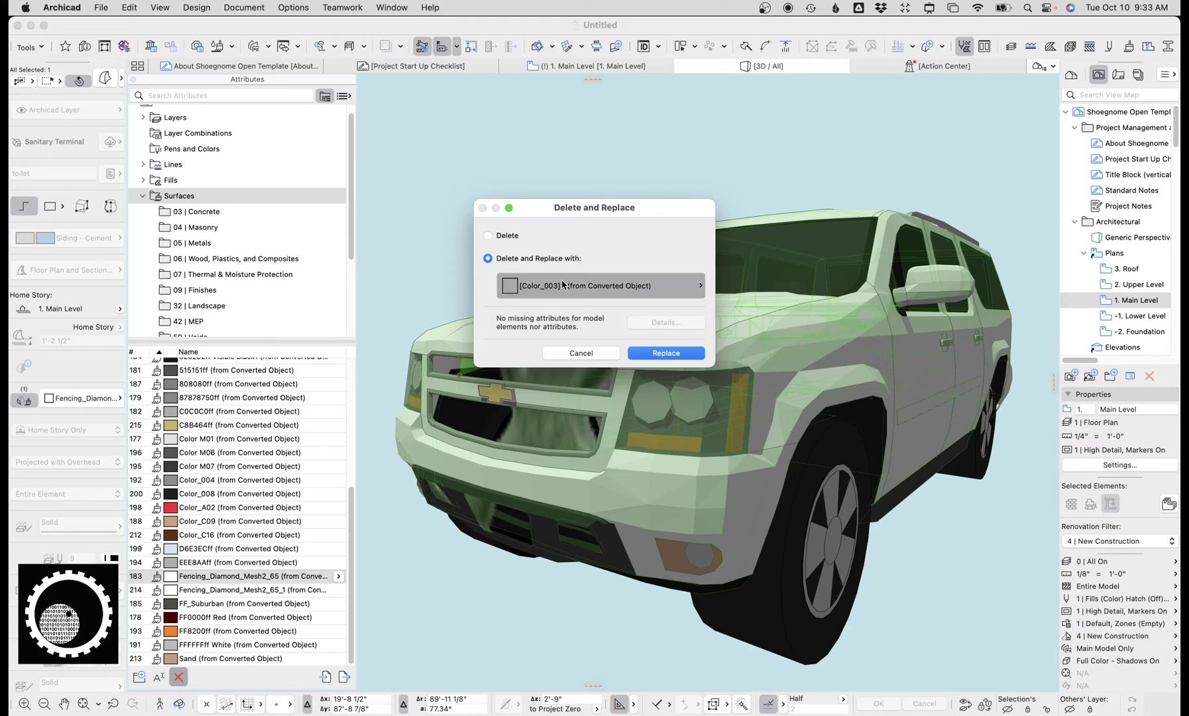
pyautogui.click(561, 285)
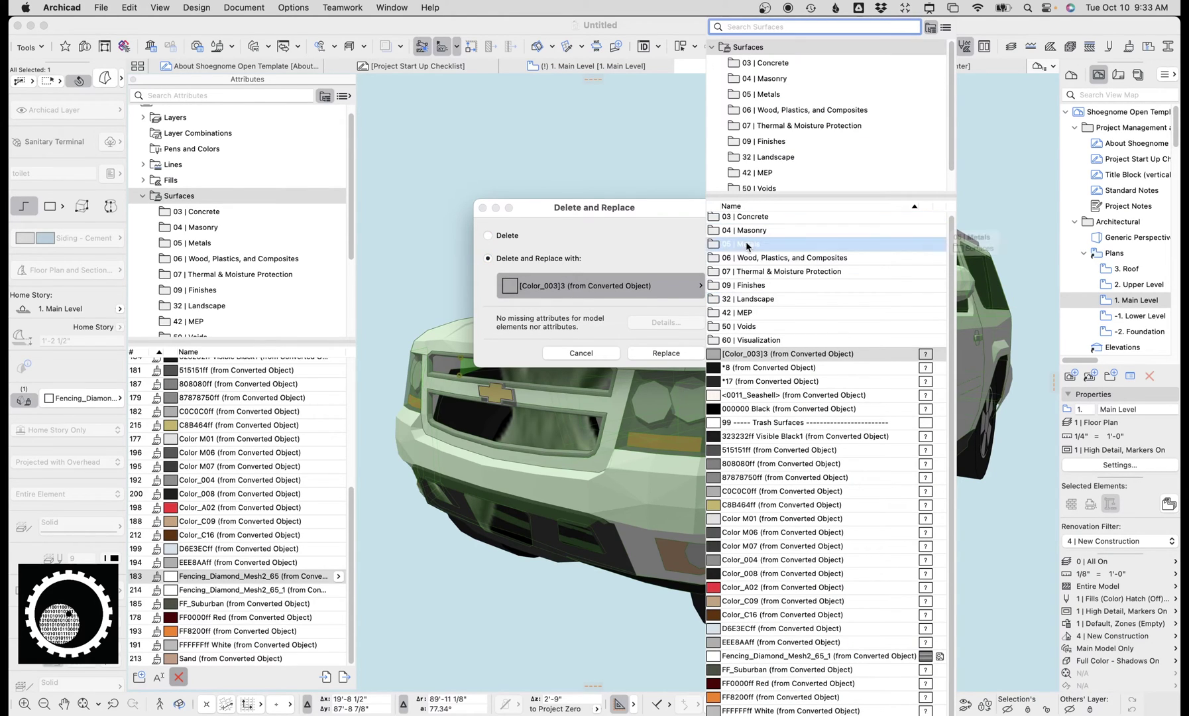
pyautogui.click(765, 173)
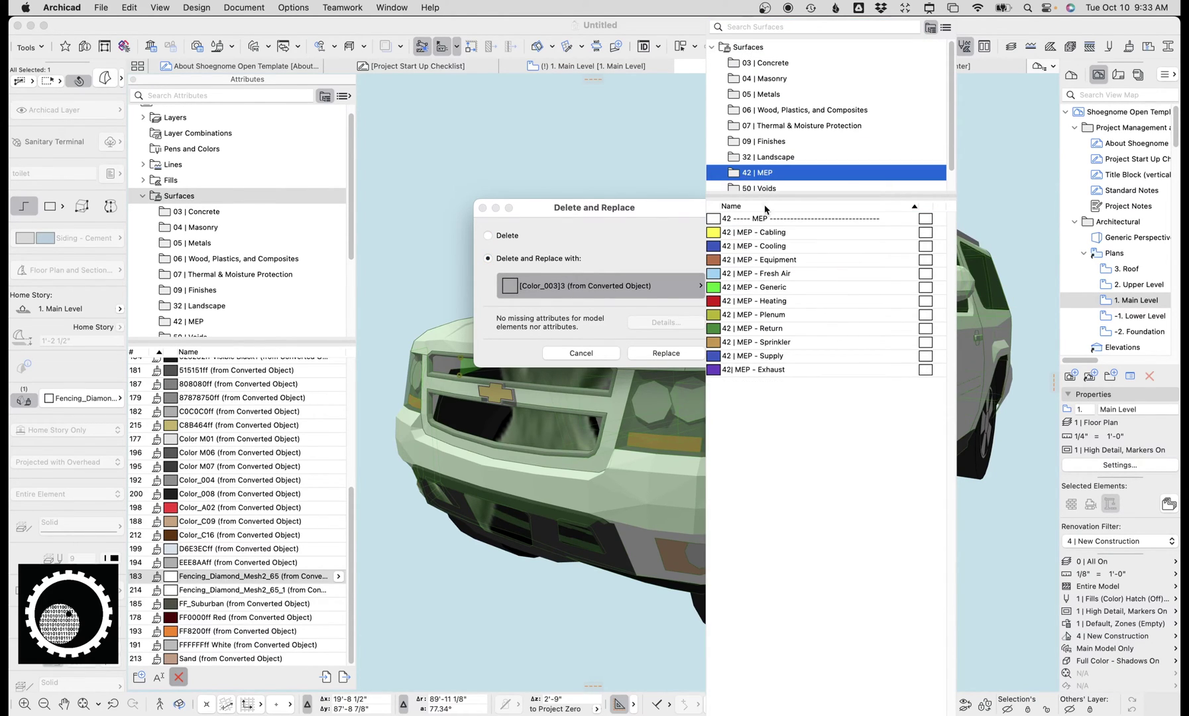
pyautogui.click(772, 98)
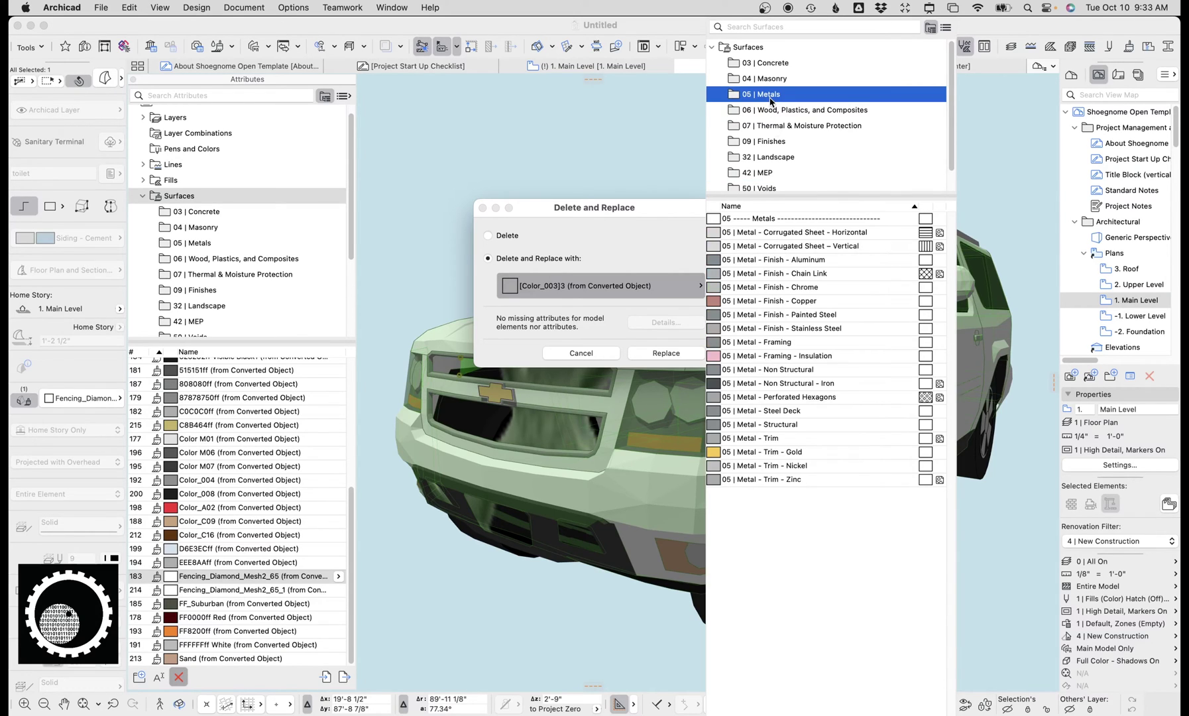
pyautogui.click(769, 172)
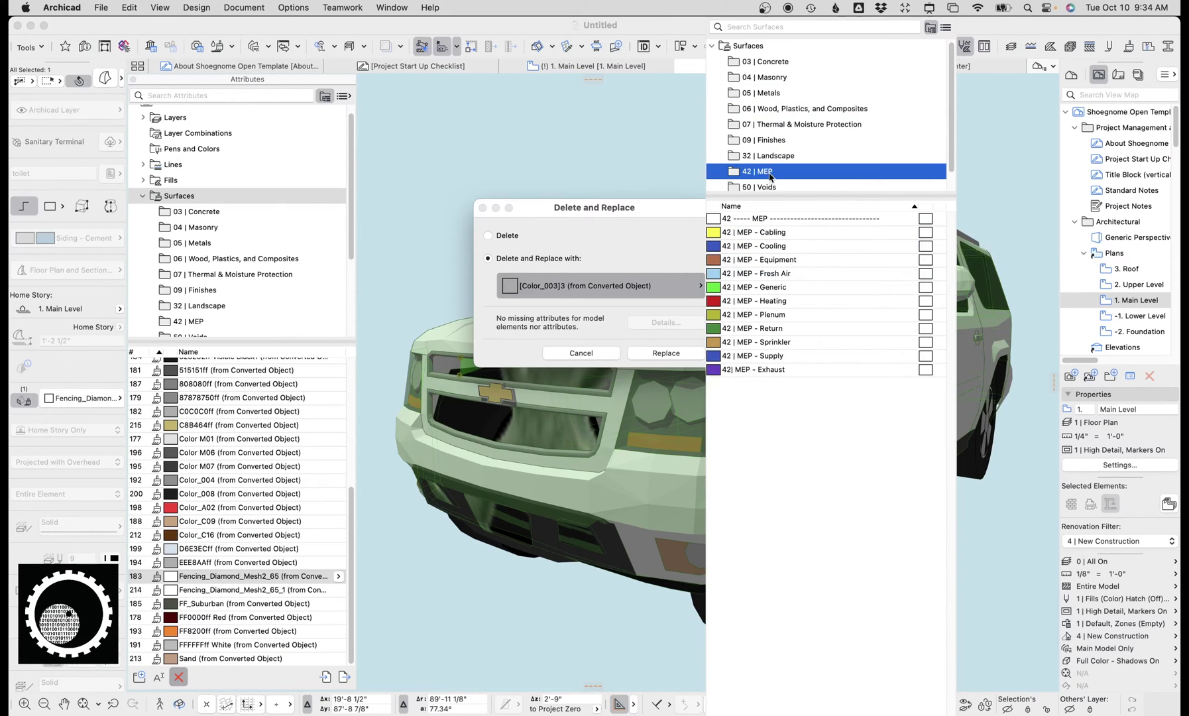
pyautogui.click(789, 301)
pyautogui.click(666, 353)
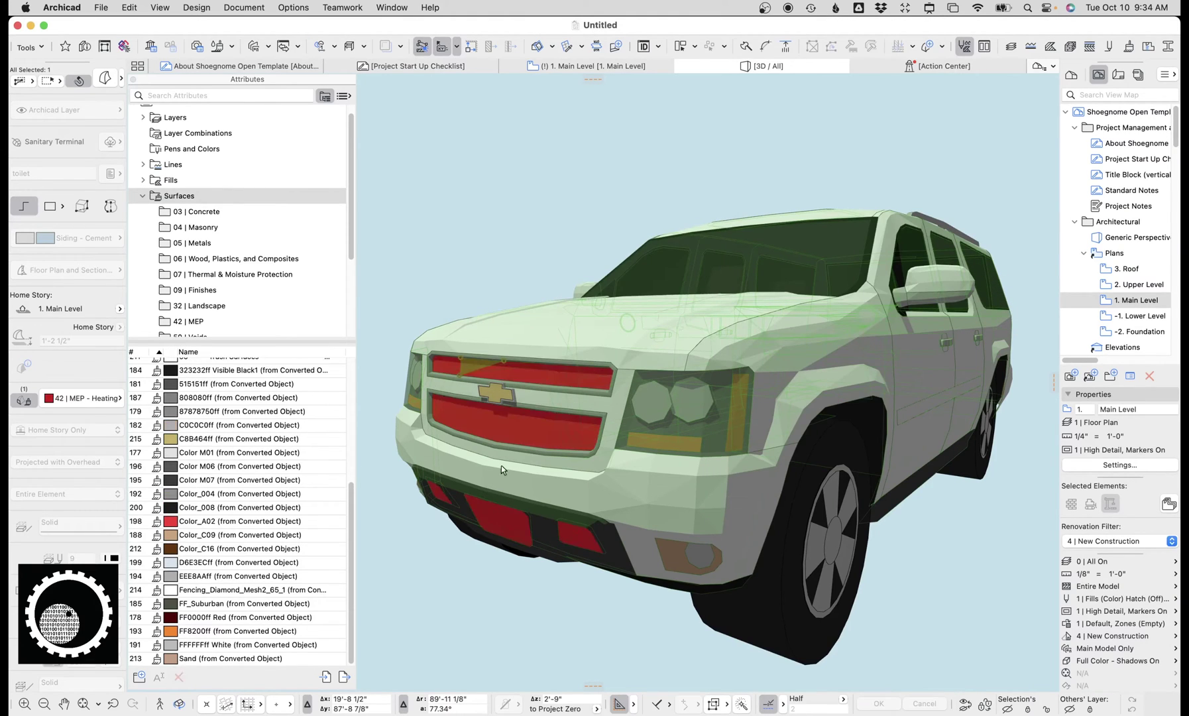
pyautogui.press('Escape')
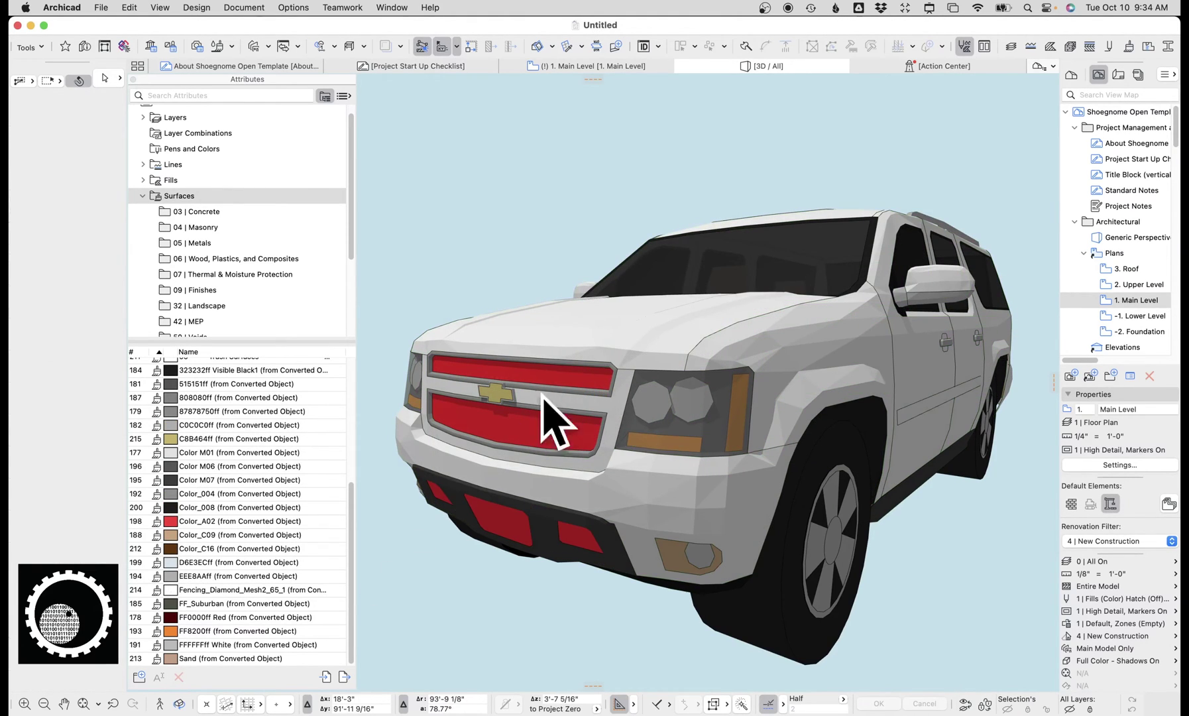
# Delete surfaces 323232ff Visible Black1, Color M06, Color M07, Color_008, Color_C16 and FF0000ff Red together, replacing them with a black surface.
pyautogui.scroll(1, 238, 383)
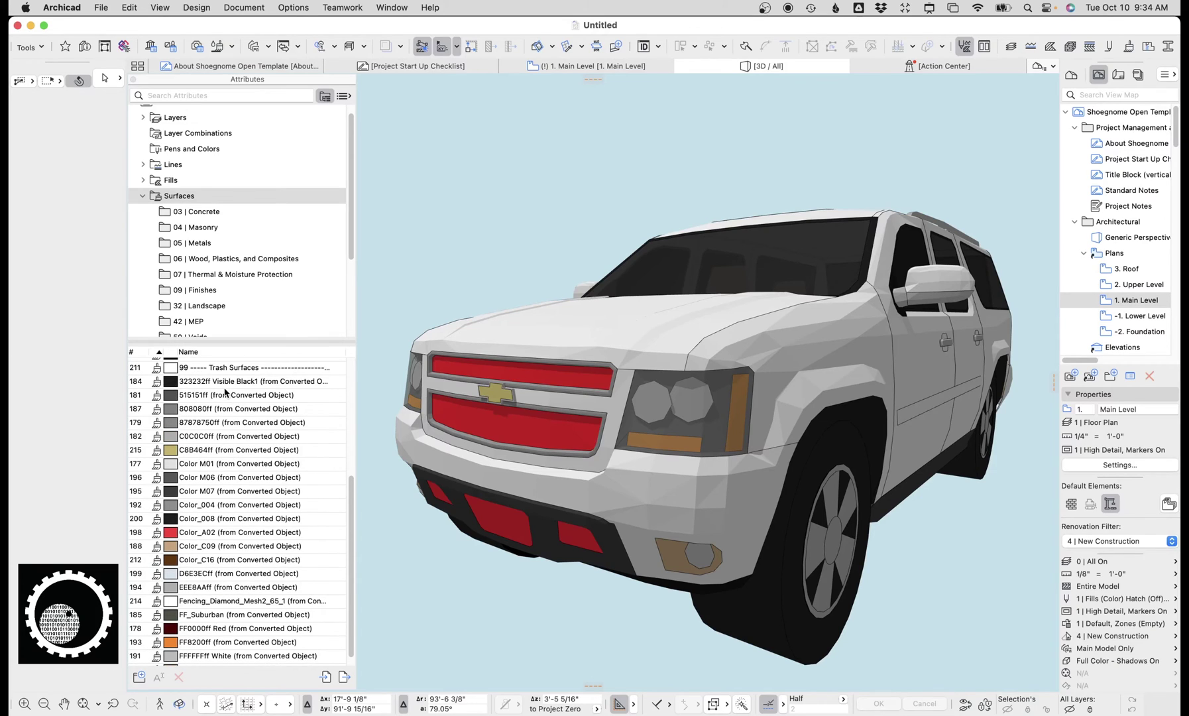
pyautogui.click(225, 385)
pyautogui.keyDown('super'); pyautogui.click(210, 478); pyautogui.keyUp('super')
pyautogui.keyDown('super'); pyautogui.click(211, 490); pyautogui.keyUp('super')
pyautogui.keyDown('super'); pyautogui.click(208, 520); pyautogui.keyUp('super')
pyautogui.keyDown('super'); pyautogui.click(203, 560); pyautogui.keyUp('super')
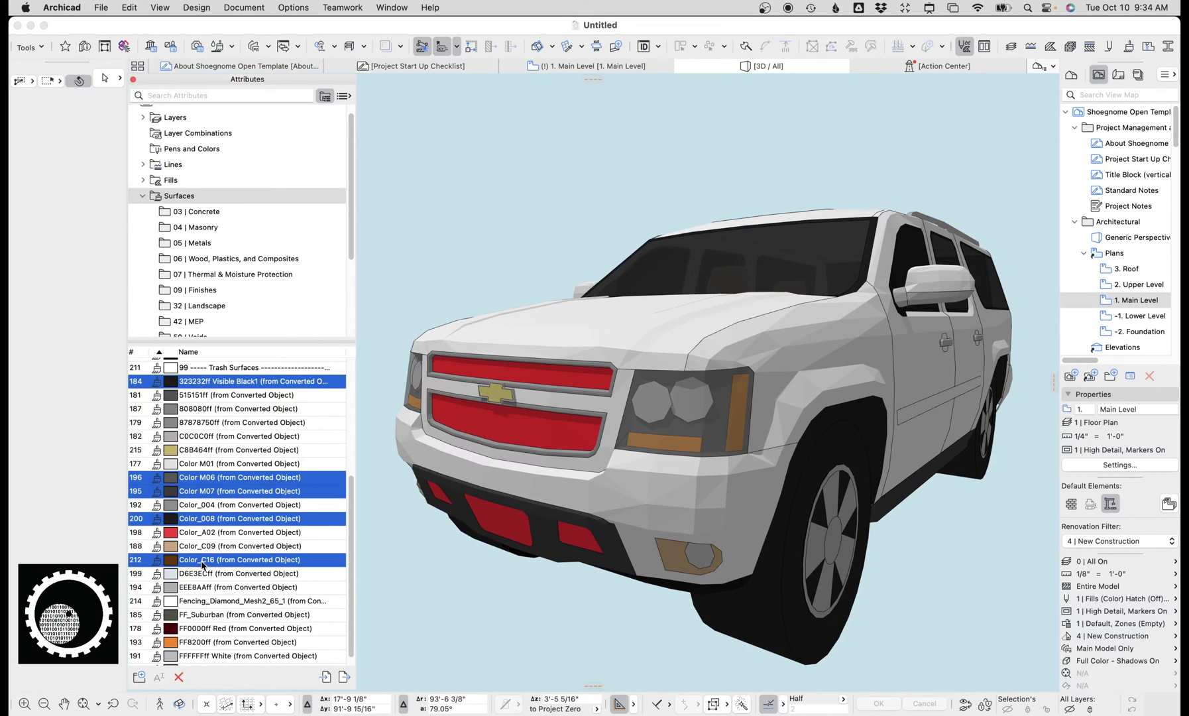
pyautogui.keyDown('super'); pyautogui.click(217, 628); pyautogui.keyUp('super')
pyautogui.scroll(-1, 224, 620)
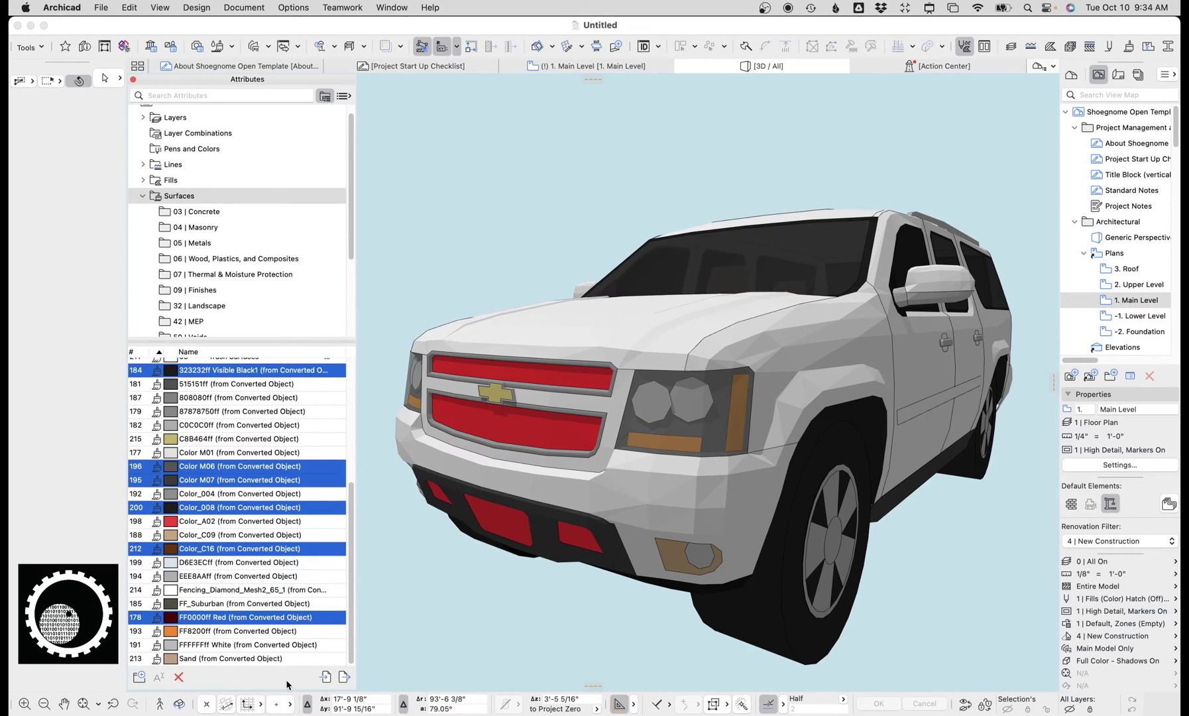
pyautogui.click(178, 677)
pyautogui.click(558, 286)
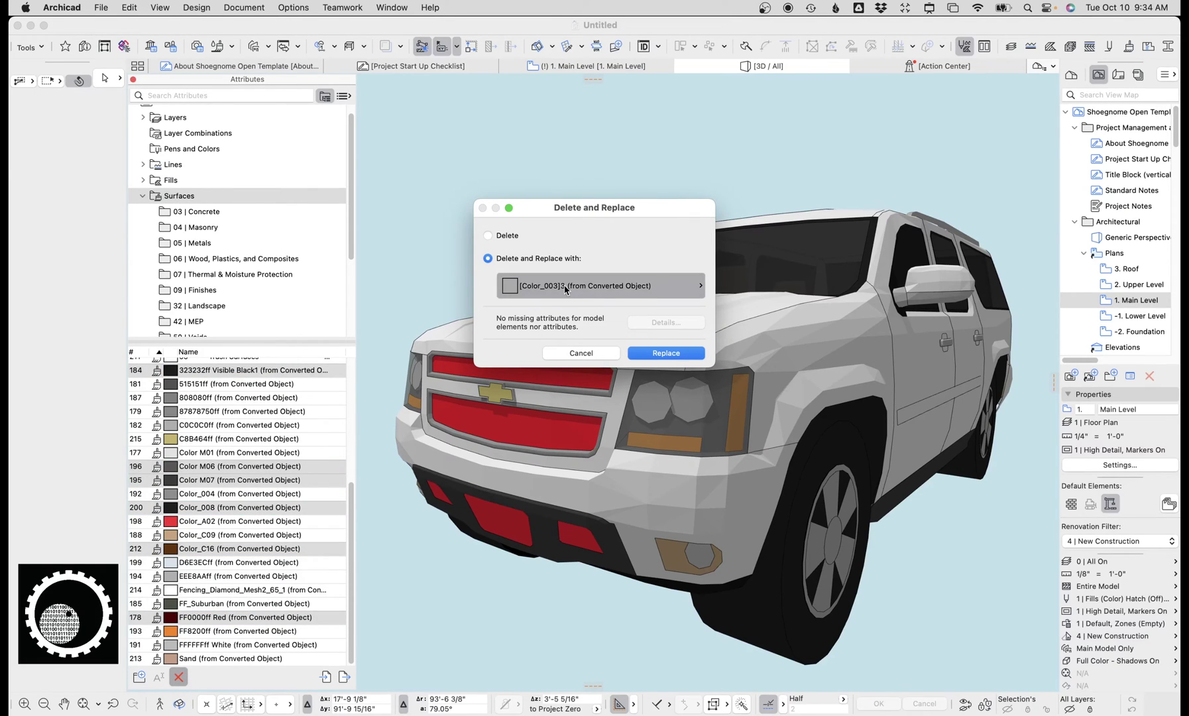
pyautogui.write('black')
pyautogui.click(791, 136)
pyautogui.click(667, 353)
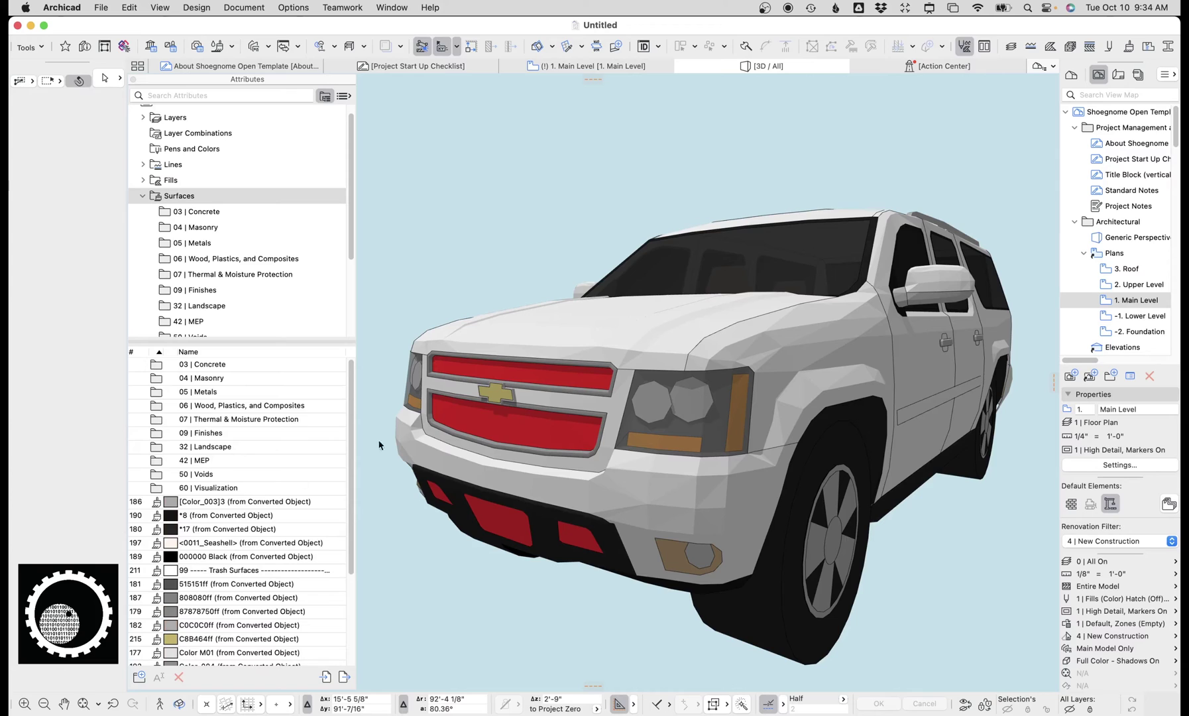
# Delete the imported surface FF8200ff and replace it with an orange template surface.
pyautogui.scroll(-3, 224, 531)
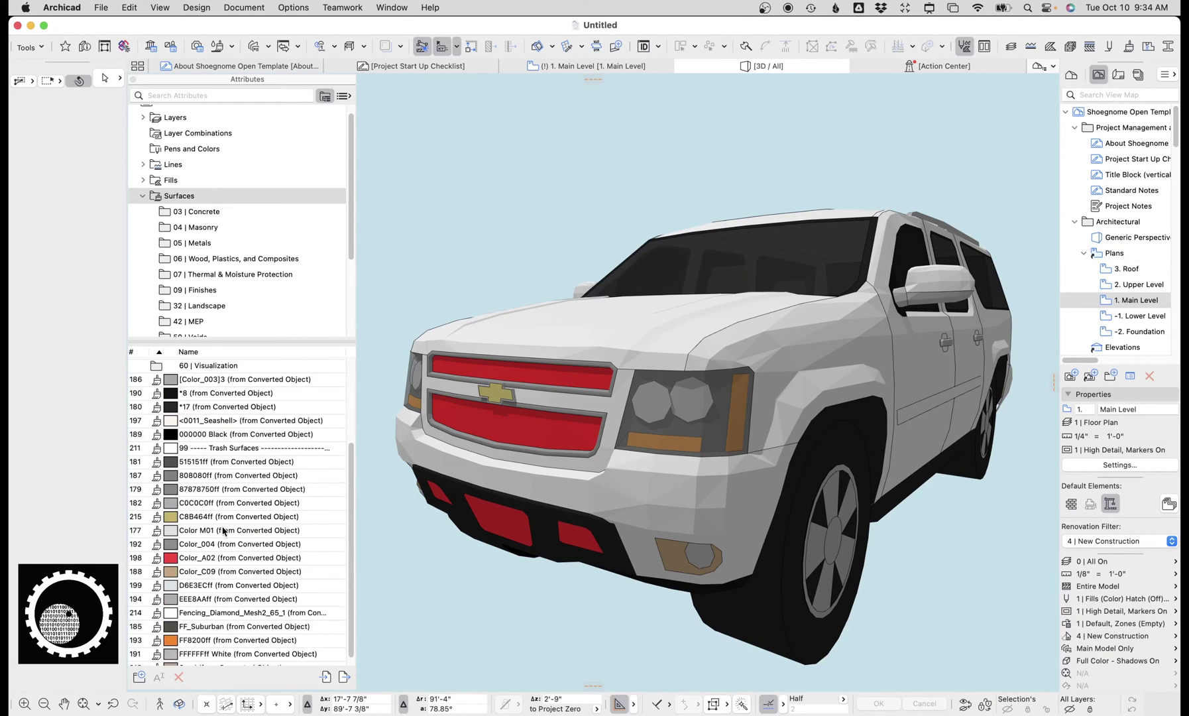
pyautogui.scroll(-1, 219, 517)
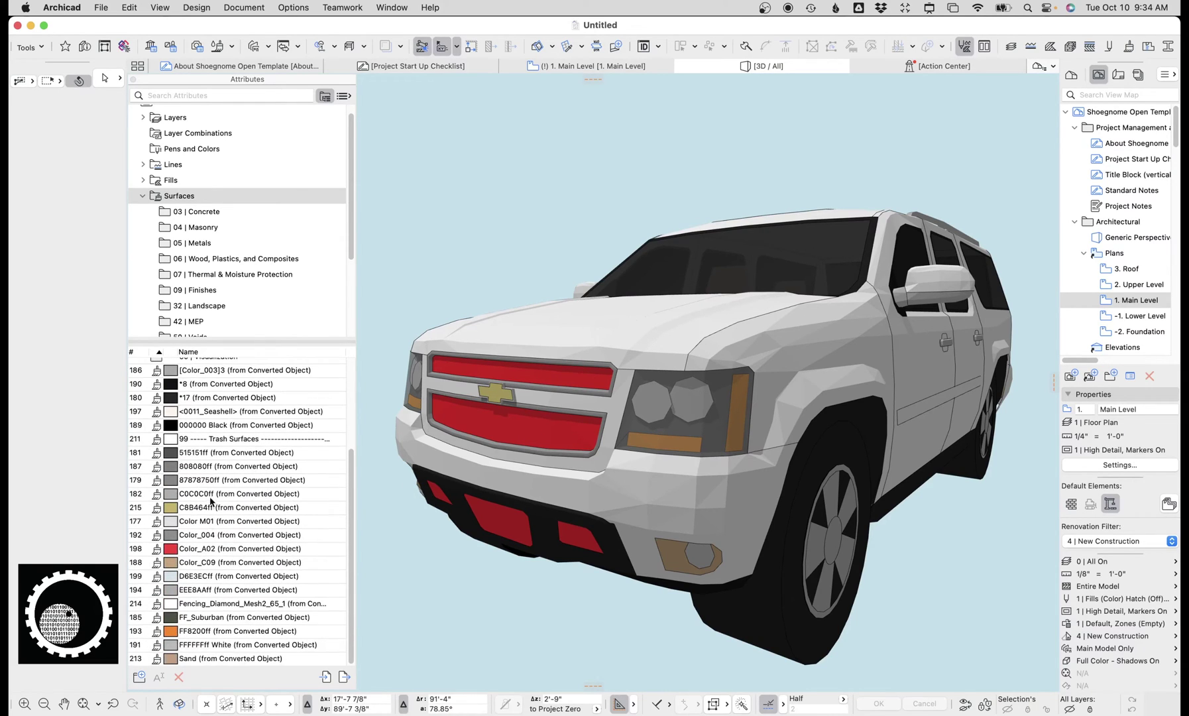
pyautogui.click(214, 634)
pyautogui.click(178, 677)
pyautogui.click(626, 286)
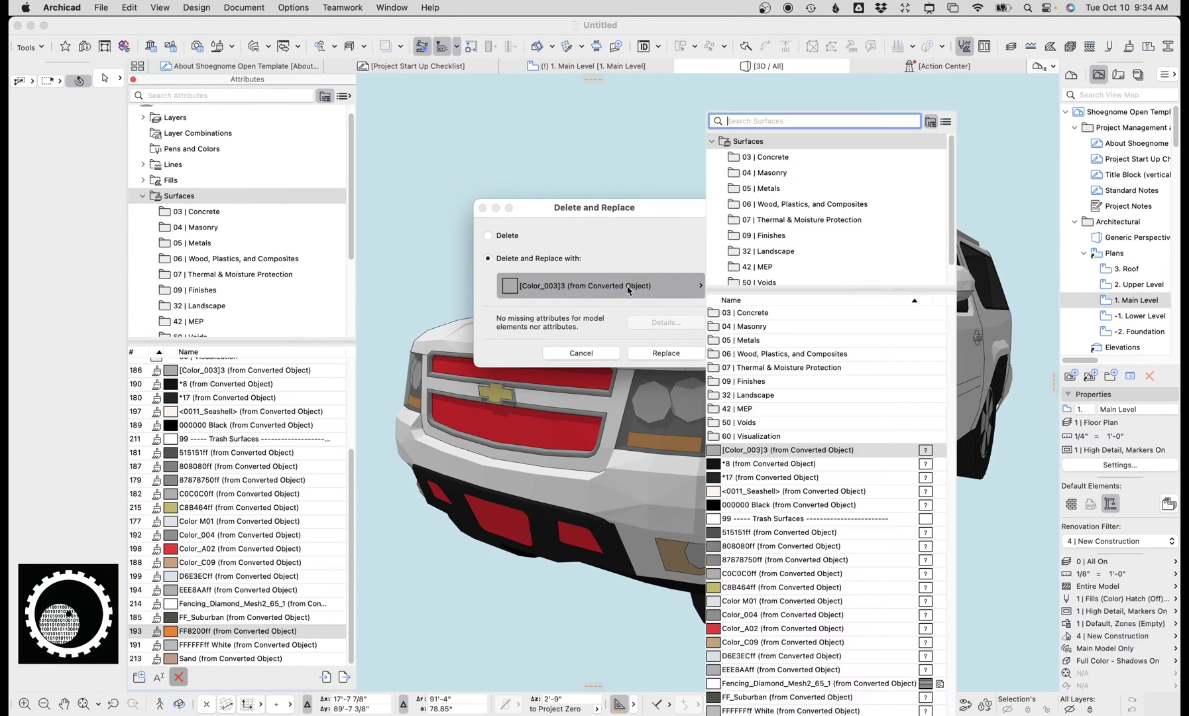
pyautogui.write('06ange')
pyautogui.click(762, 151)
pyautogui.click(667, 353)
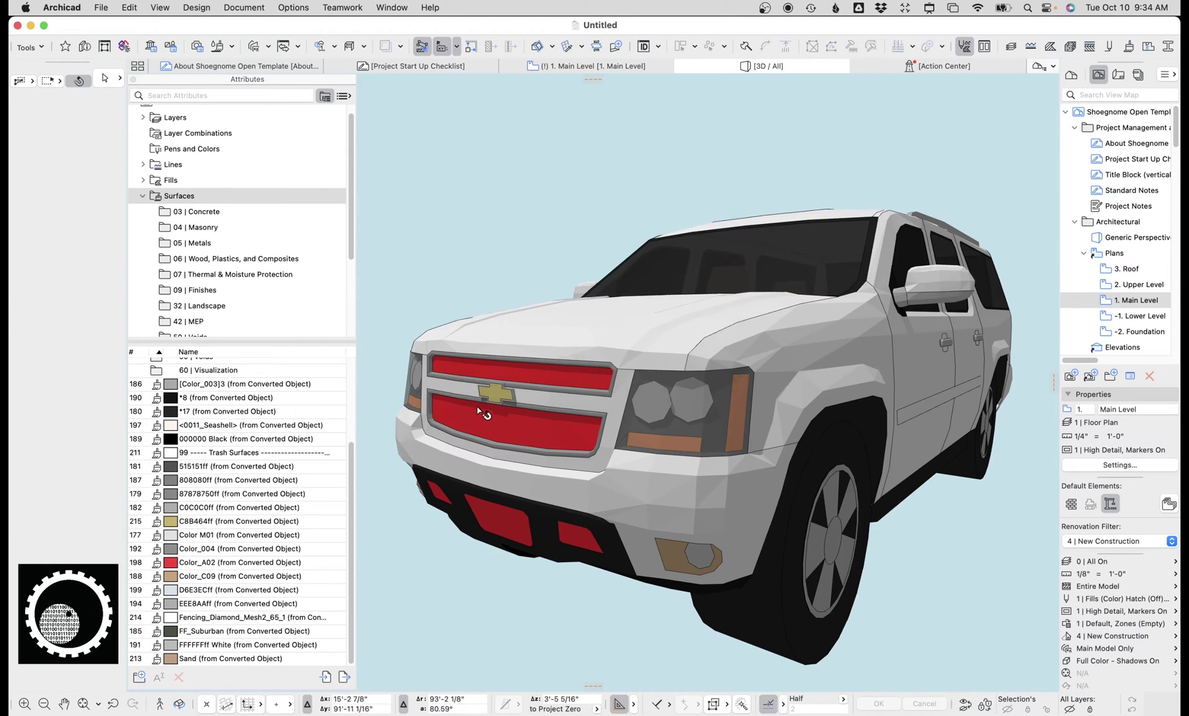
# Delete the imported surface 515151ff and replace it with a red template surface.
pyautogui.keyDown('shift'); pyautogui.moveTo(773, 312); pyautogui.dragTo(839, 319, button='middle'); pyautogui.keyUp('shift')
pyautogui.moveTo(839, 319); pyautogui.dragTo(683, 308)
pyautogui.scroll(4, 683, 372)
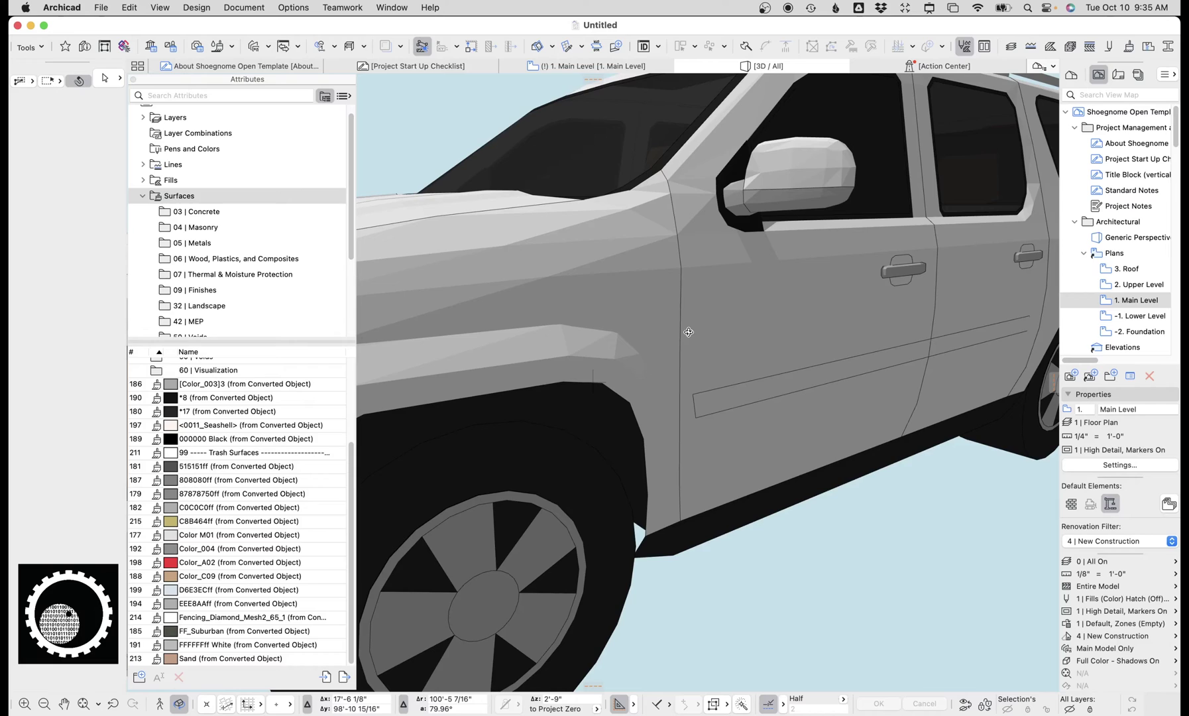
pyautogui.scroll(-2, 689, 332)
pyautogui.moveTo(621, 302); pyautogui.dragTo(550, 368)
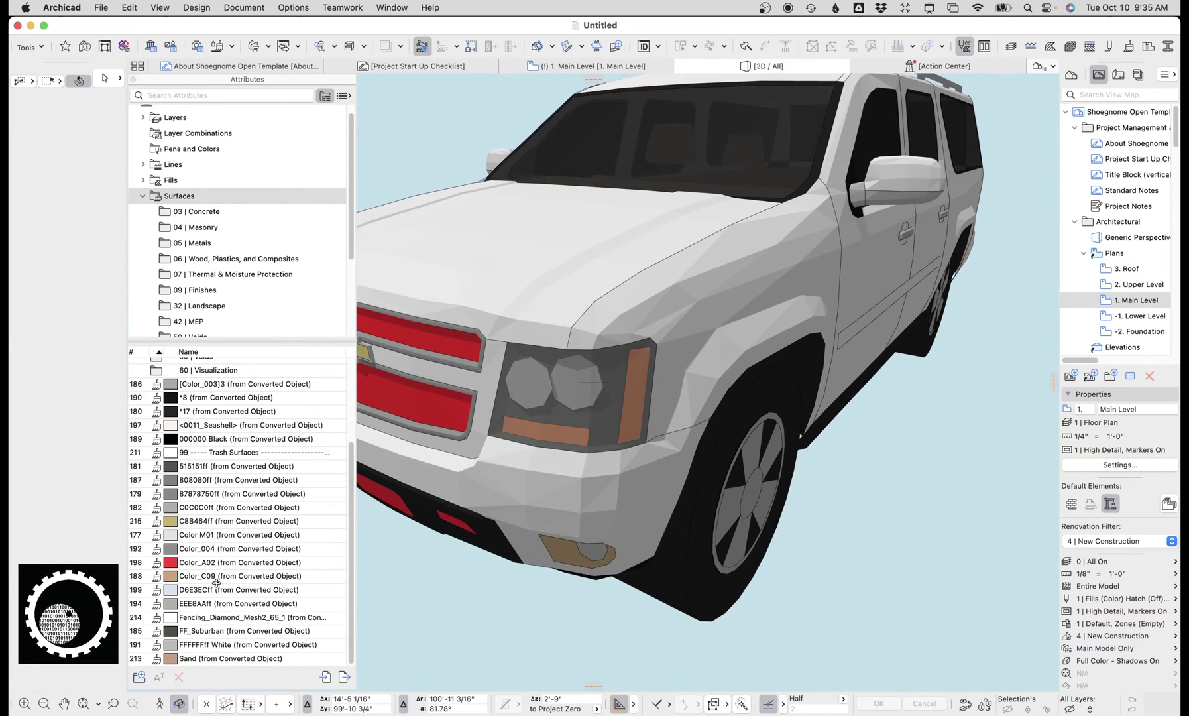
pyautogui.click(227, 564)
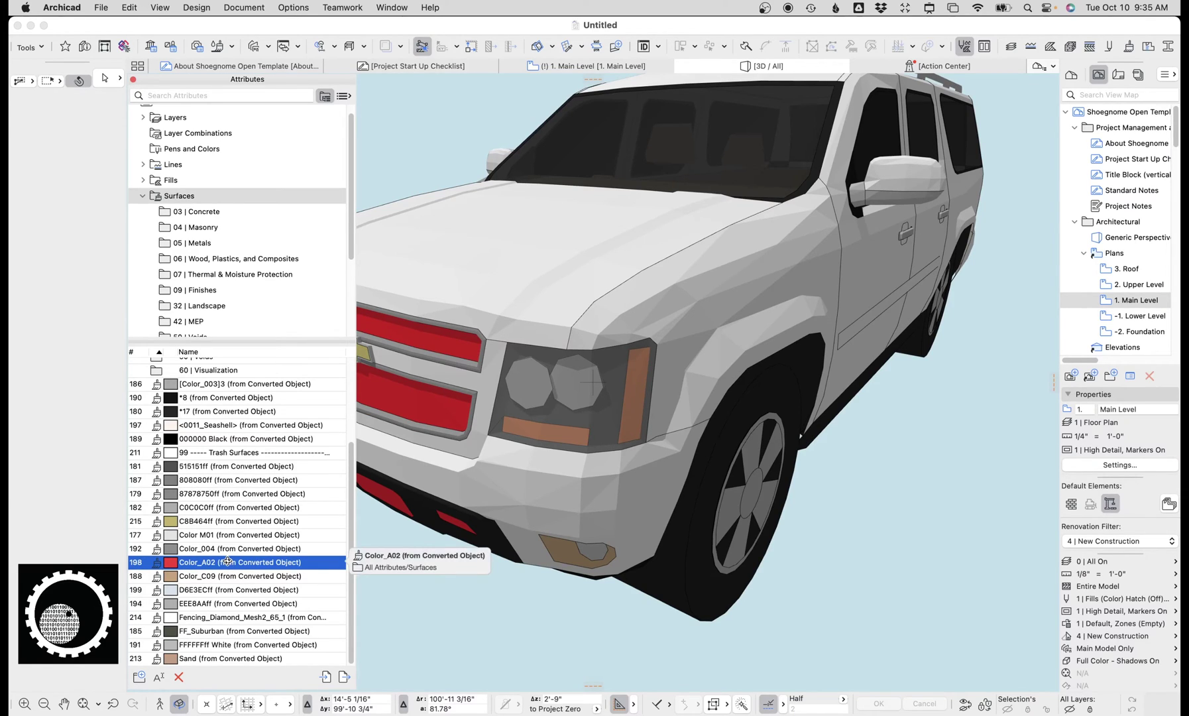
pyautogui.click(214, 469)
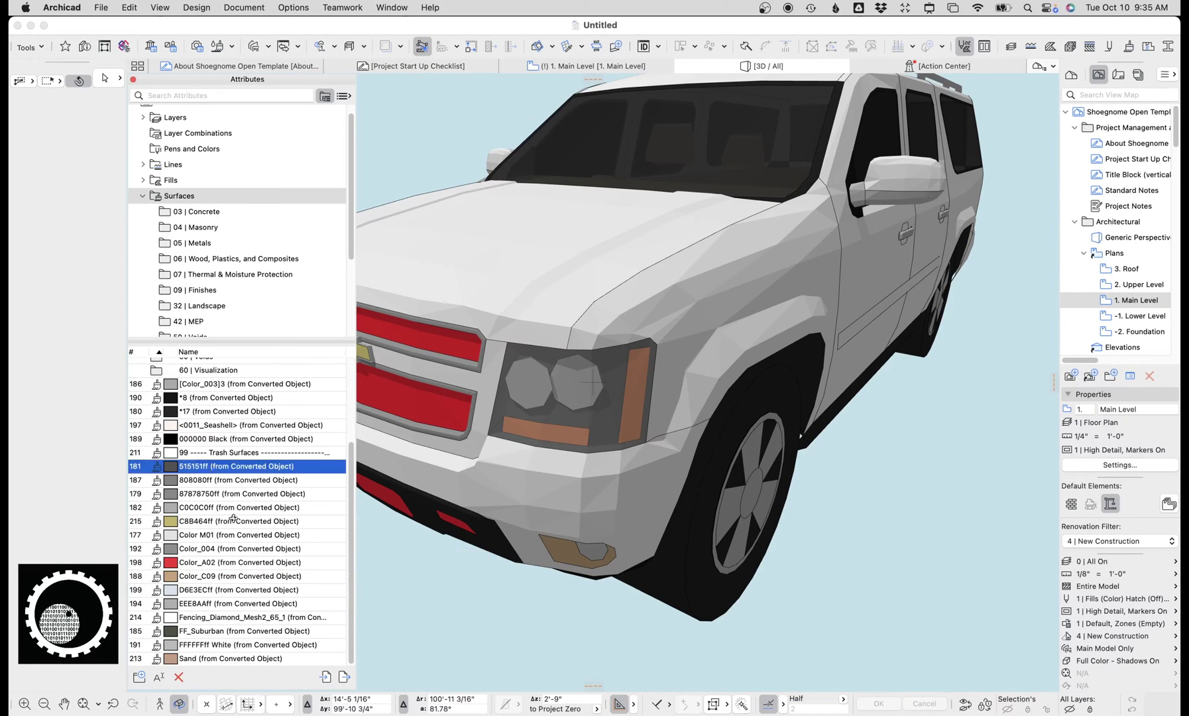
pyautogui.click(179, 677)
pyautogui.click(561, 285)
pyautogui.write('re')
pyautogui.click(685, 351)
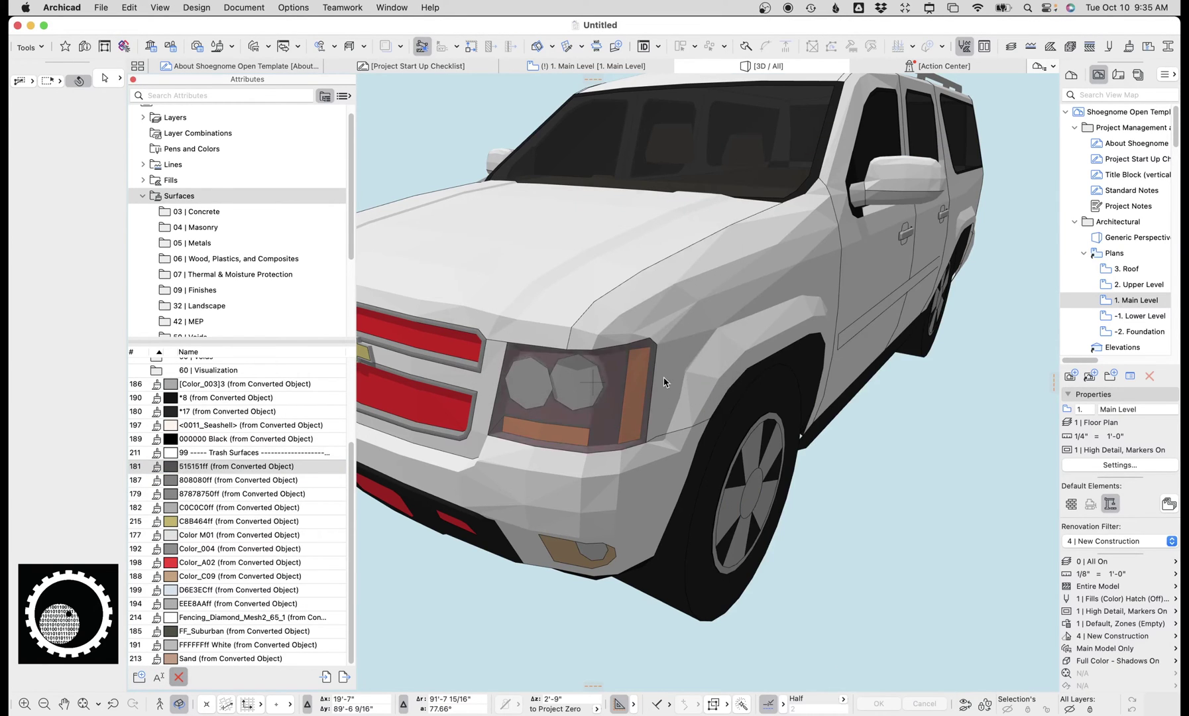
# Delete the imported surface Color M01, replace it with 09 | Color - Dark Green, and check the car's front.
pyautogui.scroll(-3, 666, 379)
pyautogui.keyDown('shift'); pyautogui.moveTo(613, 365); pyautogui.dragTo(913, 308, button='middle'); pyautogui.keyUp('shift')
pyautogui.scroll(-2, 729, 411)
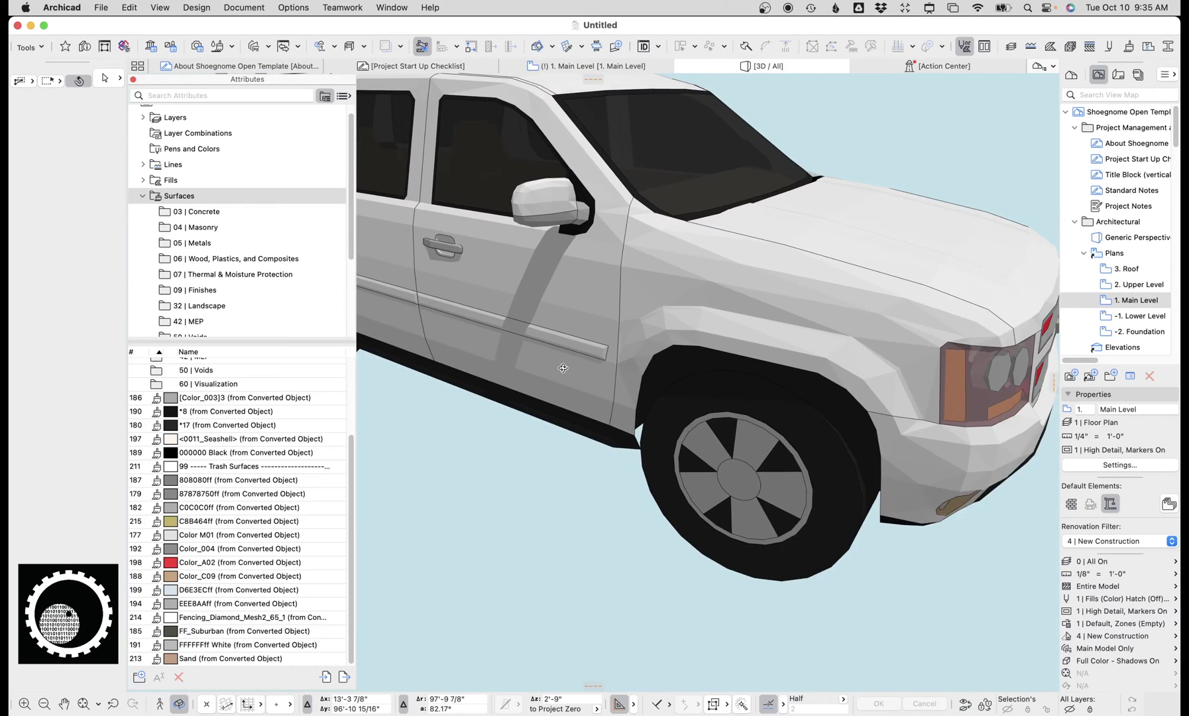
pyautogui.moveTo(391, 311); pyautogui.dragTo(400, 503, button='middle')
pyautogui.click(227, 534)
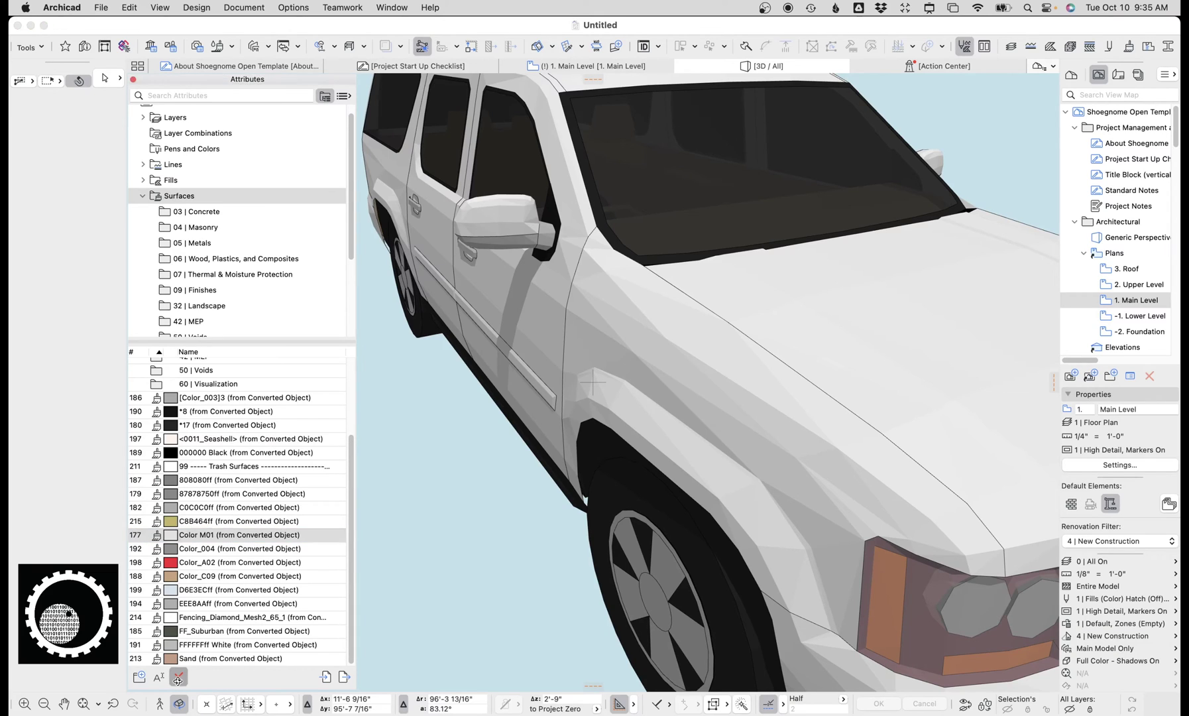
pyautogui.press('Delete')
pyautogui.click(575, 286)
pyautogui.write('gree')
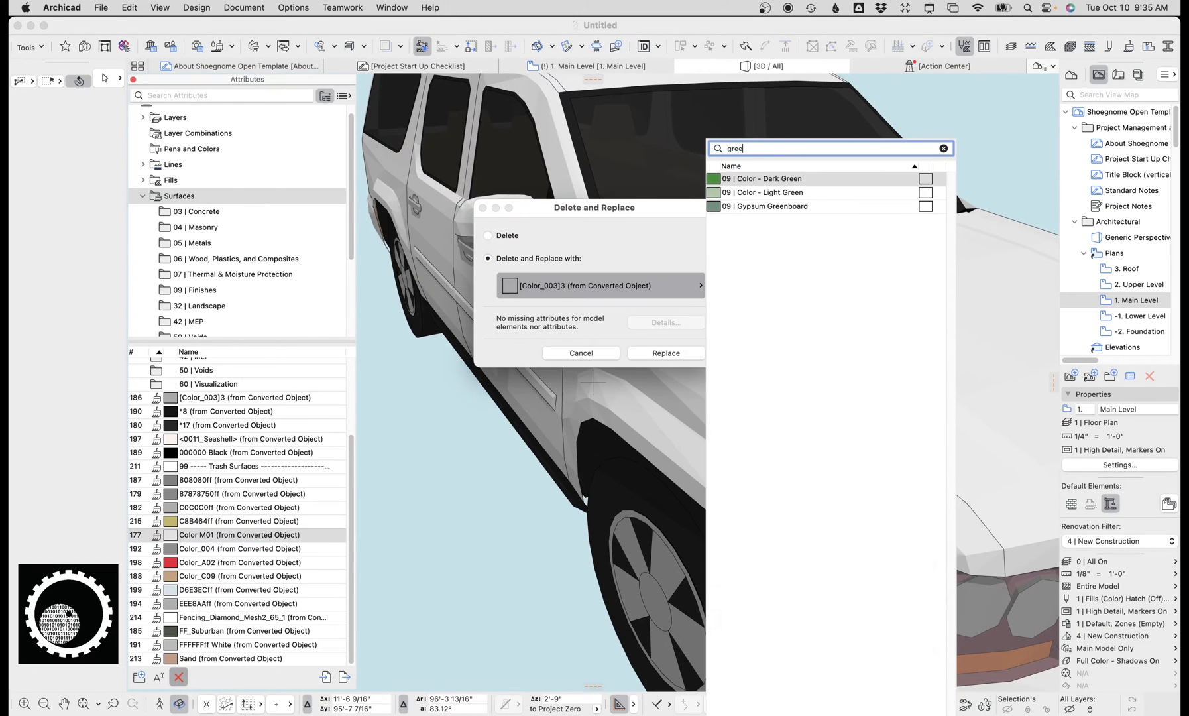
pyautogui.click(799, 179)
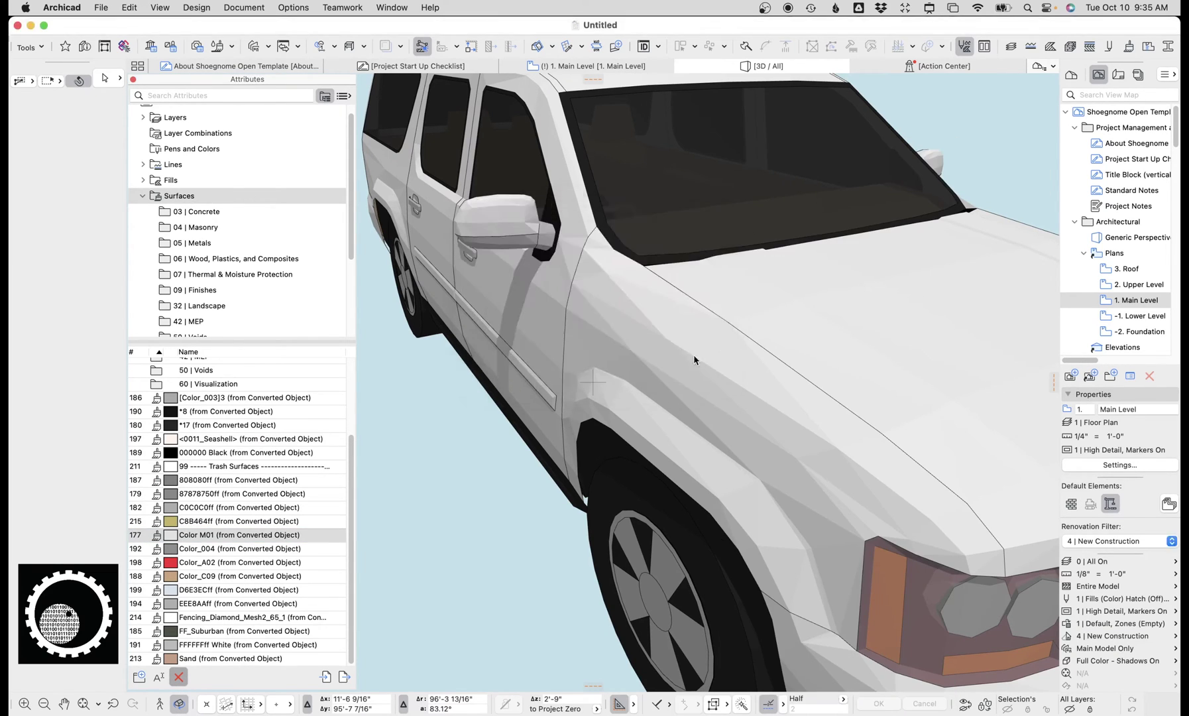
pyautogui.scroll(-5, 721, 377)
pyautogui.moveTo(716, 376); pyautogui.dragTo(657, 297, button='middle')
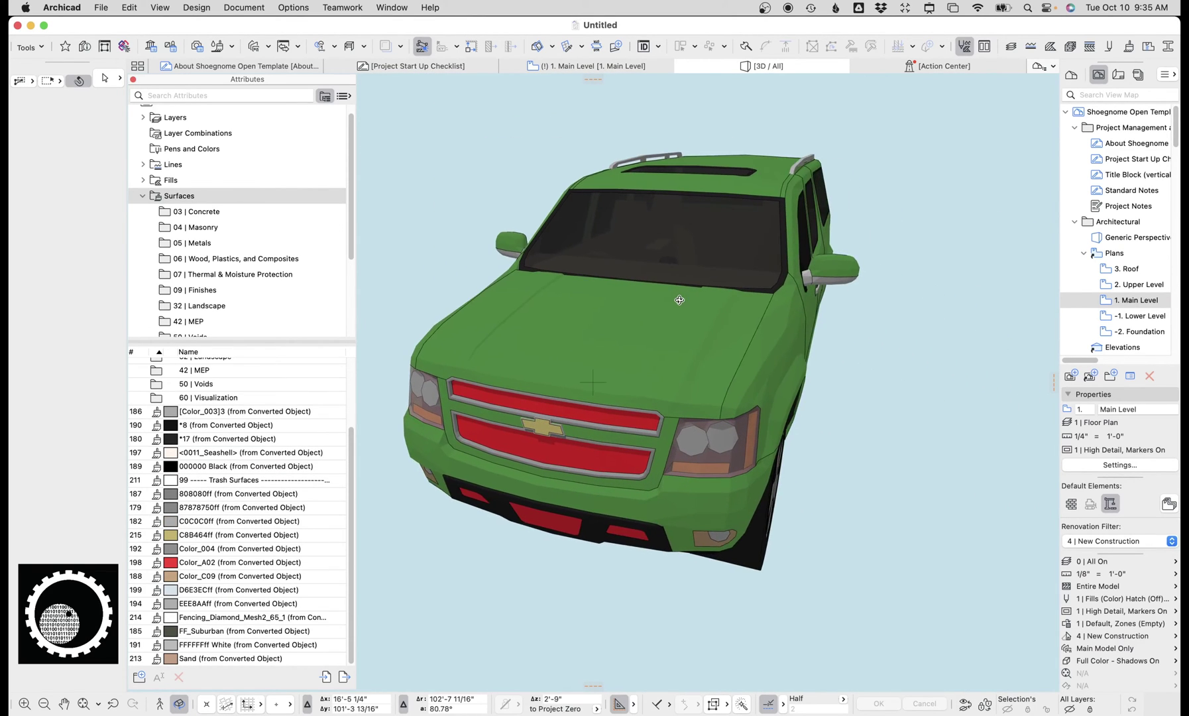
# Switch to the Object Conversion project and show the car under "Clean Up and replace Surfaces" alone in 3D, seen from the front.
pyautogui.keyDown('shift'); pyautogui.moveTo(743, 286); pyautogui.dragTo(642, 279, button='middle'); pyautogui.keyUp('shift')
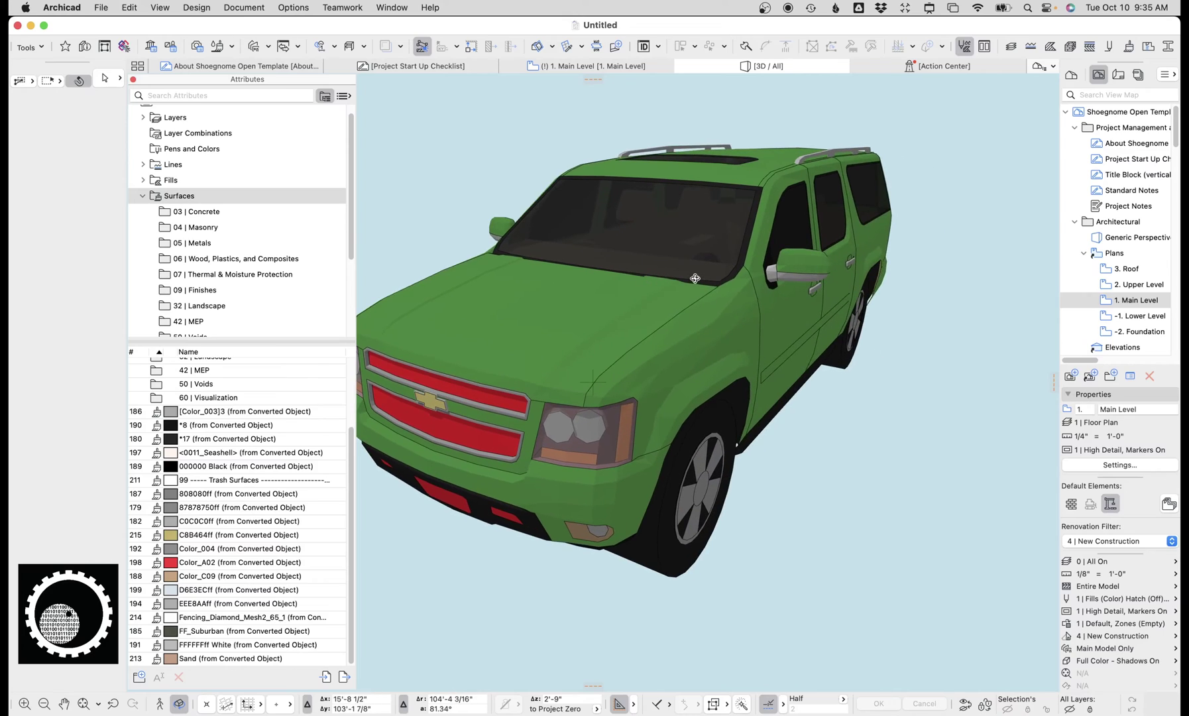
pyautogui.keyDown('shift'); pyautogui.moveTo(748, 268); pyautogui.dragTo(756, 286, button='middle'); pyautogui.keyUp('shift')
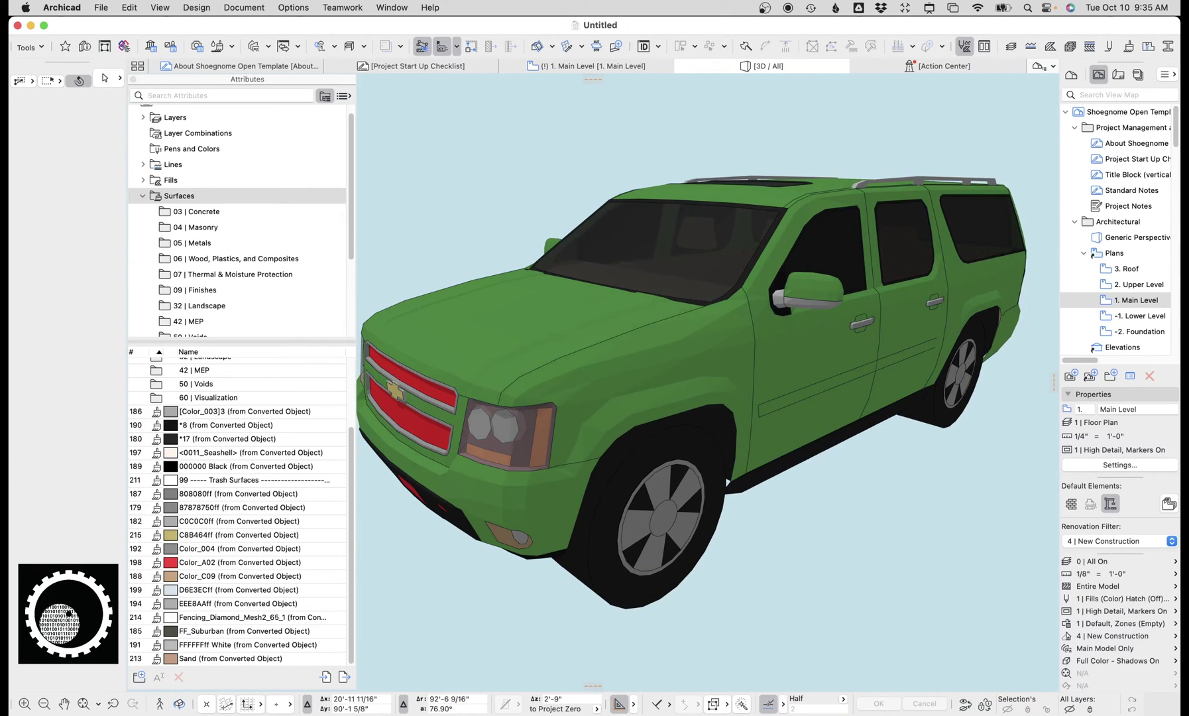
pyautogui.click(810, 704)
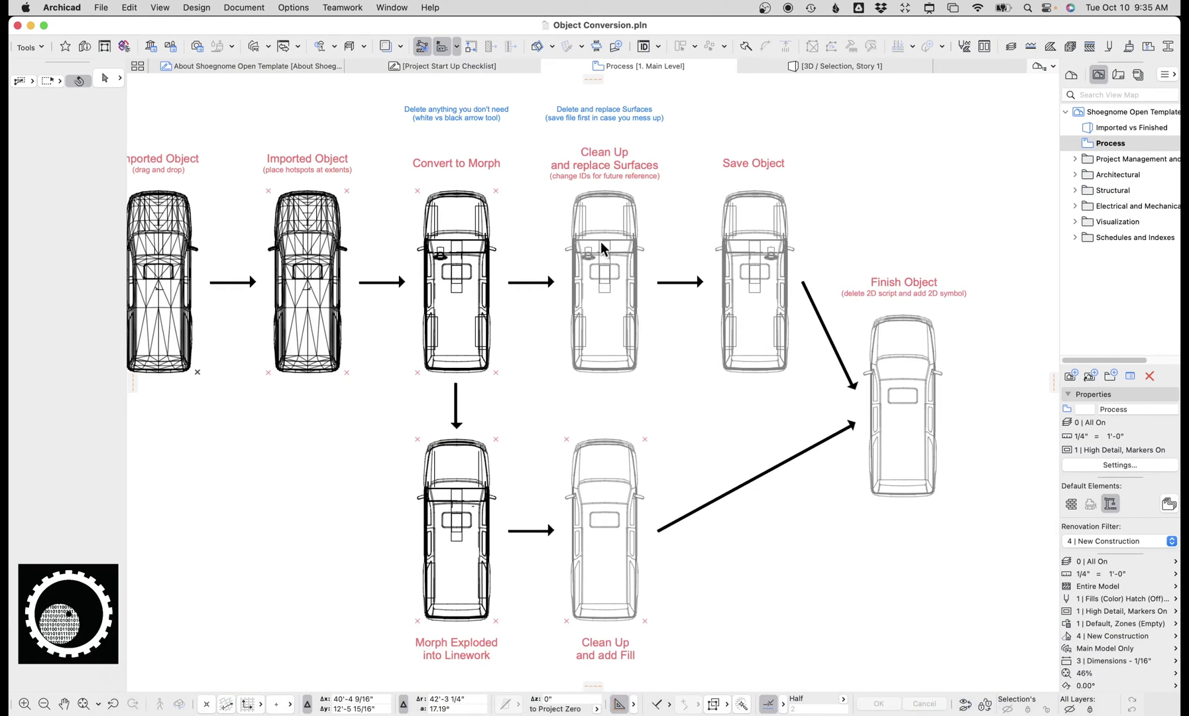
pyautogui.moveTo(555, 187); pyautogui.dragTo(651, 383)
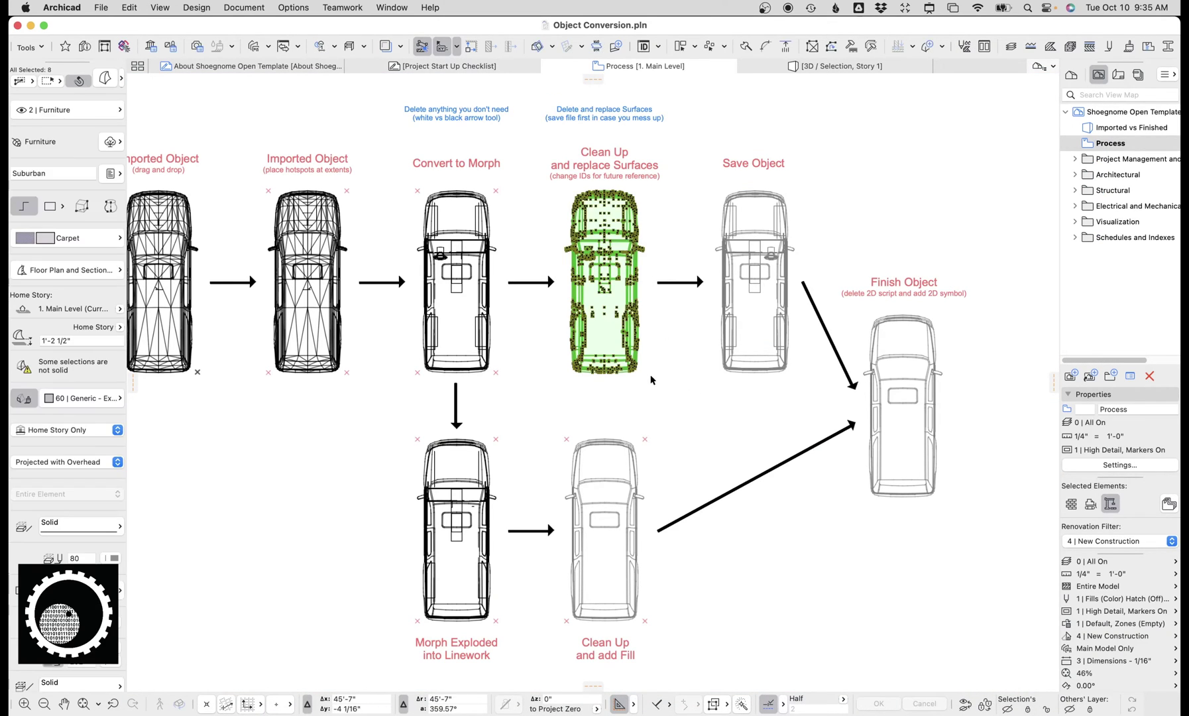
pyautogui.press('F5')
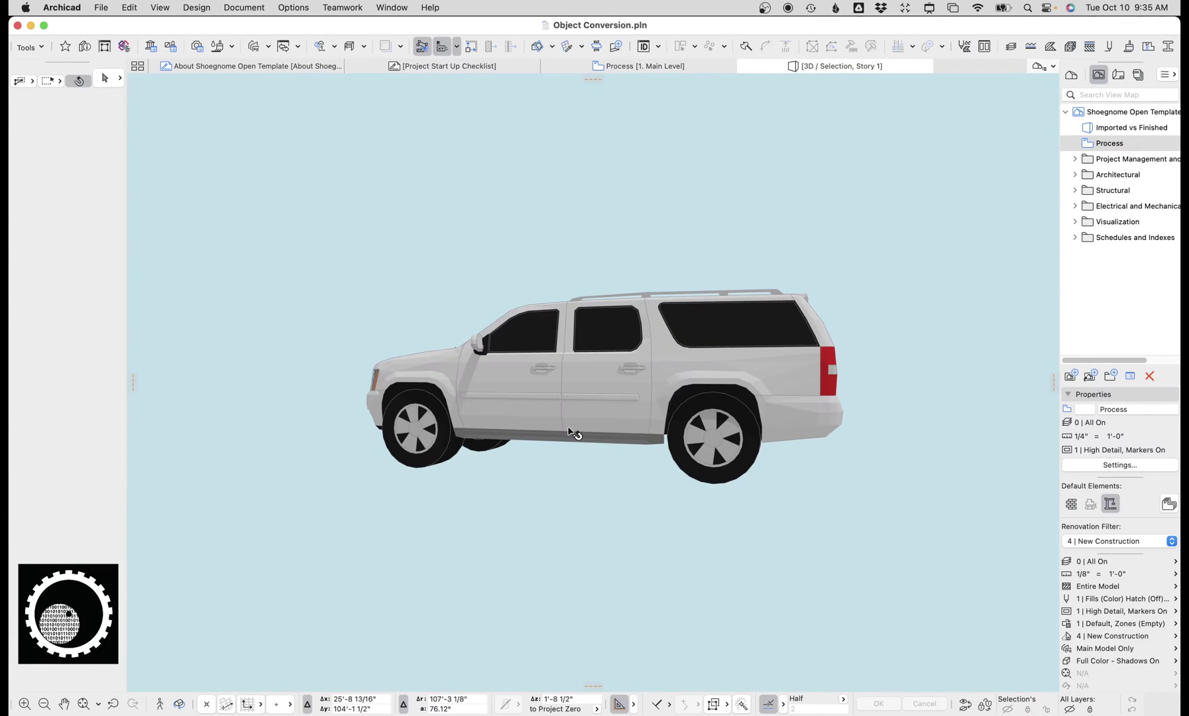
pyautogui.keyDown('shift'); pyautogui.moveTo(571, 433); pyautogui.dragTo(662, 472, button='middle'); pyautogui.keyUp('shift')
pyautogui.moveTo(662, 472); pyautogui.dragTo(598, 434)
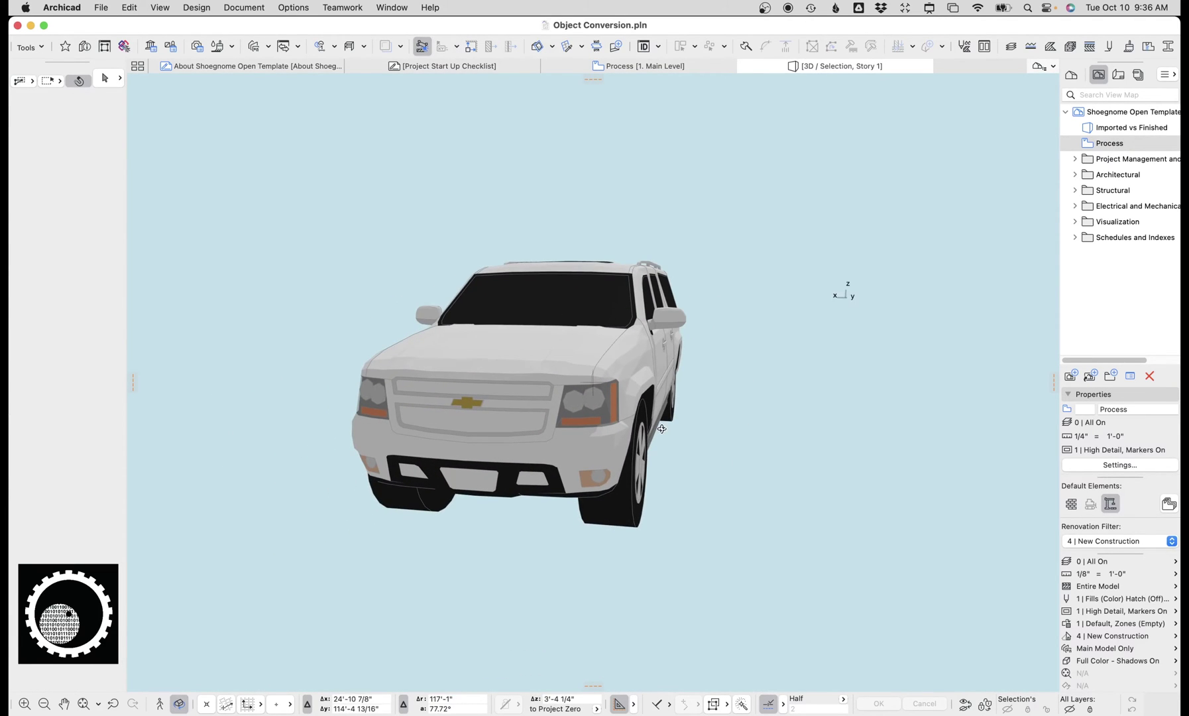
pyautogui.scroll(4, 598, 435)
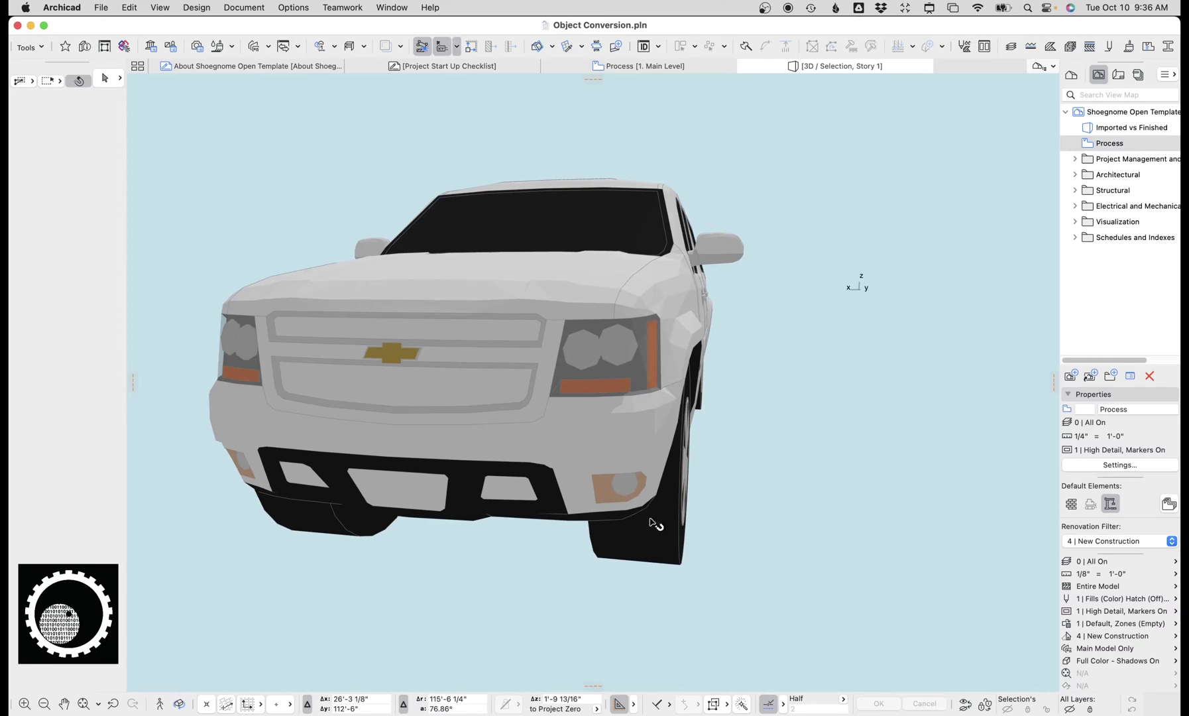
# Convert the car's body group into morphs, accepting that the originals are deleted, and deselect it.
pyautogui.click(636, 497)
pyautogui.moveTo(639, 498)
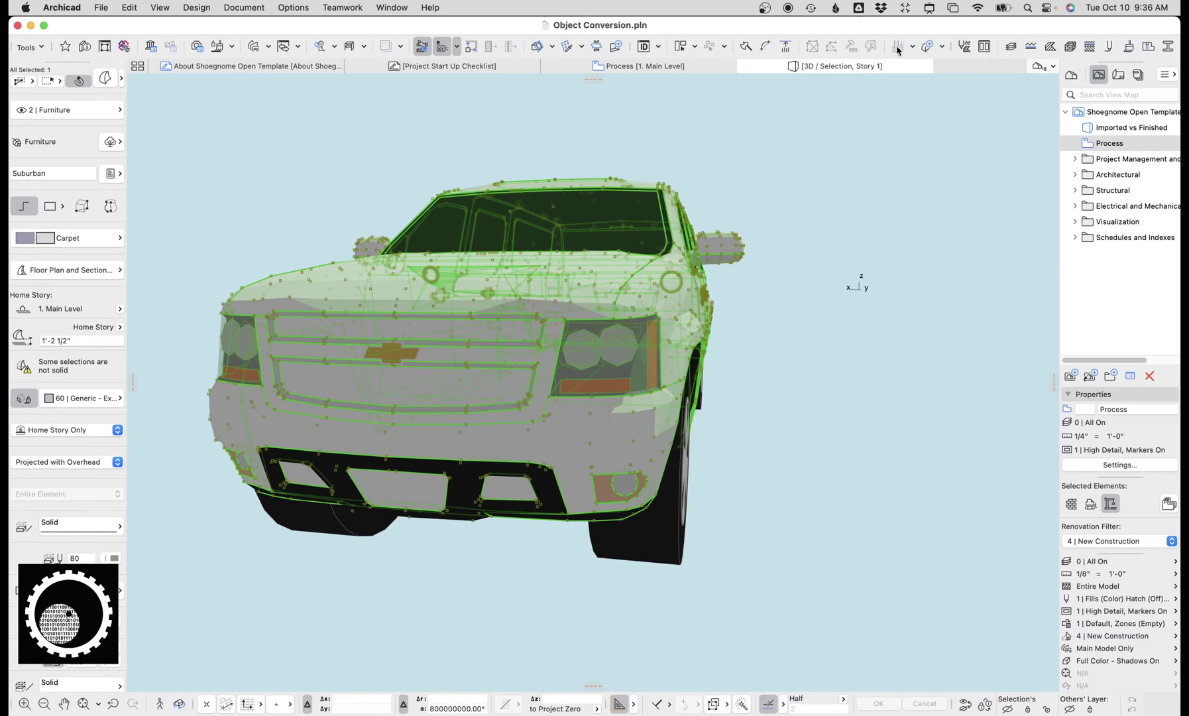
pyautogui.click(928, 48)
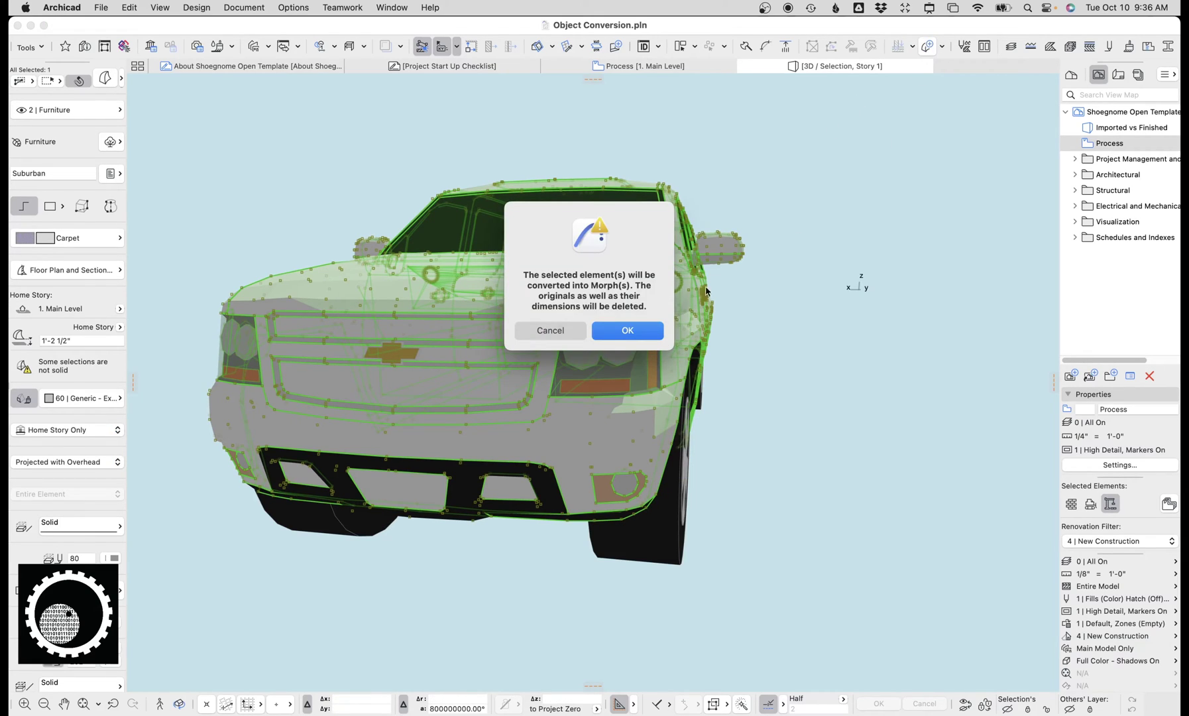
pyautogui.click(648, 337)
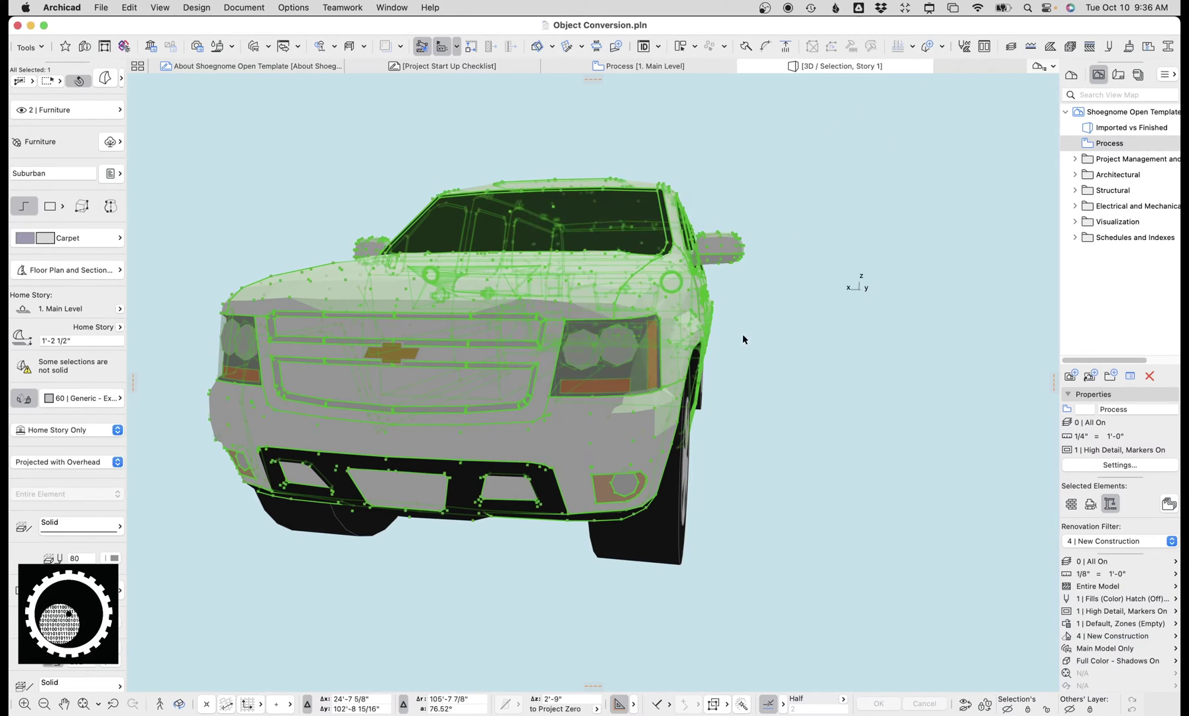
pyautogui.click(833, 180)
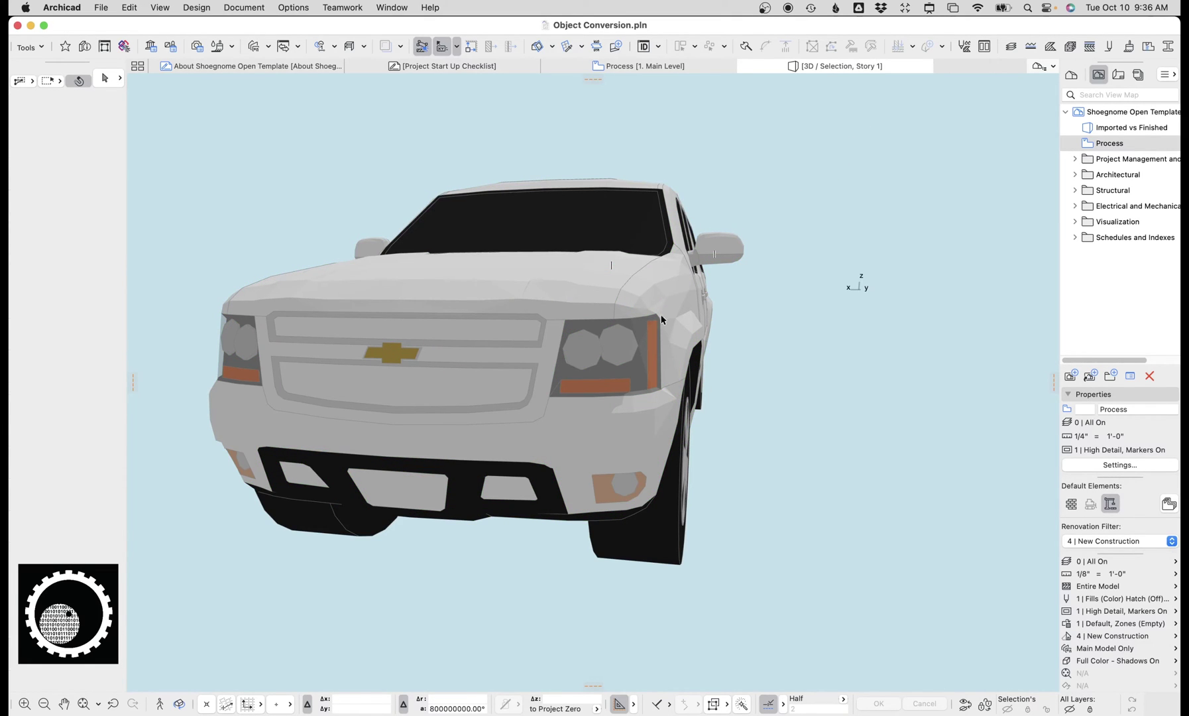
# Try deleting the gold Chevy emblem from the grille, and undo the deletion.
pyautogui.click(412, 353)
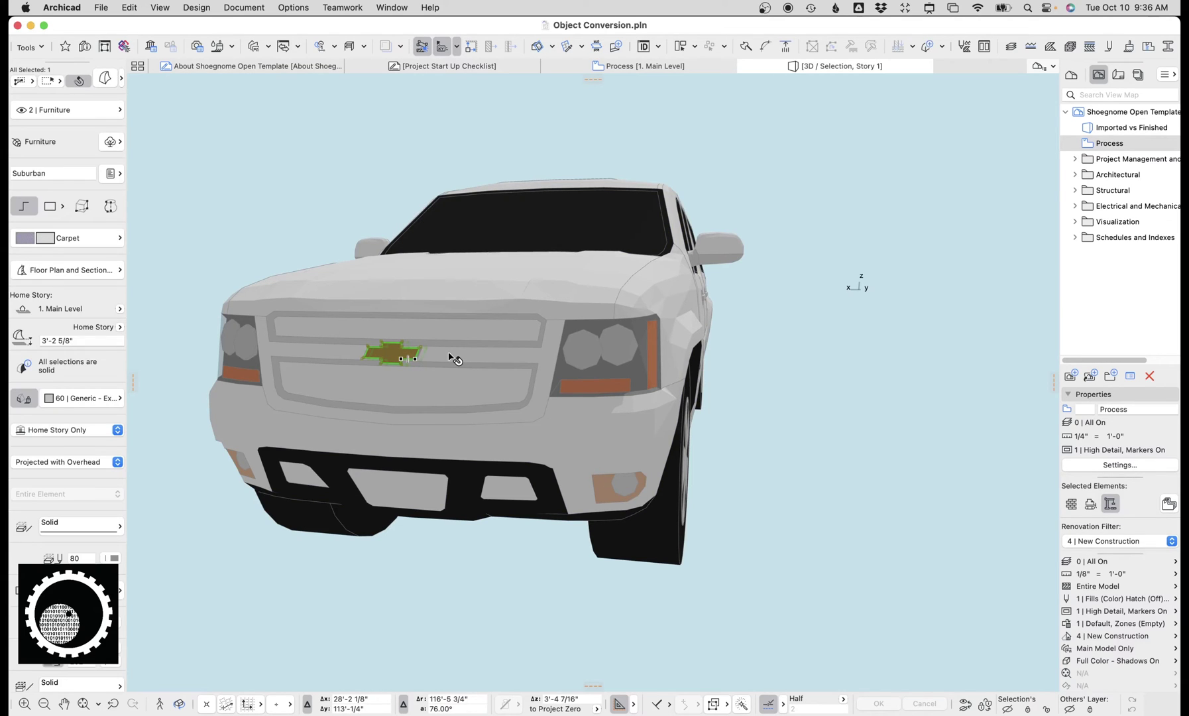
pyautogui.press('Escape')
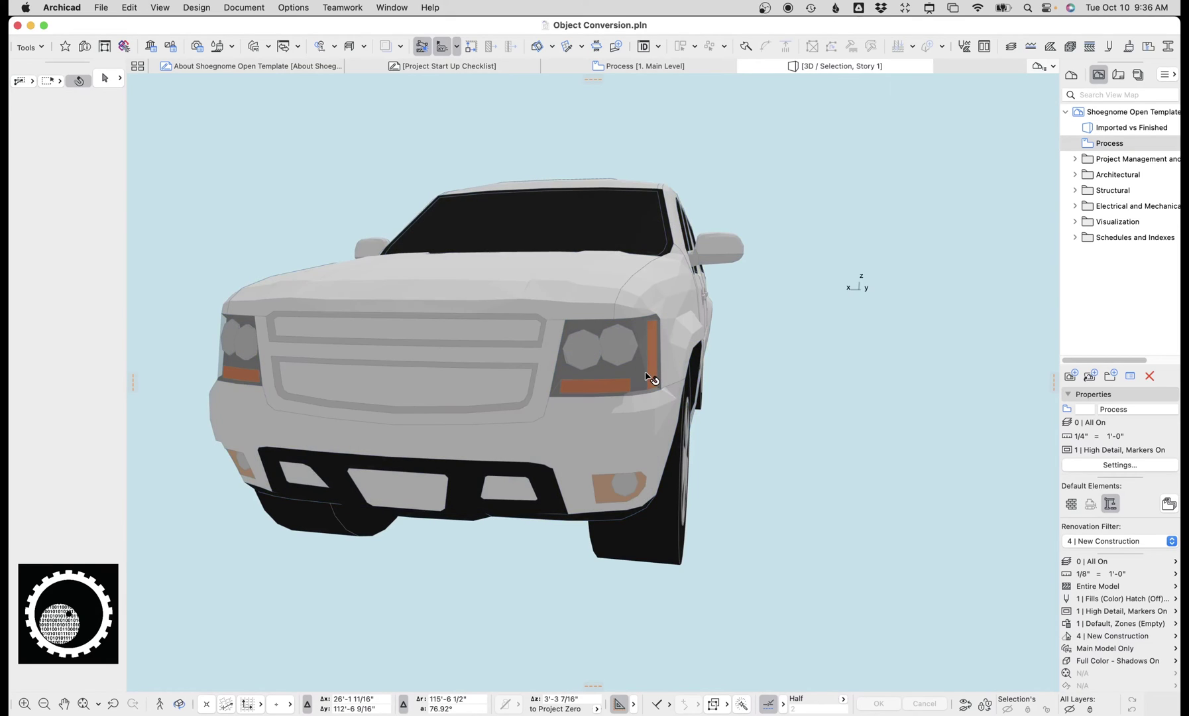
pyautogui.click(694, 368)
pyautogui.press('Escape')
pyautogui.press('super+z')
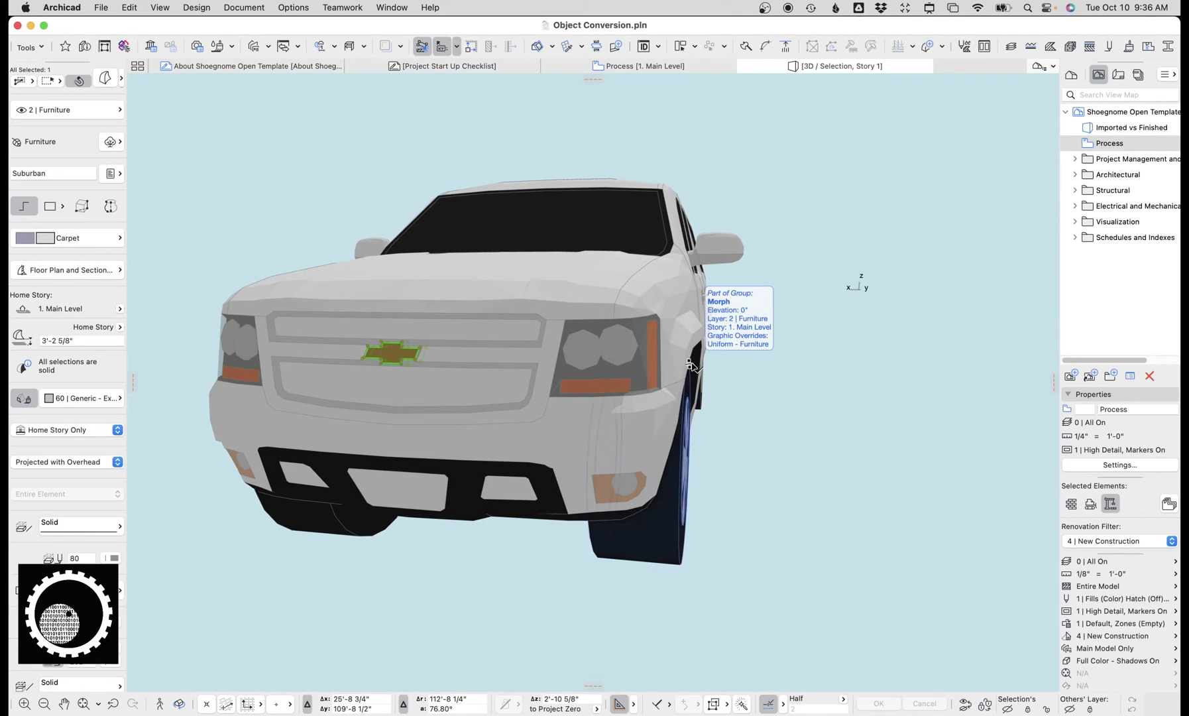
# Delete the small steering wheel morph from the "Clean Up and replace Surfaces" car in the Process floor plan.
pyautogui.click(649, 68)
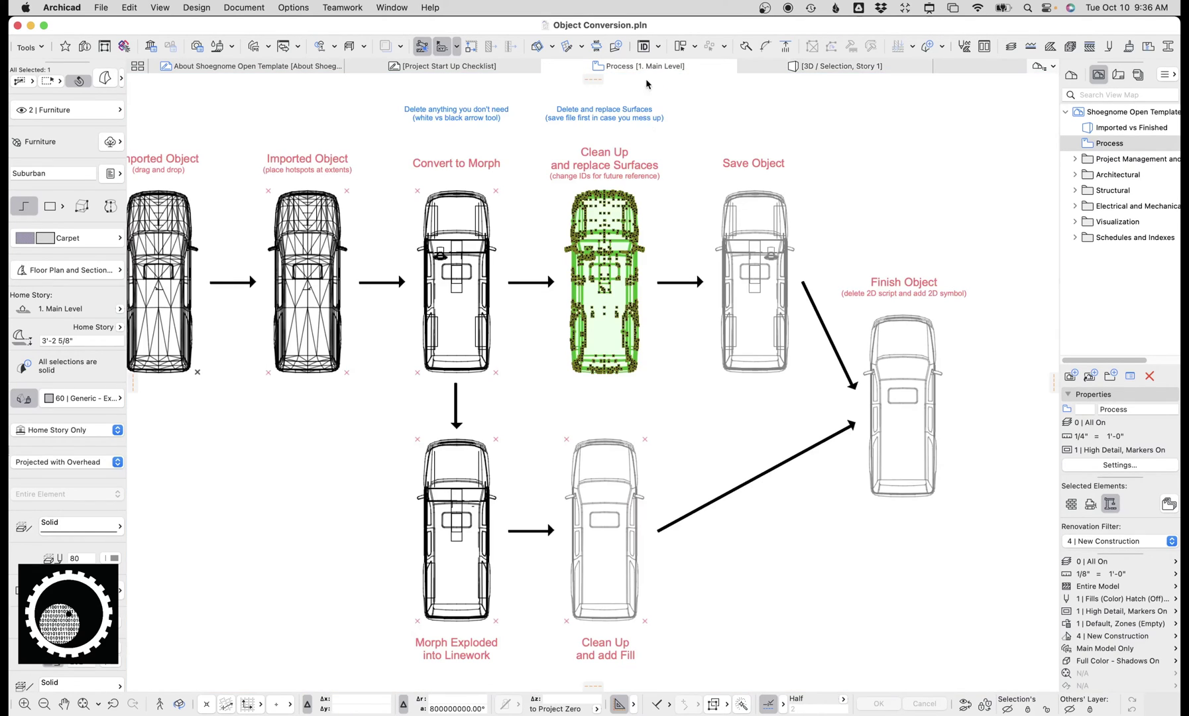
pyautogui.click(659, 252)
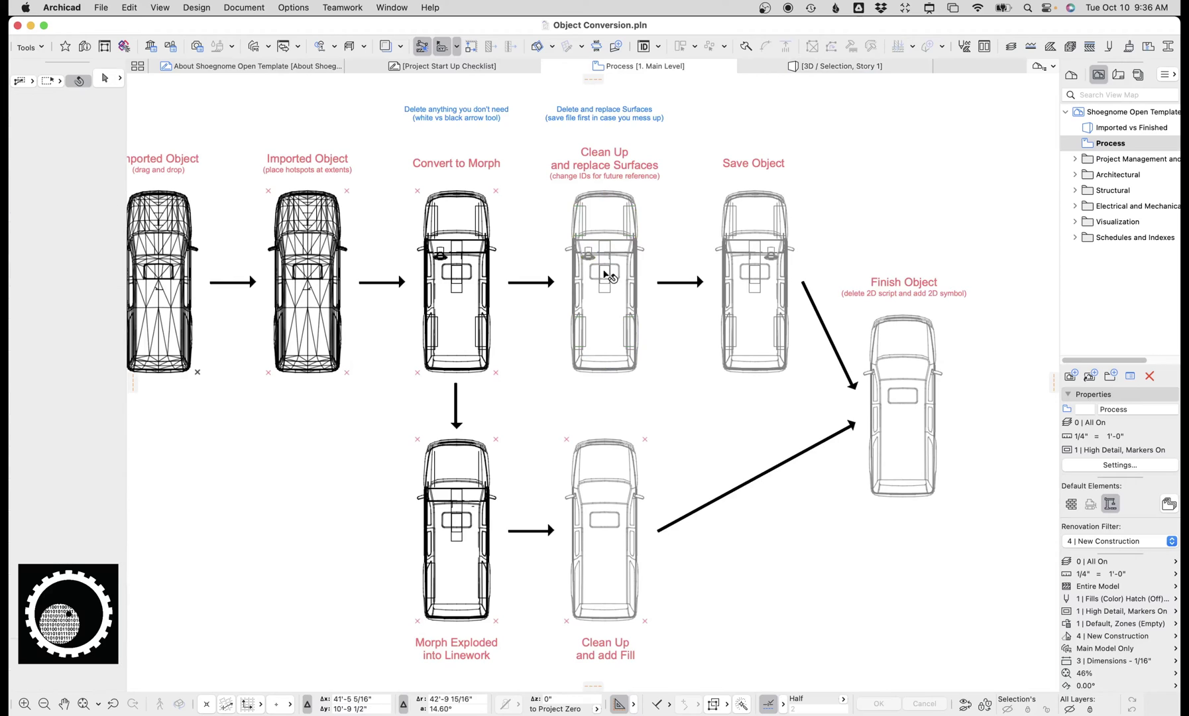
pyautogui.click(608, 292)
pyautogui.click(587, 258)
pyautogui.click(589, 254)
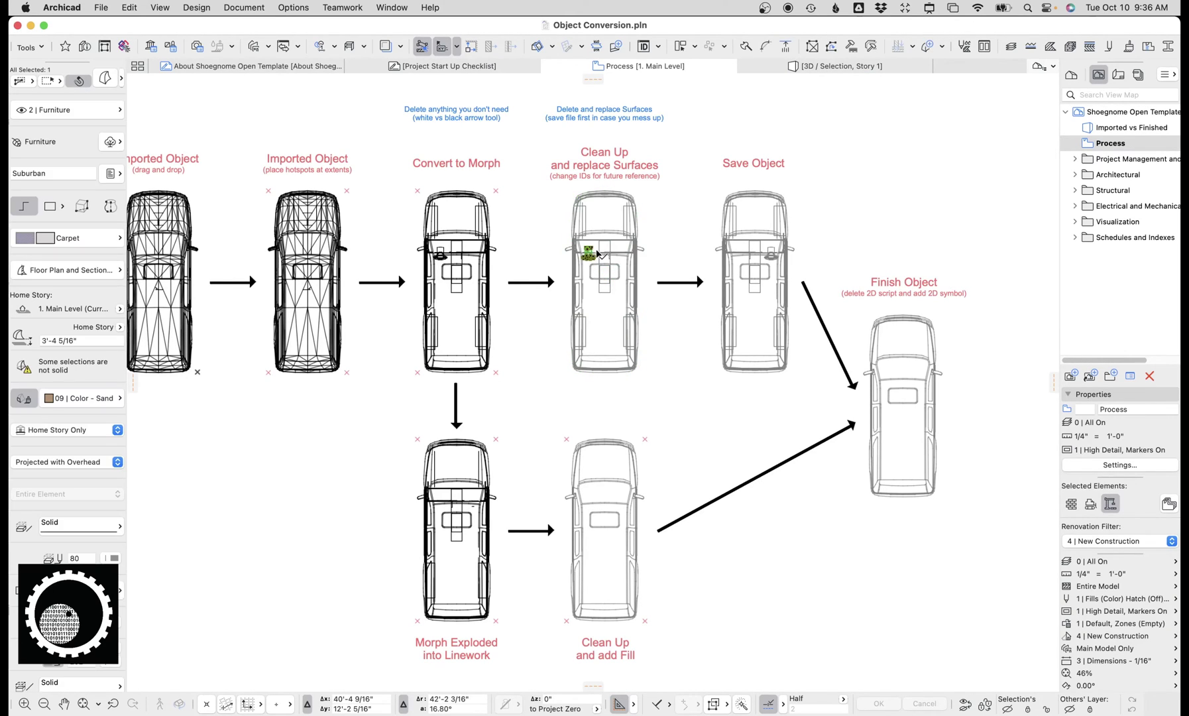
pyautogui.press('Delete')
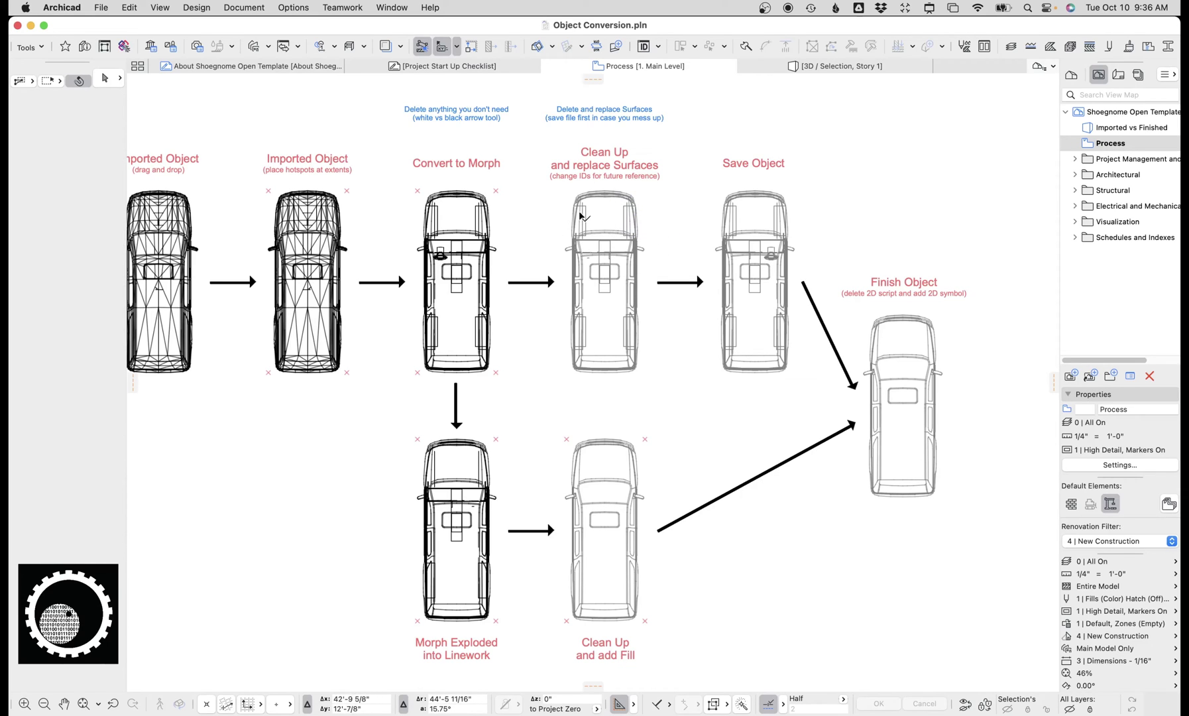
# Save all remaining morphs of the cleaned-up car as an object named New Object 1 in the Embedded Library.
pyautogui.moveTo(748, 208); pyautogui.dragTo(669, 203)
pyautogui.moveTo(563, 185); pyautogui.dragTo(648, 385)
pyautogui.click(101, 8)
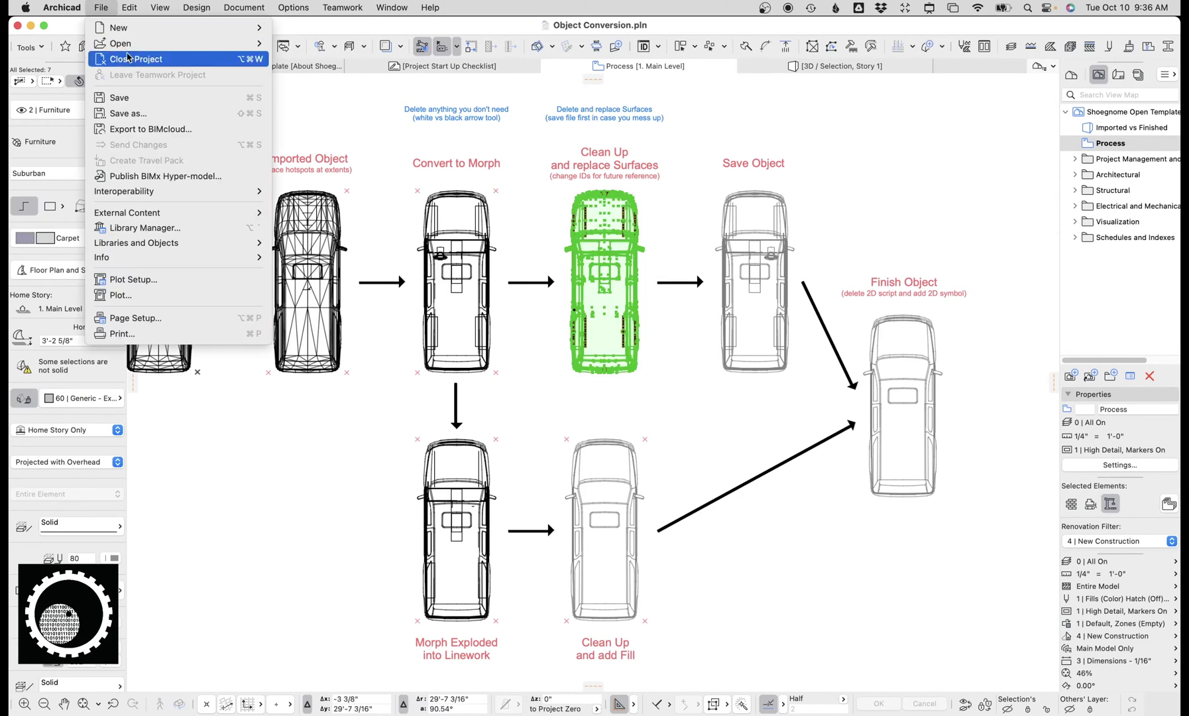
pyautogui.moveTo(190, 245)
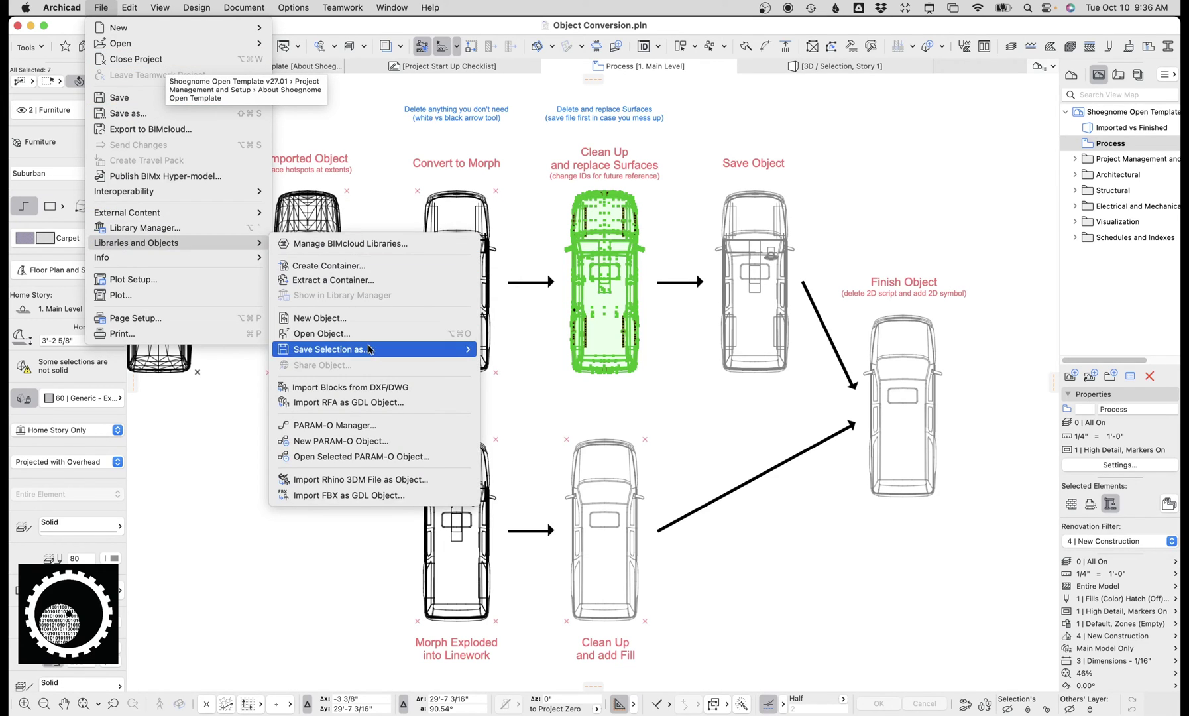
pyautogui.moveTo(371, 350)
pyautogui.click(516, 352)
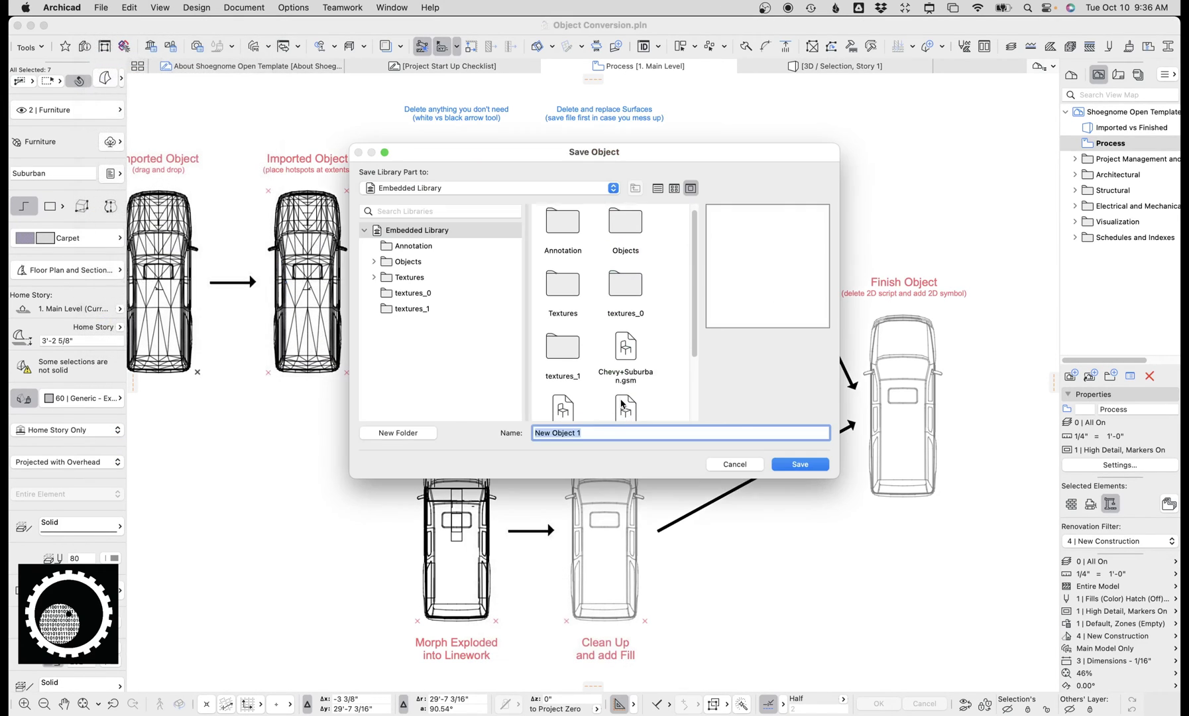
pyautogui.click(773, 464)
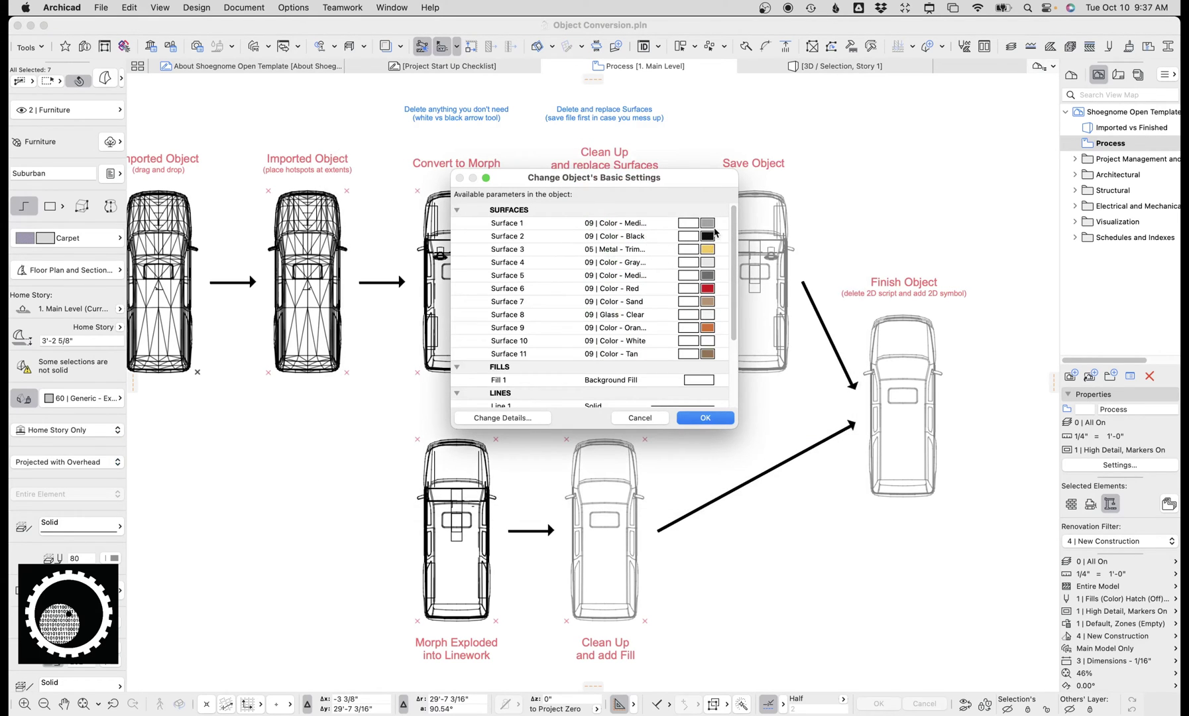
# Rename the object's Surface 1 parameter to window, leaving its assigned surface as it is.
pyautogui.click(711, 225)
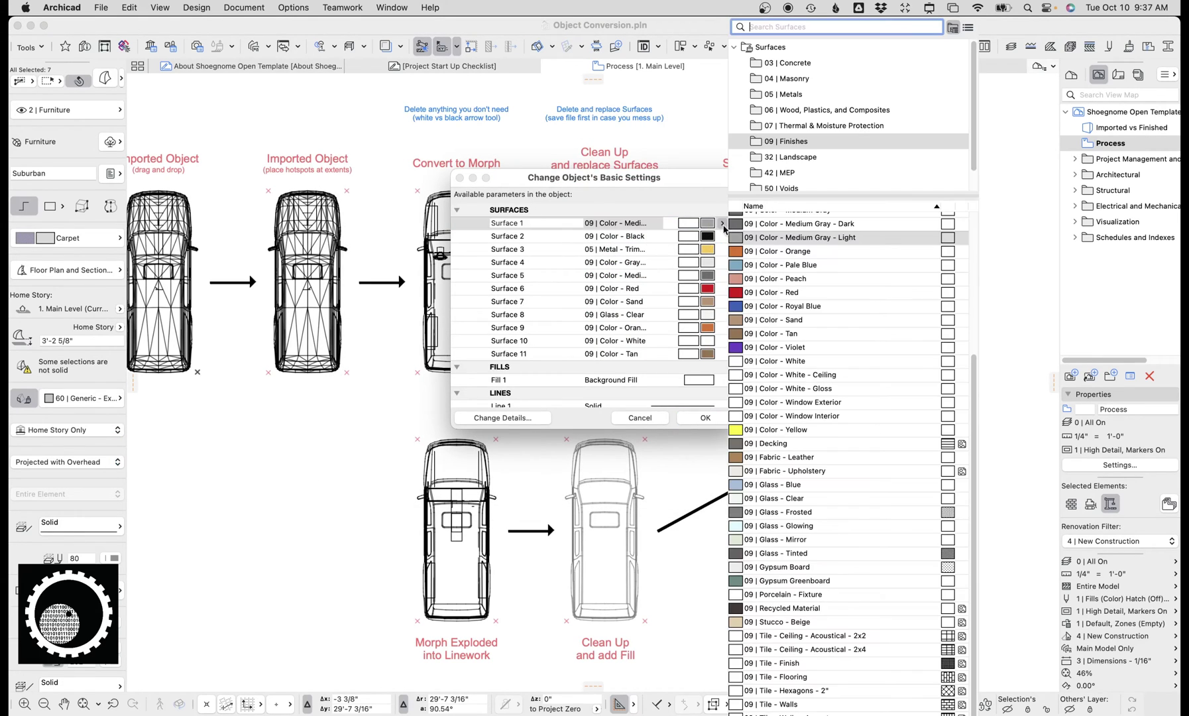
pyautogui.click(682, 303)
pyautogui.moveTo(733, 272); pyautogui.dragTo(729, 238)
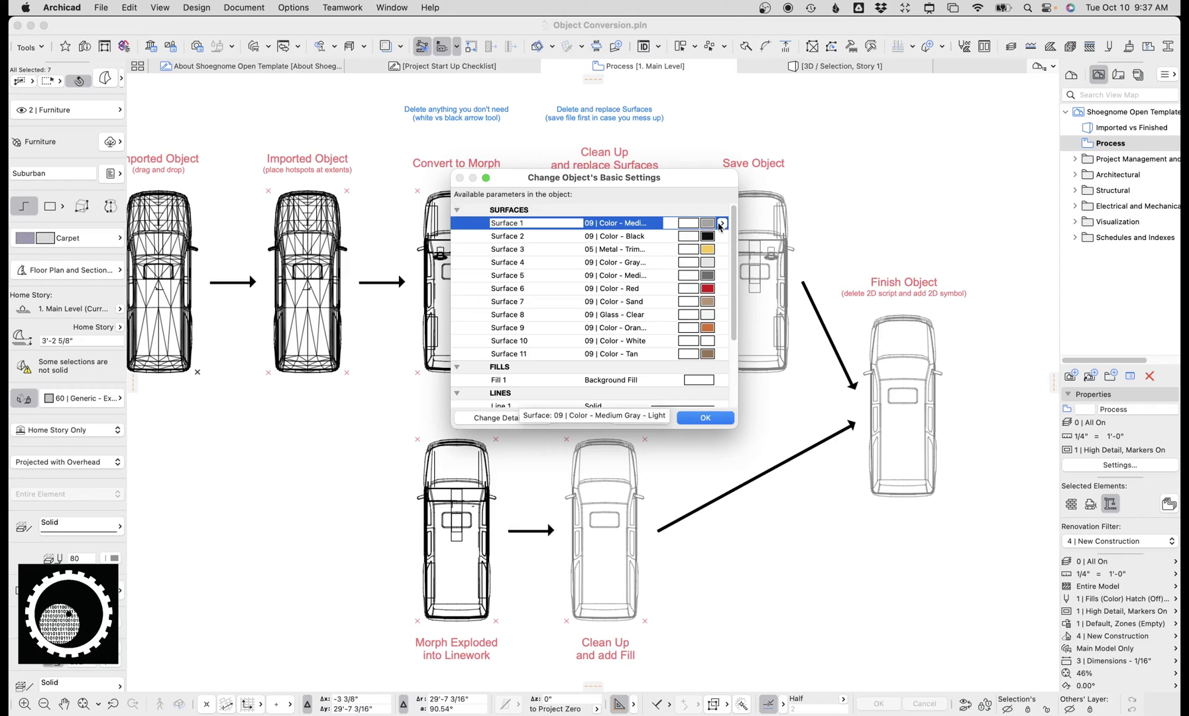
pyautogui.click(713, 290)
pyautogui.click(567, 225)
pyautogui.click(553, 225)
pyautogui.moveTo(544, 224); pyautogui.dragTo(432, 224)
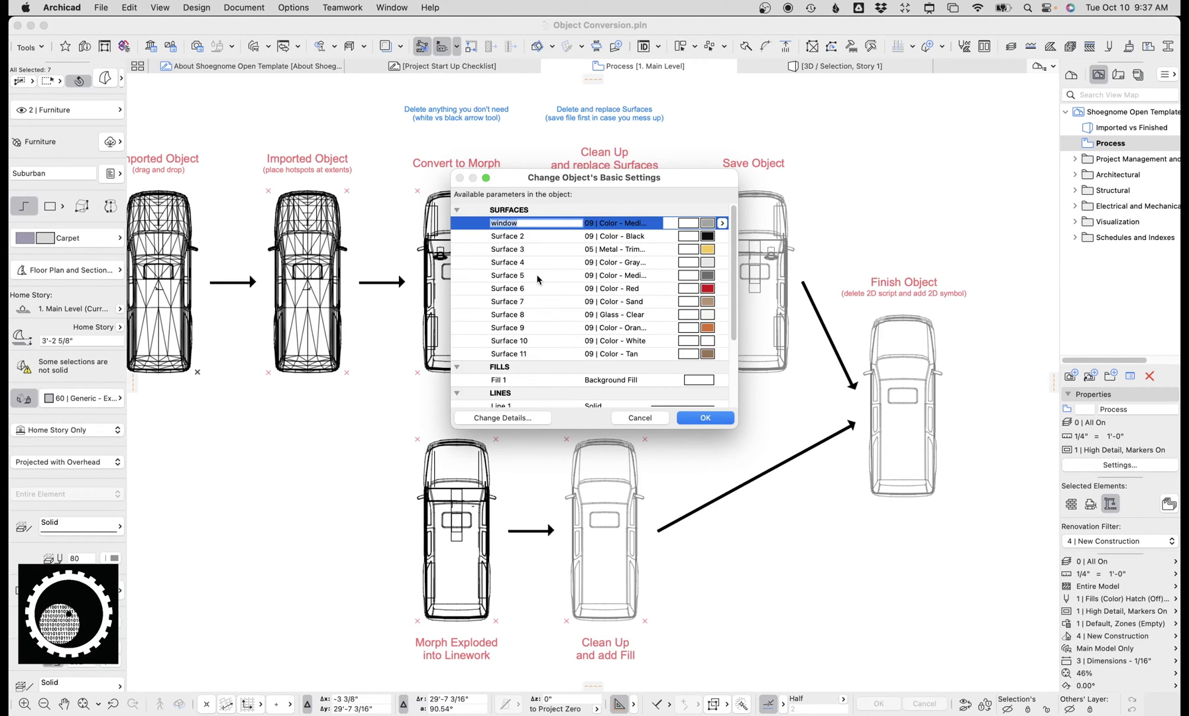
# Rename Surface 3 to test, Surface 5 to grapes and Surface 6 to pizza, and close the object's basic settings.
pyautogui.click(534, 250)
pyautogui.moveTo(533, 250); pyautogui.dragTo(477, 248)
pyautogui.write('test')
pyautogui.click(536, 275)
pyautogui.write('grapes')
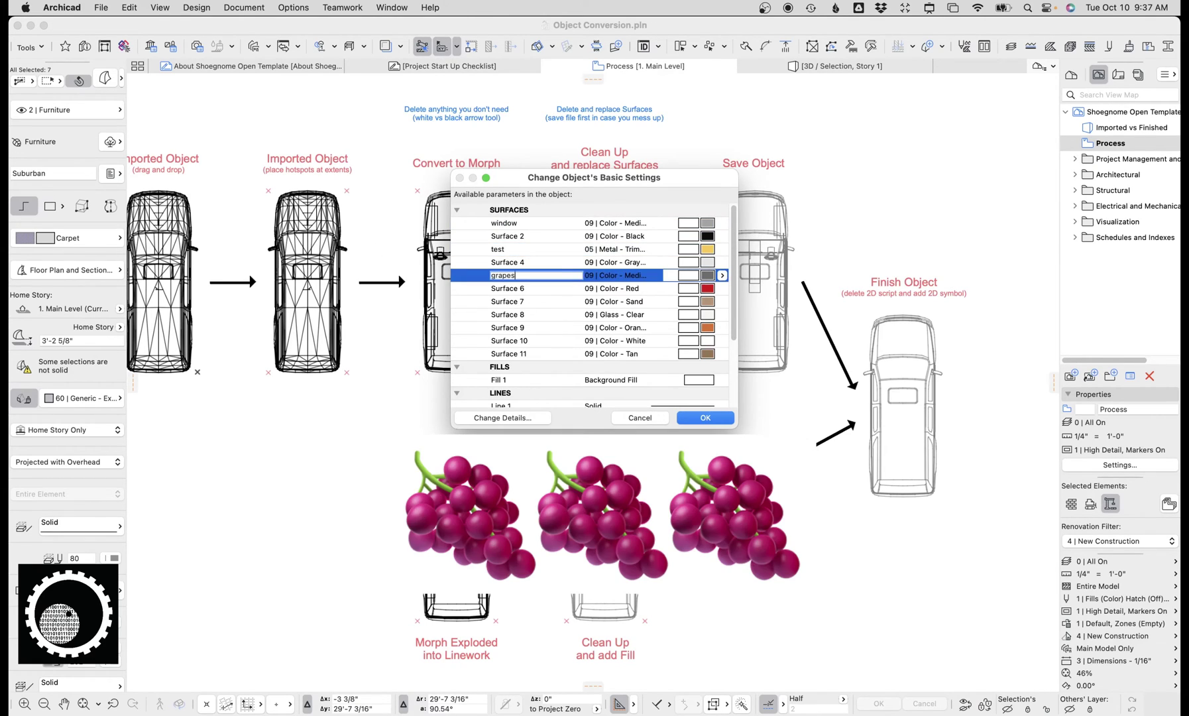
pyautogui.click(549, 288)
pyautogui.write('pizza')
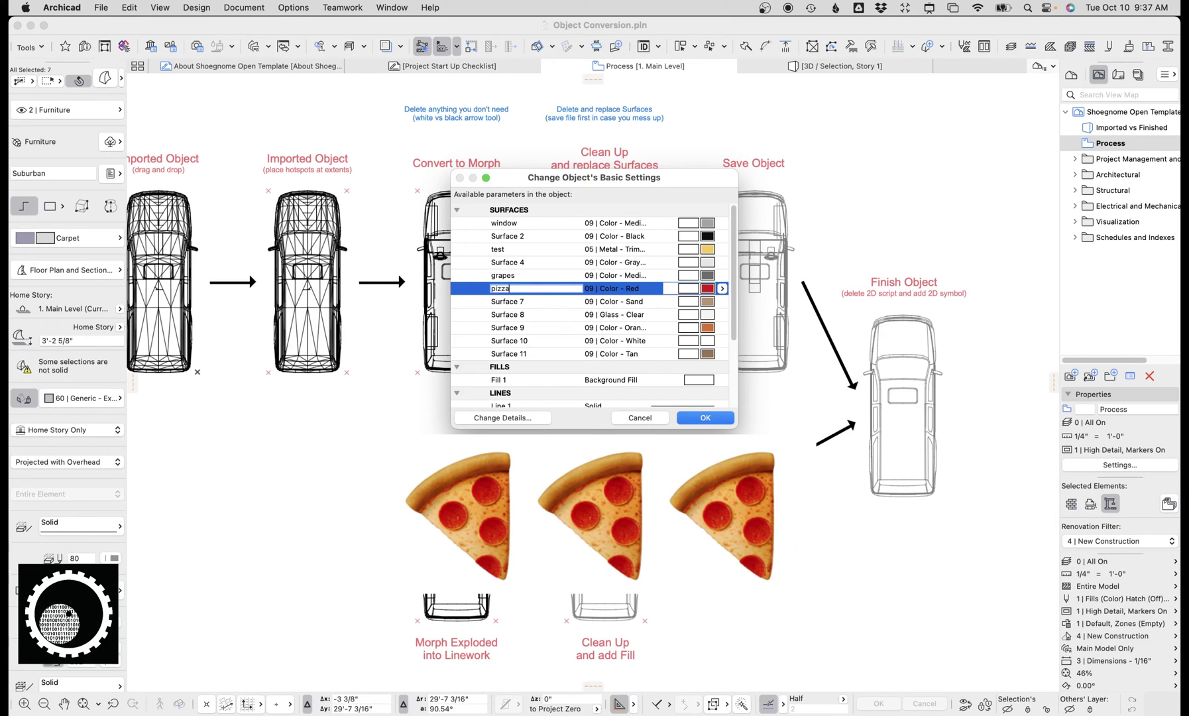
pyautogui.scroll(-2, 595, 307)
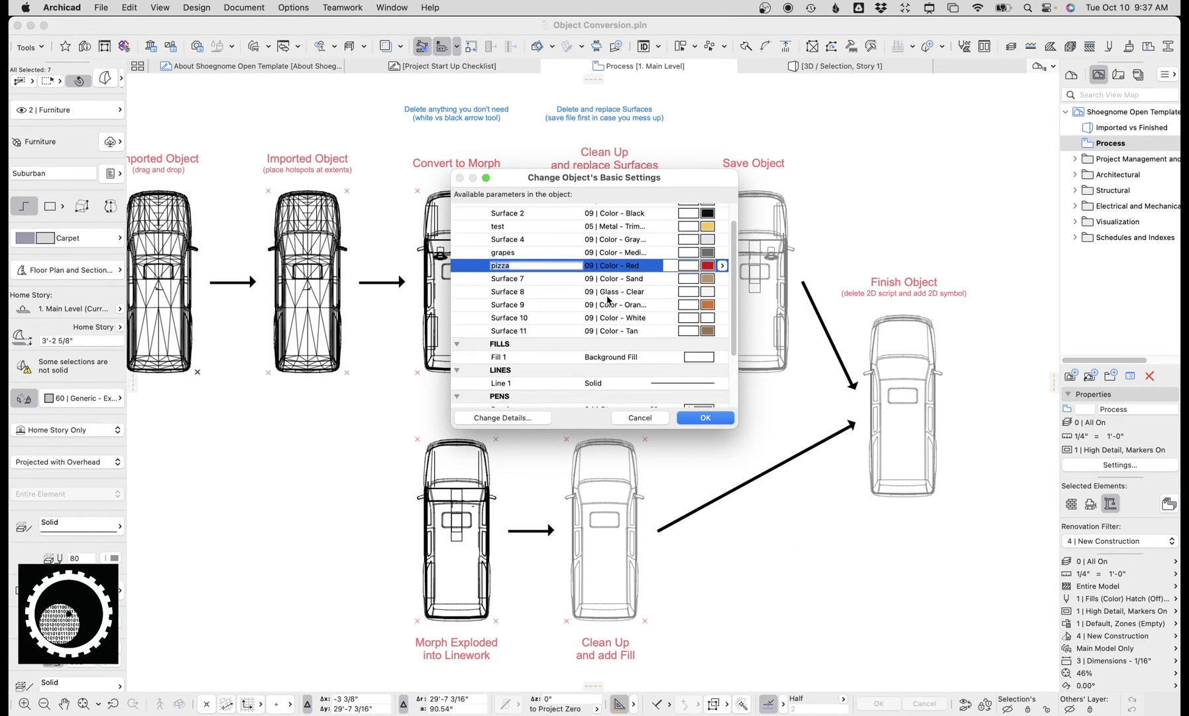
pyautogui.press('Escape')
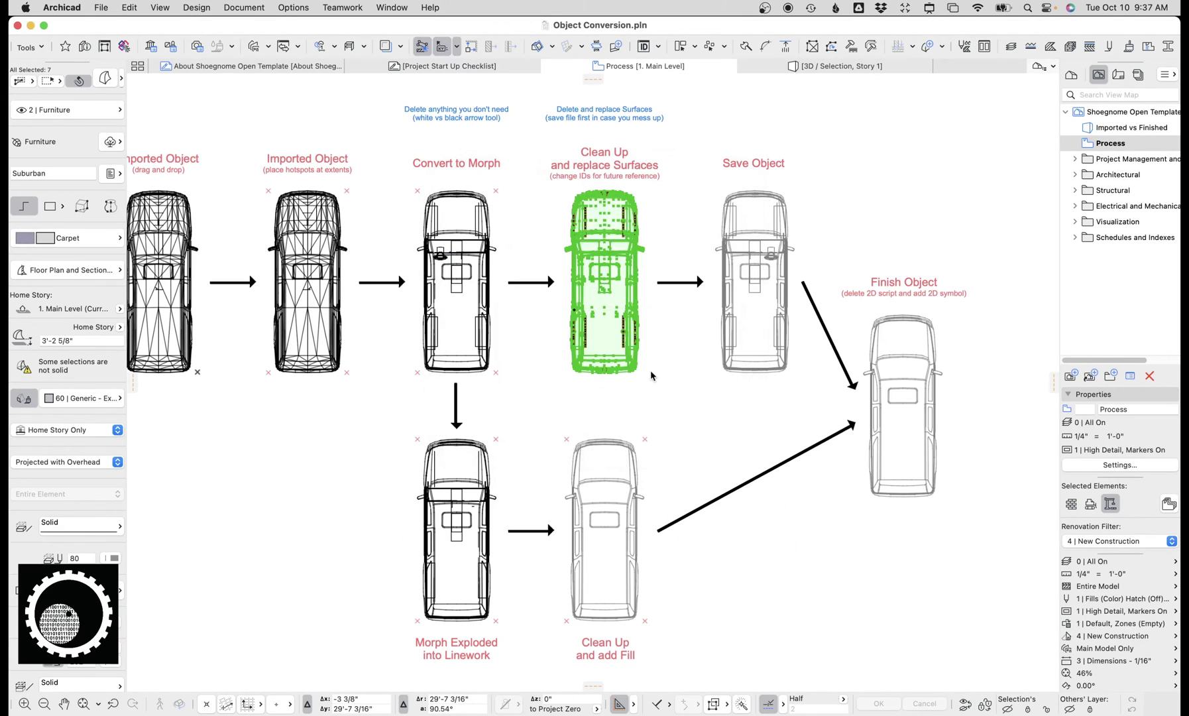
# Place New Object 1 in the empty area below the imported cars and open its selection settings.
pyautogui.click(368, 395)
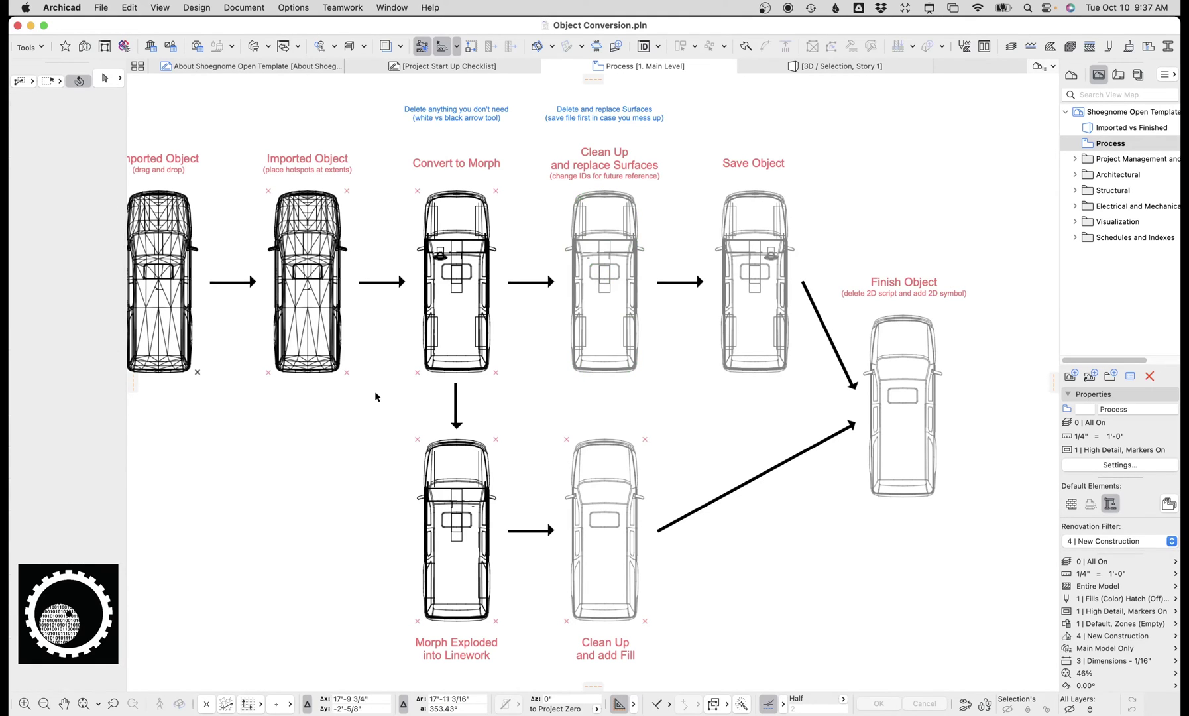
pyautogui.click(30, 46)
pyautogui.click(59, 111)
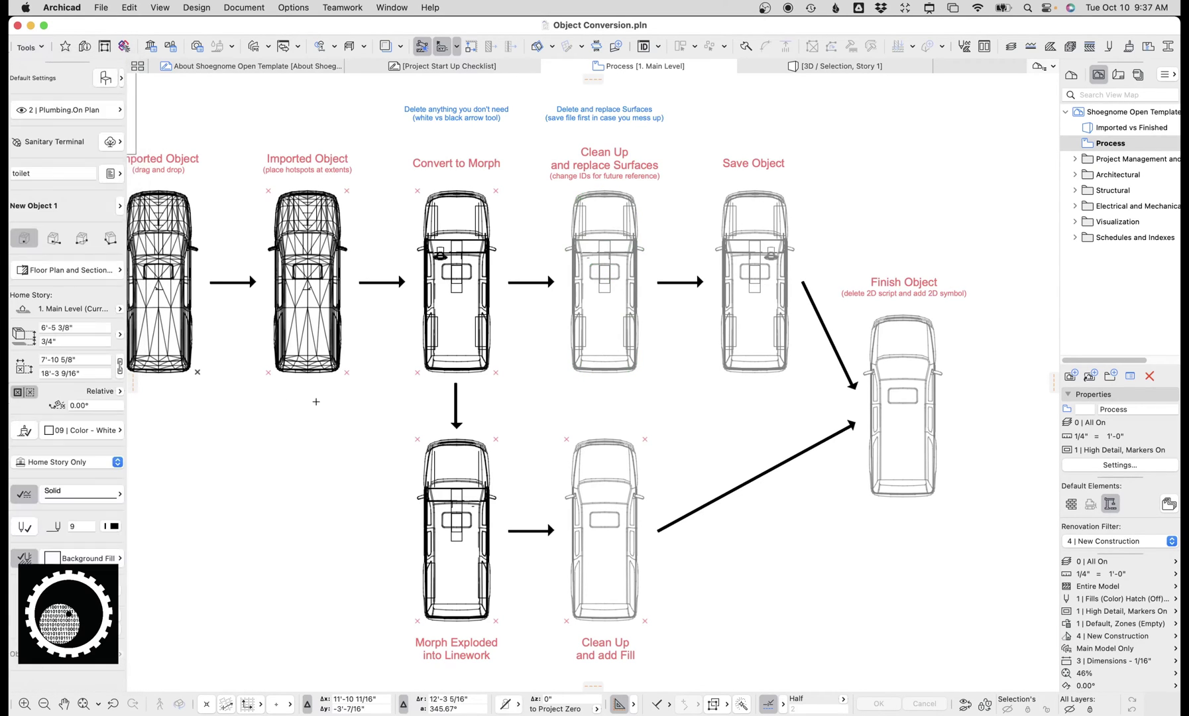
pyautogui.scroll(-3, 324, 464)
pyautogui.hscroll(-2, 325, 464)
pyautogui.click(335, 540)
pyautogui.keyDown('shift'); pyautogui.click(305, 464); pyautogui.keyUp('shift')
pyautogui.press('super+t')
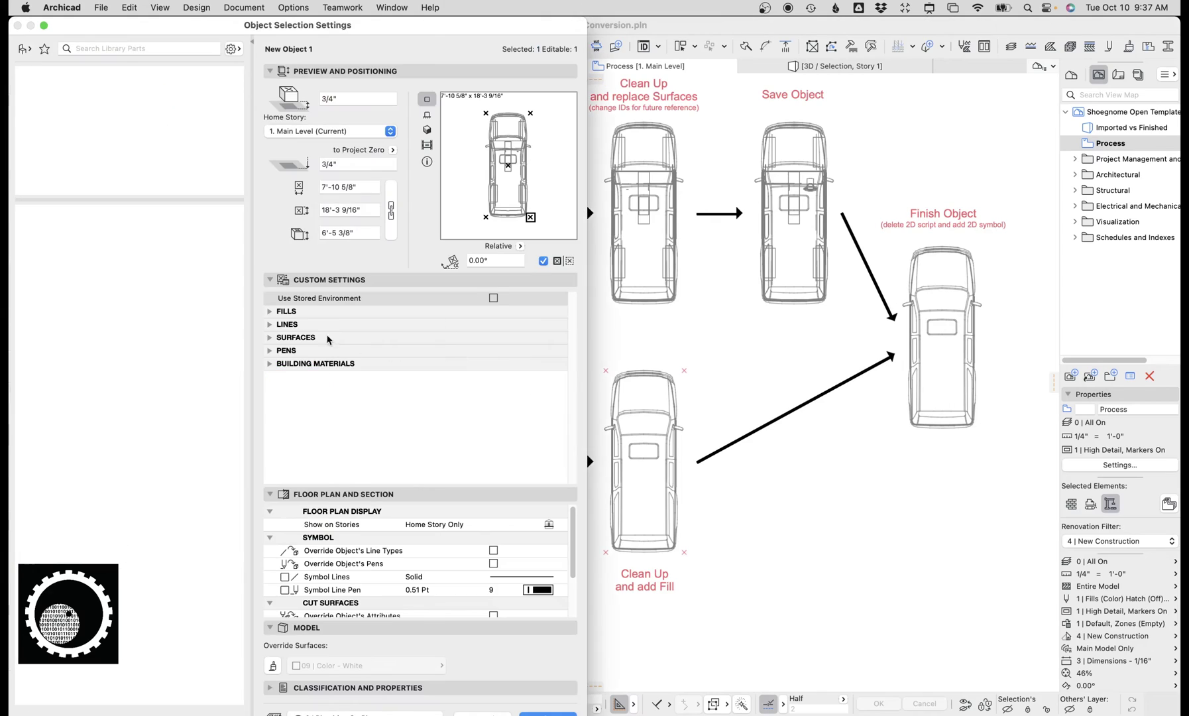
# Expand the object's surface parameters, show its 3D preview, and try 09 | Color - Violet on the pizza surface.
pyautogui.click(270, 339)
pyautogui.click(306, 357)
pyautogui.click(299, 382)
pyautogui.click(299, 403)
pyautogui.click(361, 422)
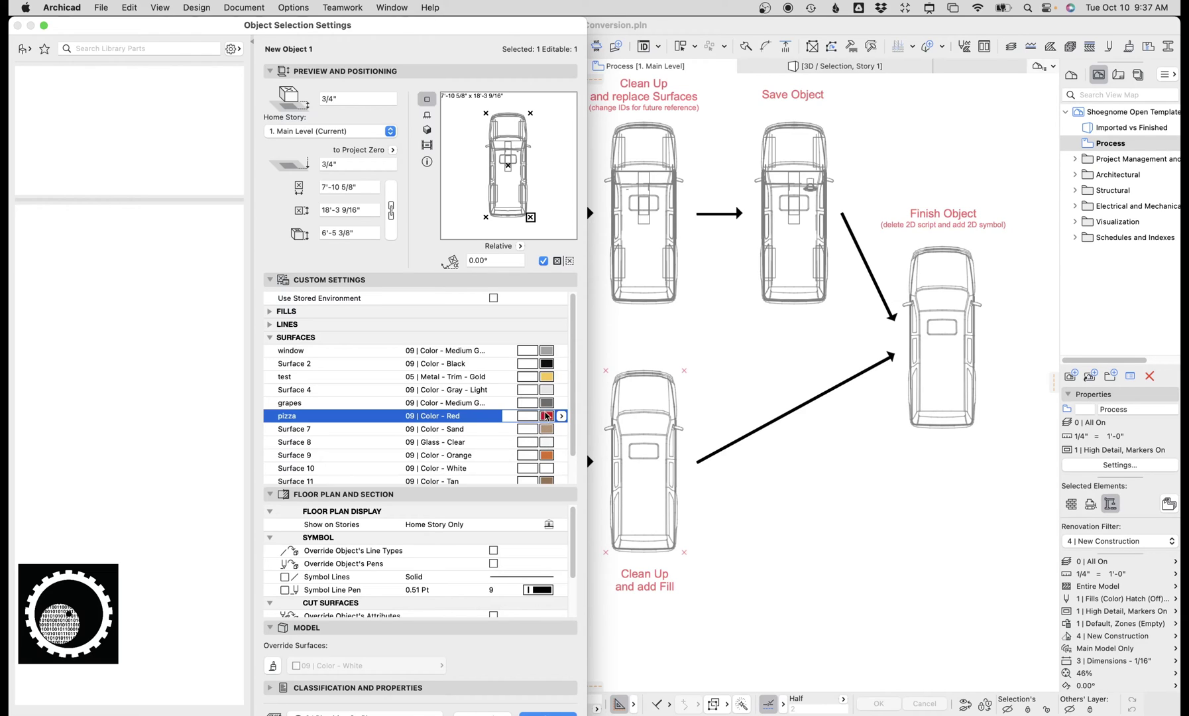
pyautogui.click(428, 129)
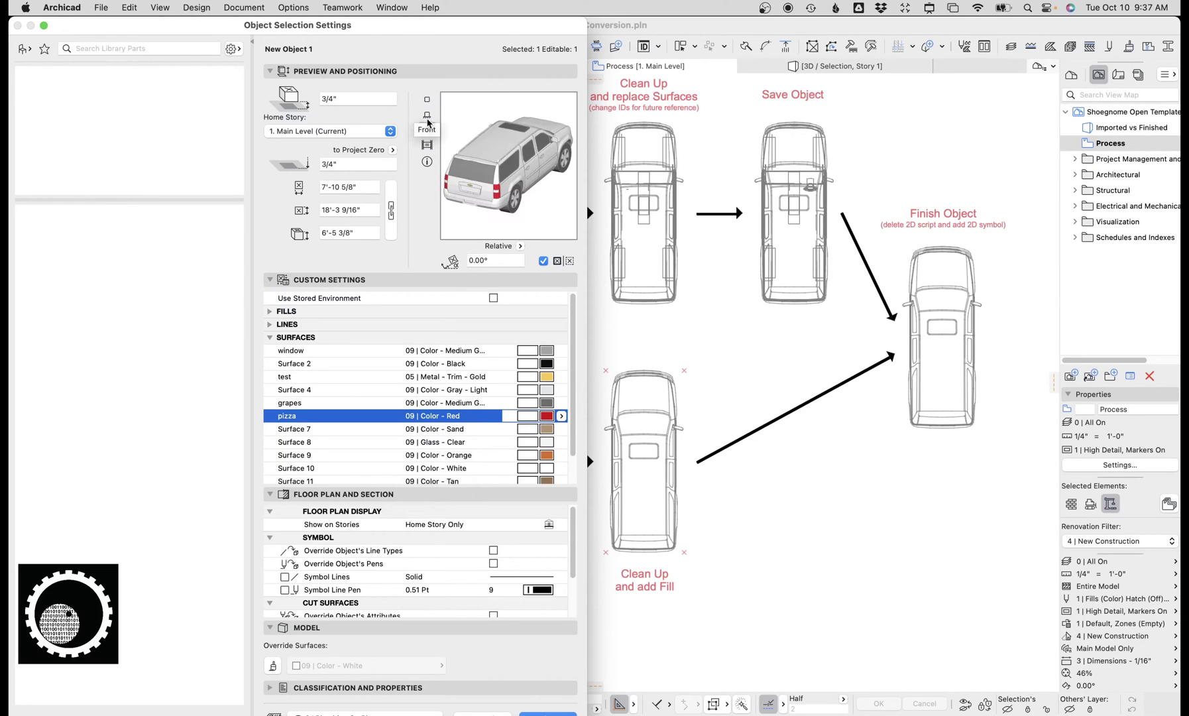
pyautogui.click(562, 415)
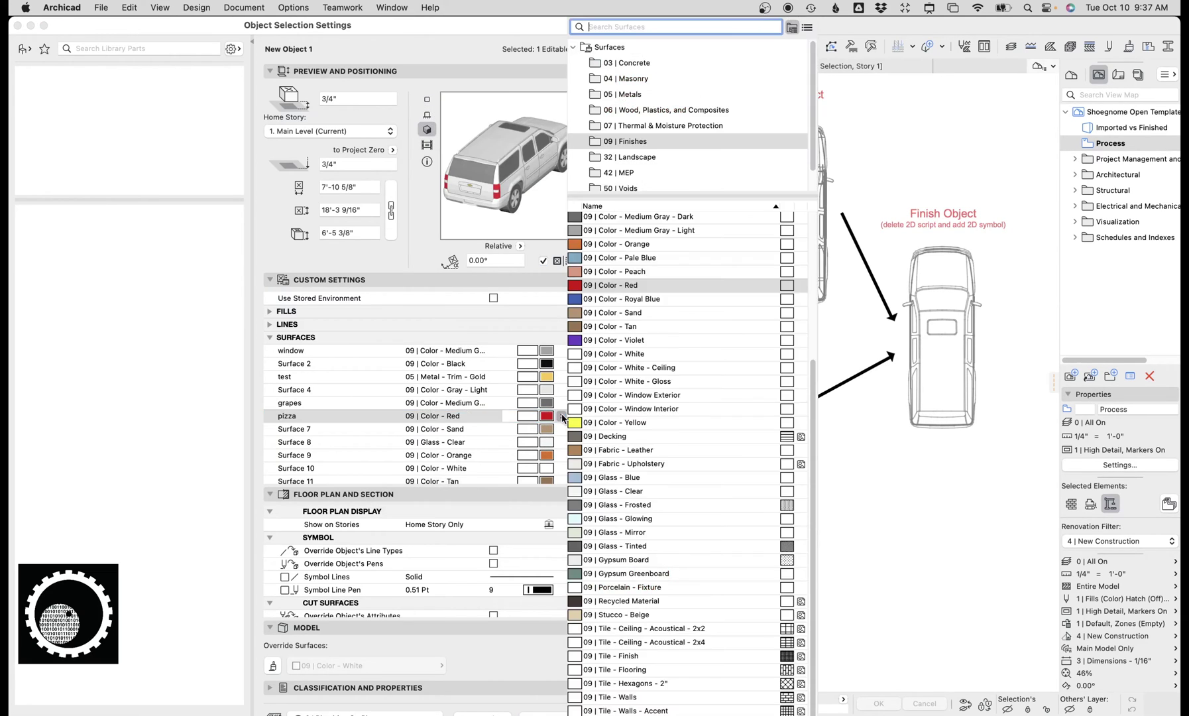
pyautogui.click(607, 340)
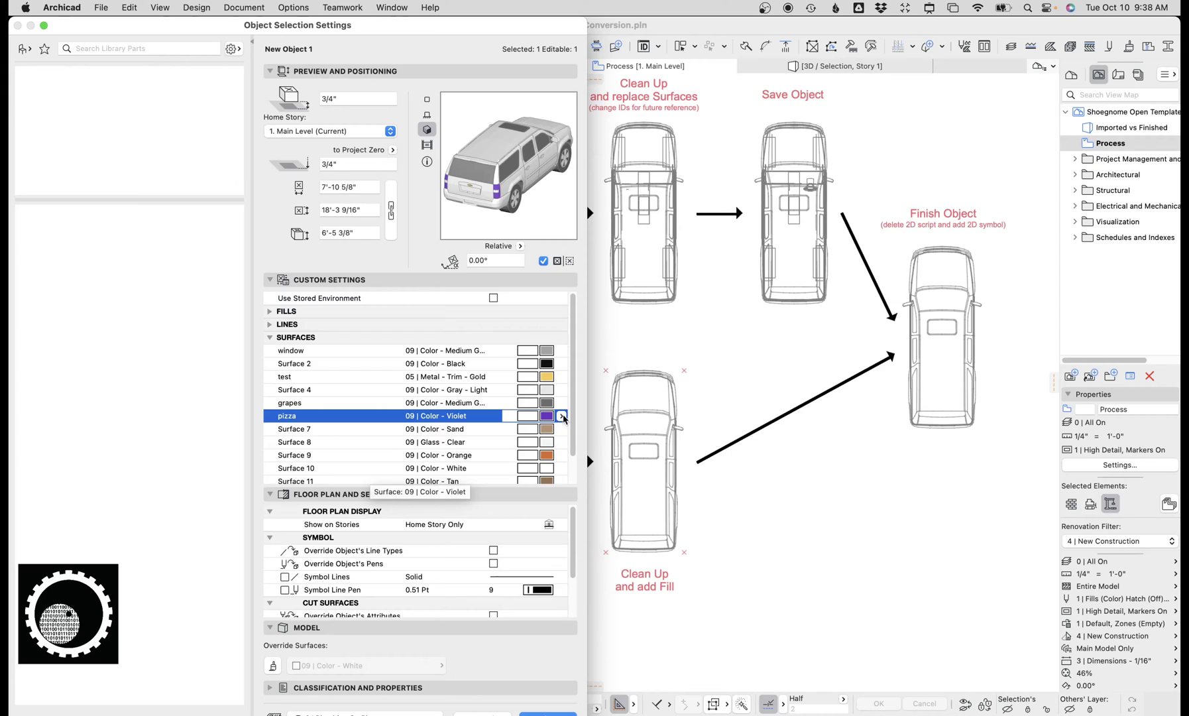
# Try 09 | Color - Burgundy on Surface 2 and 09 | Color - Tan on Surface 4.
pyautogui.click(562, 364)
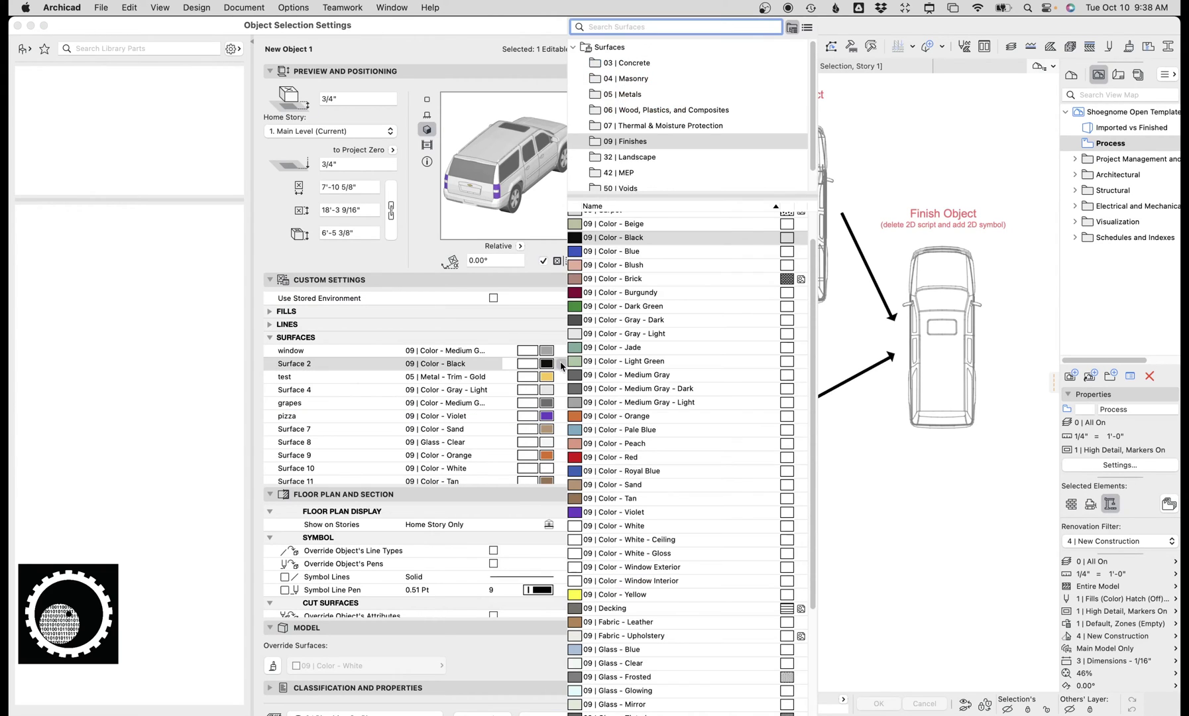
pyautogui.click(626, 293)
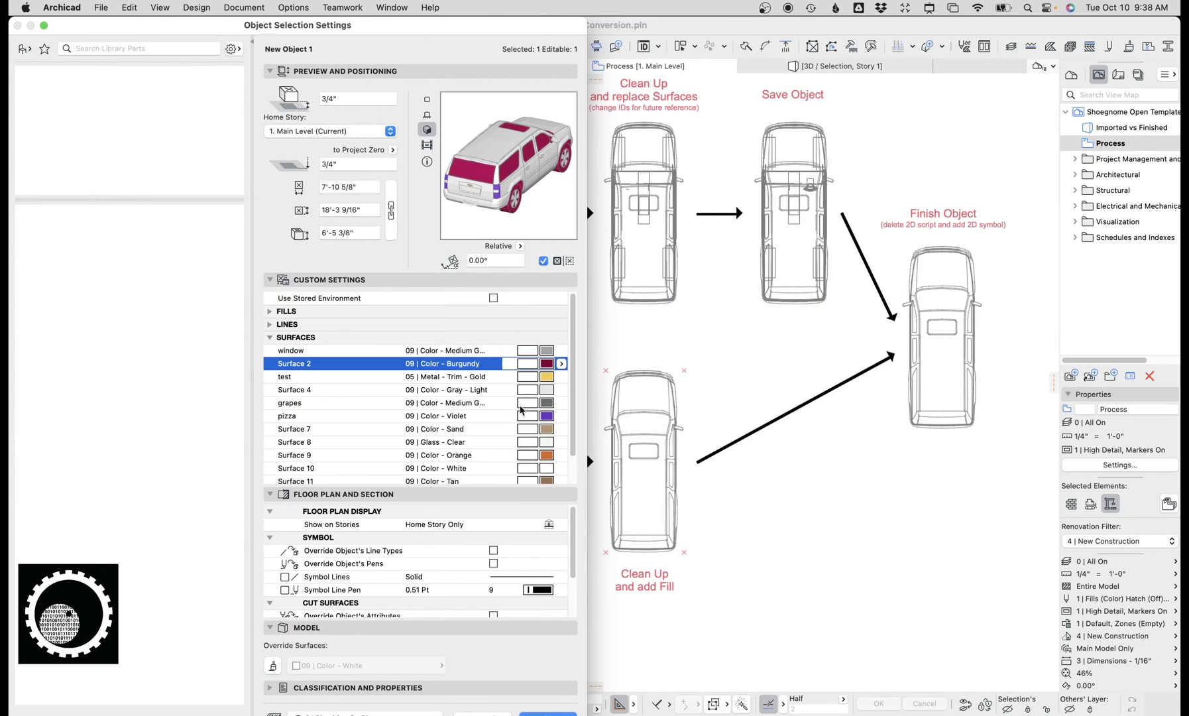
pyautogui.click(555, 400)
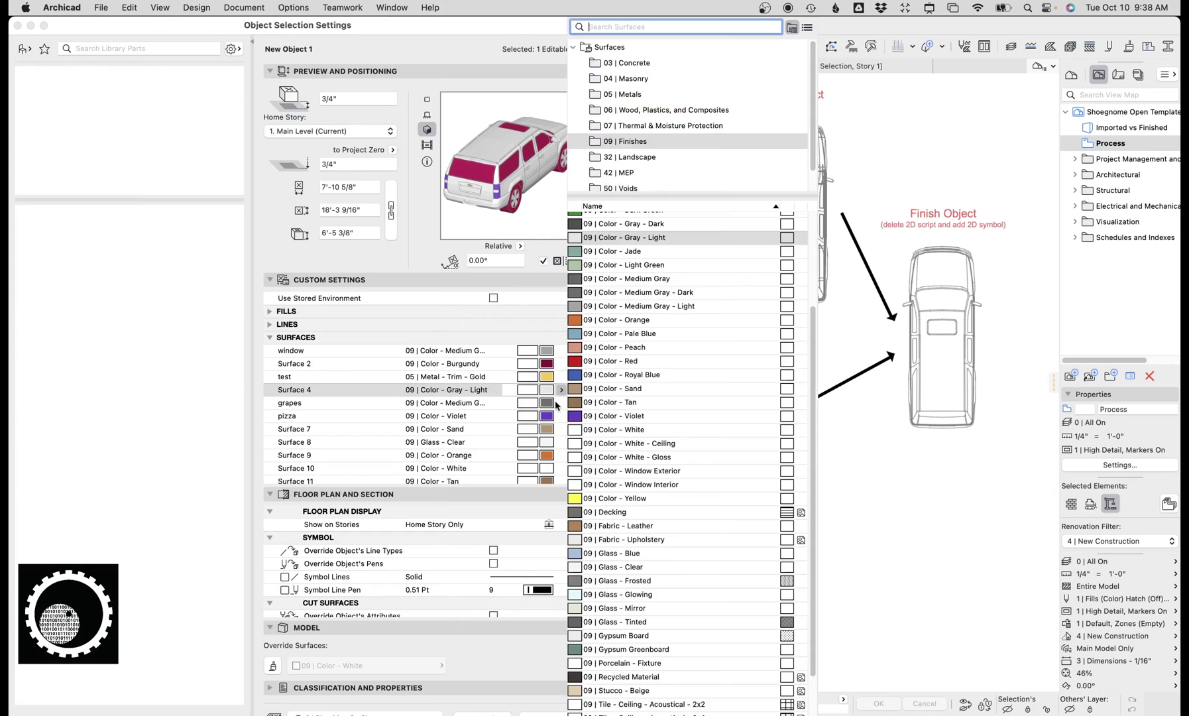
pyautogui.click(615, 402)
# Try 09 | Color - Yellow on Surface 7 and 09 | Color - Violet on the grapes surface.
pyautogui.scroll(-2, 552, 425)
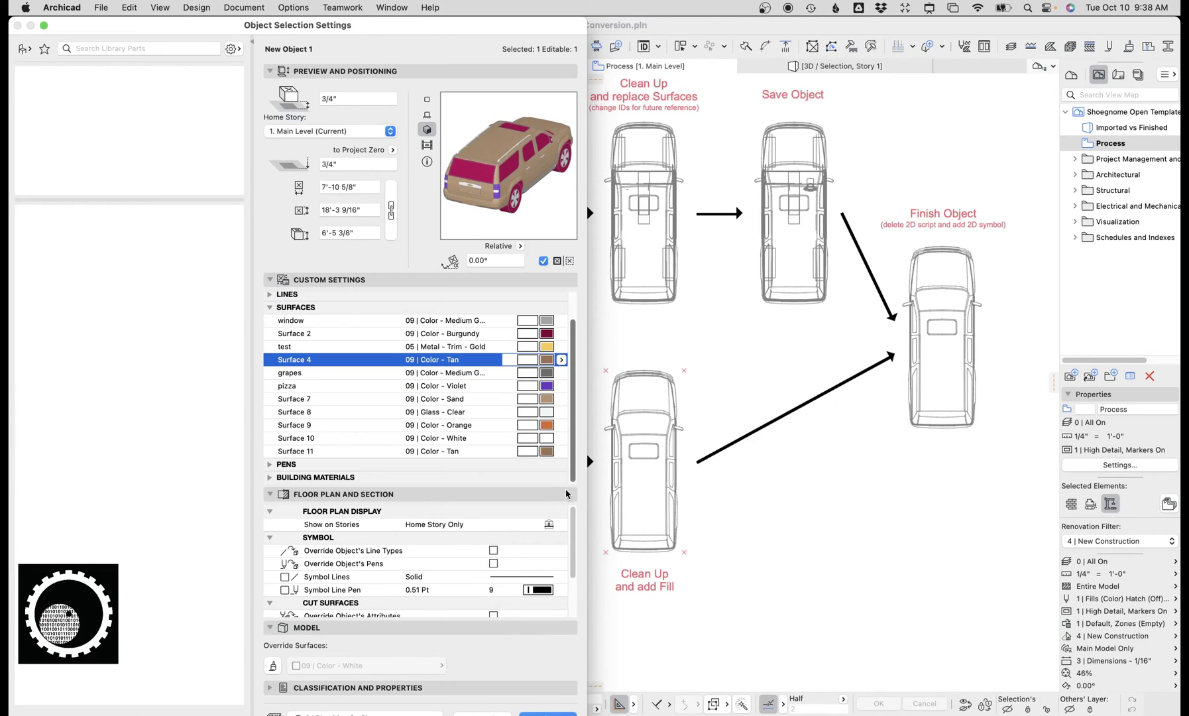
pyautogui.click(548, 400)
pyautogui.click(803, 398)
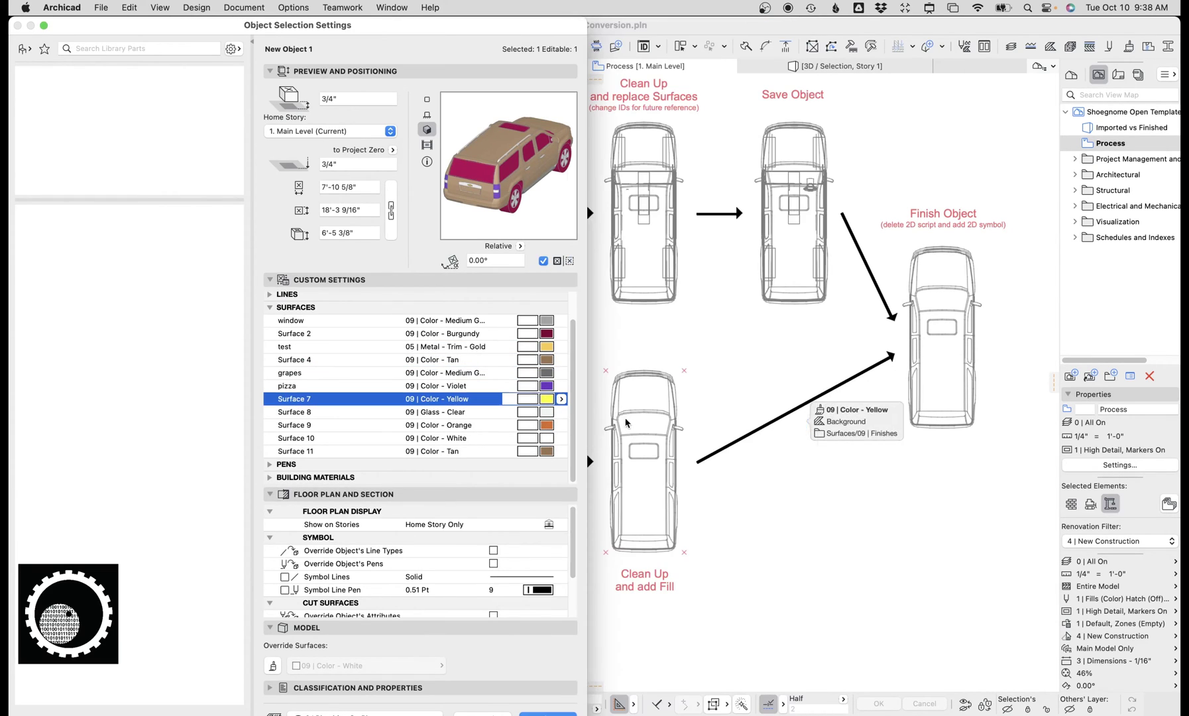
pyautogui.click(548, 377)
pyautogui.click(638, 362)
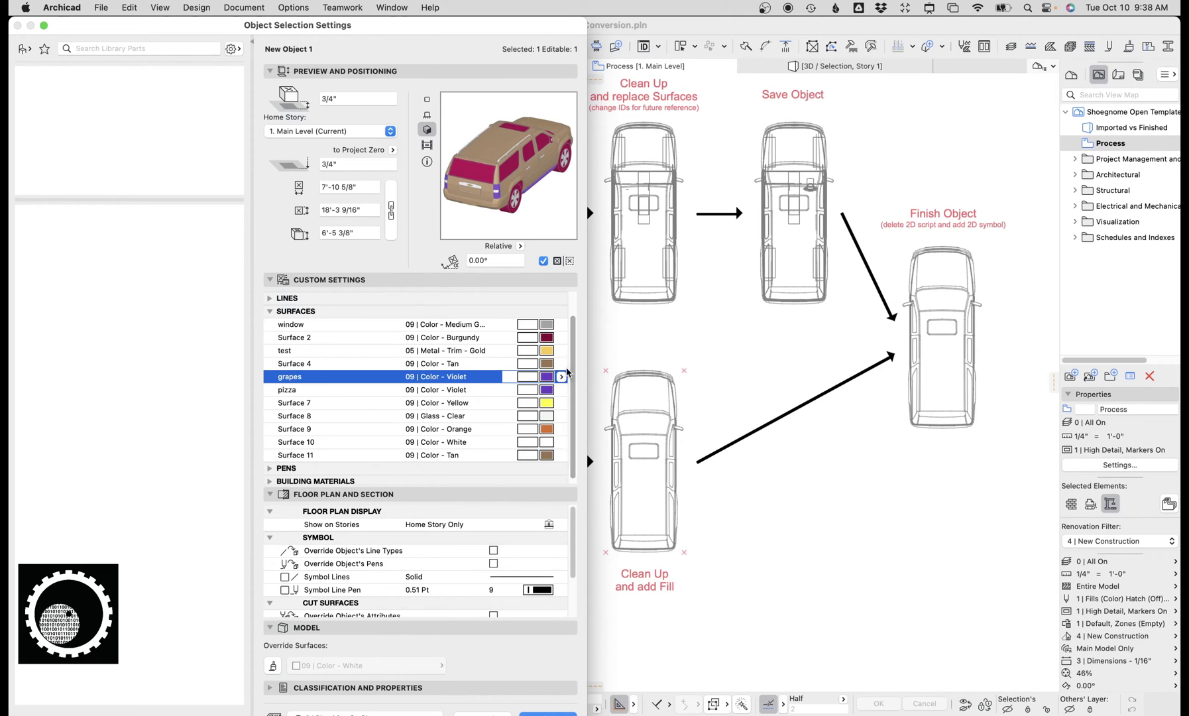
# Browse alternative surfaces for Surface 4 and leave the object settings without applying the surface changes.
pyautogui.click(561, 366)
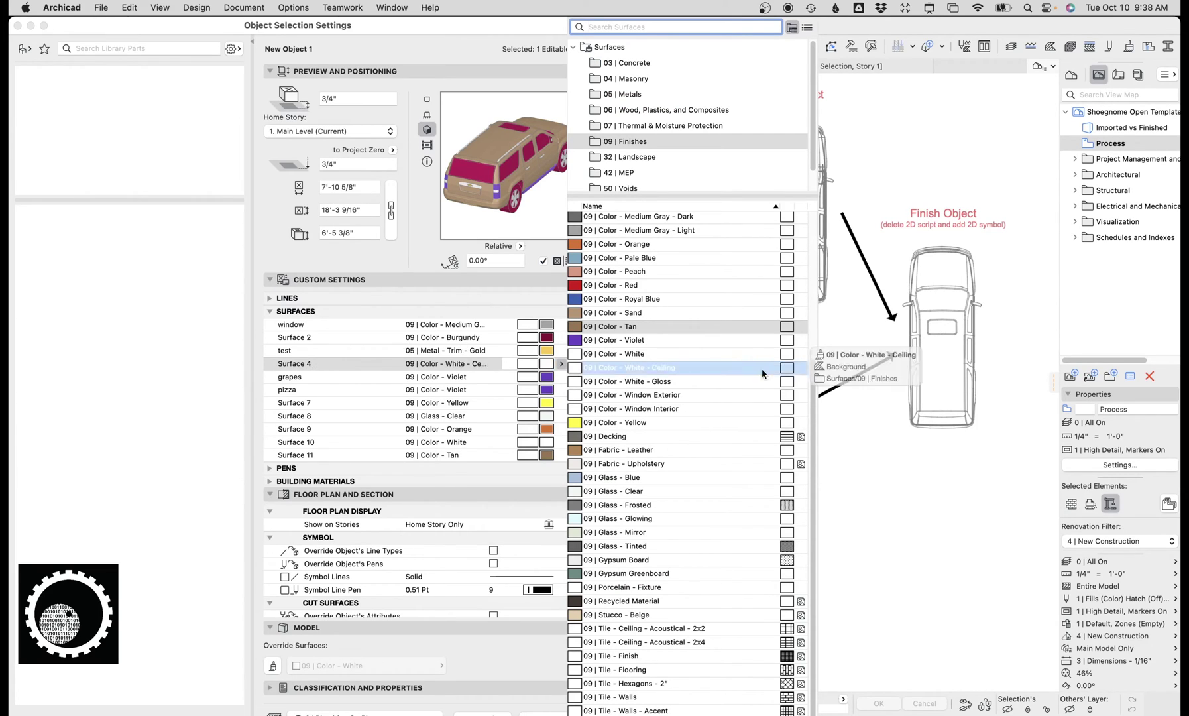
pyautogui.click(602, 299)
pyautogui.press('Escape')
pyautogui.press('Escape')
pyautogui.press('Escape')
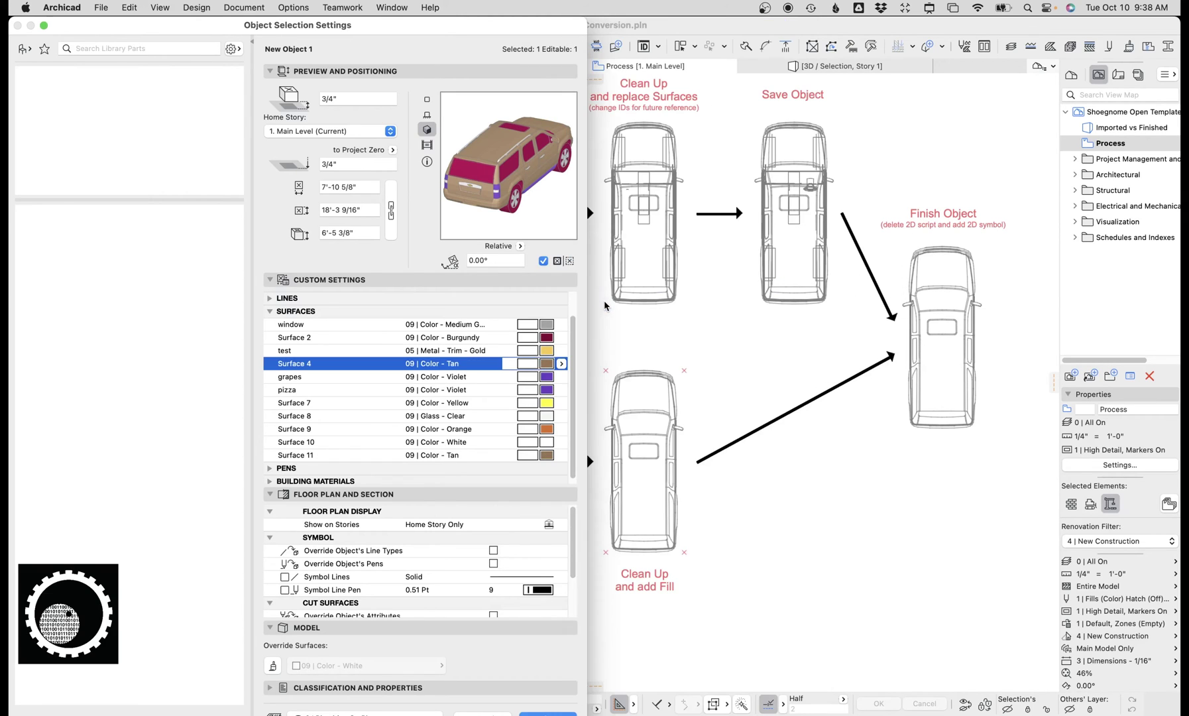
# Place a copy of the Convert to Morph car in the empty area below the Morph Exploded into Linework example.
pyautogui.moveTo(776, 299); pyautogui.dragTo(648, 313, button='middle')
pyautogui.click(662, 152)
pyautogui.press('Escape')
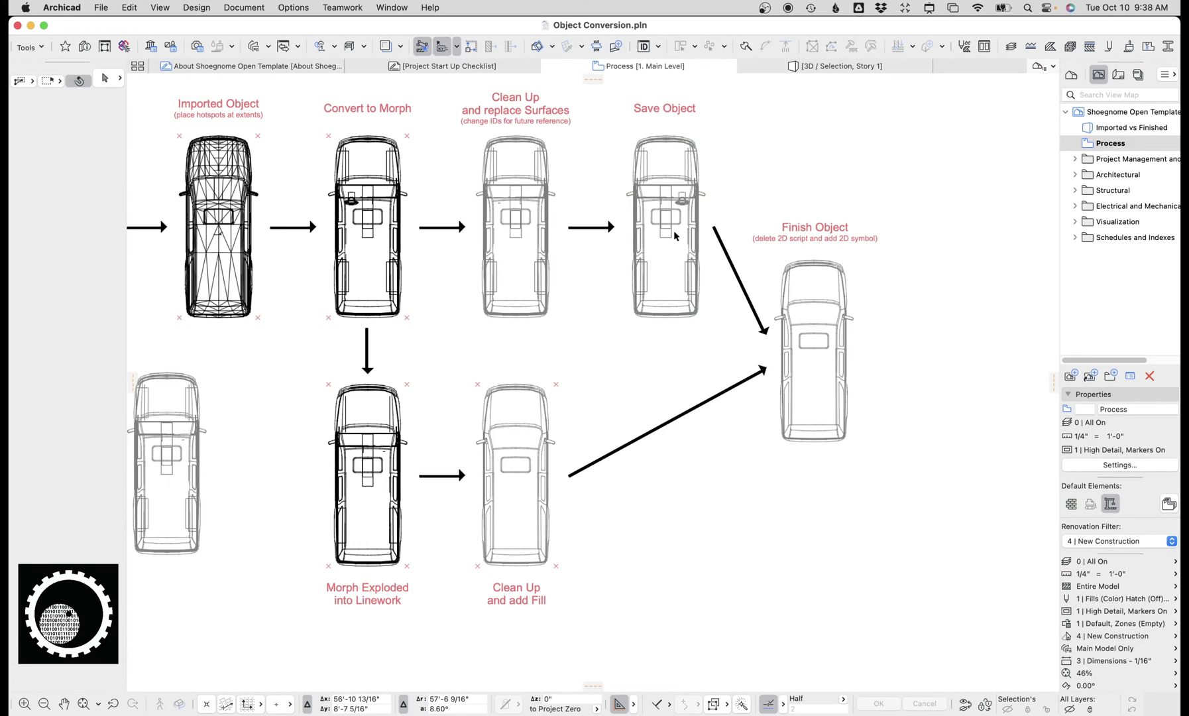
pyautogui.hscroll(-5, 676, 235)
pyautogui.scroll(-3, 676, 235)
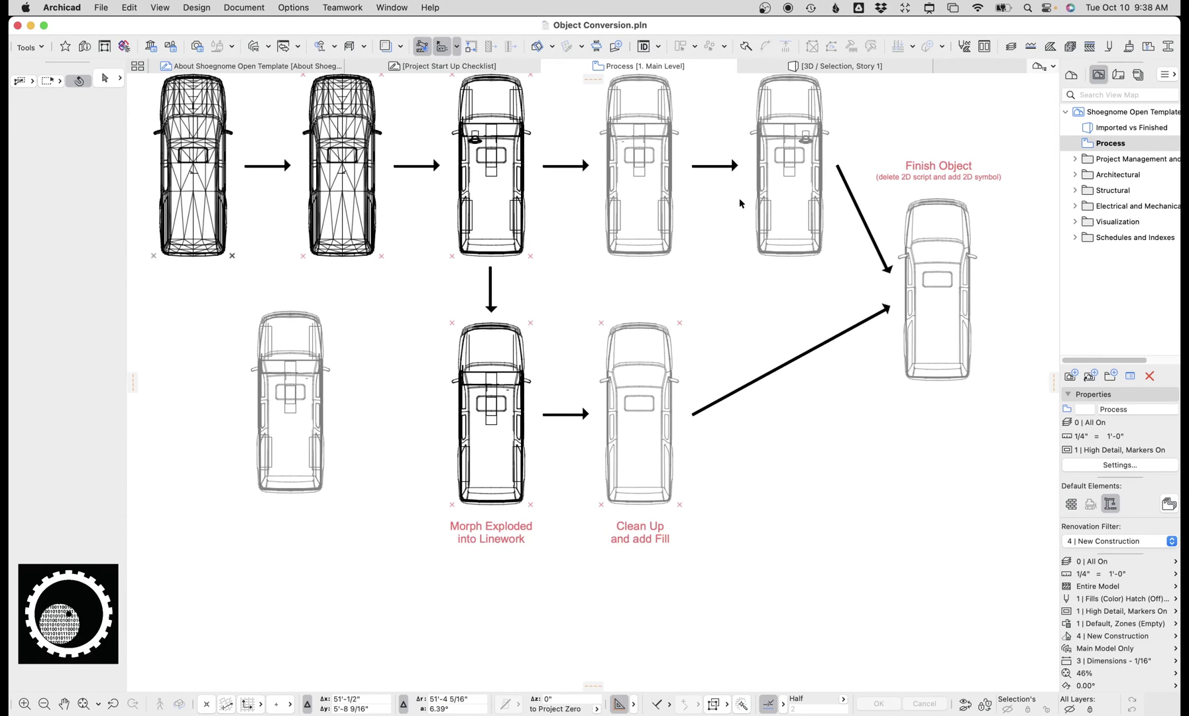
pyautogui.click(494, 175)
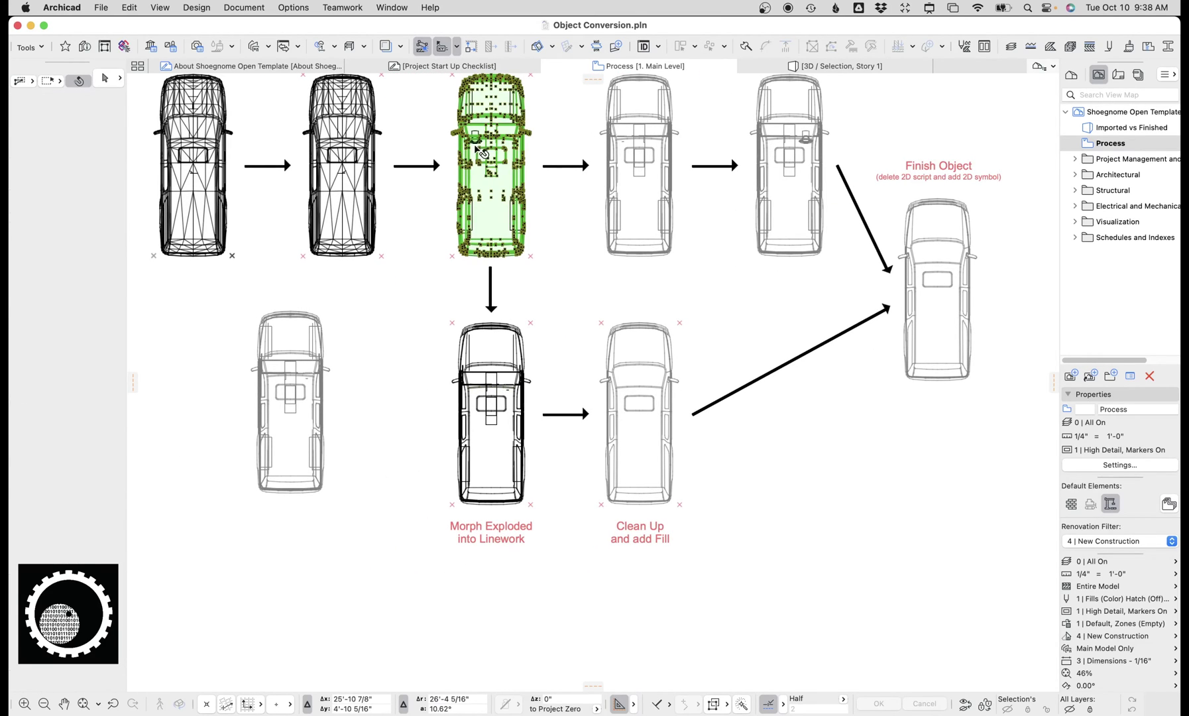
pyautogui.click(493, 174)
pyautogui.press('Escape')
pyautogui.press('super+shift+d')
pyautogui.click(492, 174)
pyautogui.scroll(-6, 452, 440)
pyautogui.hscroll(-2, 452, 440)
pyautogui.click(437, 542)
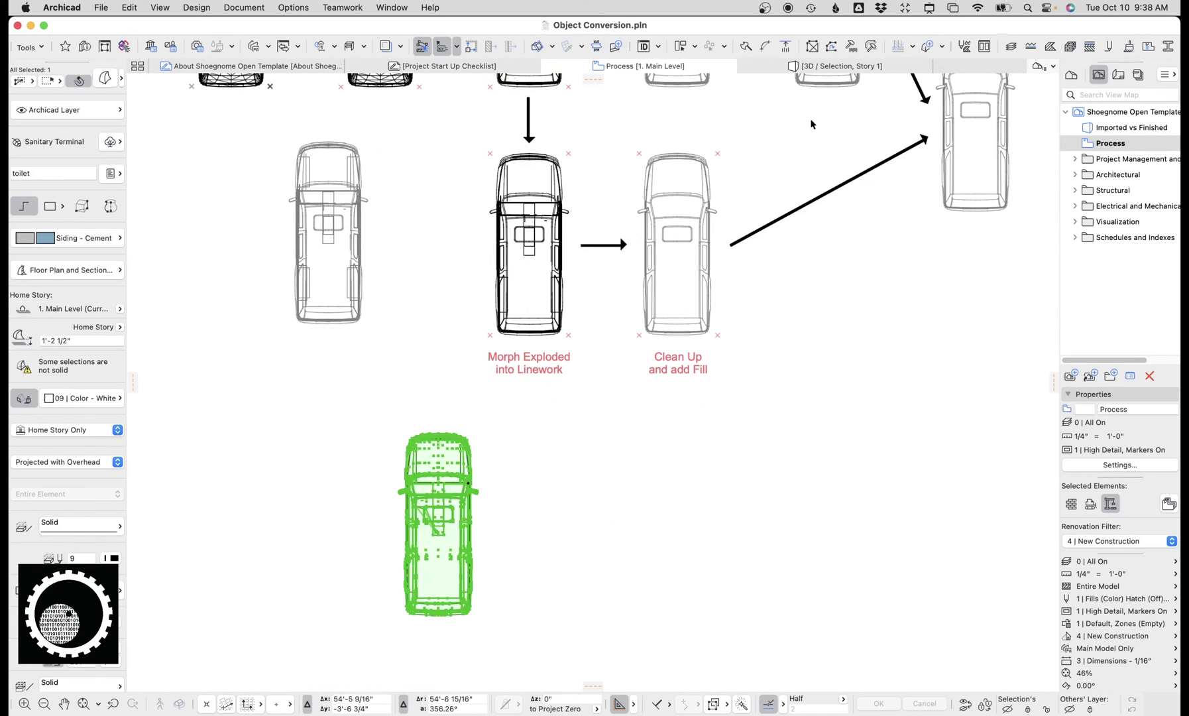
# Find the Explode into Current View command and explode the copied morph car into 2D linework.
pyautogui.click(429, 7)
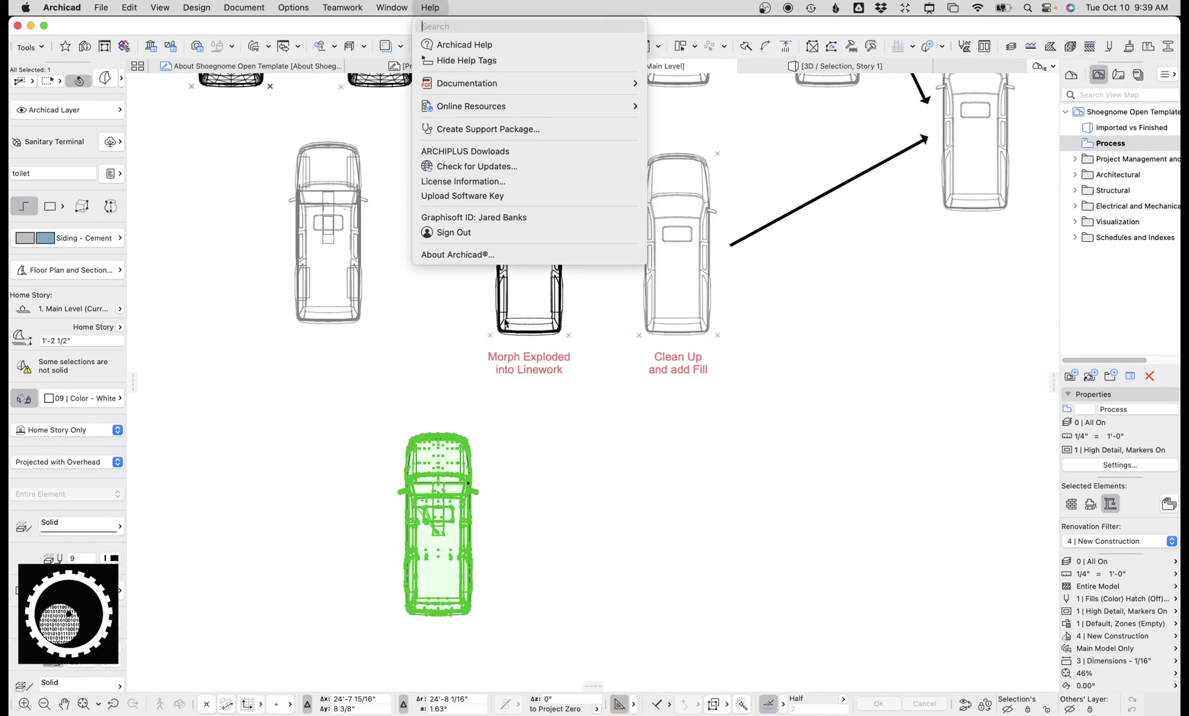
pyautogui.click(457, 493)
pyautogui.rightClick(458, 489)
pyautogui.moveTo(557, 713)
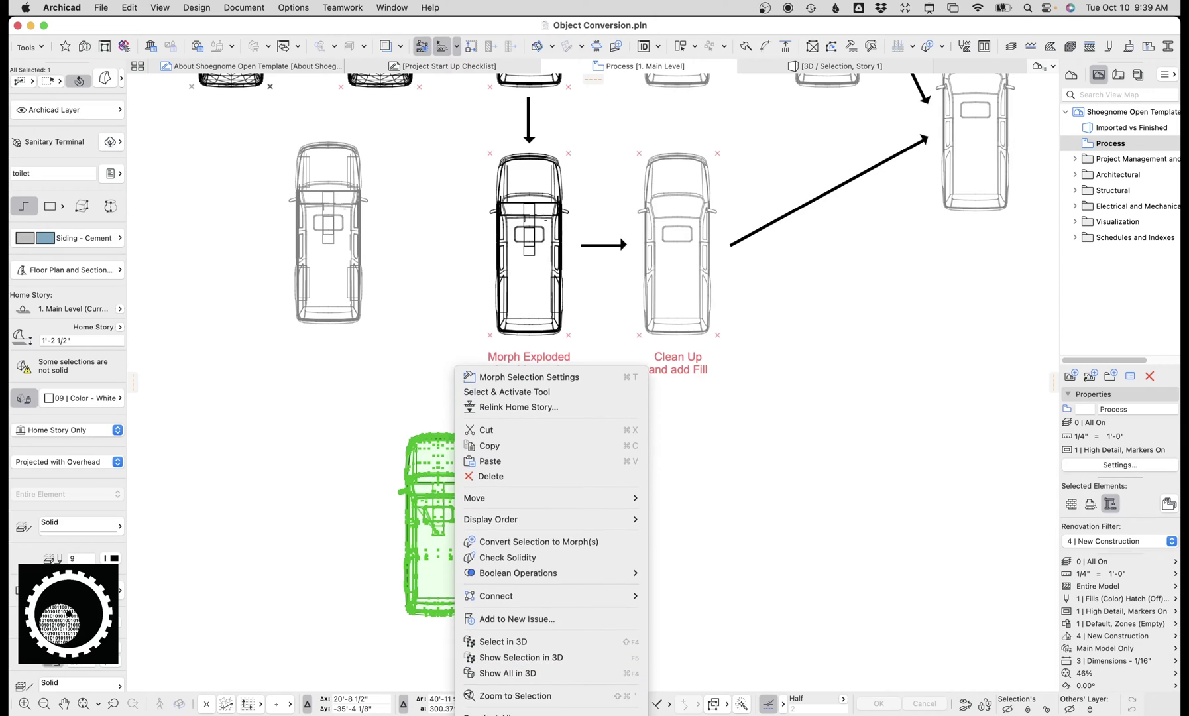
pyautogui.moveTo(594, 504)
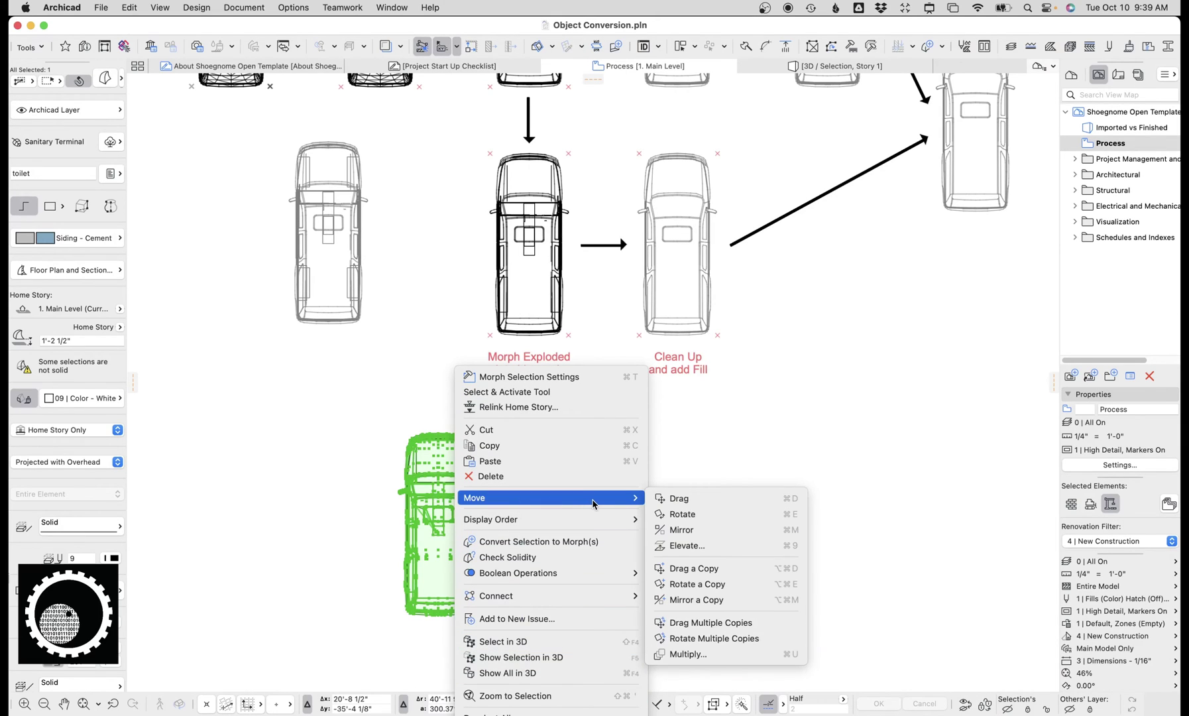
pyautogui.press('Escape')
pyautogui.click(430, 7)
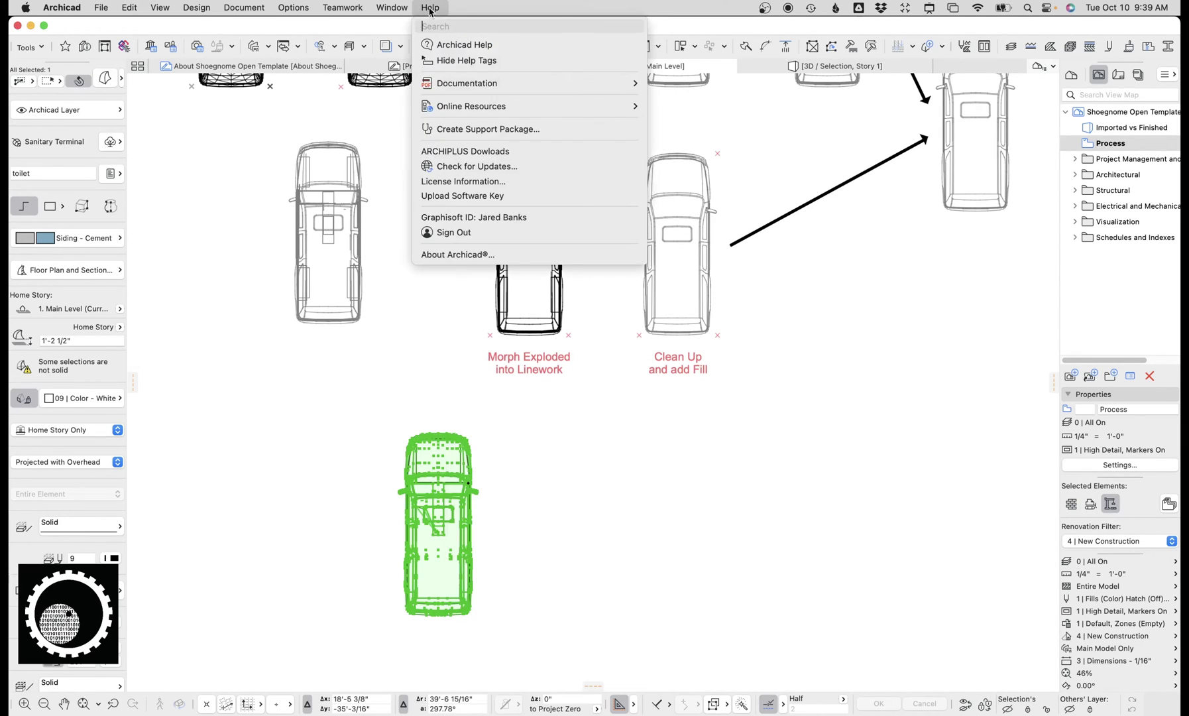
pyautogui.write('explode')
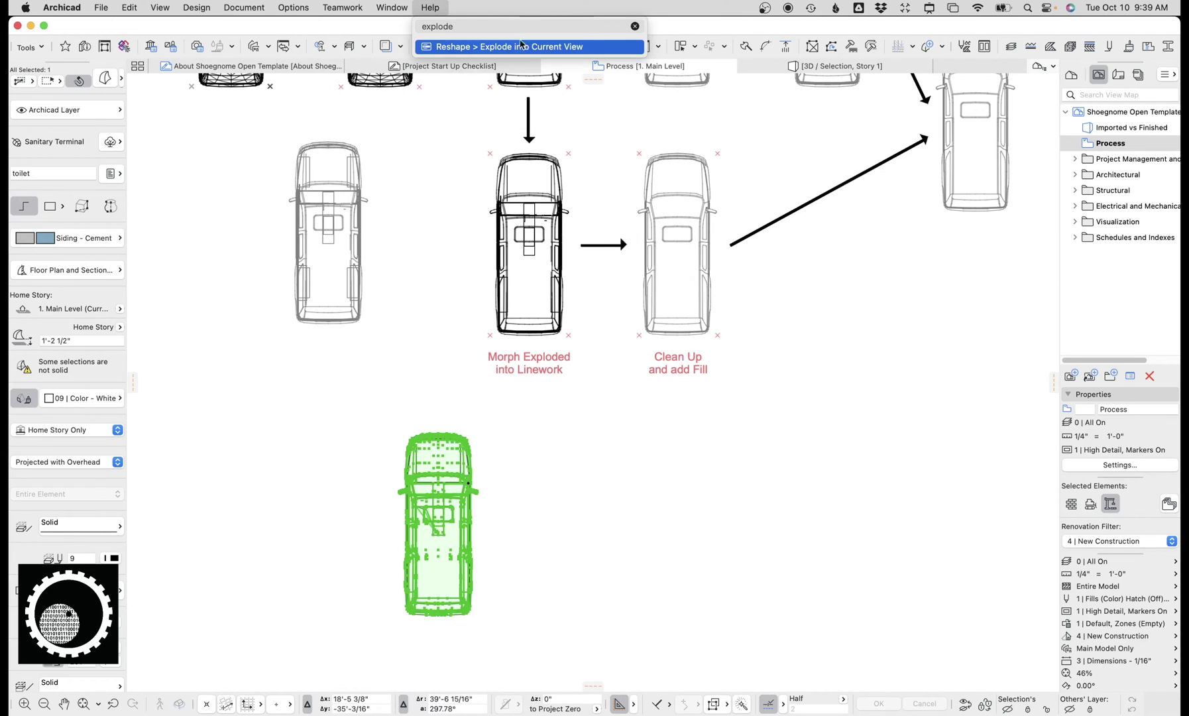
pyautogui.moveTo(525, 51)
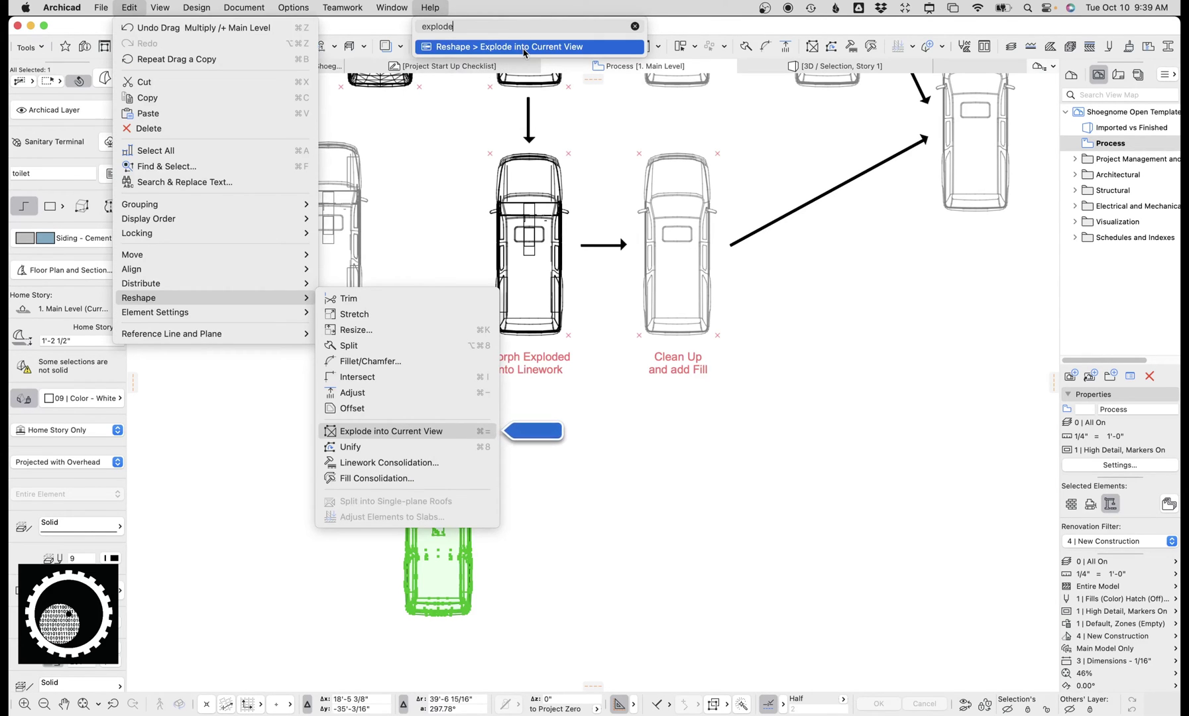
pyautogui.click(525, 47)
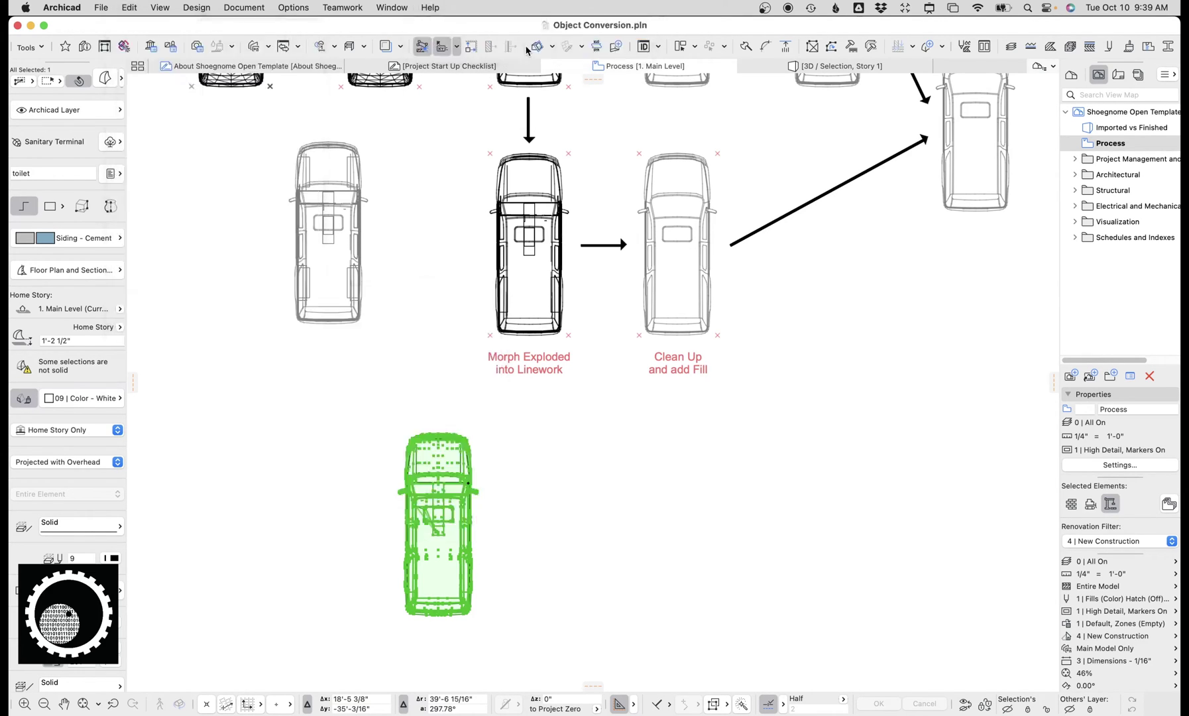
pyautogui.click(685, 244)
# Delete groups of stray interior lines from the exploded copy of the car.
pyautogui.moveTo(390, 419); pyautogui.dragTo(508, 648)
pyautogui.press('Escape')
pyautogui.scroll(6, 443, 536)
pyautogui.scroll(4, 469, 539)
pyautogui.moveTo(485, 565); pyautogui.dragTo(391, 472)
pyautogui.press('Delete')
pyautogui.moveTo(482, 319); pyautogui.dragTo(445, 279)
pyautogui.press('Delete')
pyautogui.moveTo(492, 213); pyautogui.dragTo(380, 160)
pyautogui.press('Delete')
# Select the lower and right-hand lines of the sunroof outline and recolor them with the red pen.
pyautogui.scroll(-6, 491, 330)
pyautogui.moveTo(530, 401); pyautogui.dragTo(485, 346)
pyautogui.click(111, 237)
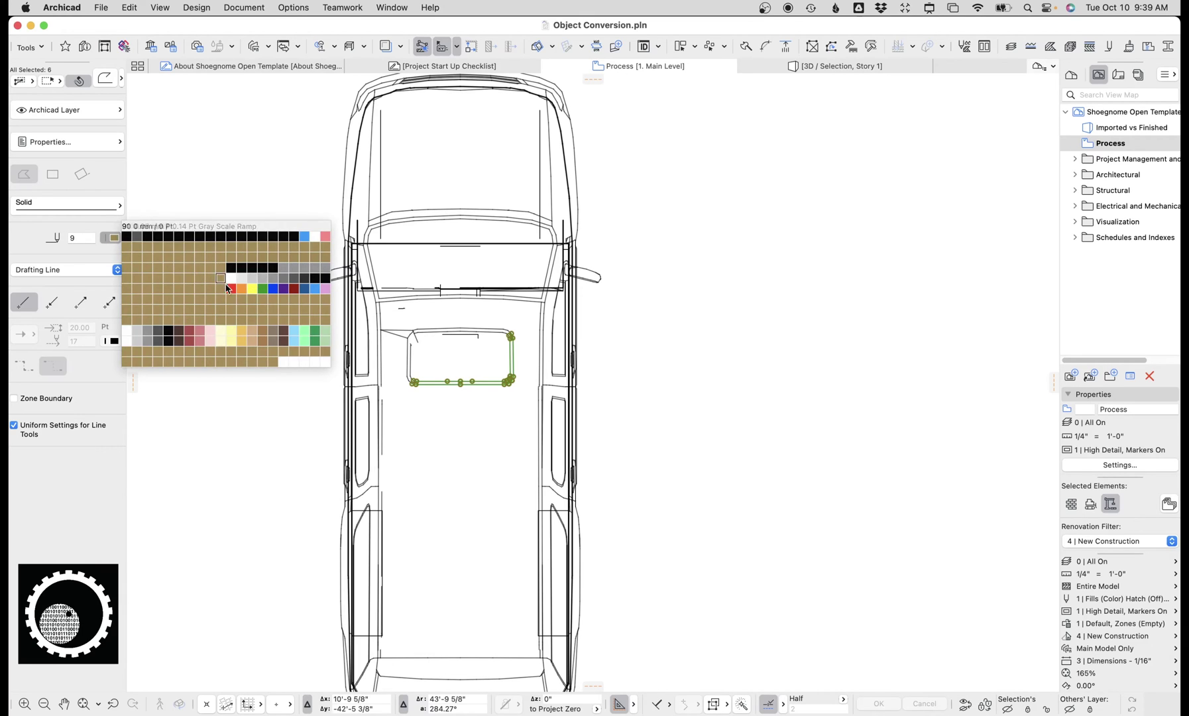
pyautogui.click(225, 286)
pyautogui.click(110, 237)
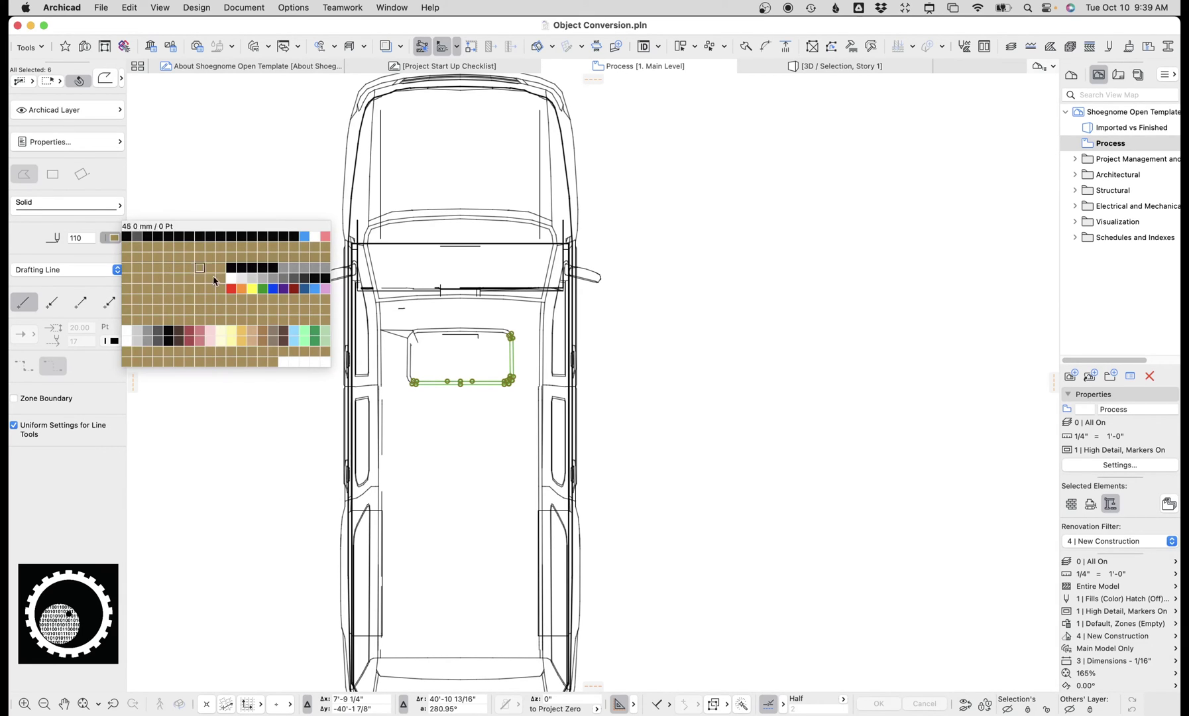
pyautogui.click(234, 289)
pyautogui.click(237, 411)
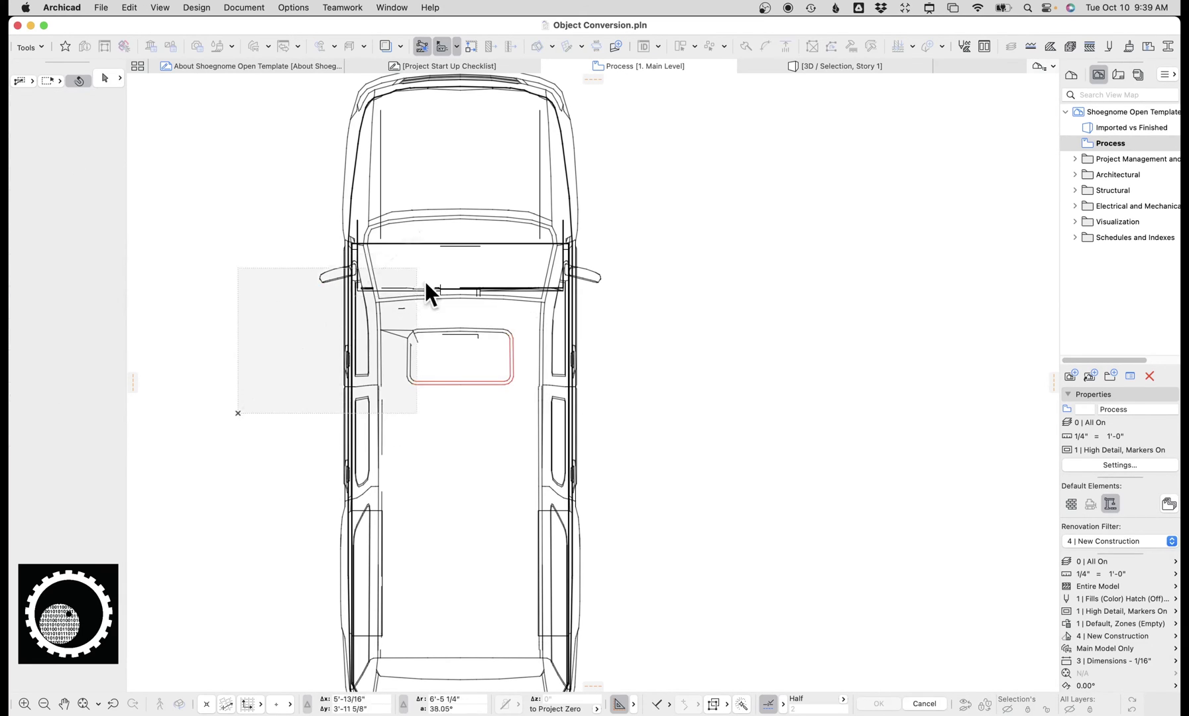
# Compare the Morph Exploded into Linework car with the cleaned-up linework of the Clean Up and add Fill car.
pyautogui.scroll(-2, 438, 308)
pyautogui.scroll(-3, 537, 327)
pyautogui.moveTo(675, 135); pyautogui.dragTo(274, 630, button='middle')
pyautogui.scroll(2, 586, 324)
pyautogui.moveTo(563, 328); pyautogui.dragTo(747, 278, button='middle')
pyautogui.click(669, 170)
pyautogui.click(656, 92)
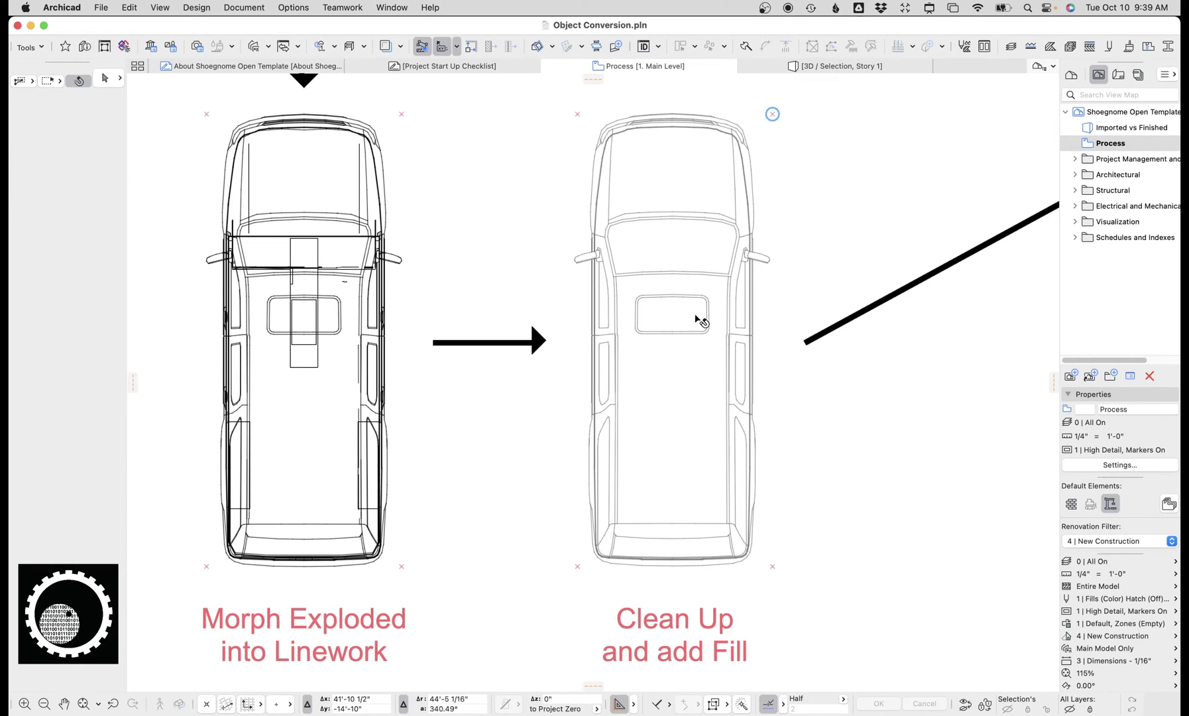
pyautogui.click(681, 358)
pyautogui.scroll(-3, 682, 358)
pyautogui.moveTo(640, 380); pyautogui.dragTo(888, 441)
pyautogui.press('Escape')
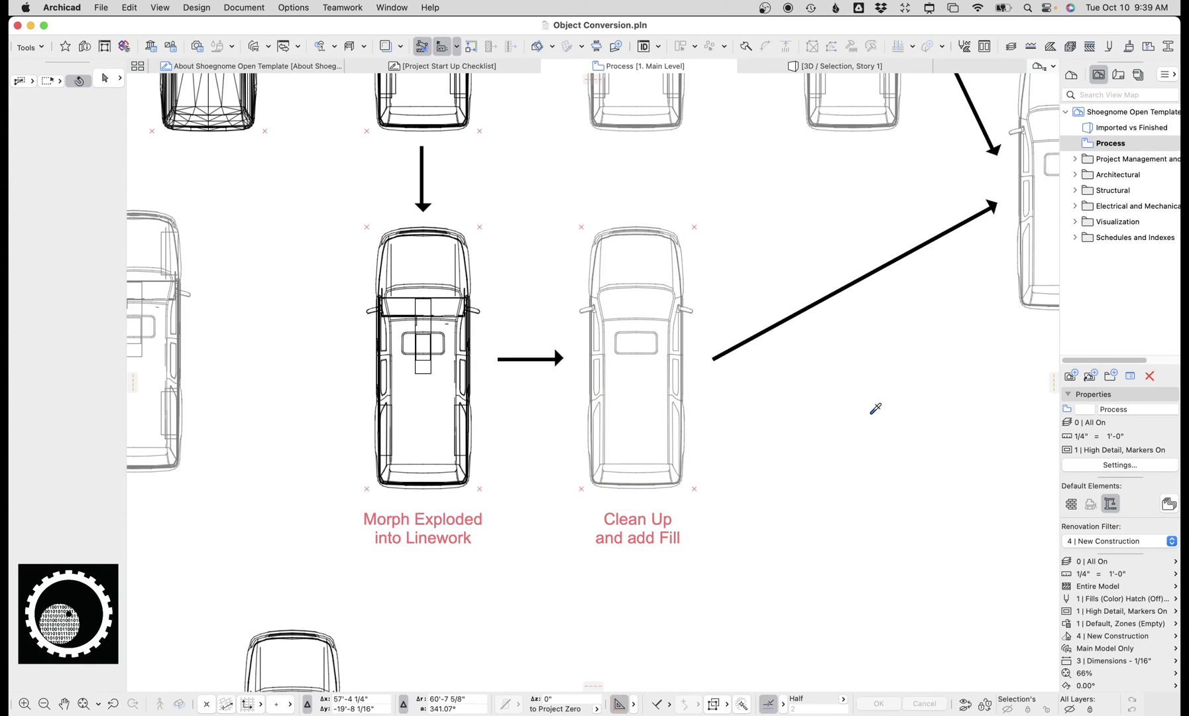
# Draw a rectangular background drafting fill enclosing the whole Clean Up and add Fill car.
pyautogui.click(541, 204)
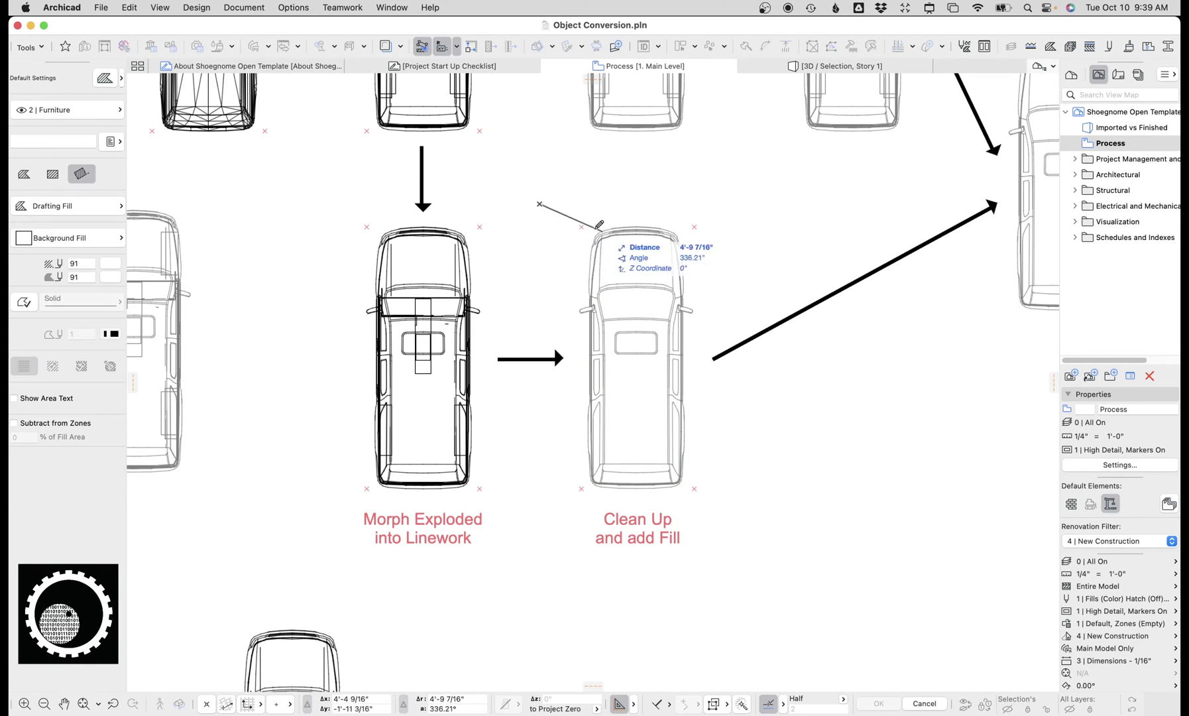
pyautogui.press('Escape')
pyautogui.click(570, 213)
pyautogui.click(705, 213)
pyautogui.click(705, 501)
pyautogui.press('Escape')
pyautogui.click(700, 448)
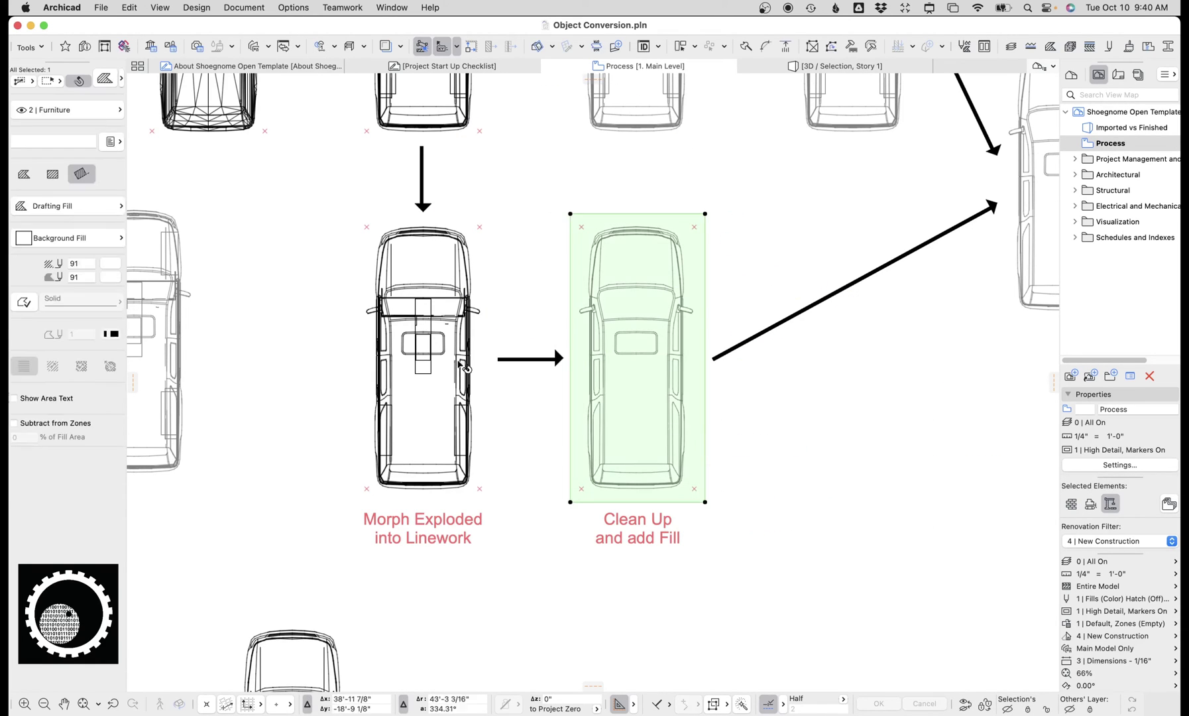
# Give the rectangular fill a solid contour in pen 1.
pyautogui.press('Escape')
pyautogui.scroll(1, 676, 247)
pyautogui.scroll(1, 687, 257)
pyautogui.click(706, 263)
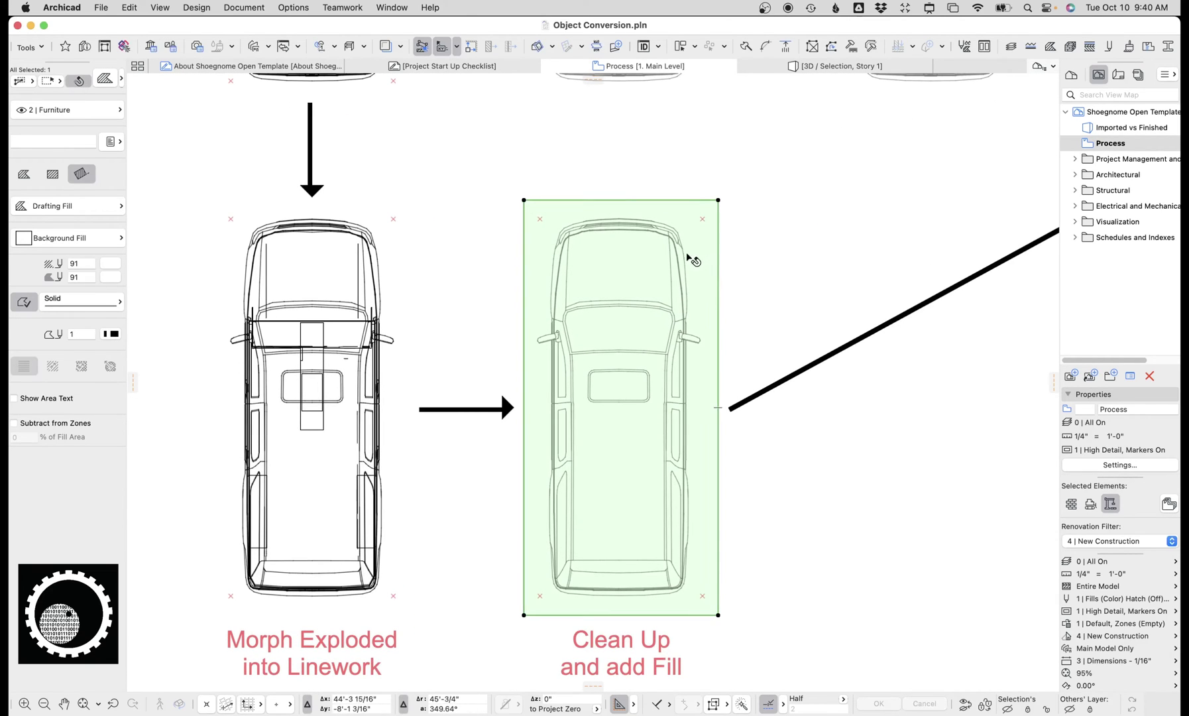
# Cut the rectangular fill down to the left half of the car, following its outer outline and ending at the centerline.
pyautogui.press('Escape')
pyautogui.click(718, 346)
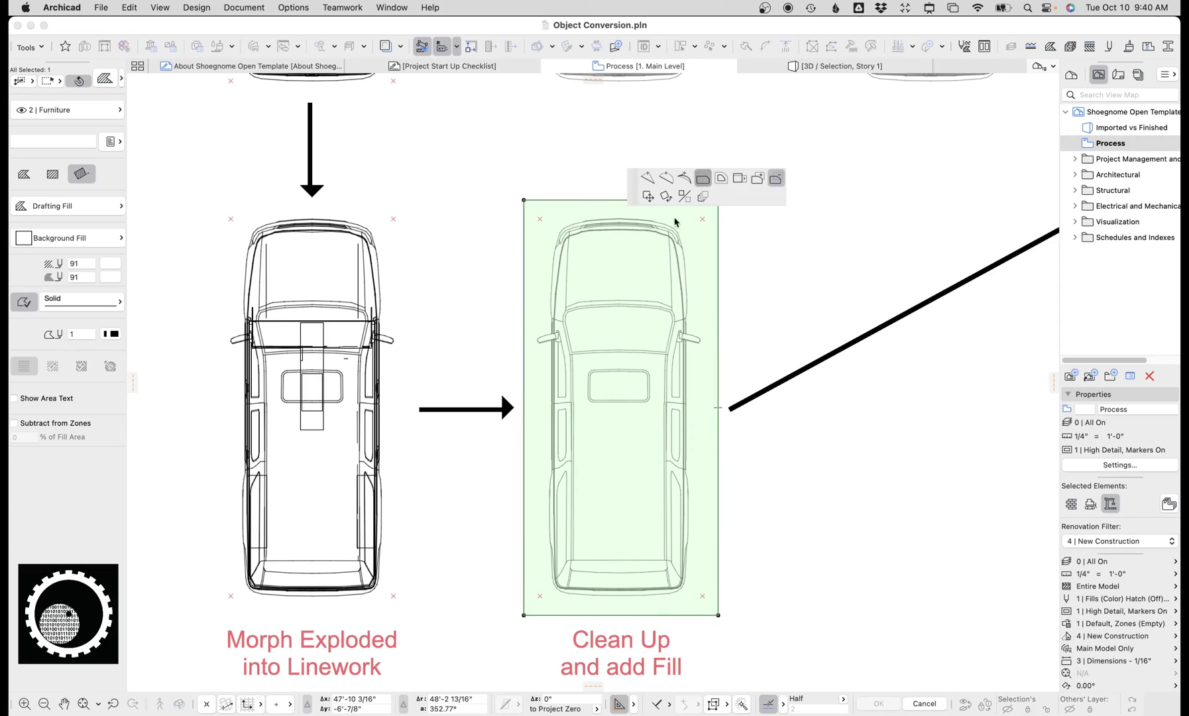
pyautogui.click(620, 304)
pyautogui.keyDown('super'); pyautogui.click(536, 253); pyautogui.keyUp('super')
pyautogui.press('Escape')
pyautogui.click(592, 334)
pyautogui.press('super+z')
pyautogui.press('cmd+shift+z')
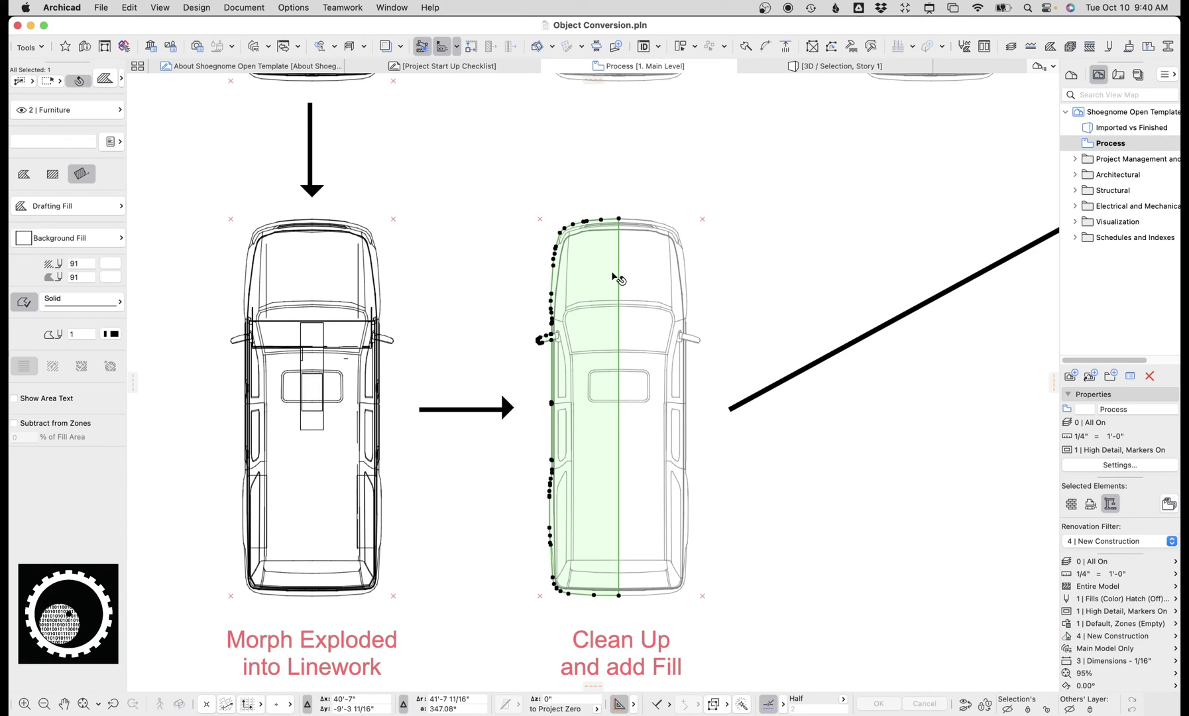
# Mirror a copy of the half fill about the car's centerline and unify both halves into one fill.
pyautogui.click(619, 268)
pyautogui.click(618, 310)
pyautogui.keyDown('shift'); pyautogui.click(604, 290); pyautogui.keyUp('shift')
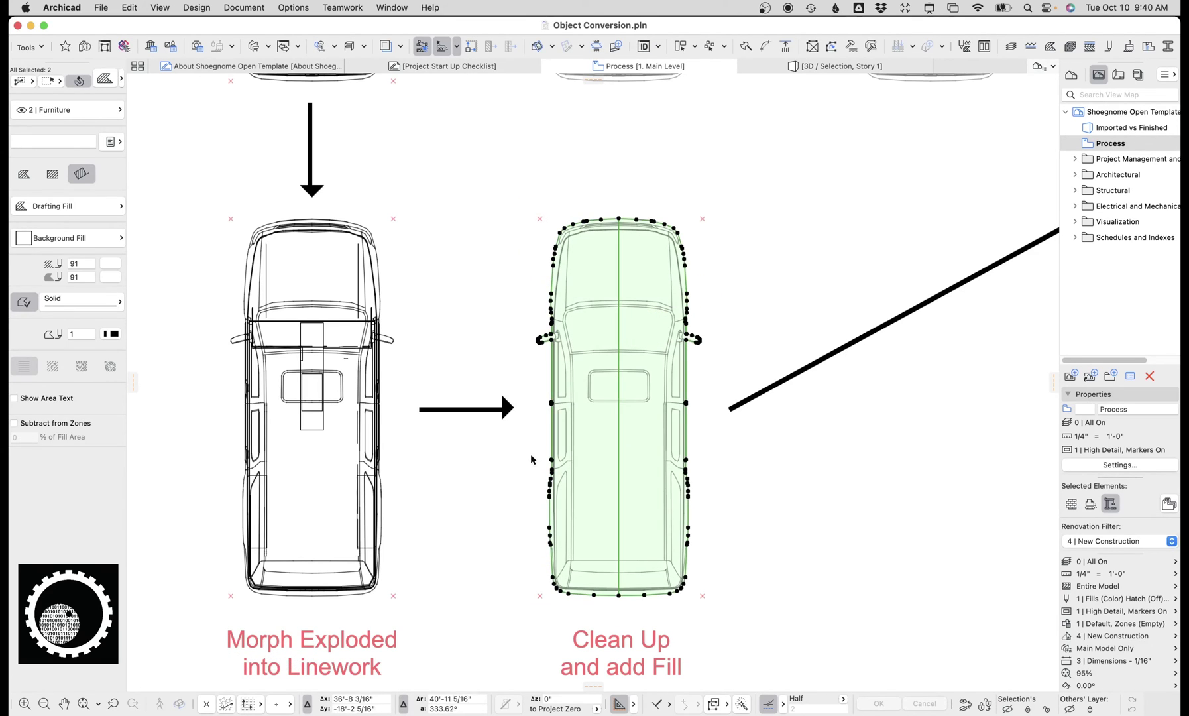
pyautogui.click(866, 47)
pyautogui.click(698, 407)
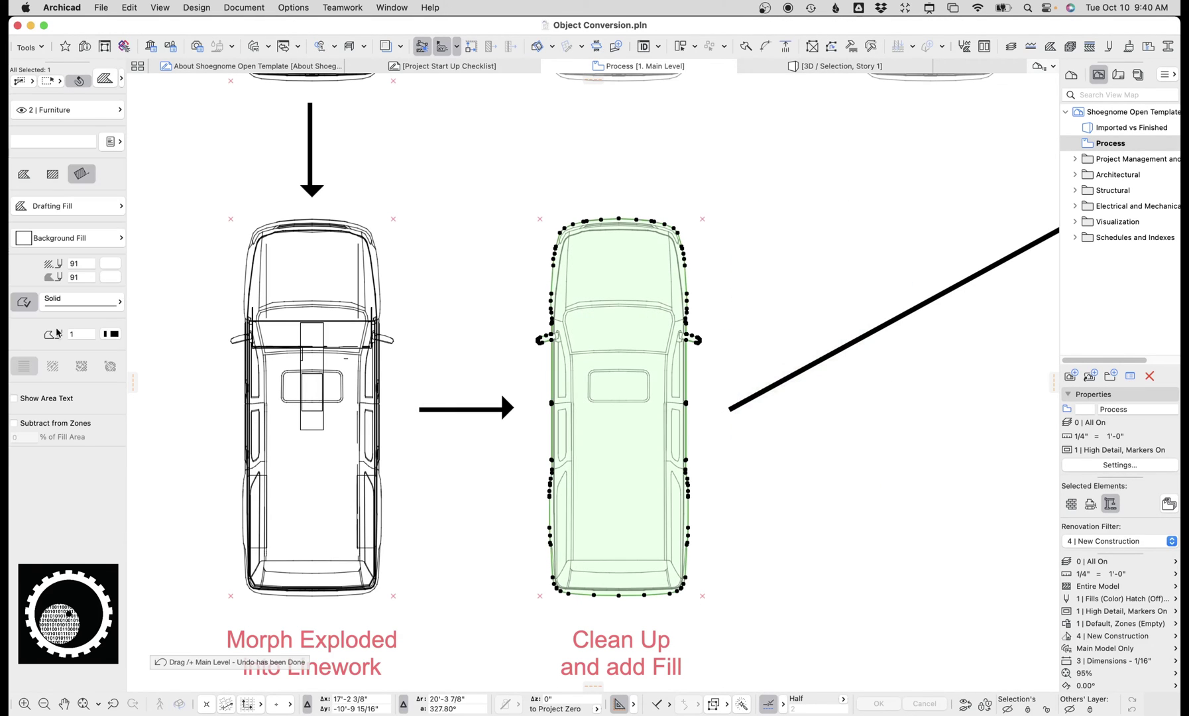
# Delete the stray copy of the car-shaped fill beside the Clean Up and add Fill car.
pyautogui.press('Escape')
pyautogui.scroll(-3, 759, 492)
pyautogui.moveTo(841, 573); pyautogui.dragTo(696, 356)
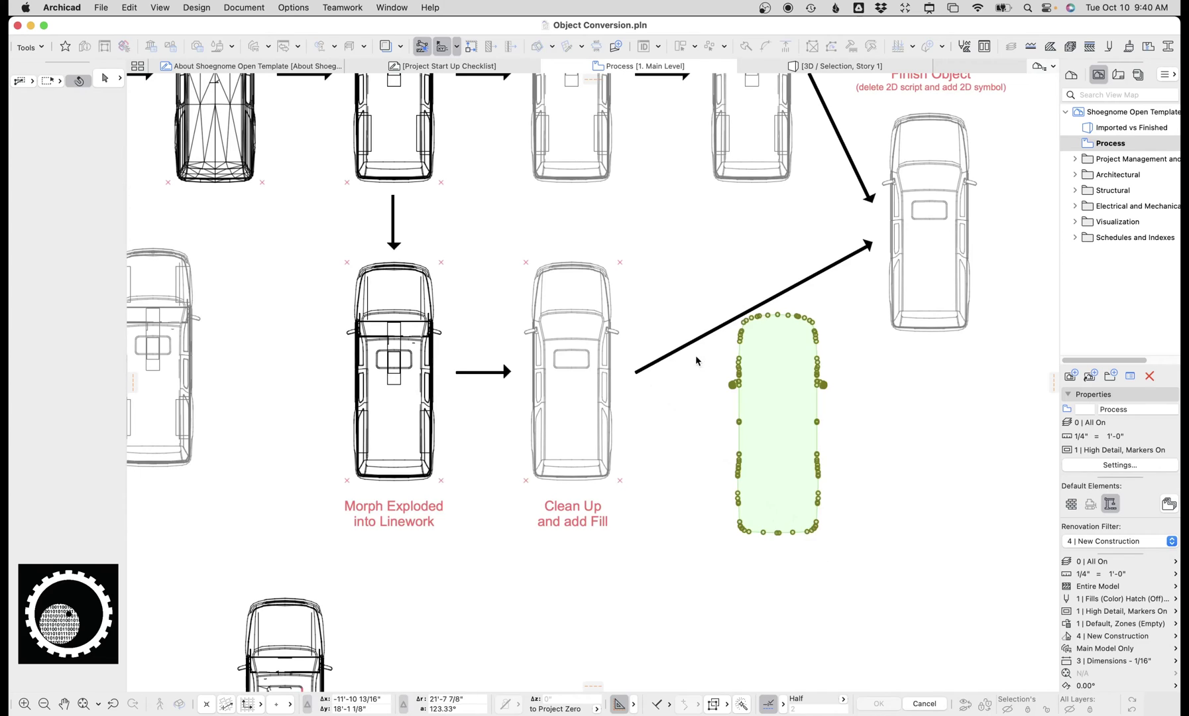
pyautogui.press('Delete')
pyautogui.scroll(2, 541, 307)
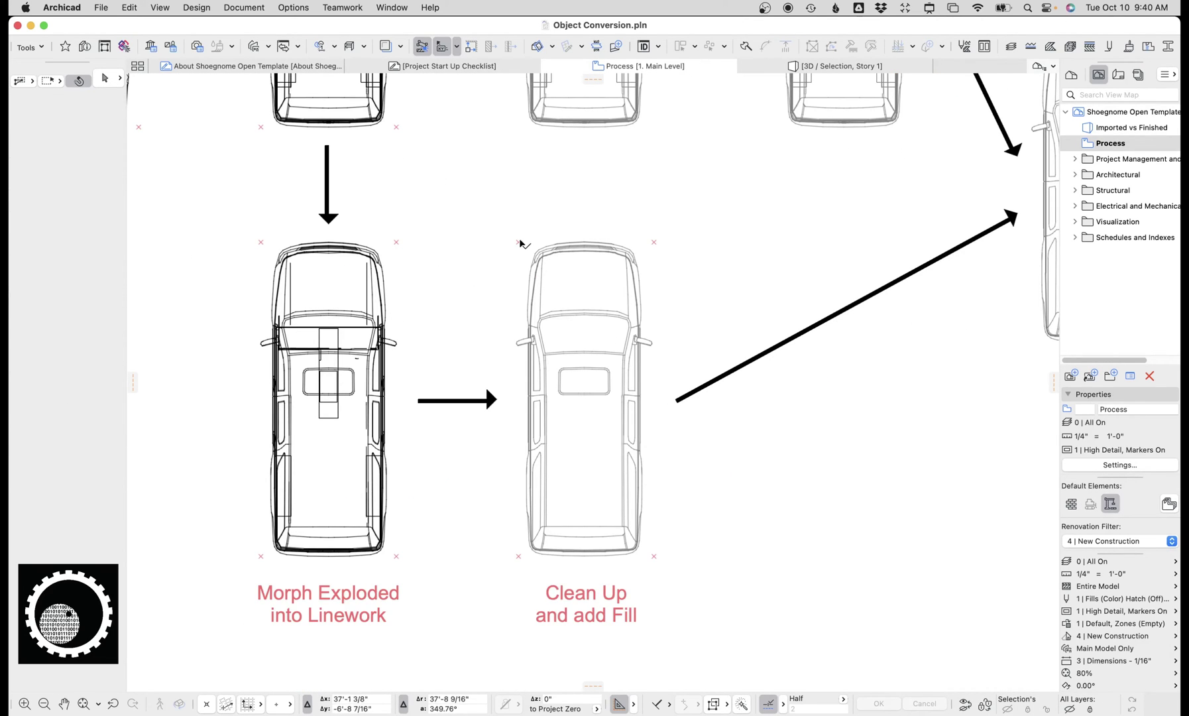
# Select the placed New Object 1 car beside the Morph Exploded into Linework car and open it for library part editing.
pyautogui.moveTo(499, 220); pyautogui.dragTo(673, 559)
pyautogui.press('super')
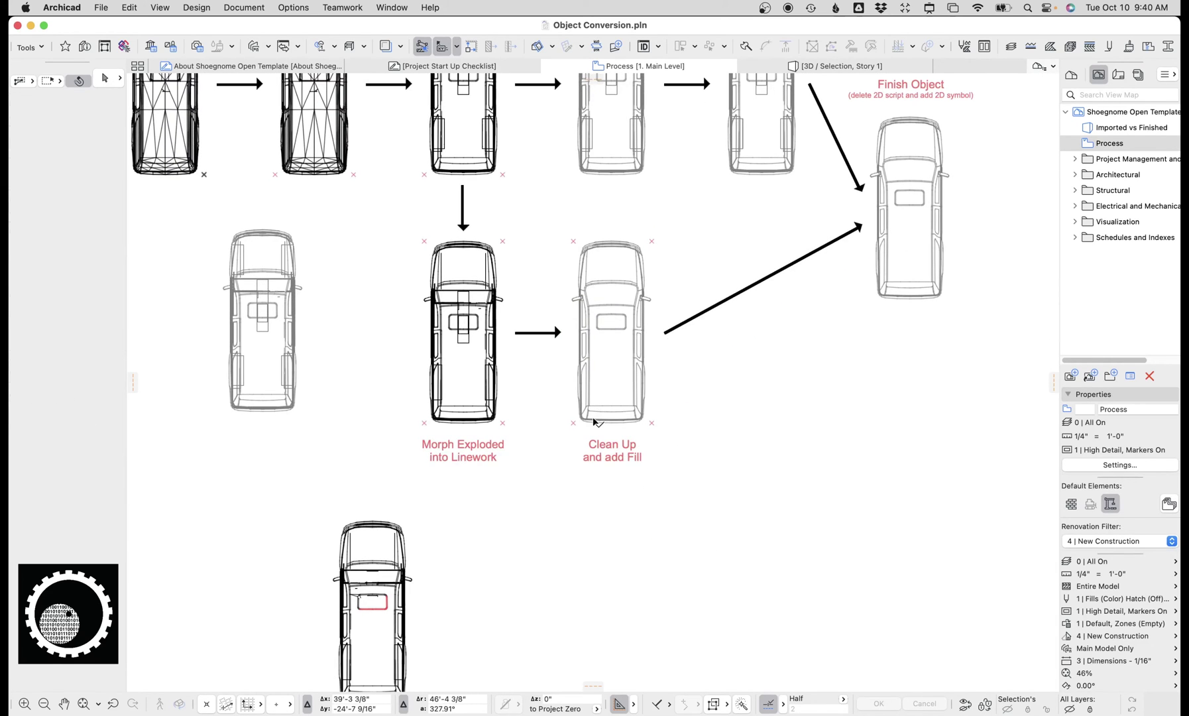
pyautogui.moveTo(231, 291); pyautogui.dragTo(355, 390)
pyautogui.moveTo(317, 368); pyautogui.dragTo(416, 433, button='middle')
pyautogui.scroll(2, 363, 371)
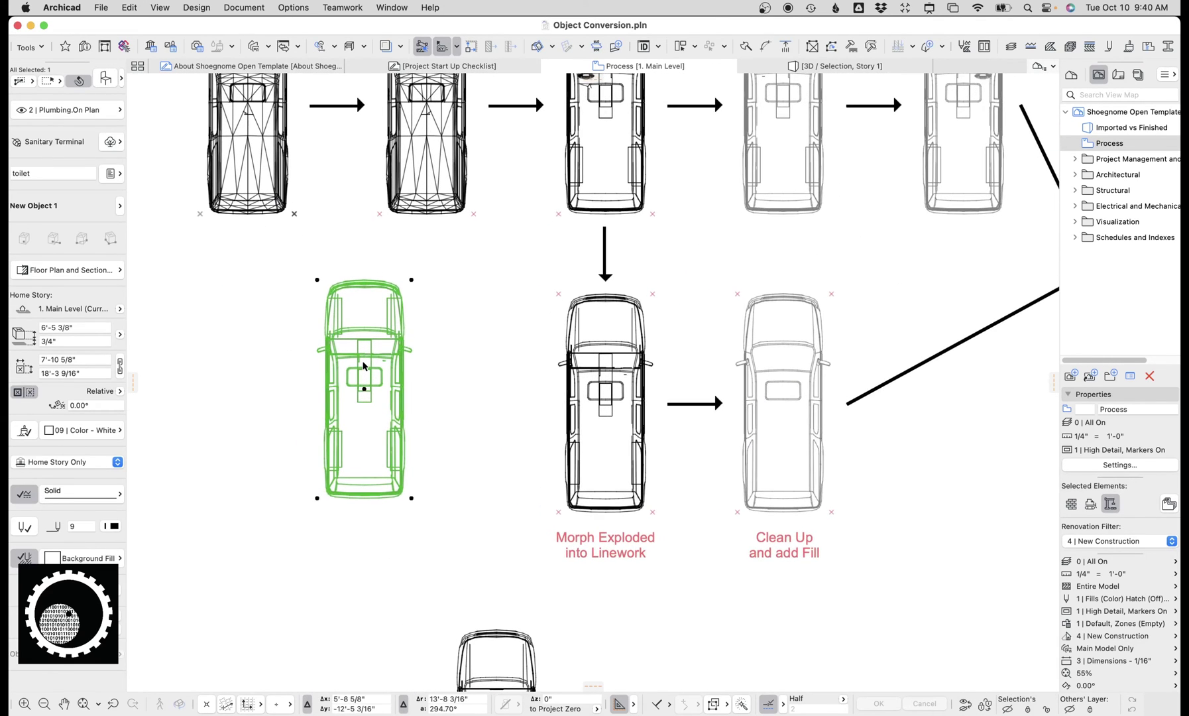
pyautogui.click(101, 7)
pyautogui.moveTo(171, 244)
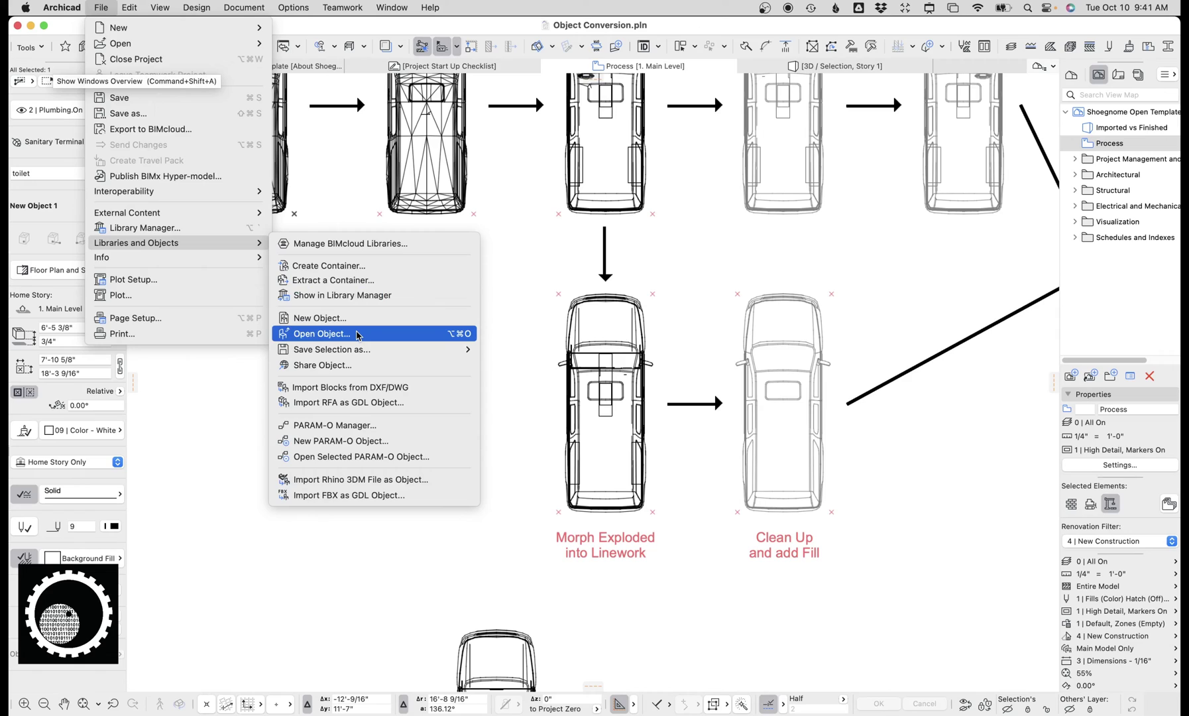
pyautogui.click(357, 334)
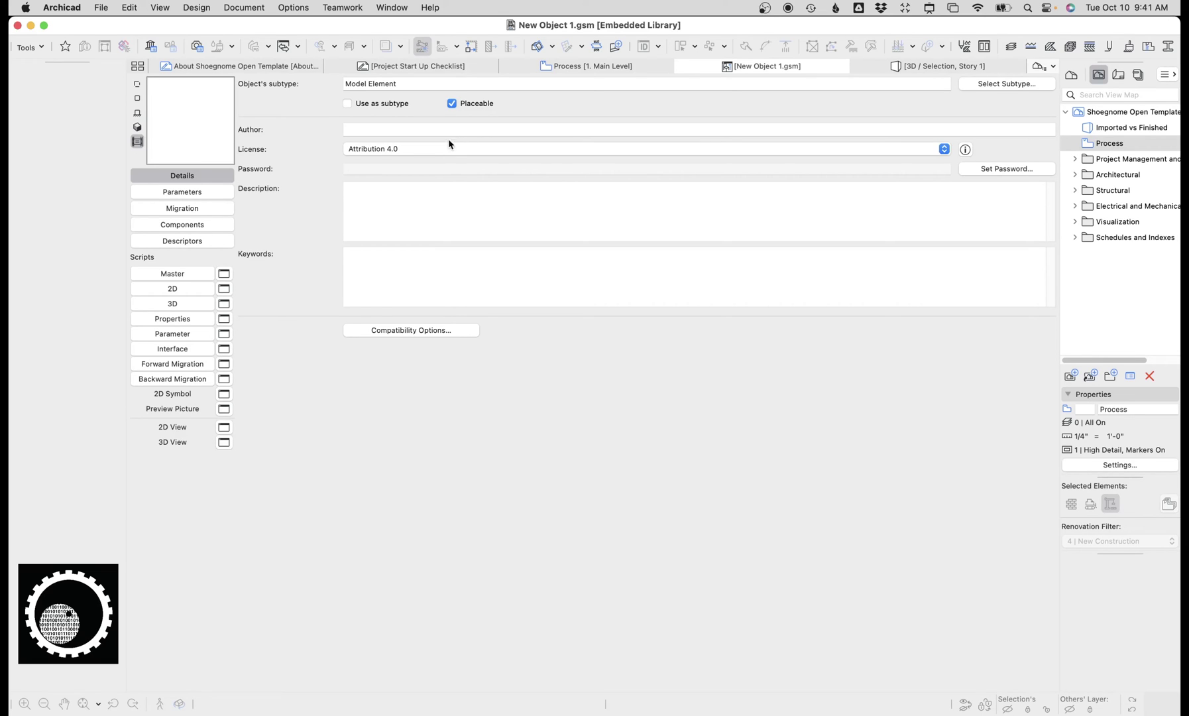
# Rename the object's surface parameters materialAttribute_2 to engine and materialAttribute_4 to pickles.
pyautogui.click(203, 195)
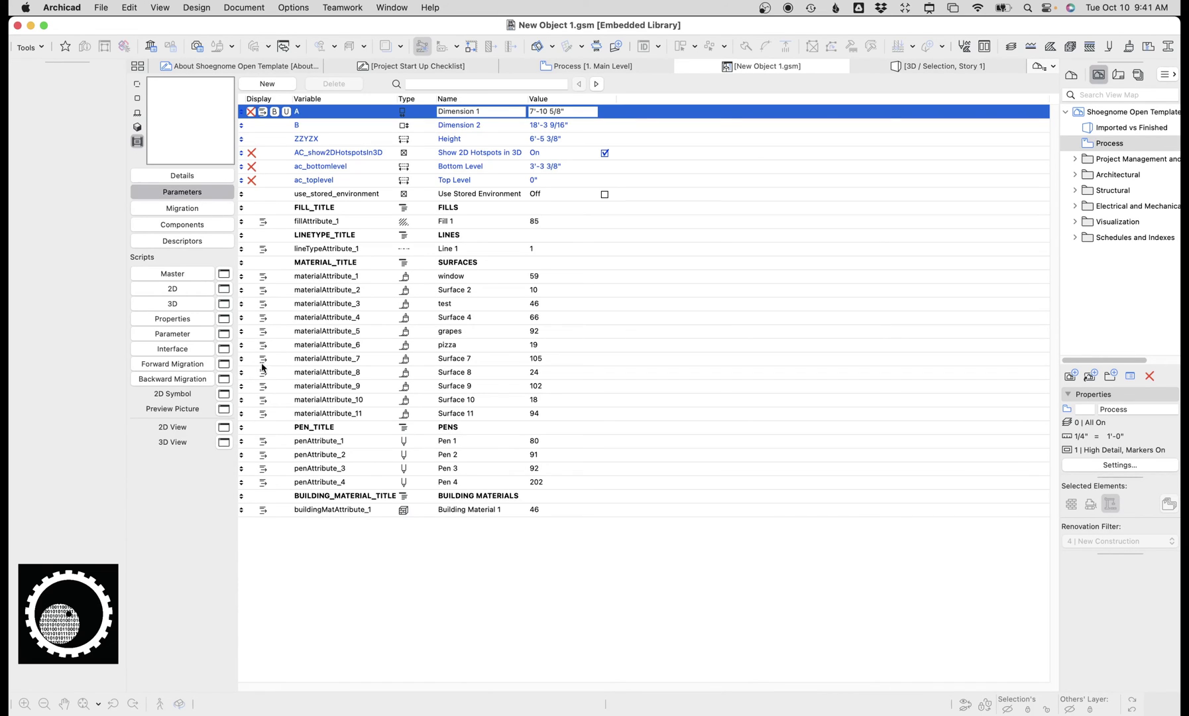
pyautogui.click(473, 290)
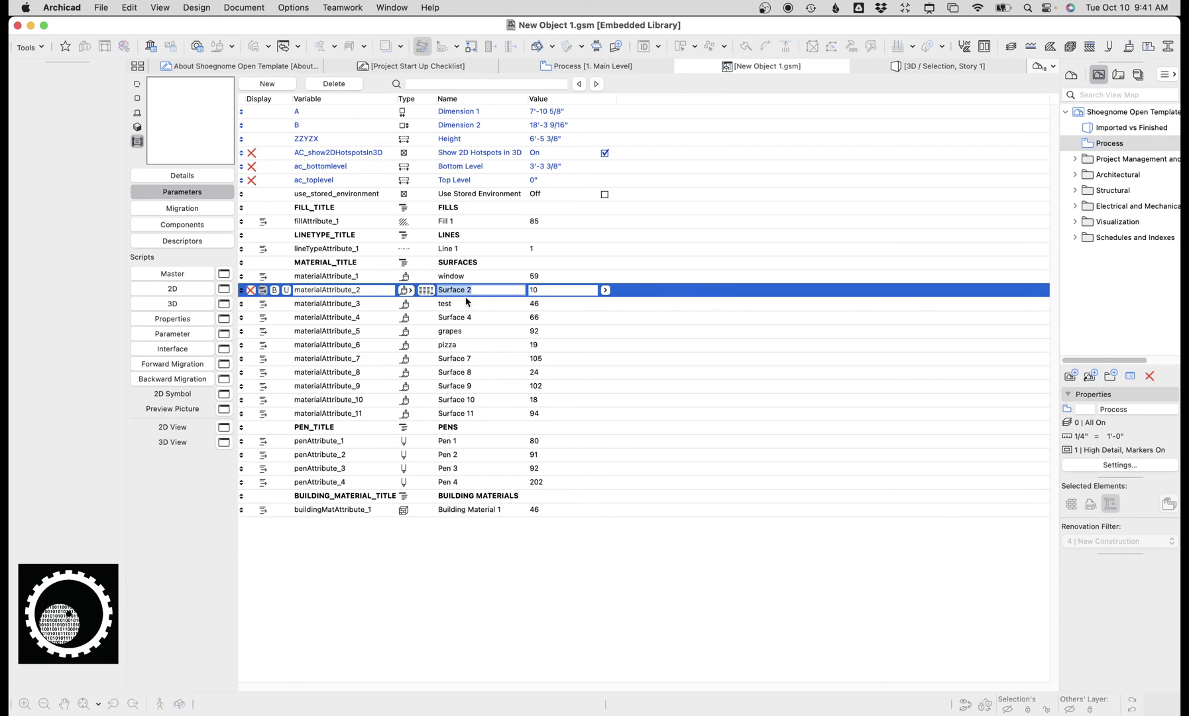
pyautogui.write('engine')
pyautogui.click(473, 344)
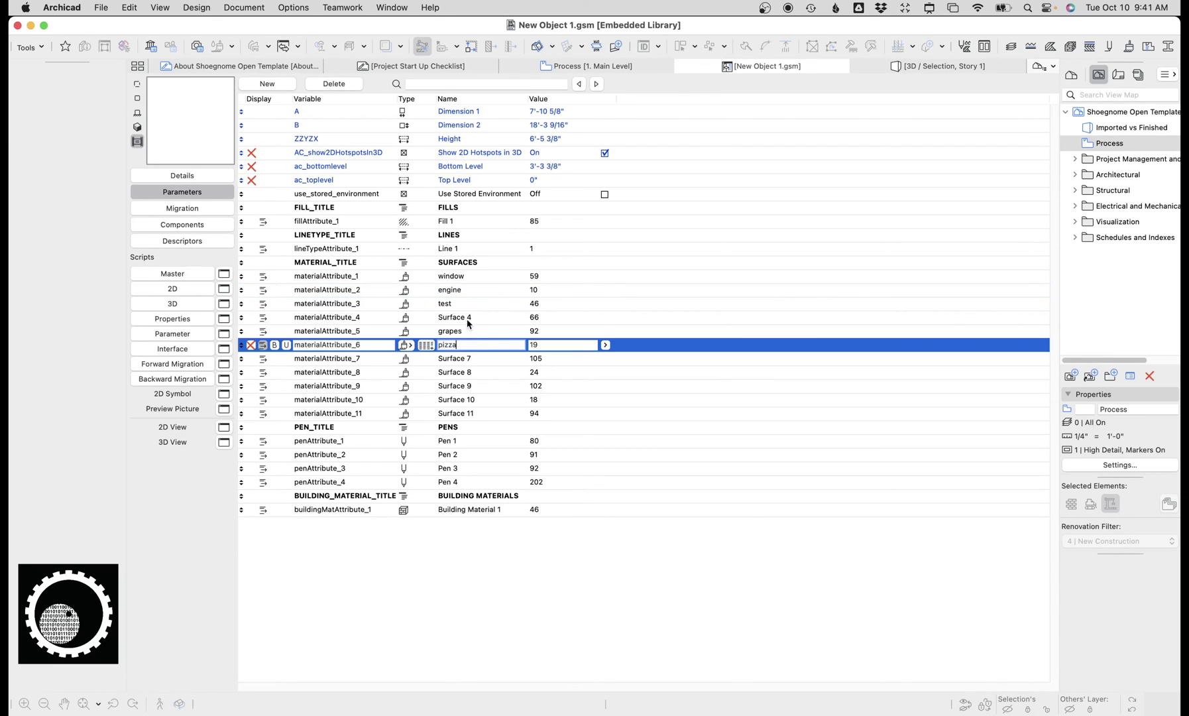
pyautogui.click(473, 318)
pyautogui.moveTo(476, 316); pyautogui.dragTo(403, 321)
pyautogui.write('pickles')
pyautogui.click(630, 277)
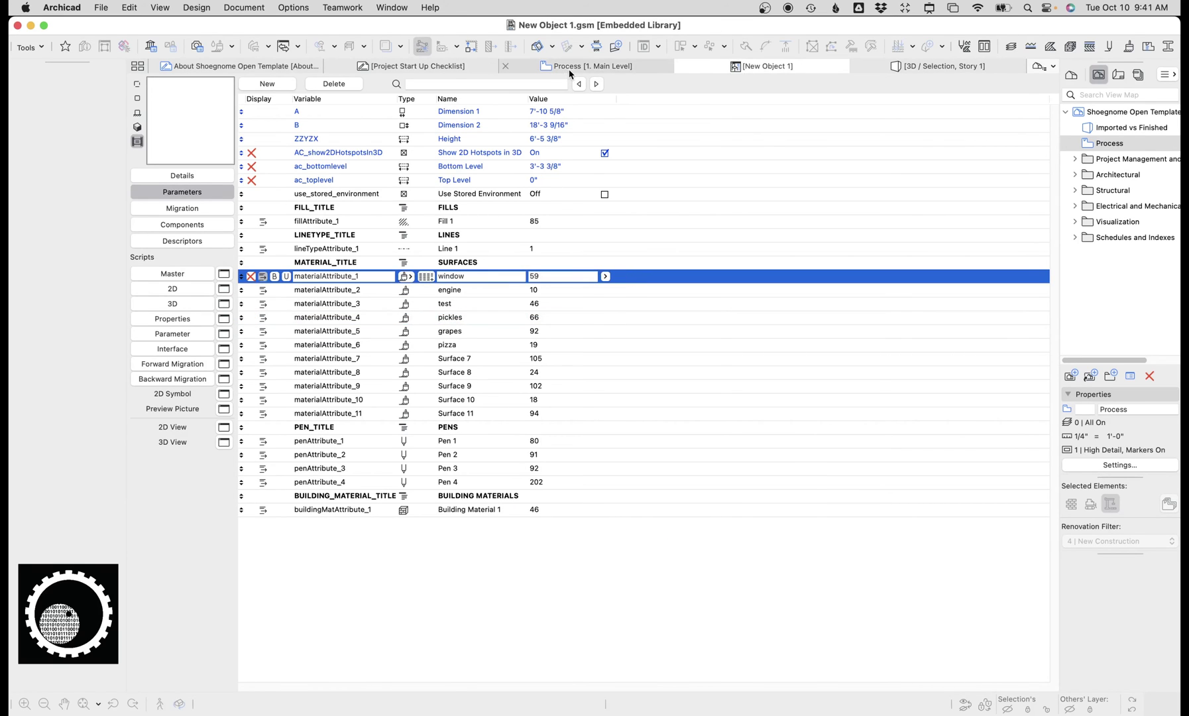
# Check the renamed surface parameters in the placed car object's custom settings on the Process plan.
pyautogui.click(575, 68)
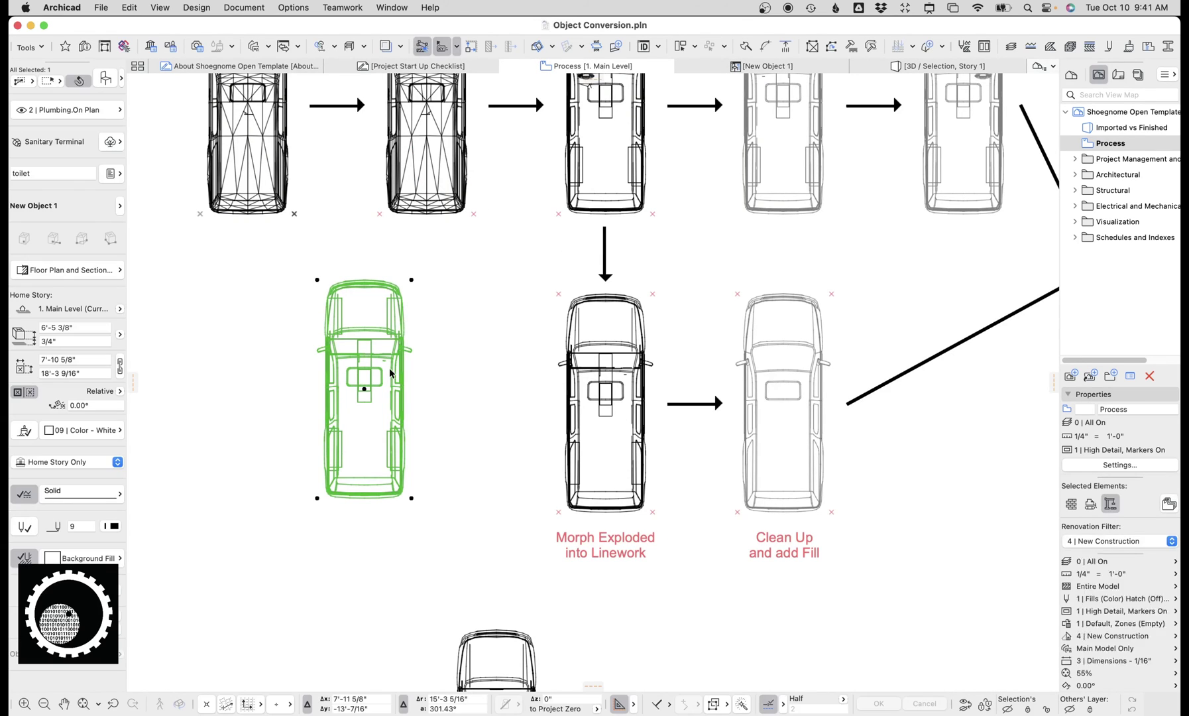
pyautogui.doubleClick(385, 339)
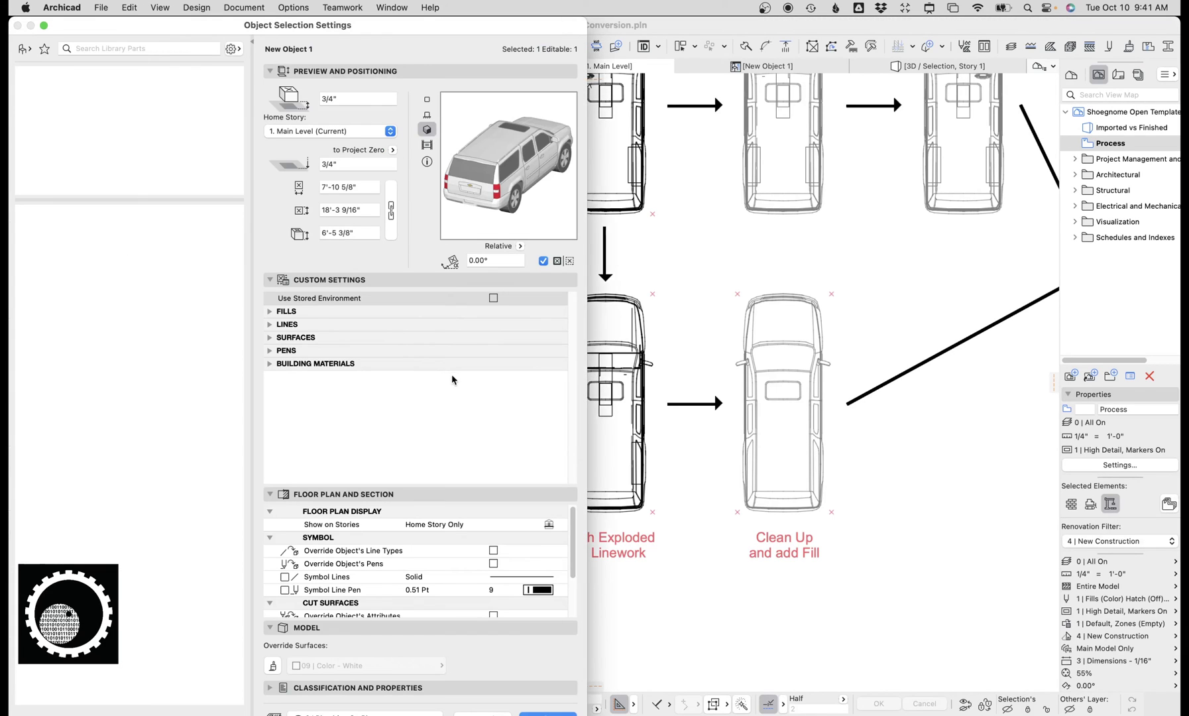
pyautogui.click(269, 340)
pyautogui.click(303, 393)
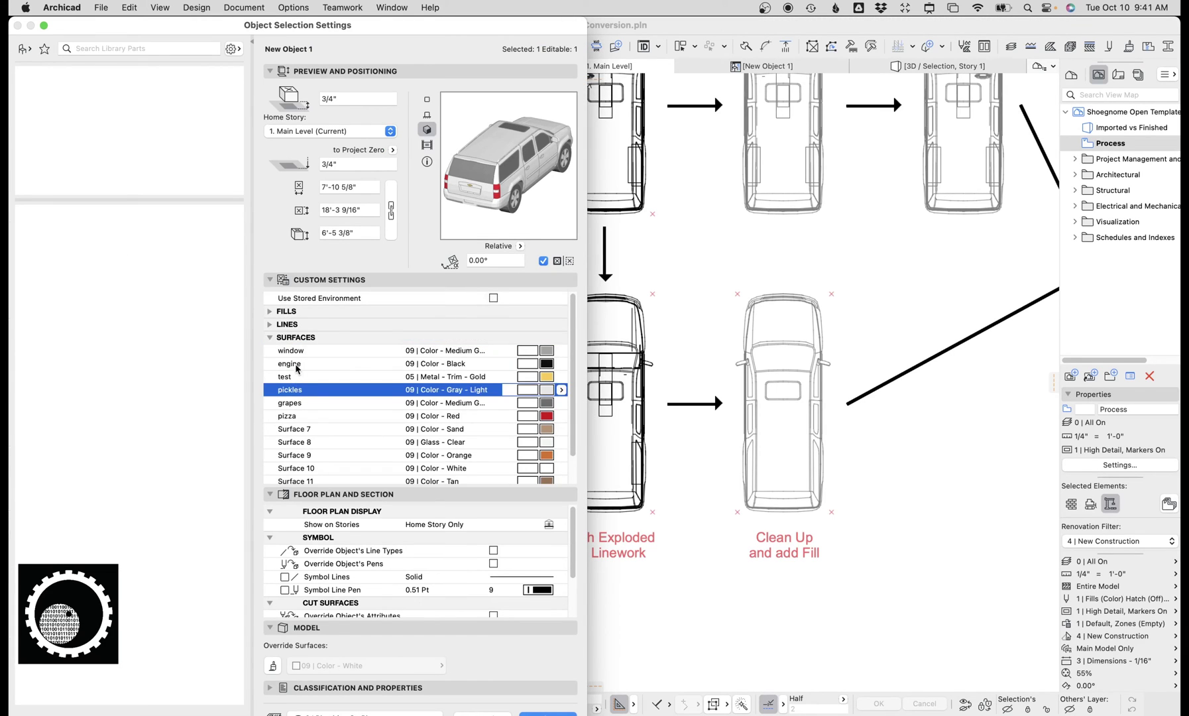
pyautogui.click(296, 365)
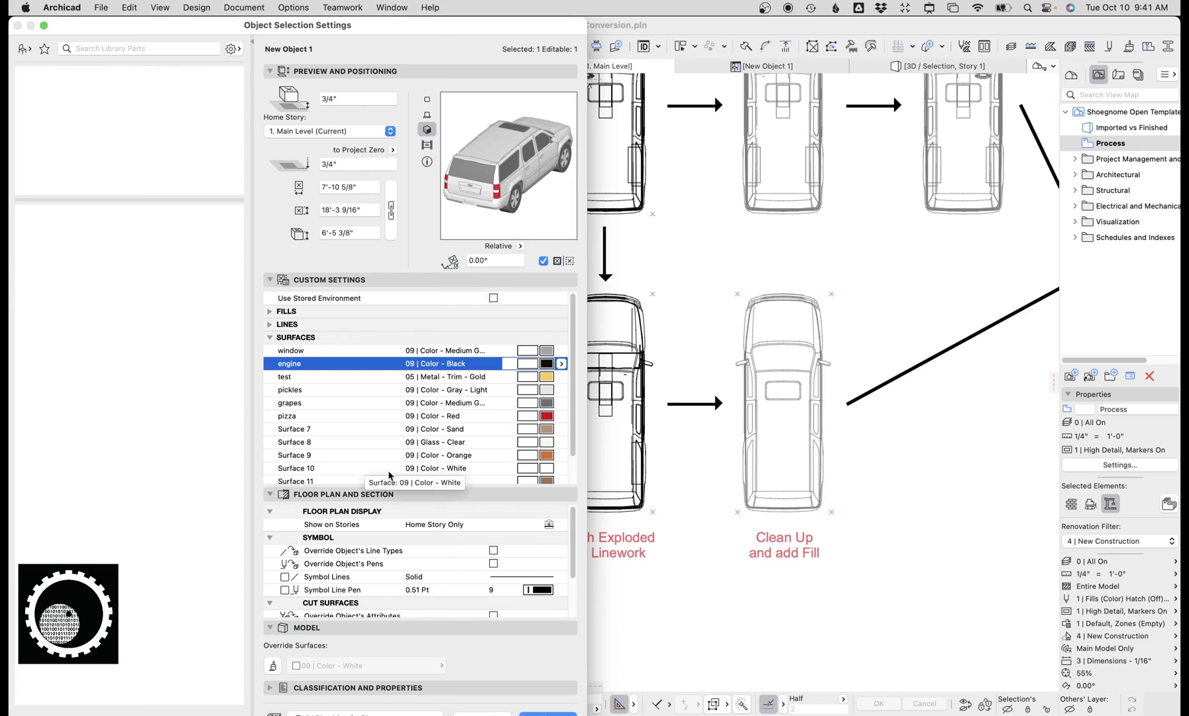
pyautogui.press('Return')
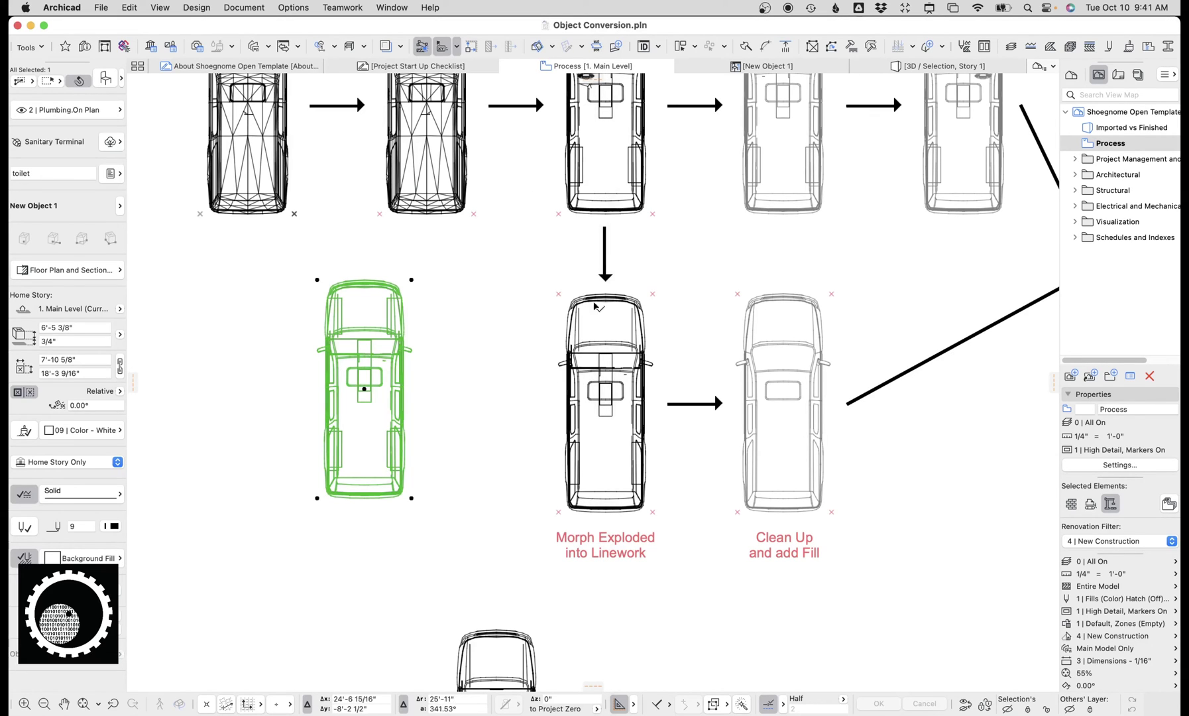
# Return to the object's parameters and view the surface choices for the test parameter without changing its value.
pyautogui.press('super+shift+o')
pyautogui.click(488, 303)
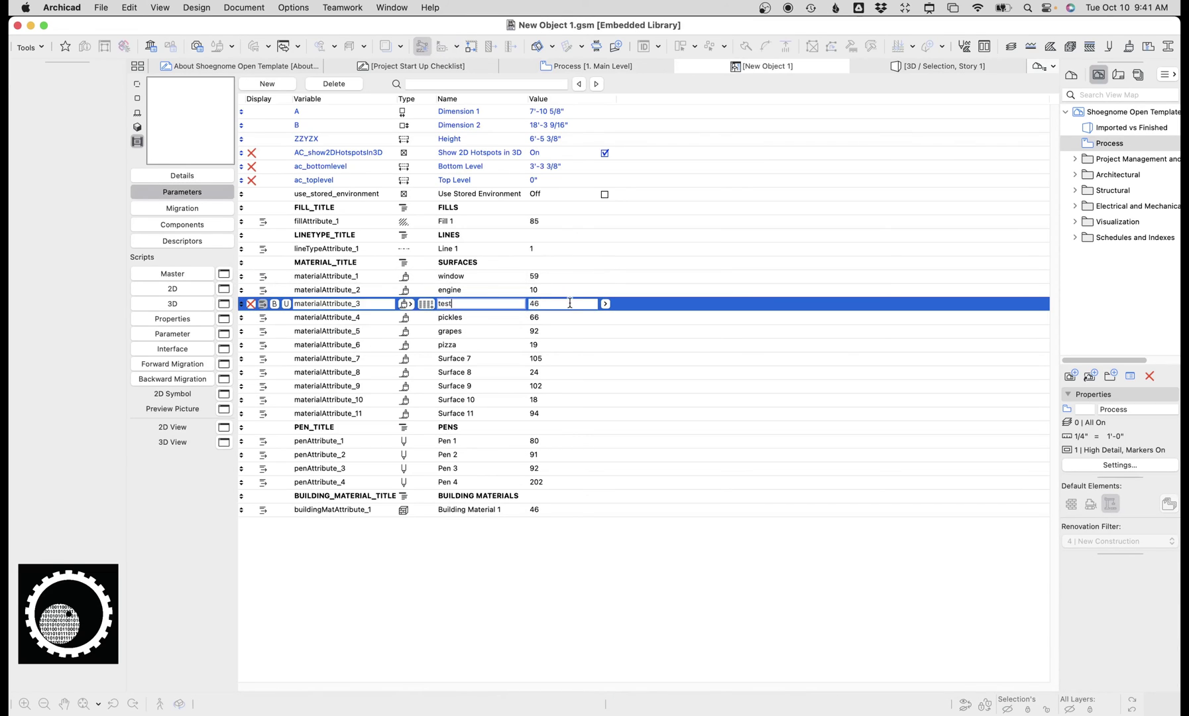
pyautogui.click(606, 304)
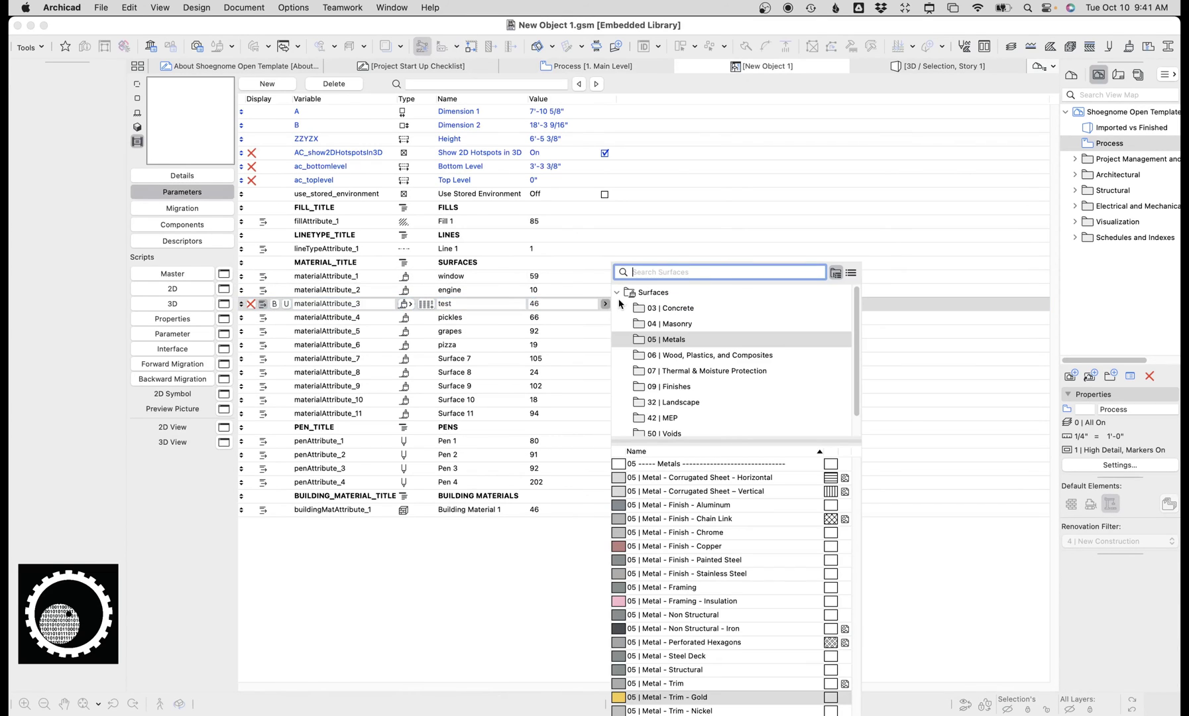
pyautogui.click(536, 630)
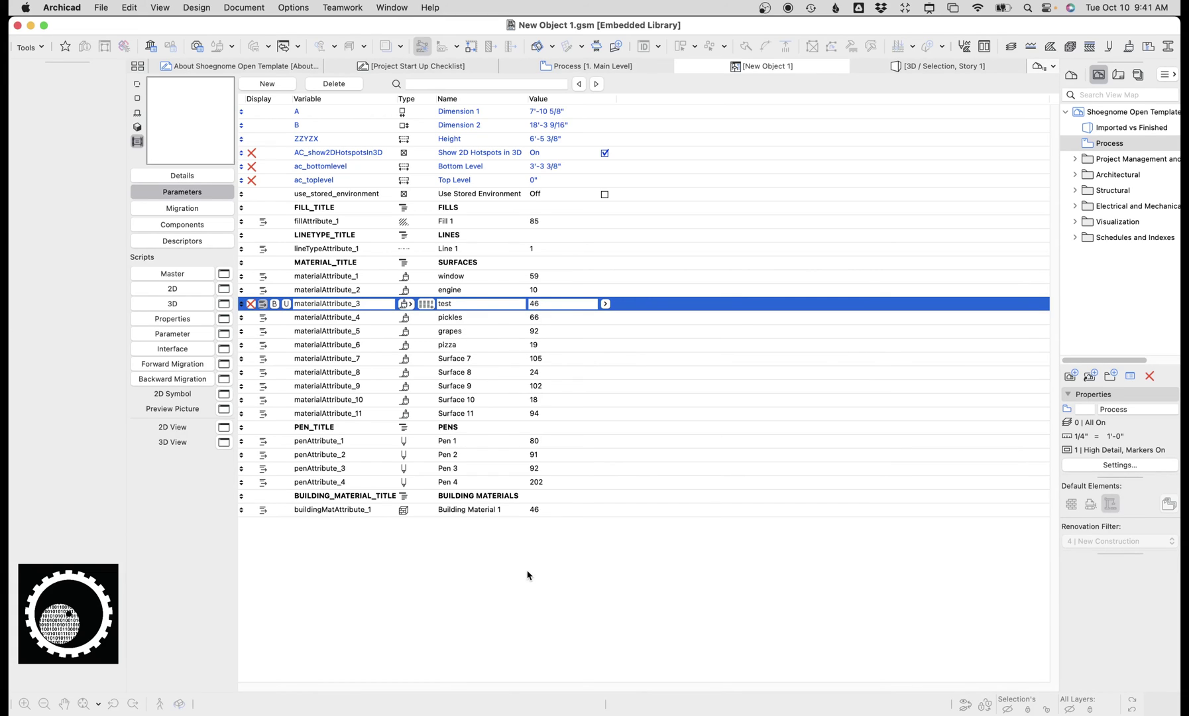
# Review the object's generated 2D script and delete all of its code.
pyautogui.click(188, 292)
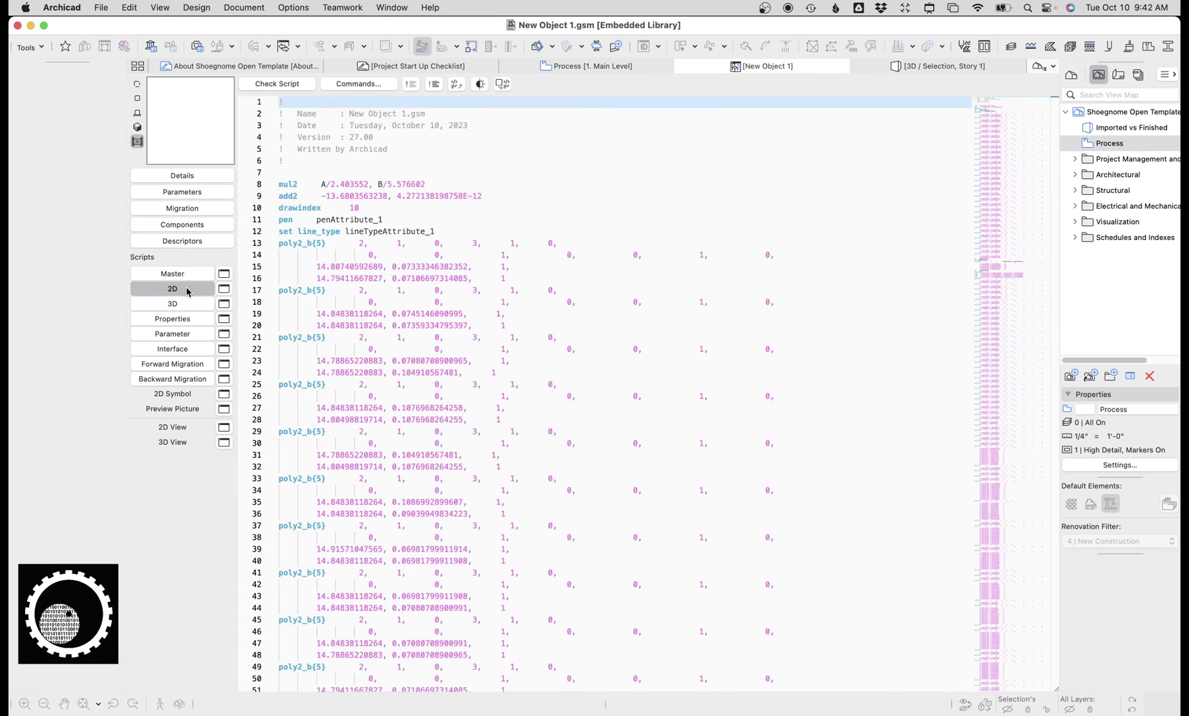
pyautogui.click(403, 314)
pyautogui.press('pagedown')
pyautogui.press('pagedown')
pyautogui.press('pagedown')
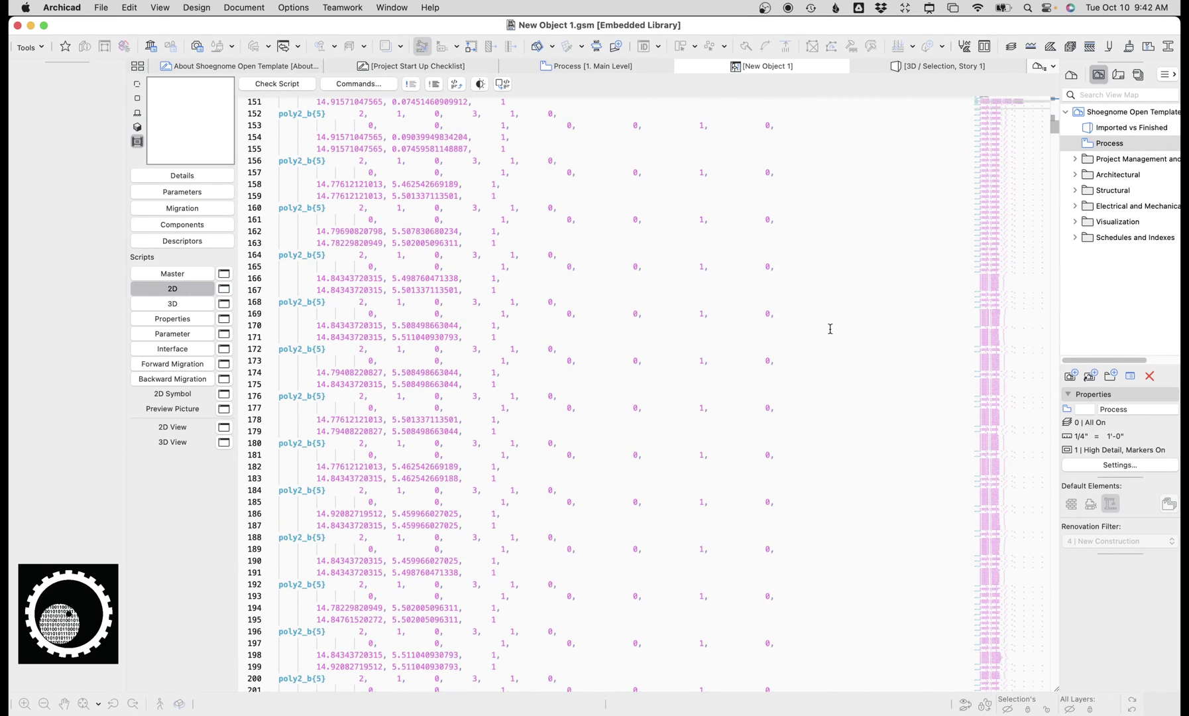
pyautogui.moveTo(1054, 126); pyautogui.dragTo(1021, 64)
pyautogui.click(587, 66)
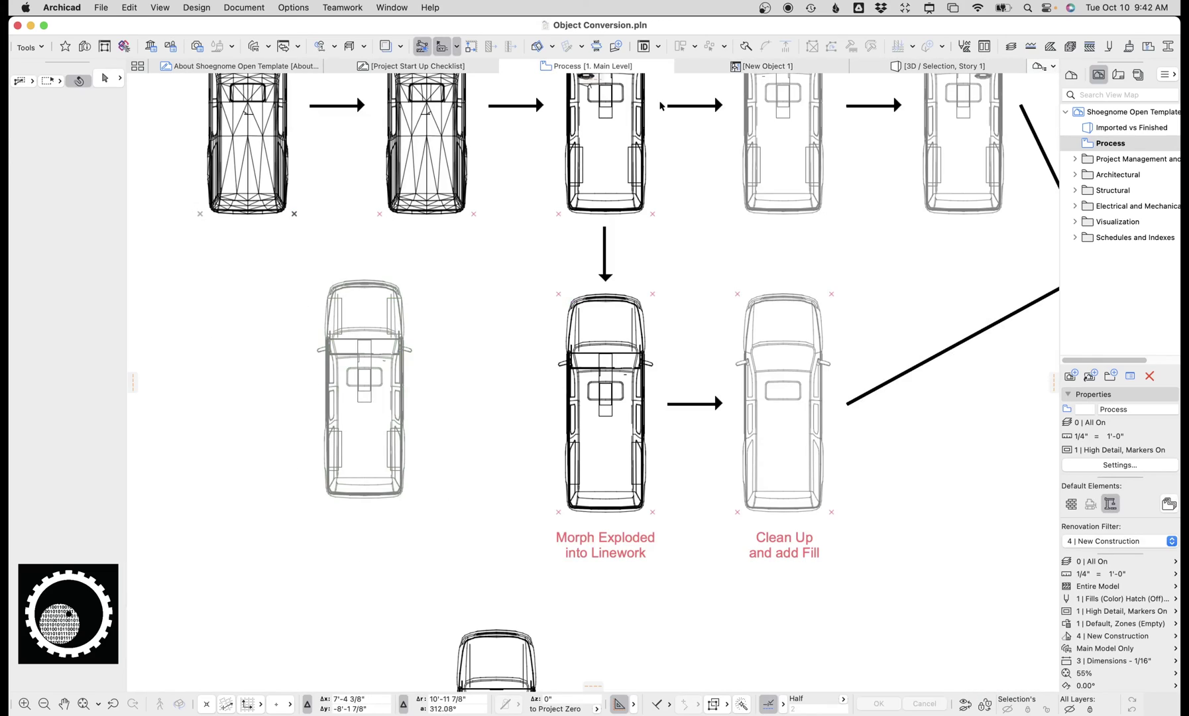
pyautogui.click(725, 69)
pyautogui.press('super+a')
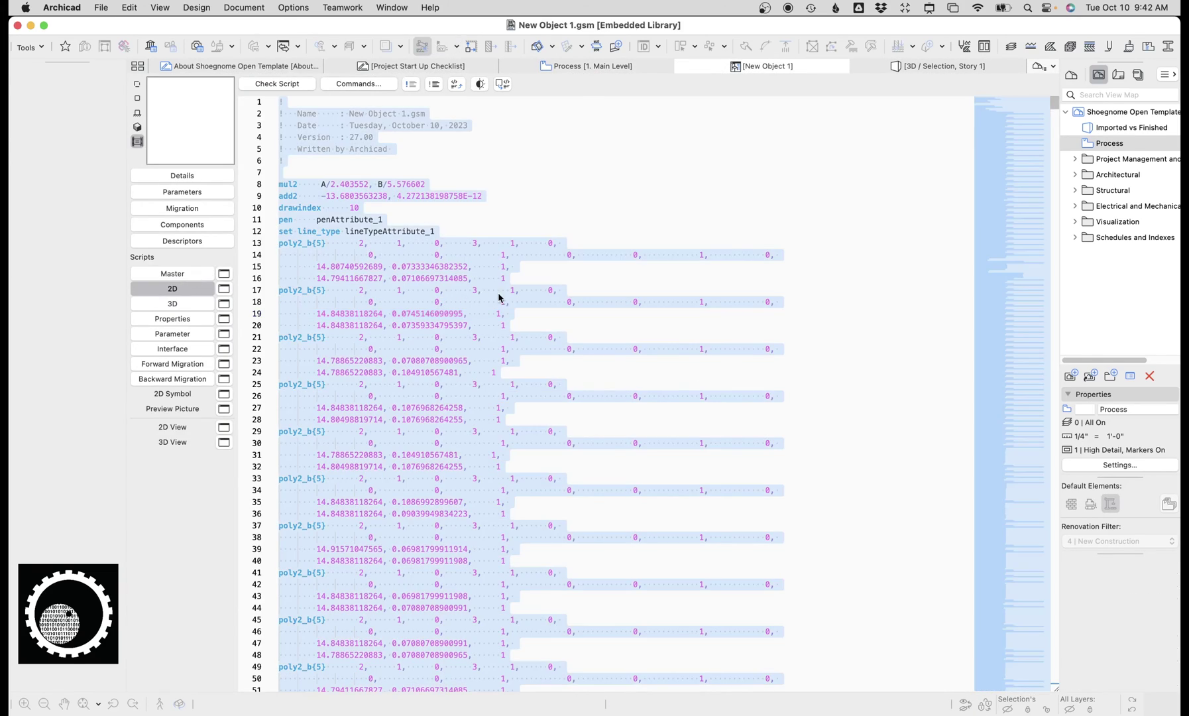
pyautogui.press('BackSpace')
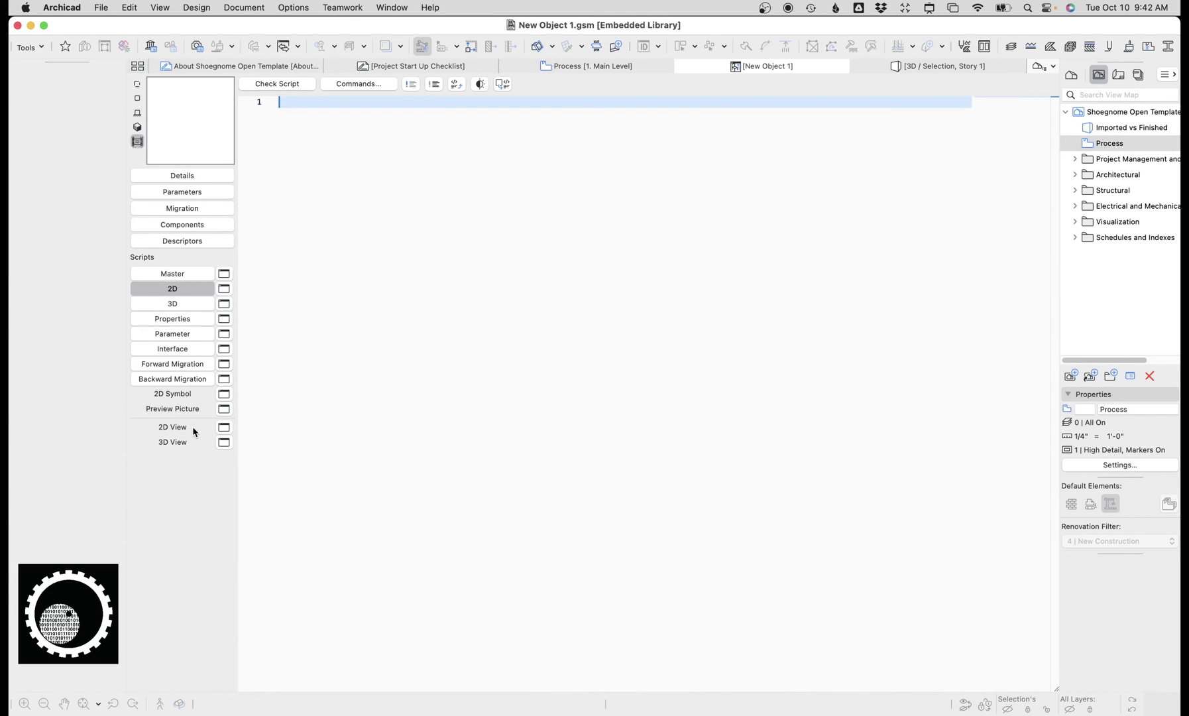
# Select and copy the Clean Up and add Fill car's linework, fill and corner hotspots from the Process plan.
pyautogui.click(224, 427)
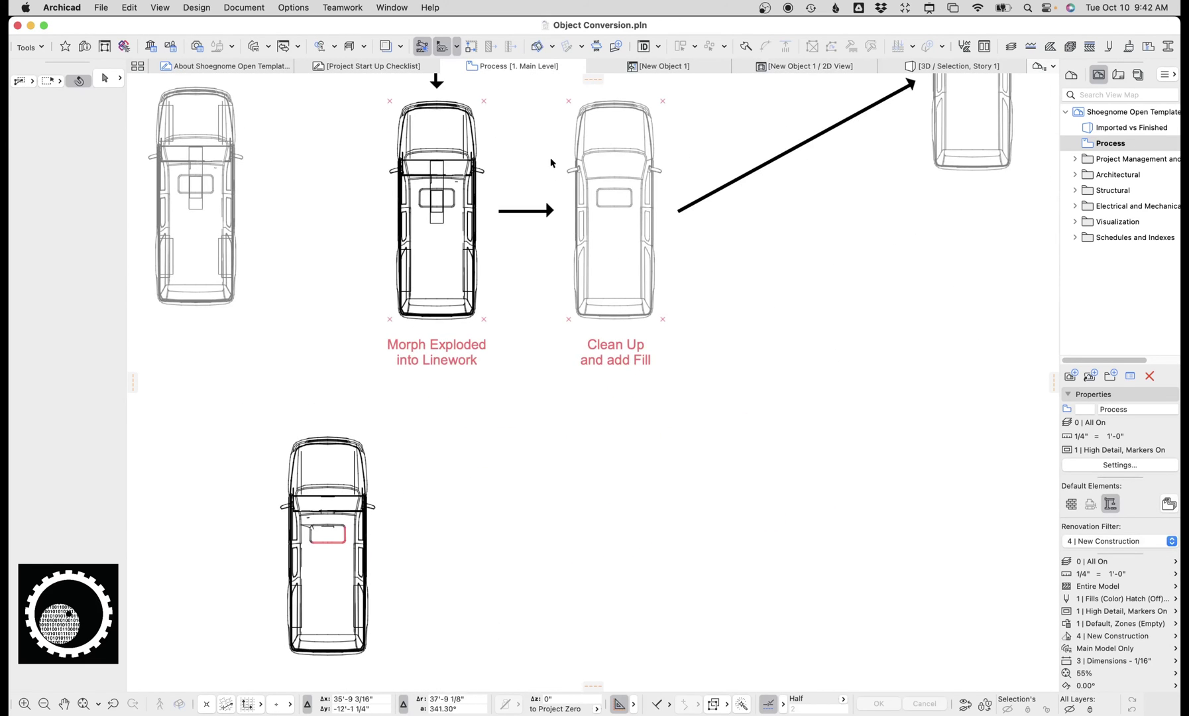
pyautogui.click(590, 359)
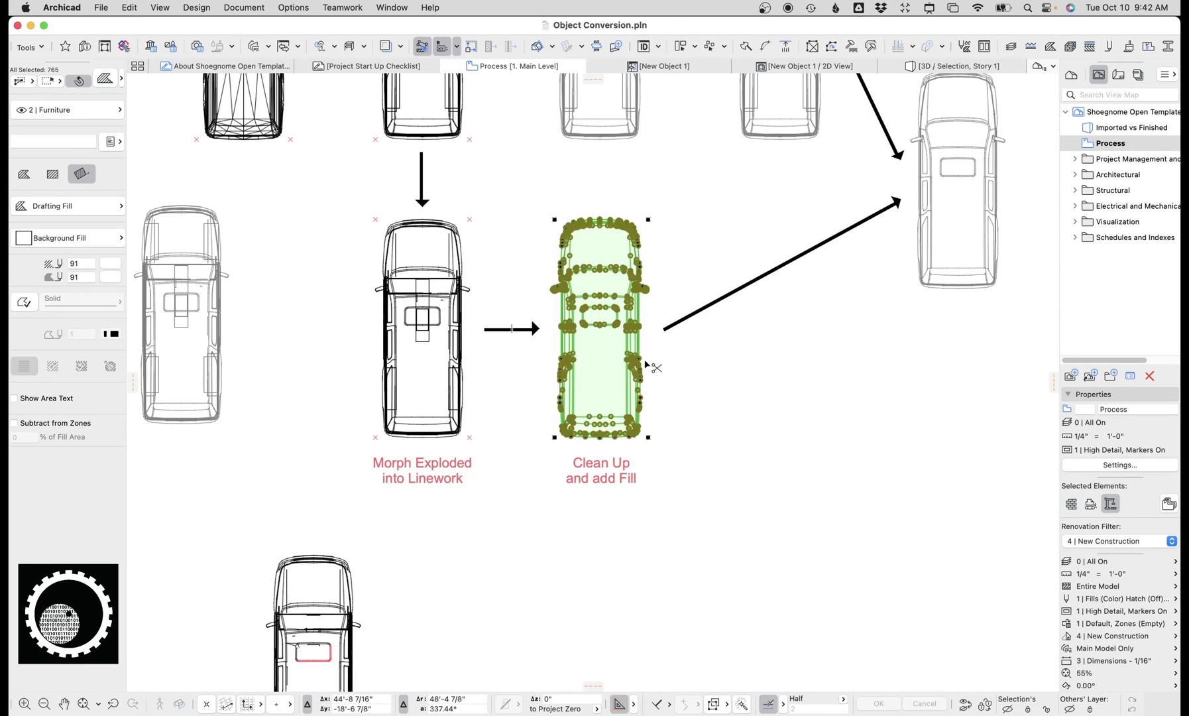
pyautogui.click(796, 66)
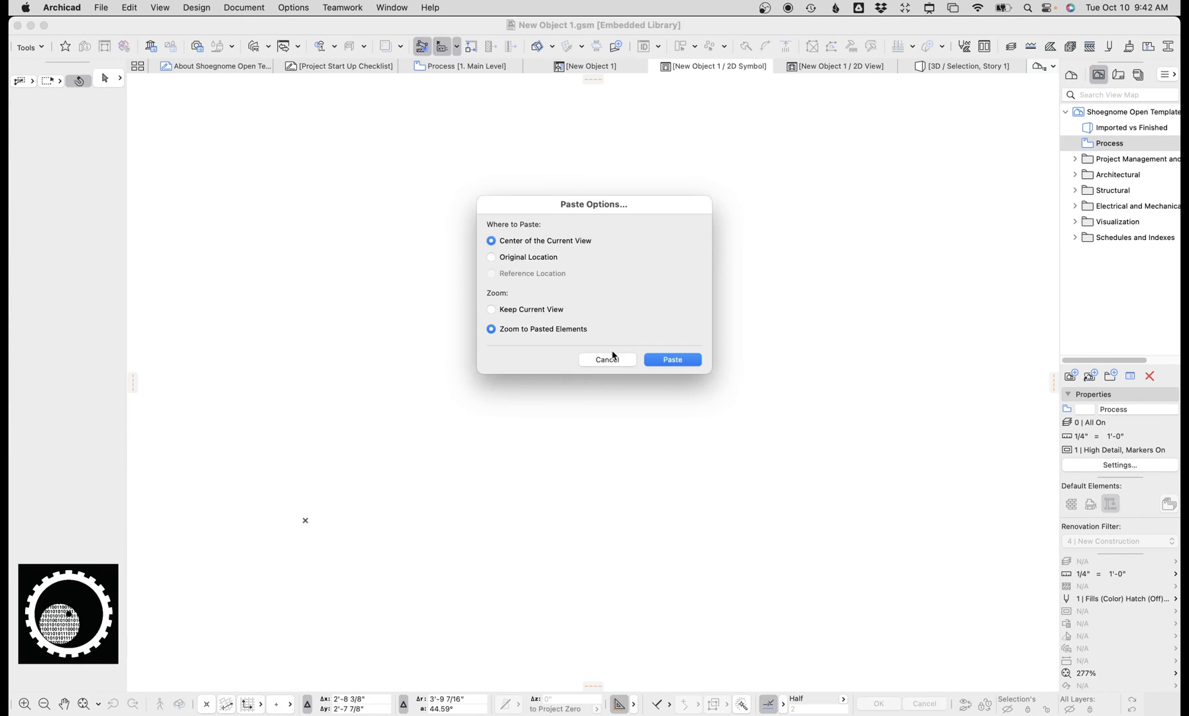
pyautogui.click(608, 360)
pyautogui.click(782, 66)
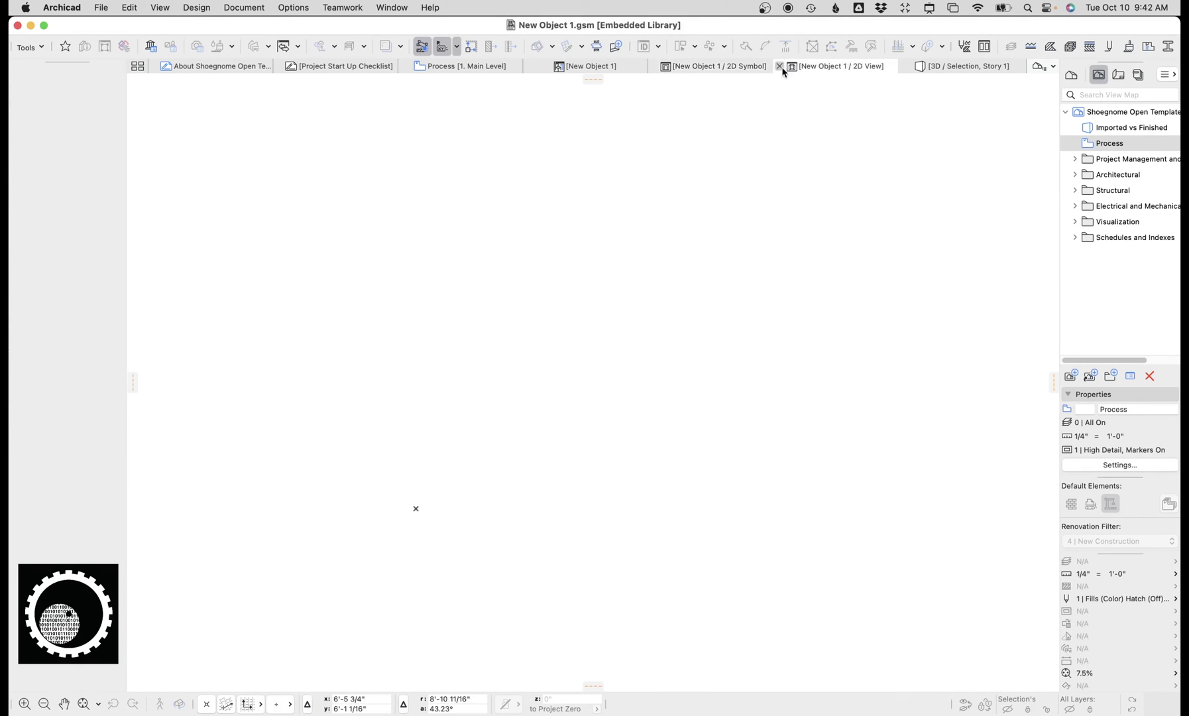
pyautogui.click(682, 72)
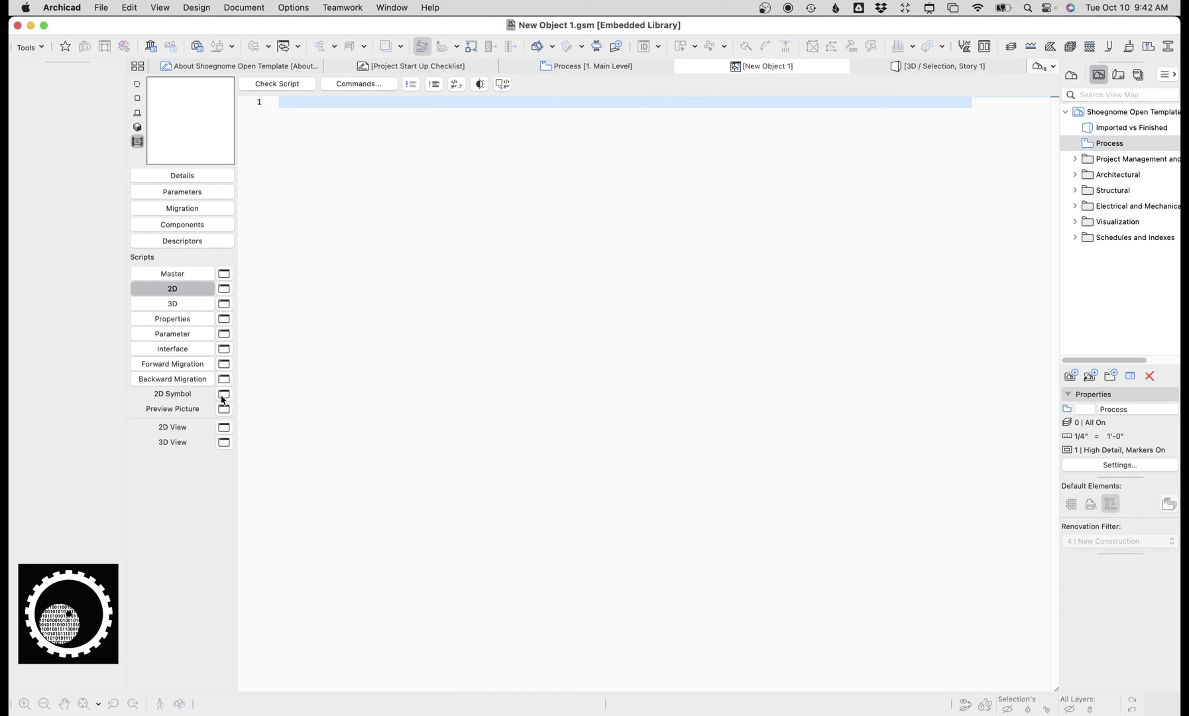
# View the car object's 3D View and close it again.
pyautogui.click(224, 441)
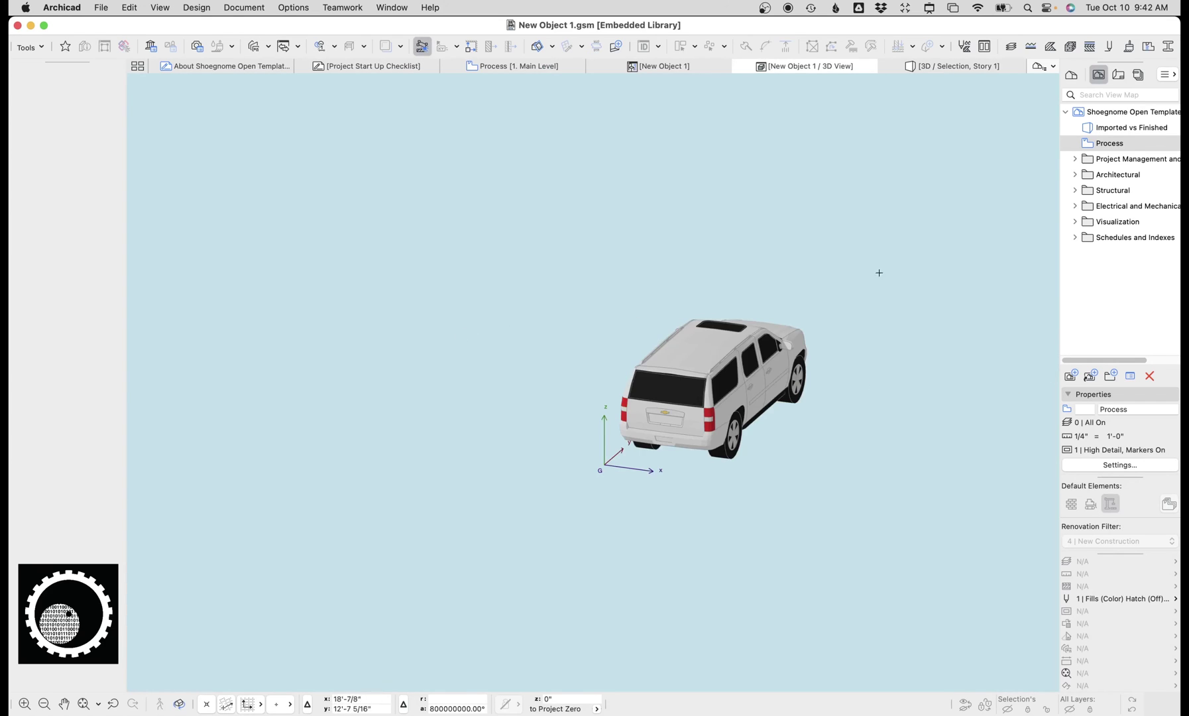
pyautogui.click(739, 66)
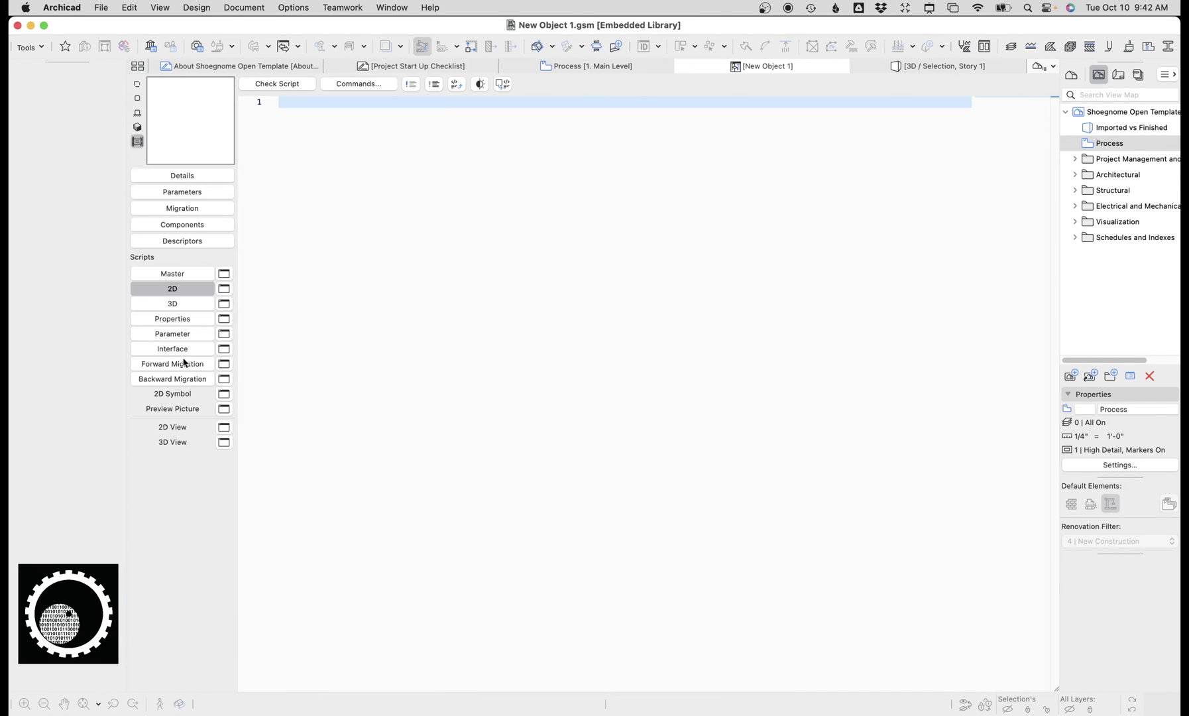
# Open the object's 2D Symbol and paste the copied linework at the centre of the current view, zooming to the pasted elements.
pyautogui.click(225, 393)
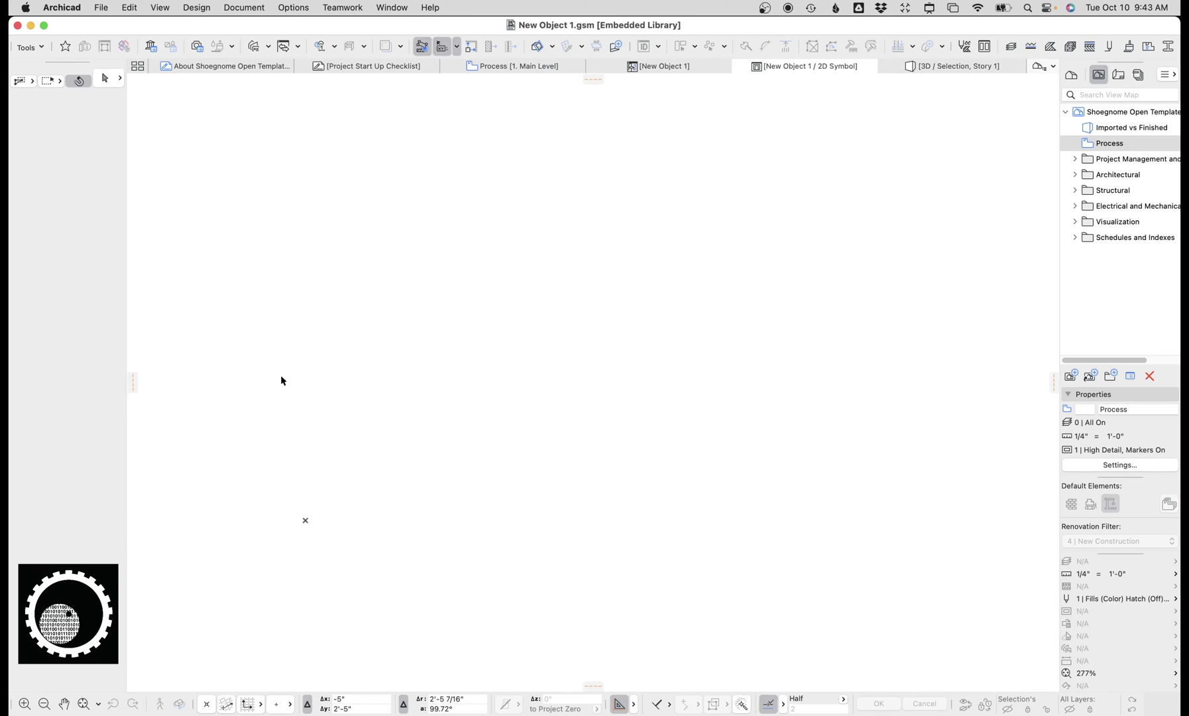
pyautogui.press('super+v')
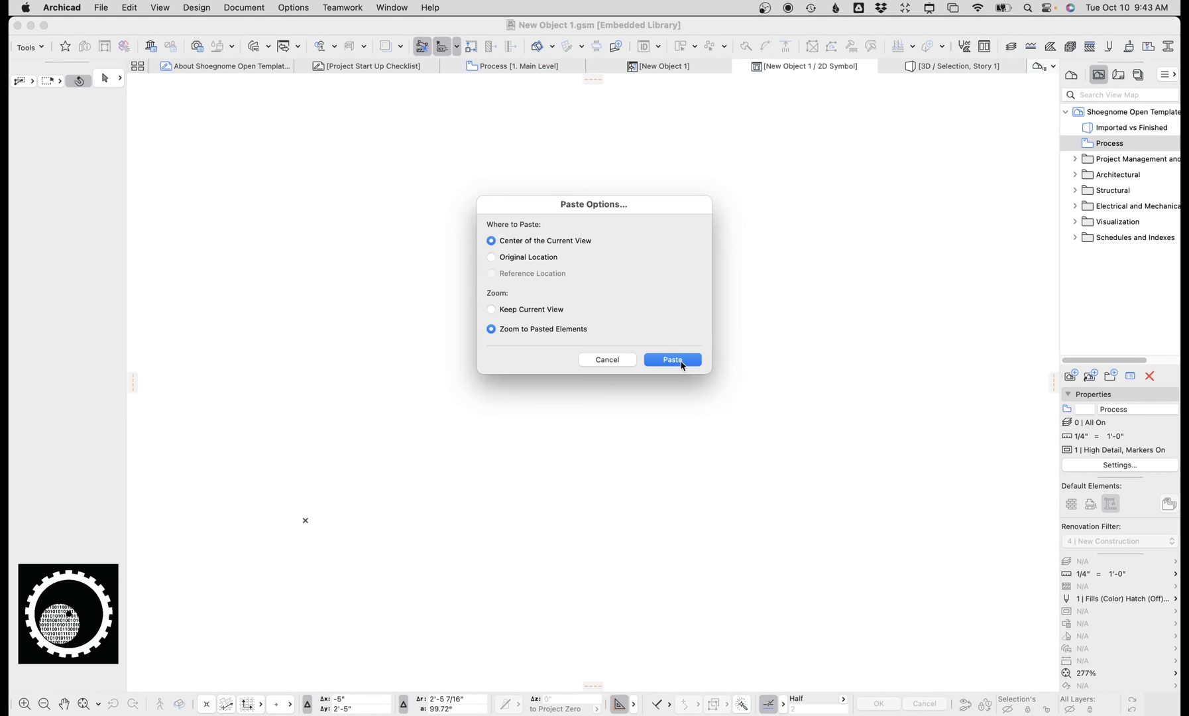
pyautogui.click(683, 359)
# Move the pasted car so its lower-left corner hotspot sits on the symbol's origin, and finalize the placement.
pyautogui.scroll(-5, 638, 388)
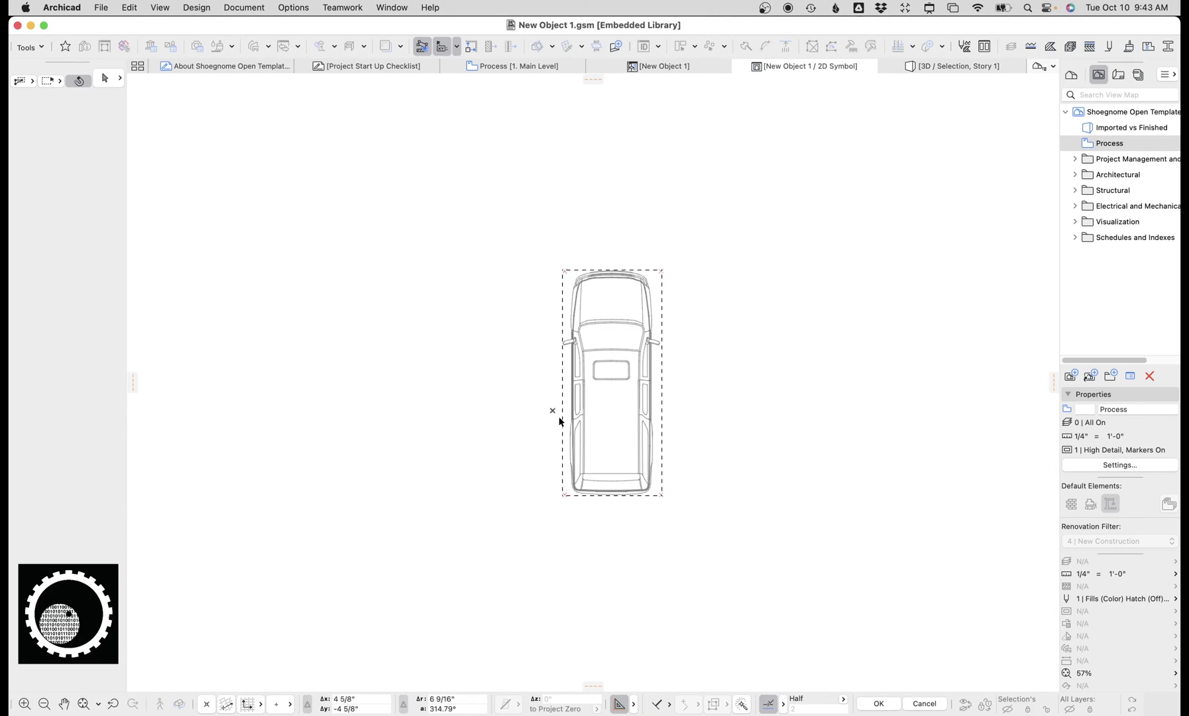
pyautogui.click(565, 495)
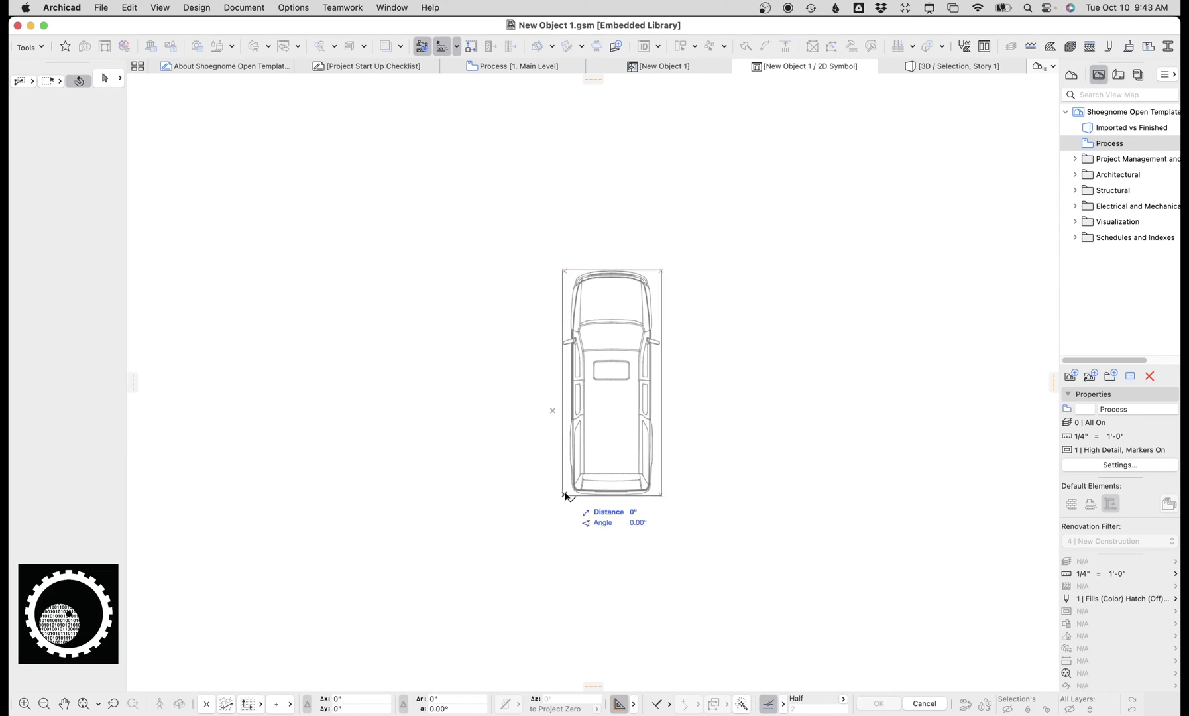
pyautogui.click(554, 412)
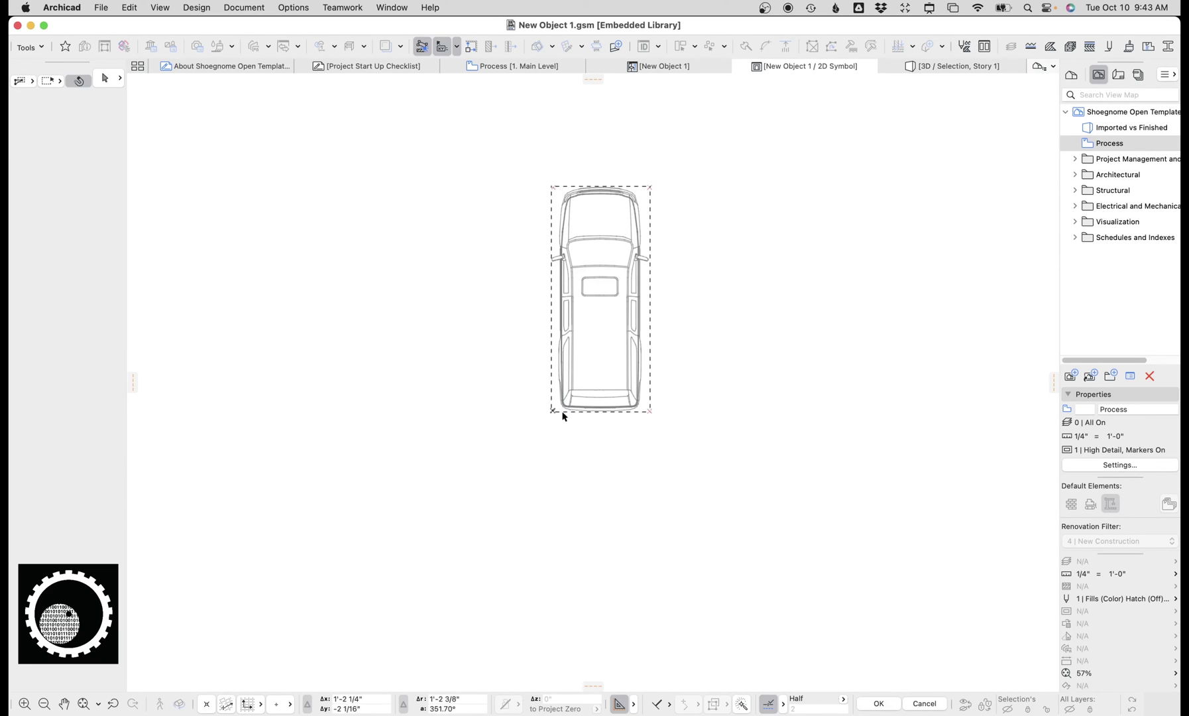
pyautogui.click(523, 412)
pyautogui.moveTo(594, 331); pyautogui.dragTo(488, 427, button='middle')
pyautogui.scroll(2, 490, 425)
pyautogui.click(500, 329)
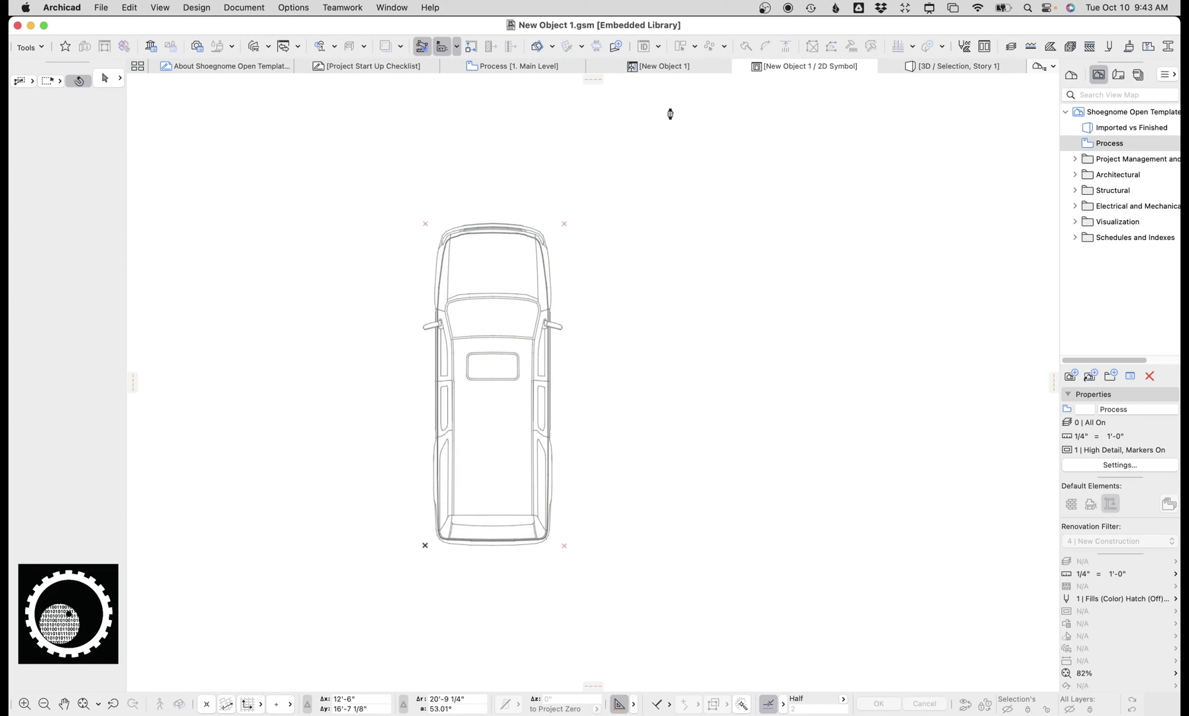
# Look at the object's 2D View, close it, and return to the object's 2D script editor.
pyautogui.click(671, 66)
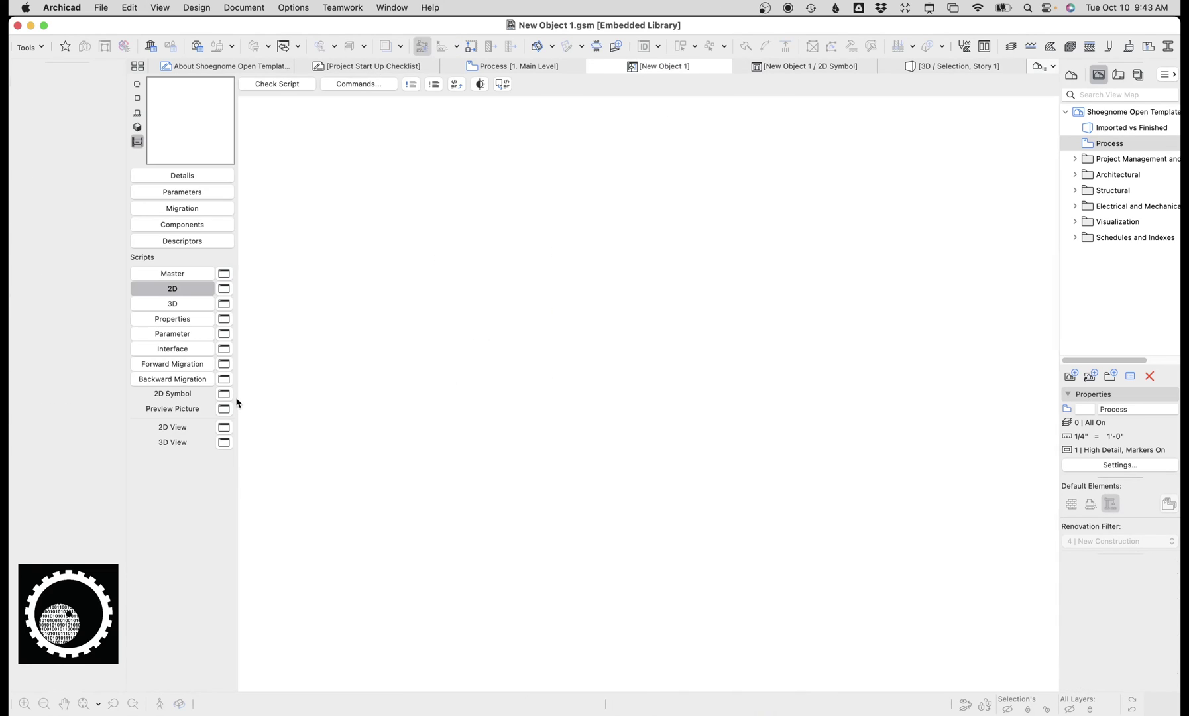
pyautogui.click(220, 430)
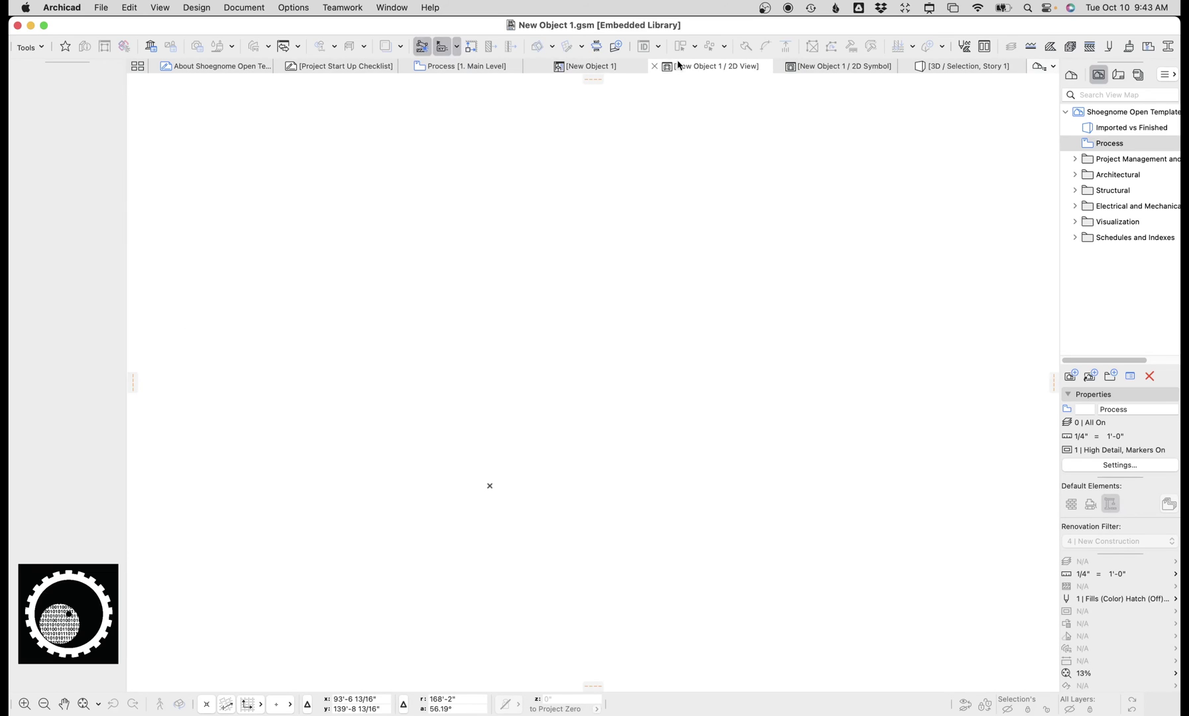
pyautogui.click(656, 67)
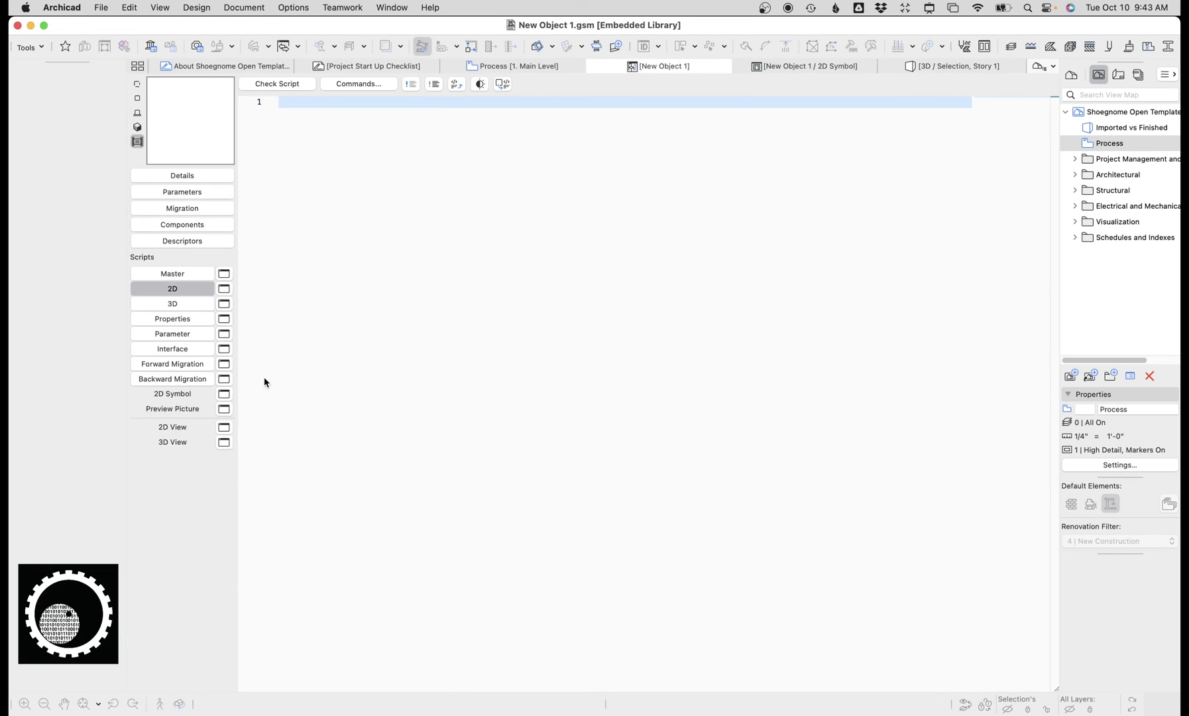
pyautogui.click(224, 394)
pyautogui.click(671, 66)
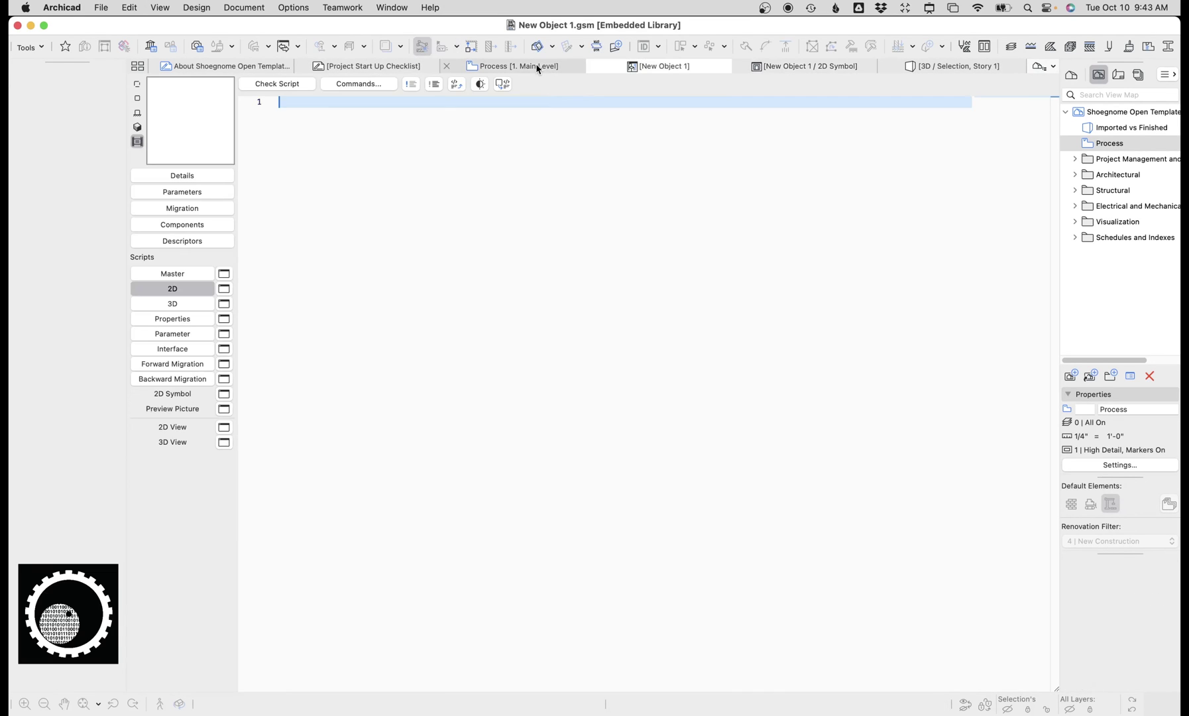
# Select the placed car object in the Process plan and examine its upper corner hotspots up close.
pyautogui.click(538, 66)
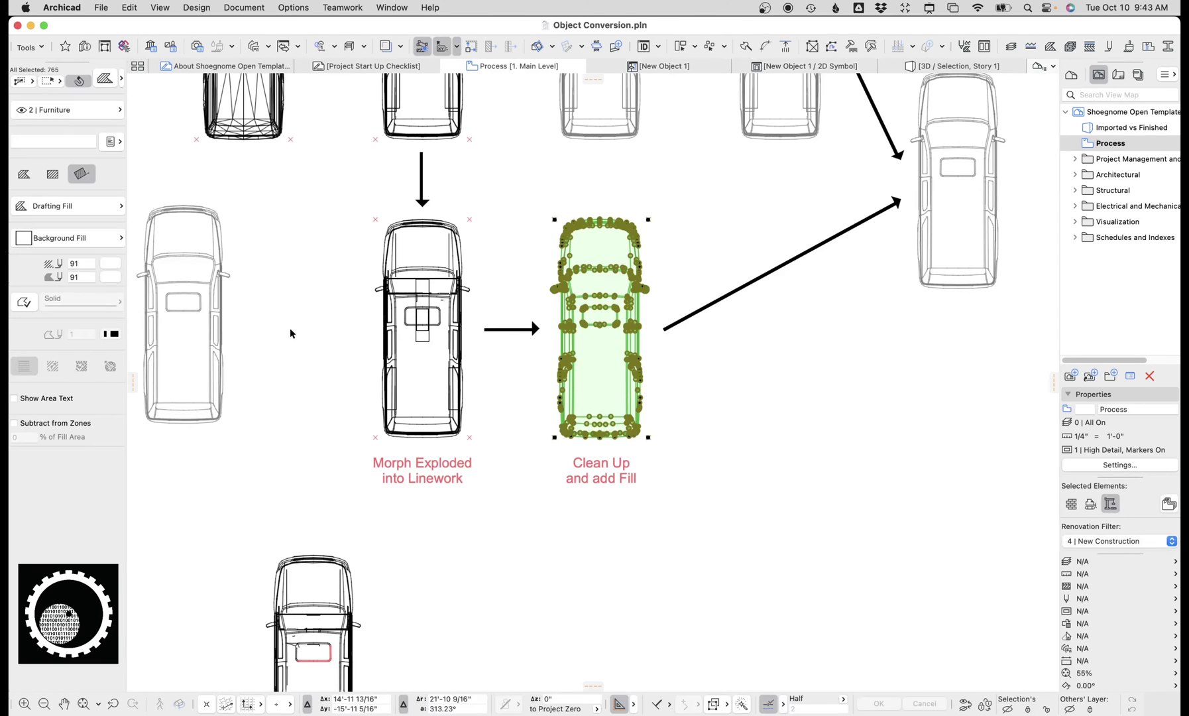
pyautogui.moveTo(290, 329); pyautogui.dragTo(587, 246, button='middle')
pyautogui.click(465, 258)
pyautogui.scroll(2, 466, 238)
pyautogui.moveTo(466, 229); pyautogui.dragTo(449, 354, button='middle')
pyautogui.scroll(10, 530, 229)
pyautogui.hscroll(-5, 663, 249)
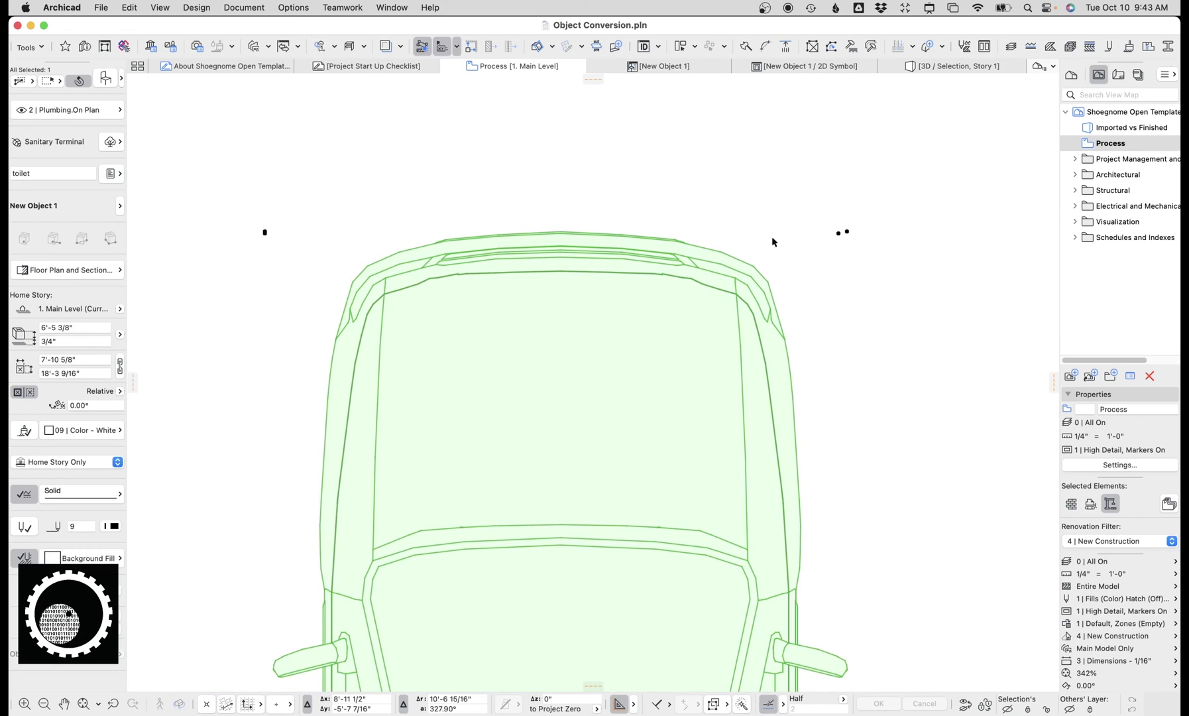
pyautogui.scroll(5, 832, 244)
pyautogui.scroll(-10, 829, 247)
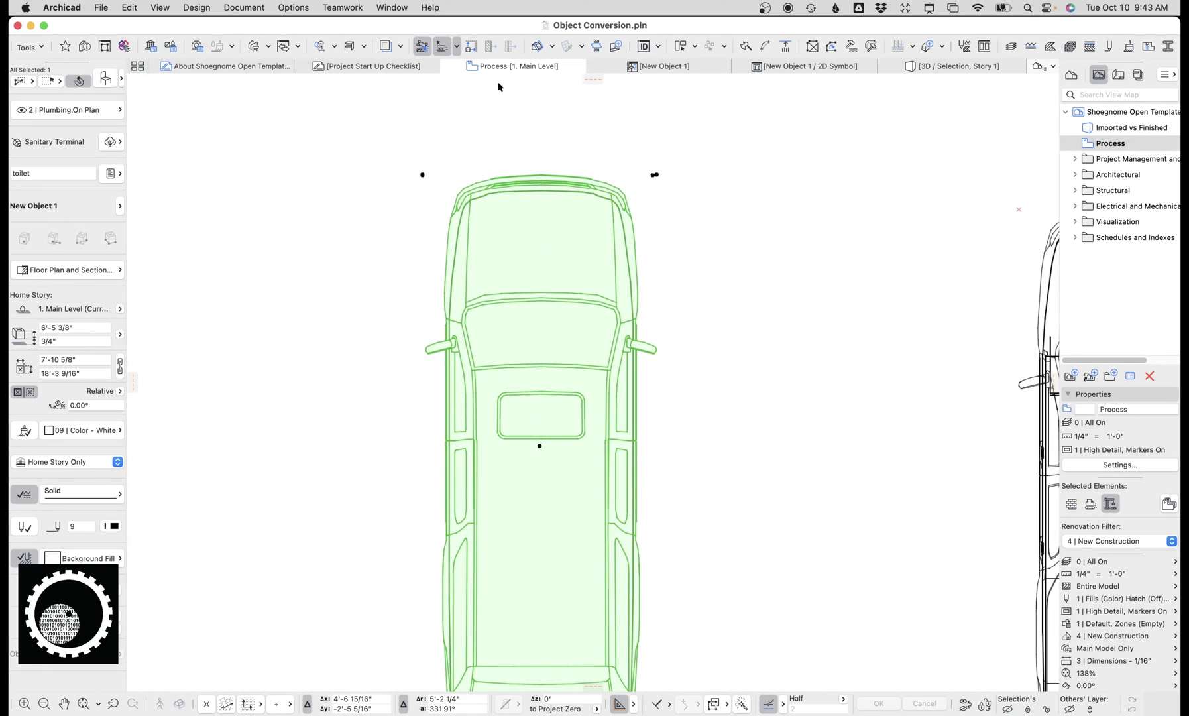
# Select everything in the 2D Symbol and move it so the lower-right corner hotspot lands on the origin.
pyautogui.click(811, 67)
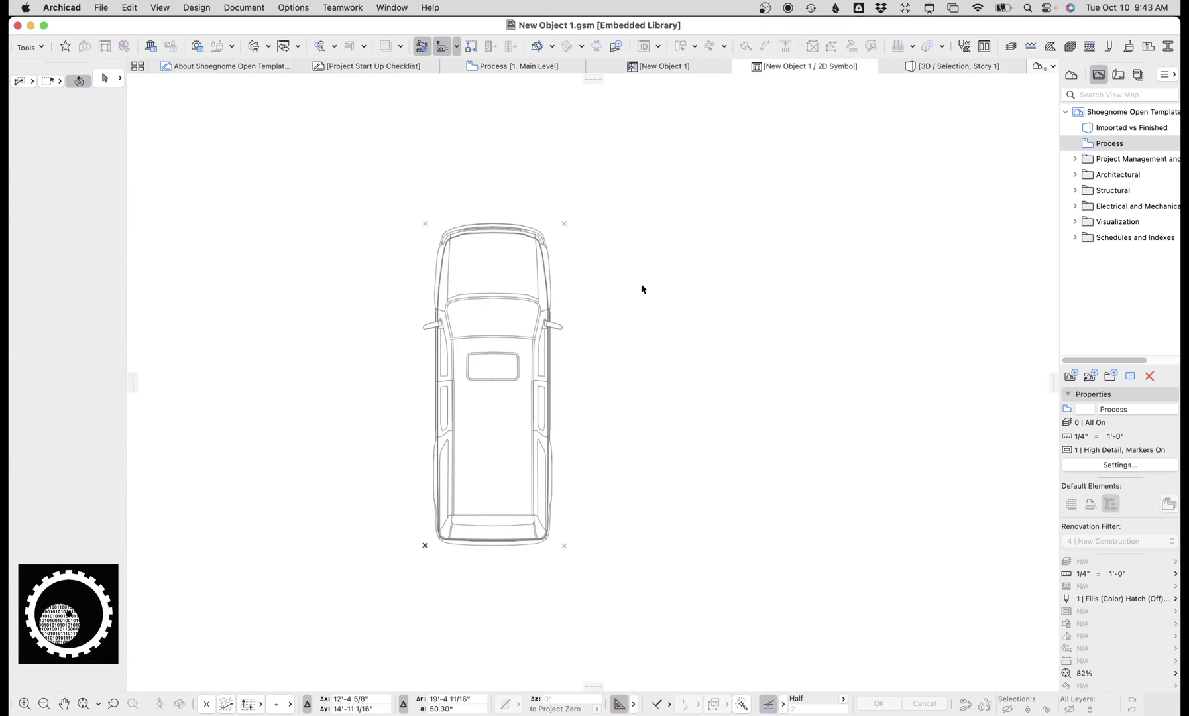
pyautogui.press('super+a')
pyautogui.scroll(5, 477, 502)
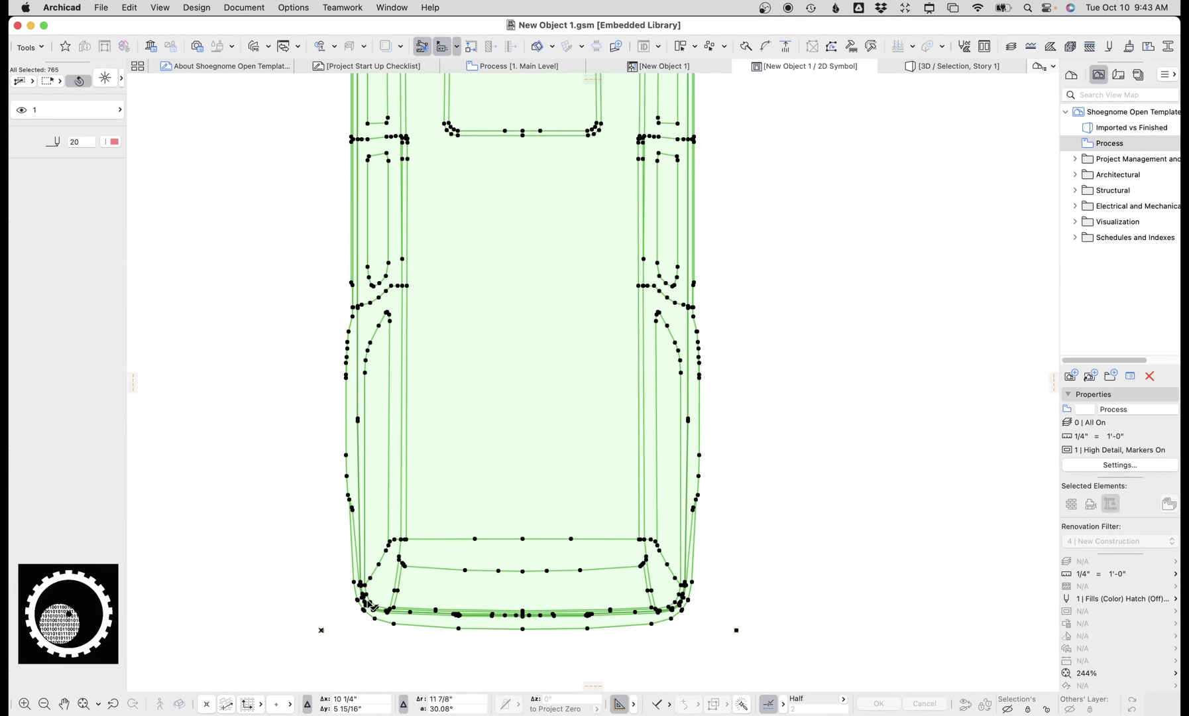
pyautogui.scroll(-3, 372, 592)
pyautogui.scroll(-1, 373, 592)
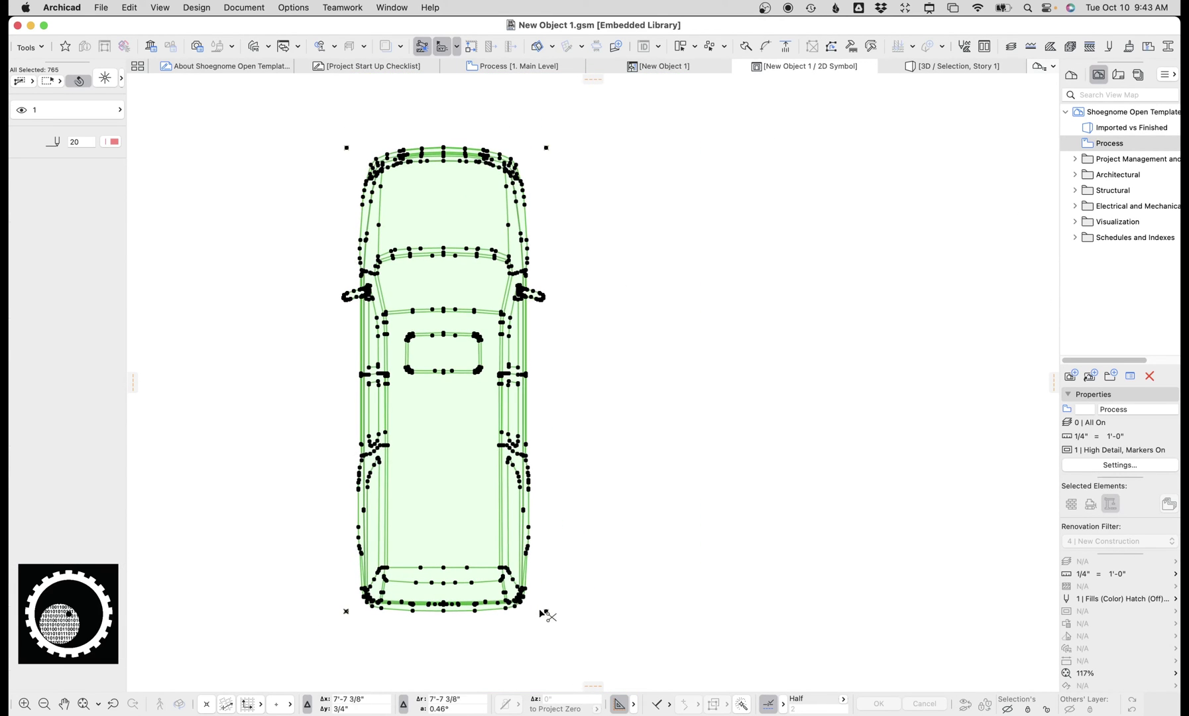
pyautogui.press('super+d')
pyautogui.click(546, 611)
pyautogui.click(346, 611)
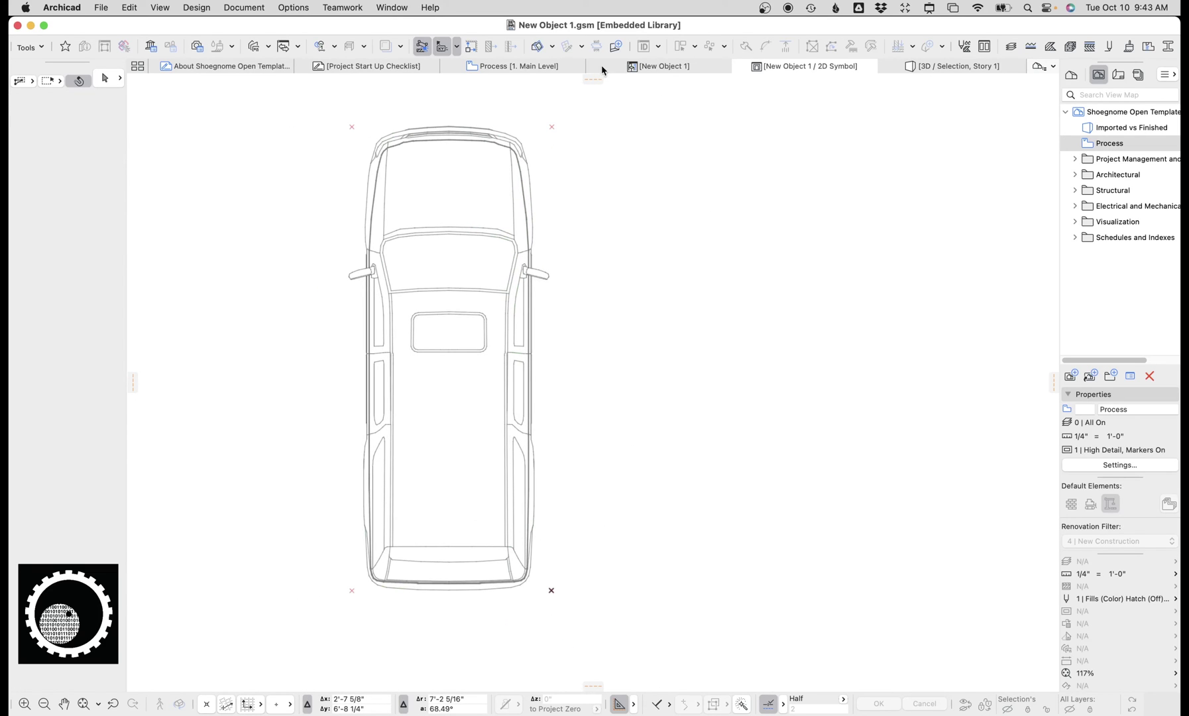
# Move the placed car object in the Process plan about 8'-11" down and to the left.
pyautogui.click(524, 67)
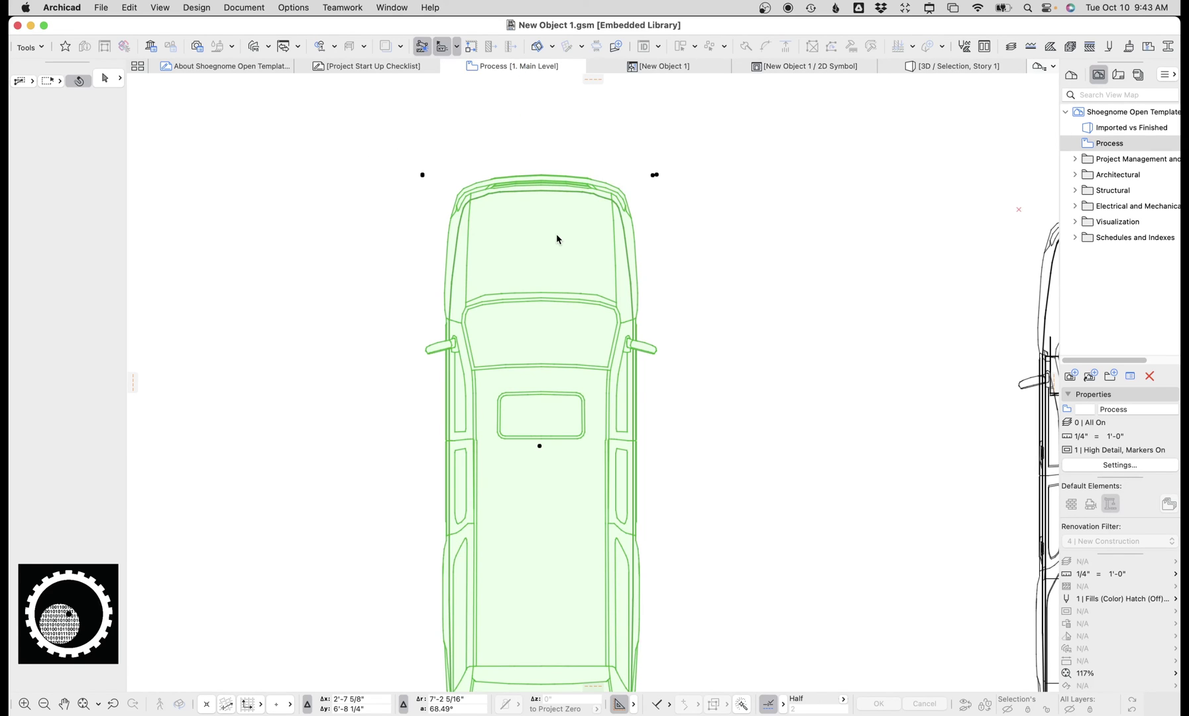
pyautogui.click(635, 343)
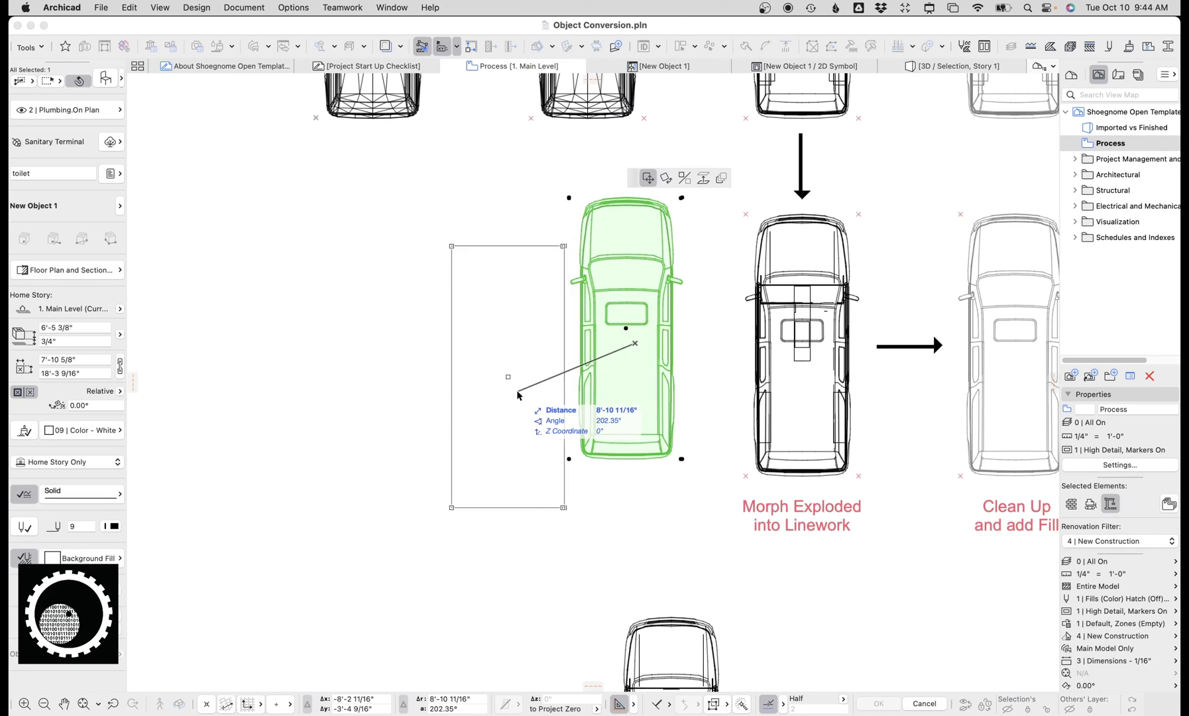
pyautogui.click(517, 391)
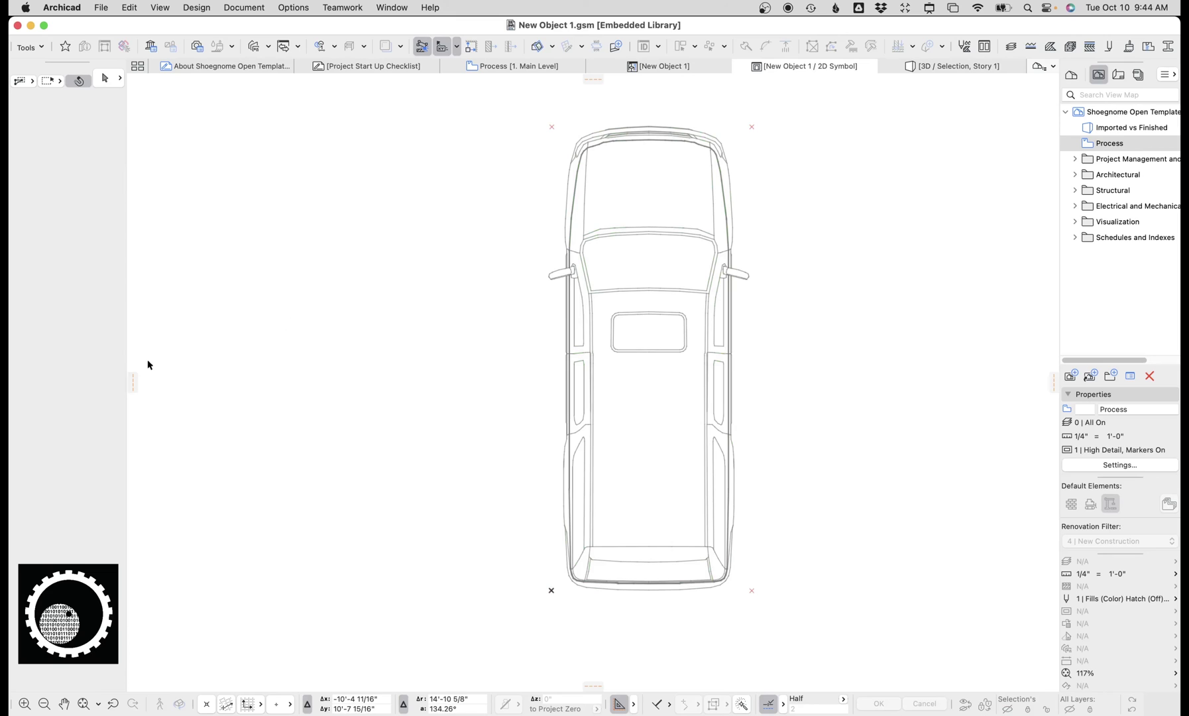
# Add vertical guide lines through the left and right corner hotspots of the 2D Symbol.
pyautogui.moveTo(136, 383); pyautogui.dragTo(550, 595)
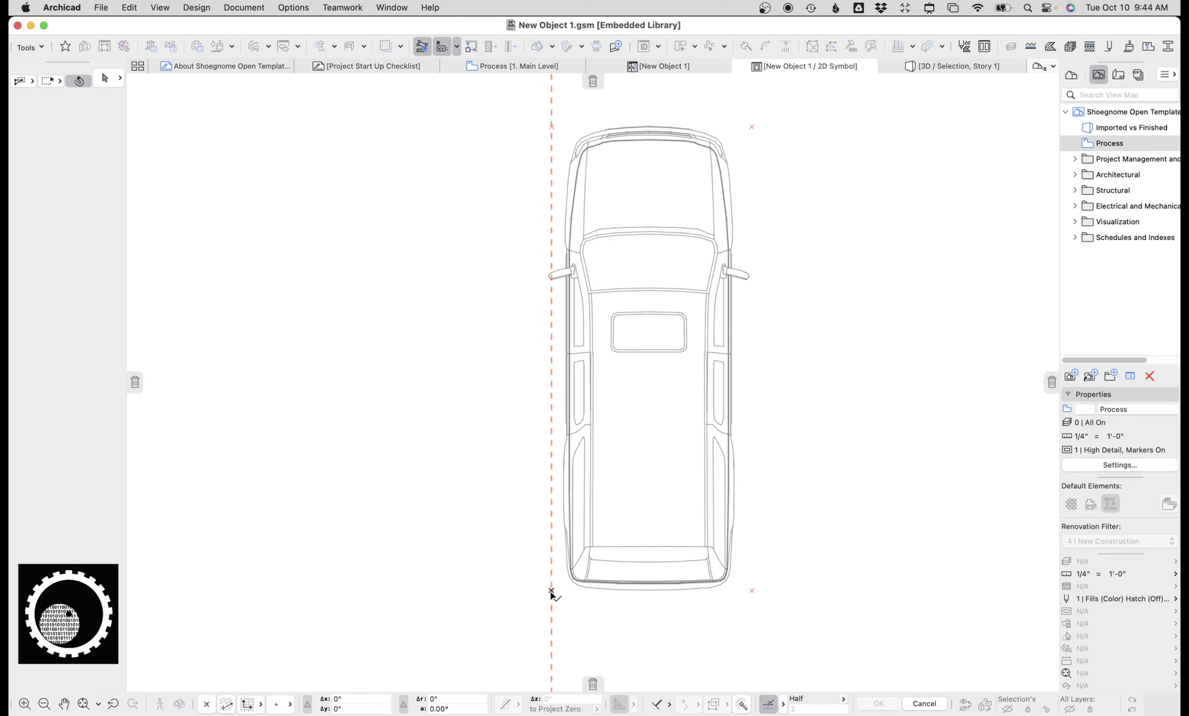
pyautogui.moveTo(135, 385); pyautogui.dragTo(752, 127)
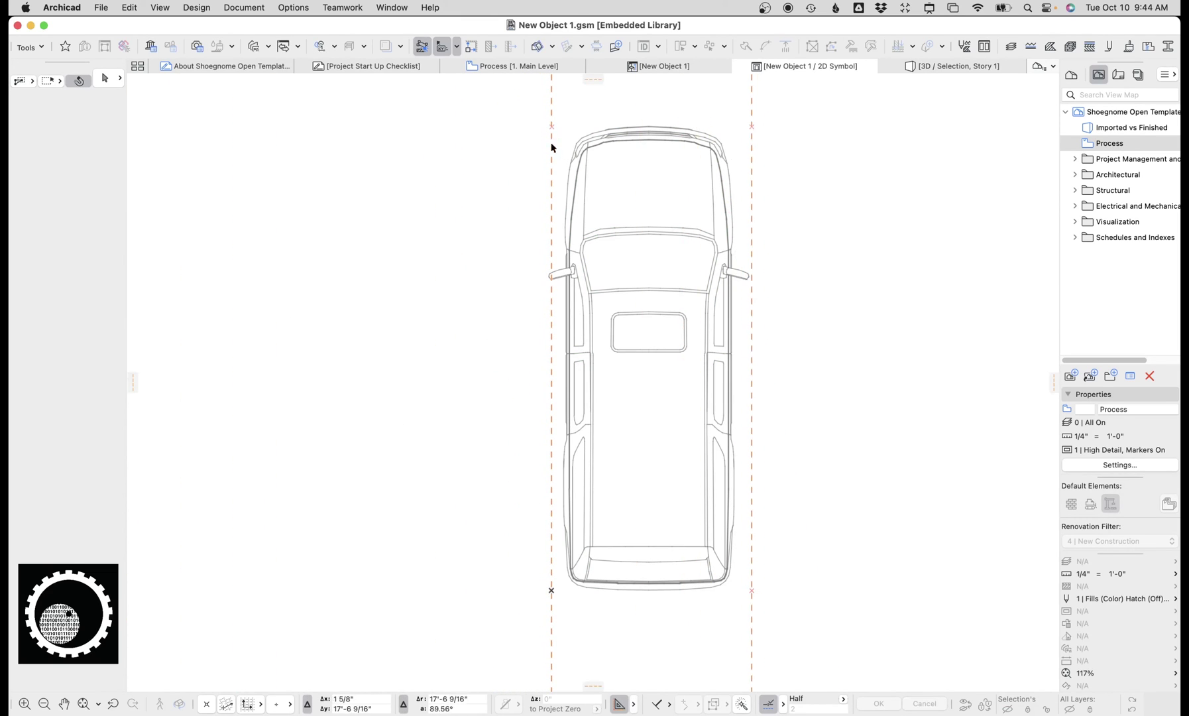
# Try moving a partial selection of the symbol from the right mirror's tip onto the right guide line, and undo it.
pyautogui.moveTo(500, 102); pyautogui.dragTo(746, 600)
pyautogui.keyDown('shift'); pyautogui.click(552, 126); pyautogui.keyUp('shift')
pyautogui.keyDown('shift'); pyautogui.click(552, 591); pyautogui.keyUp('shift')
pyautogui.scroll(15, 762, 252)
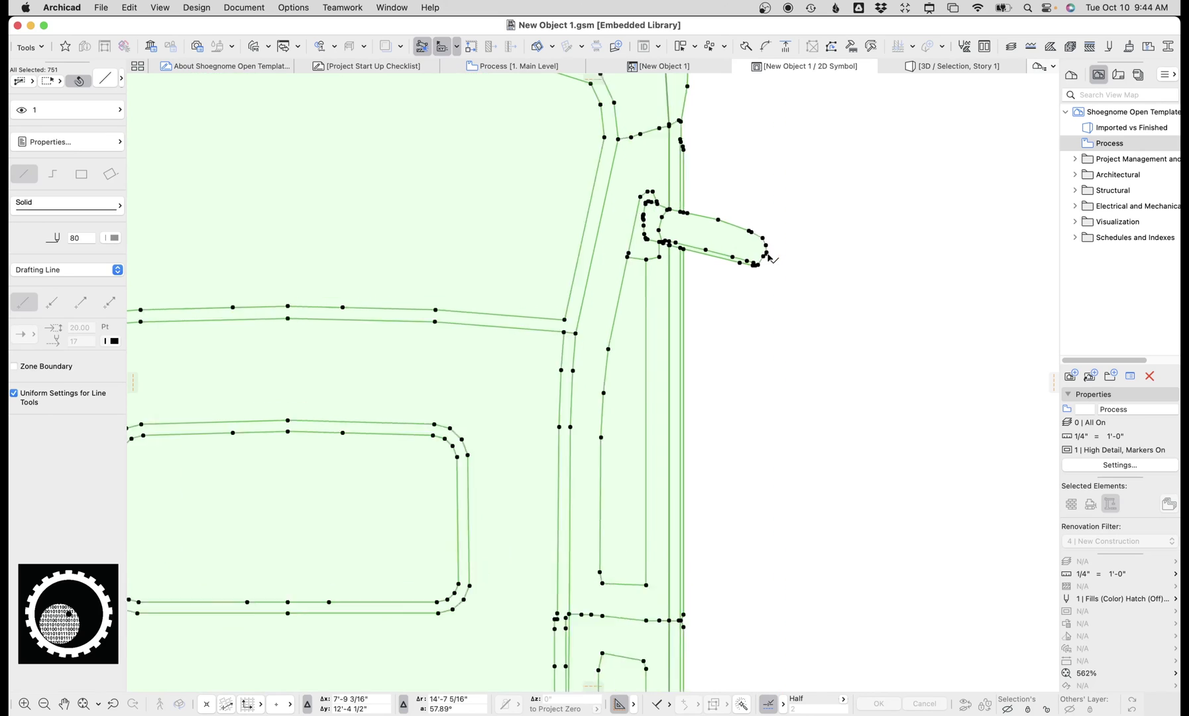
pyautogui.scroll(4, 763, 250)
pyautogui.press('super+d')
pyautogui.click(759, 241)
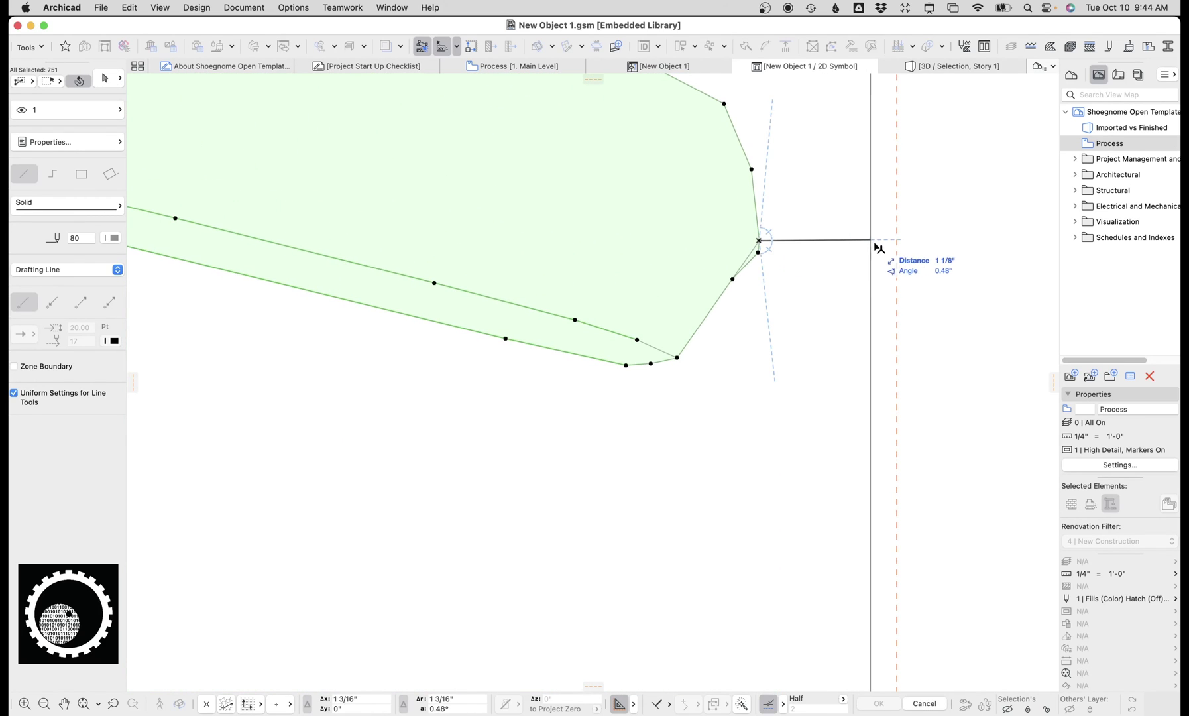
pyautogui.click(897, 240)
pyautogui.scroll(-4, 795, 332)
pyautogui.press('super+z')
# Select all symbol linework and fill without the corner hotspots and move it so the right mirror's tip meets the right guide line.
pyautogui.scroll(-15, 723, 404)
pyautogui.press('super+a')
pyautogui.keyDown('shift'); pyautogui.click(615, 316); pyautogui.keyUp('shift')
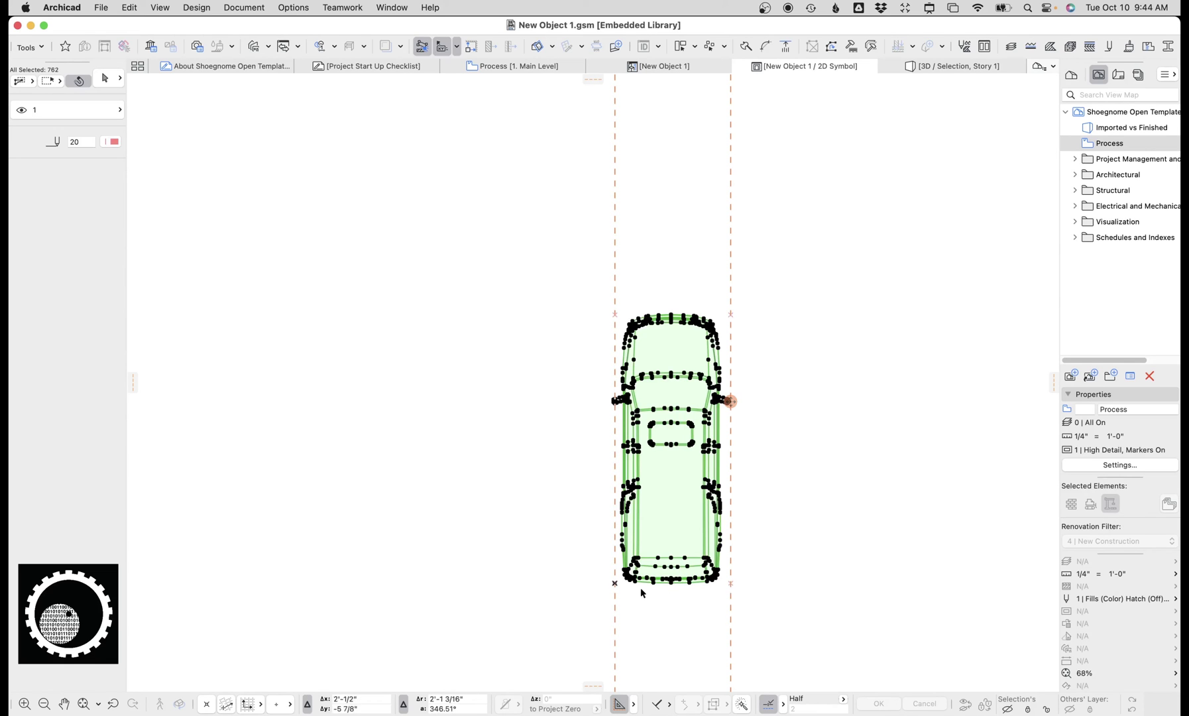
pyautogui.keyDown('shift'); pyautogui.click(615, 584); pyautogui.keyUp('shift')
pyautogui.scroll(15, 736, 431)
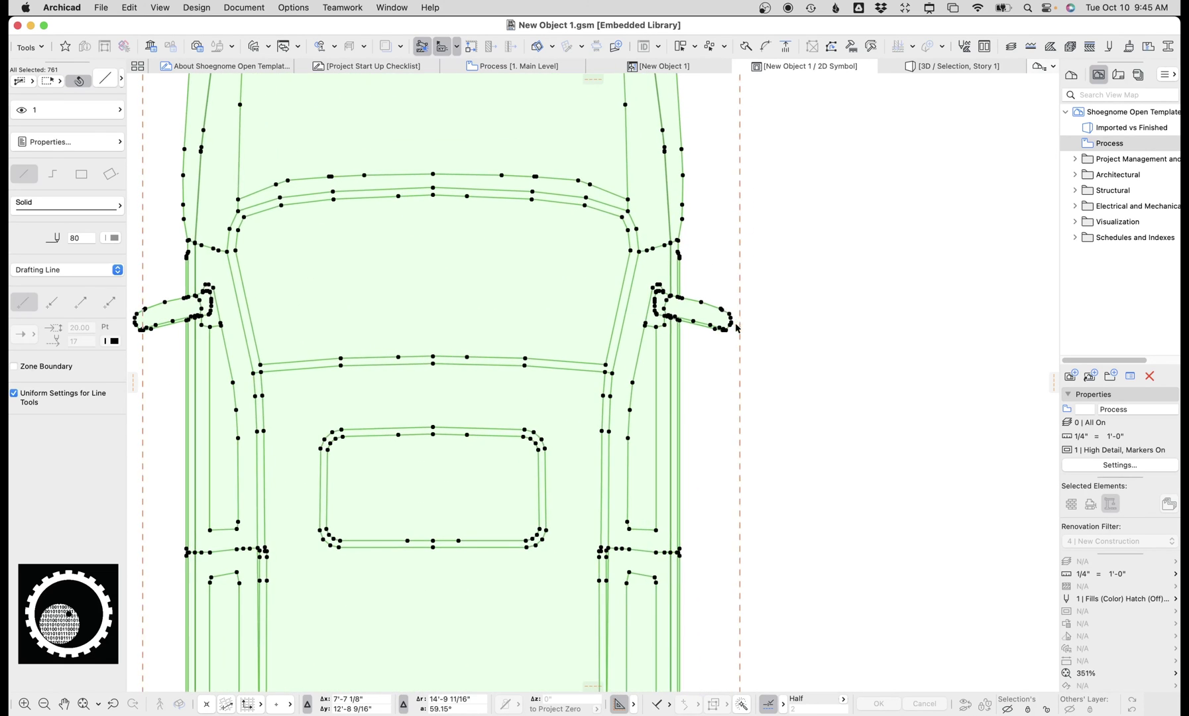
pyautogui.scroll(6, 709, 313)
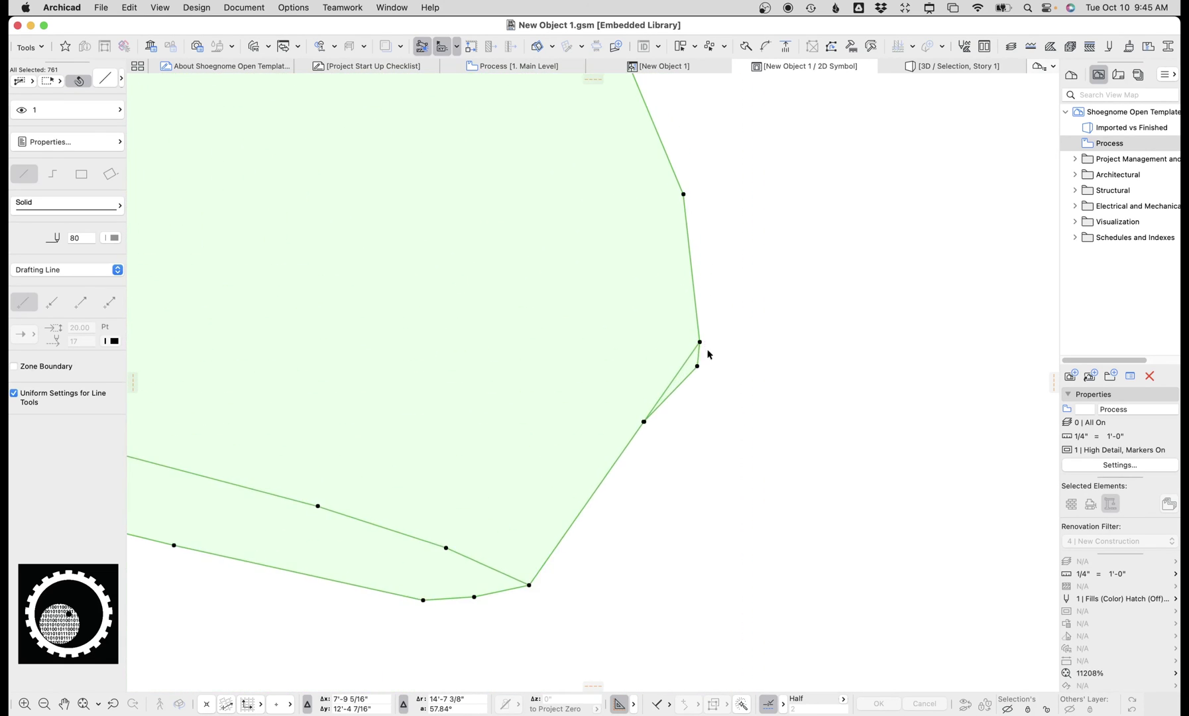
pyautogui.click(701, 342)
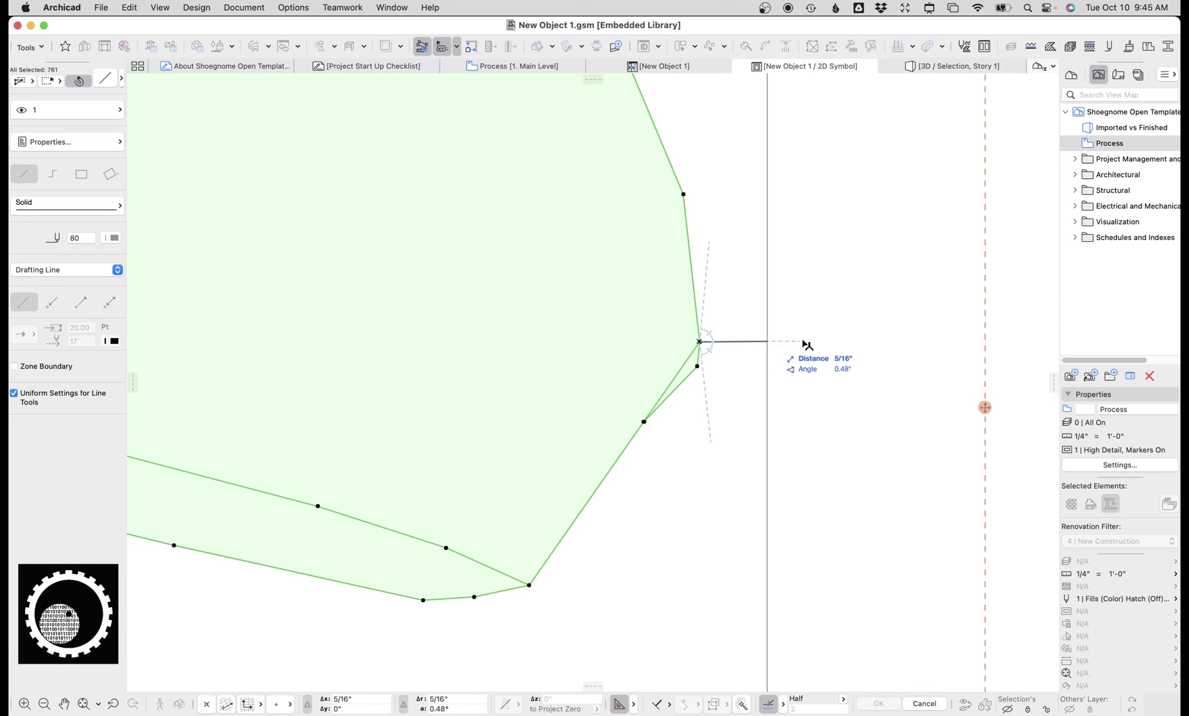
pyautogui.click(986, 339)
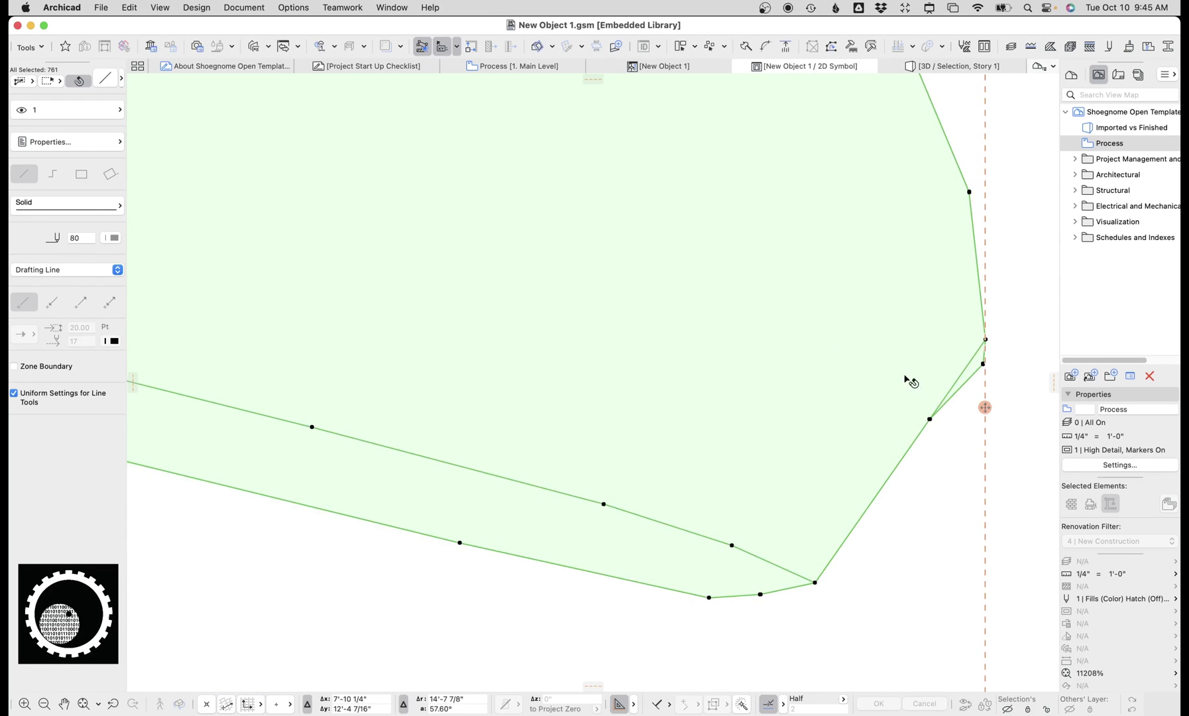
pyautogui.scroll(-15, 753, 427)
pyautogui.moveTo(717, 412); pyautogui.dragTo(660, 303, button='middle')
pyautogui.press('Escape')
# Examine the symbol's mirror alignment and the placed object's corner hotspots in the Process plan, and return to the 2D Symbol.
pyautogui.scroll(5, 610, 332)
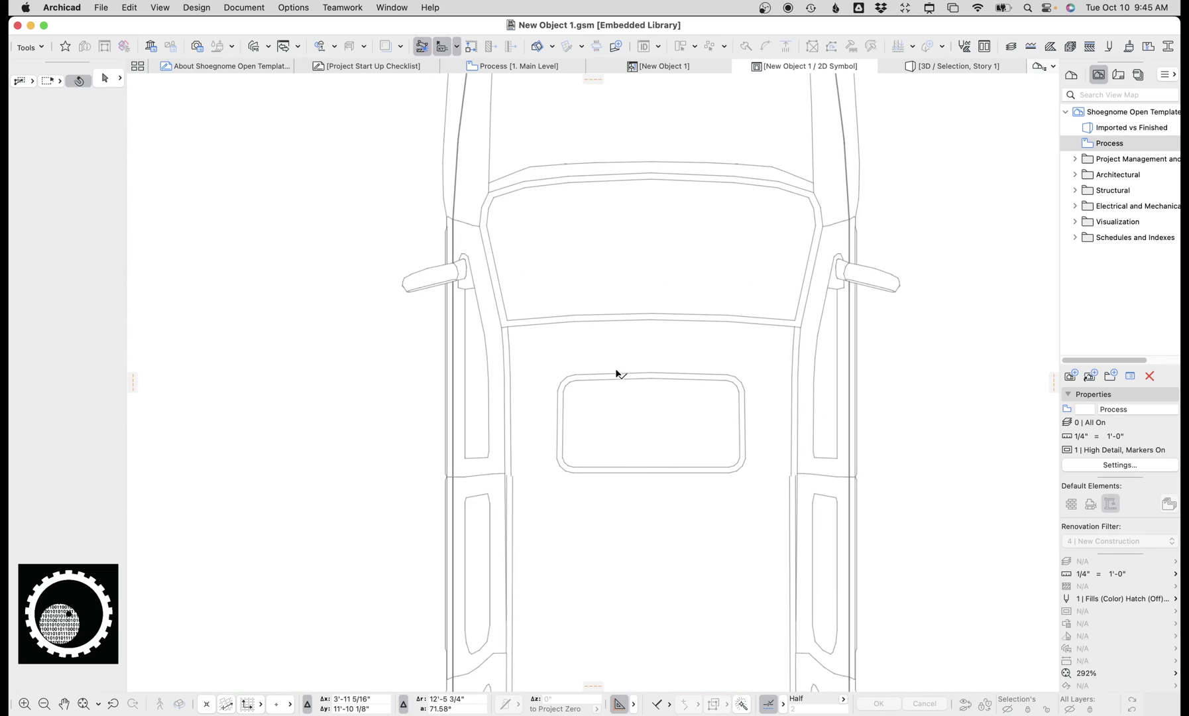
pyautogui.scroll(-8, 560, 270)
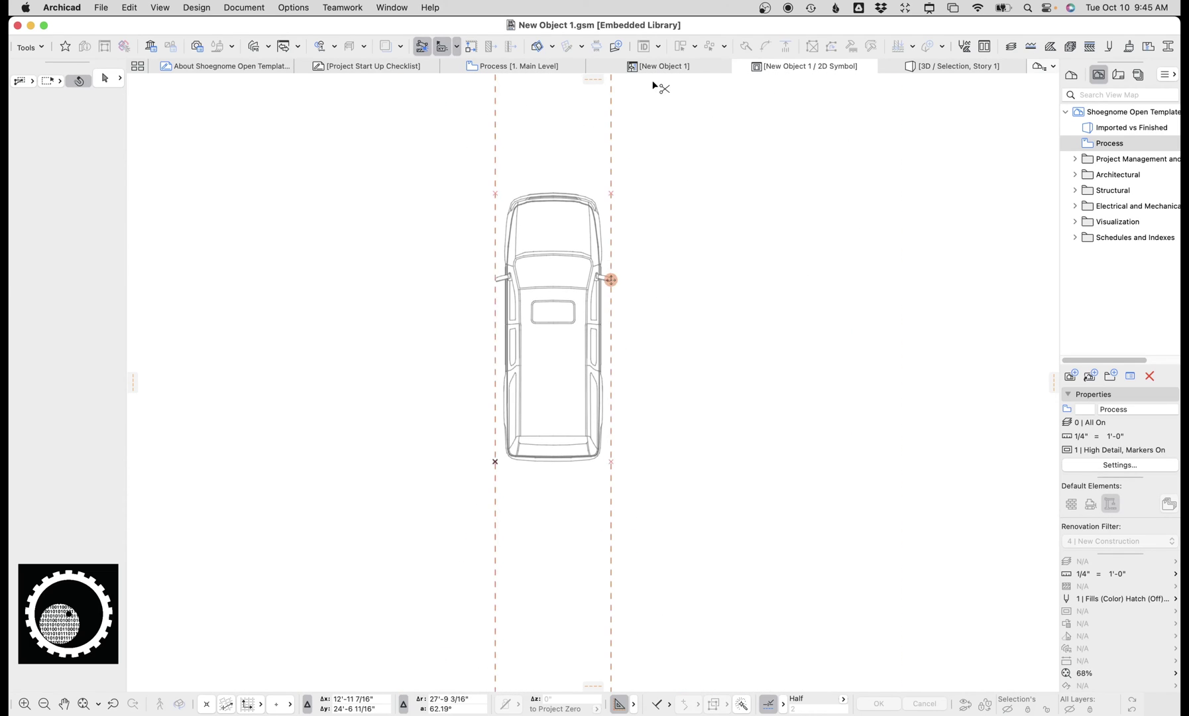
pyautogui.click(521, 68)
pyautogui.scroll(5, 642, 498)
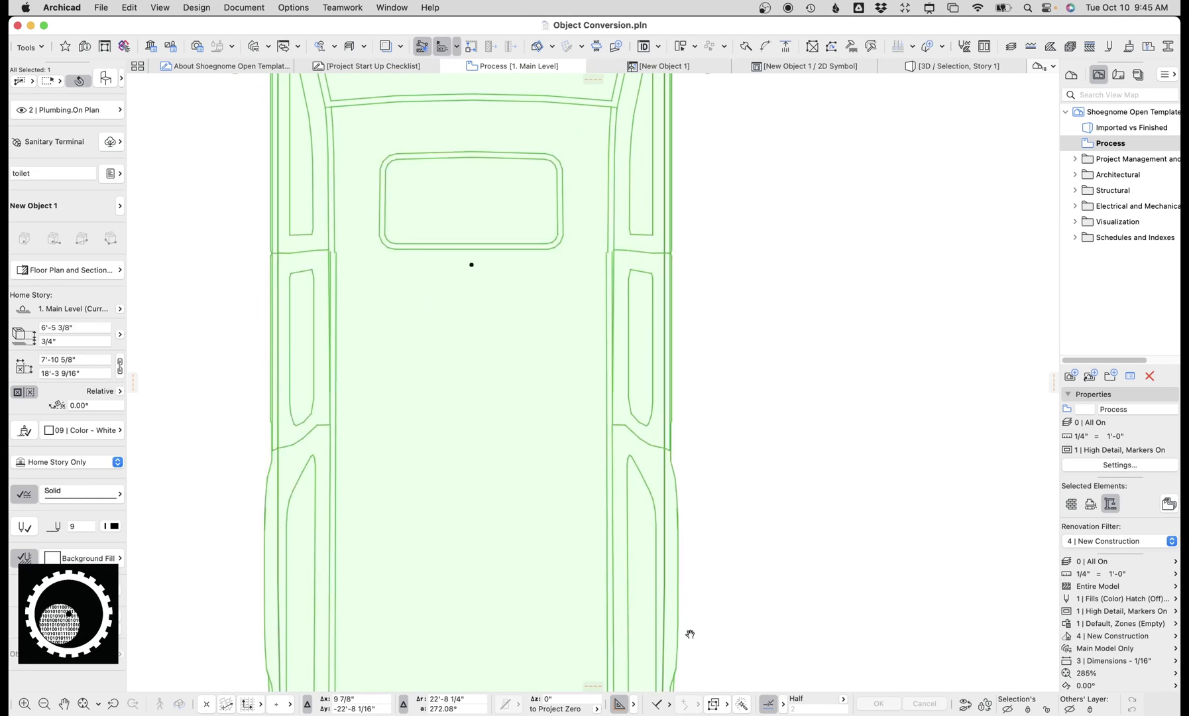
pyautogui.scroll(5, 693, 355)
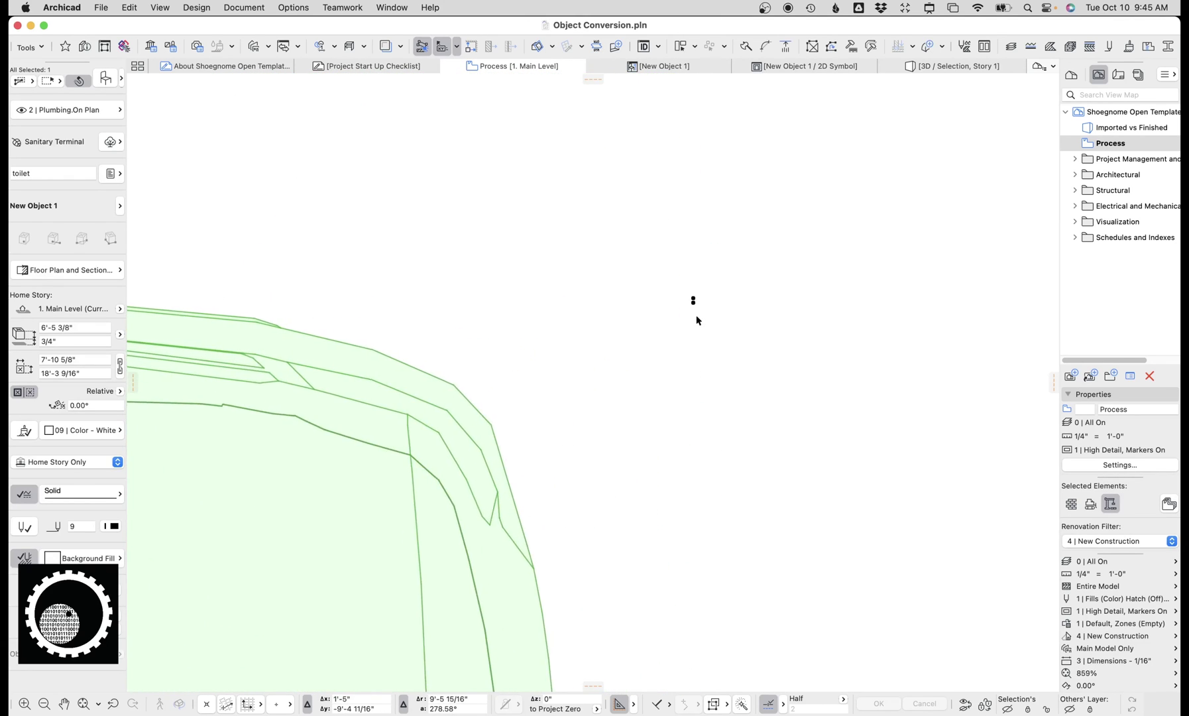
pyautogui.scroll(-10, 684, 320)
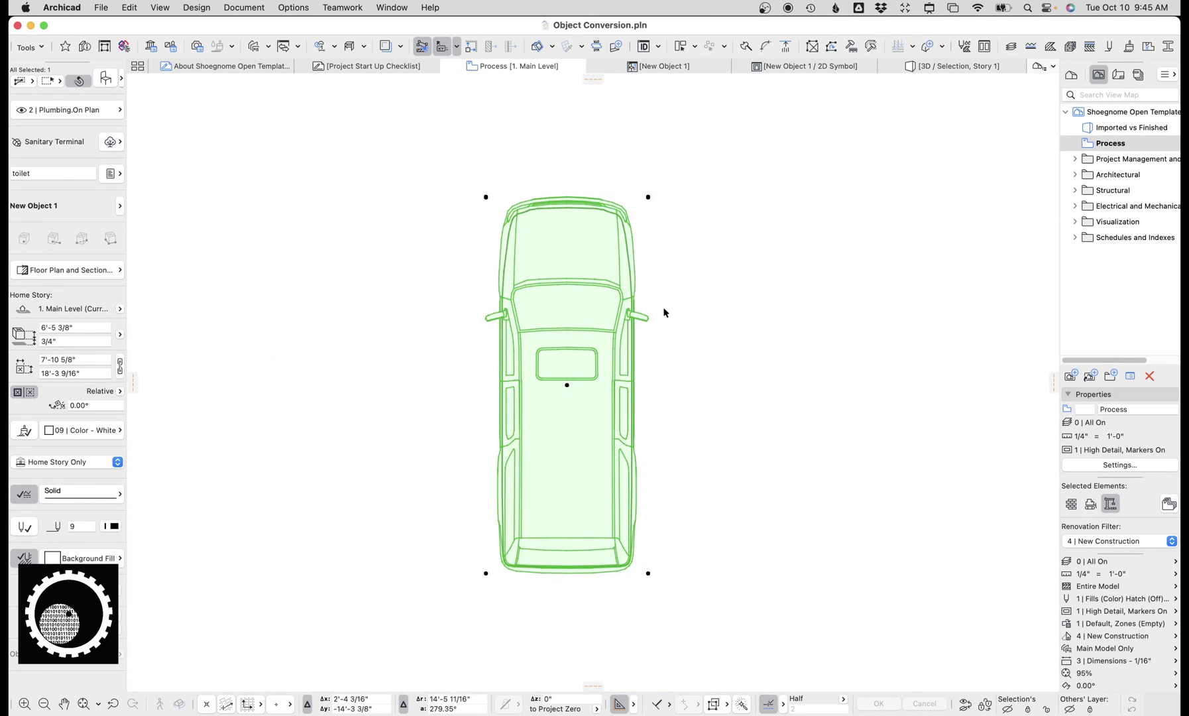
pyautogui.click(792, 68)
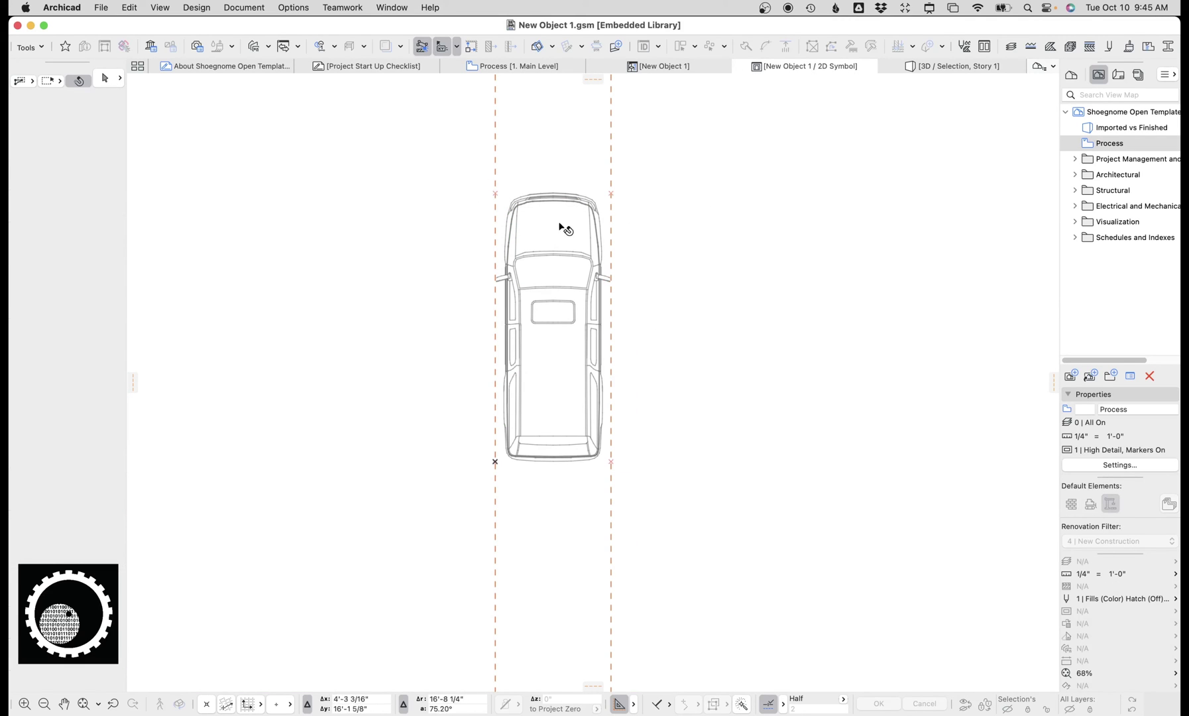
# Compare the placed New Object 1 with the finished Suburban in the Process plan, and view the Suburban in 3D.
pyautogui.moveTo(480, 182); pyautogui.dragTo(589, 277)
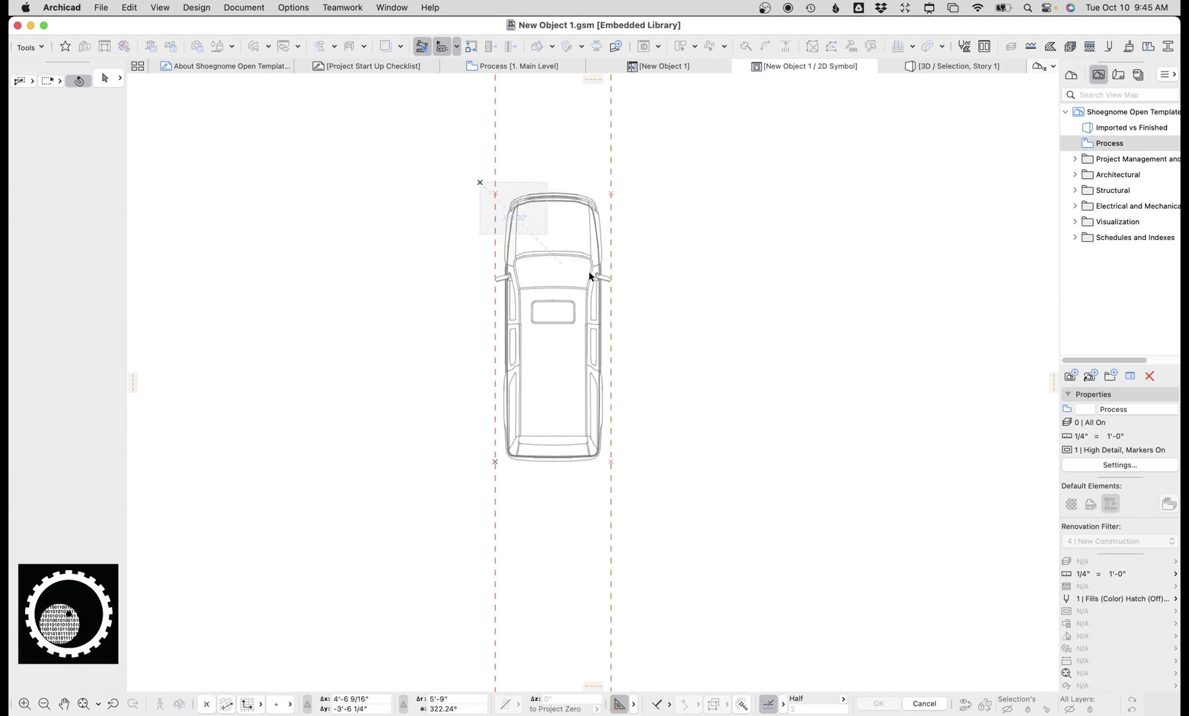
pyautogui.click(635, 472)
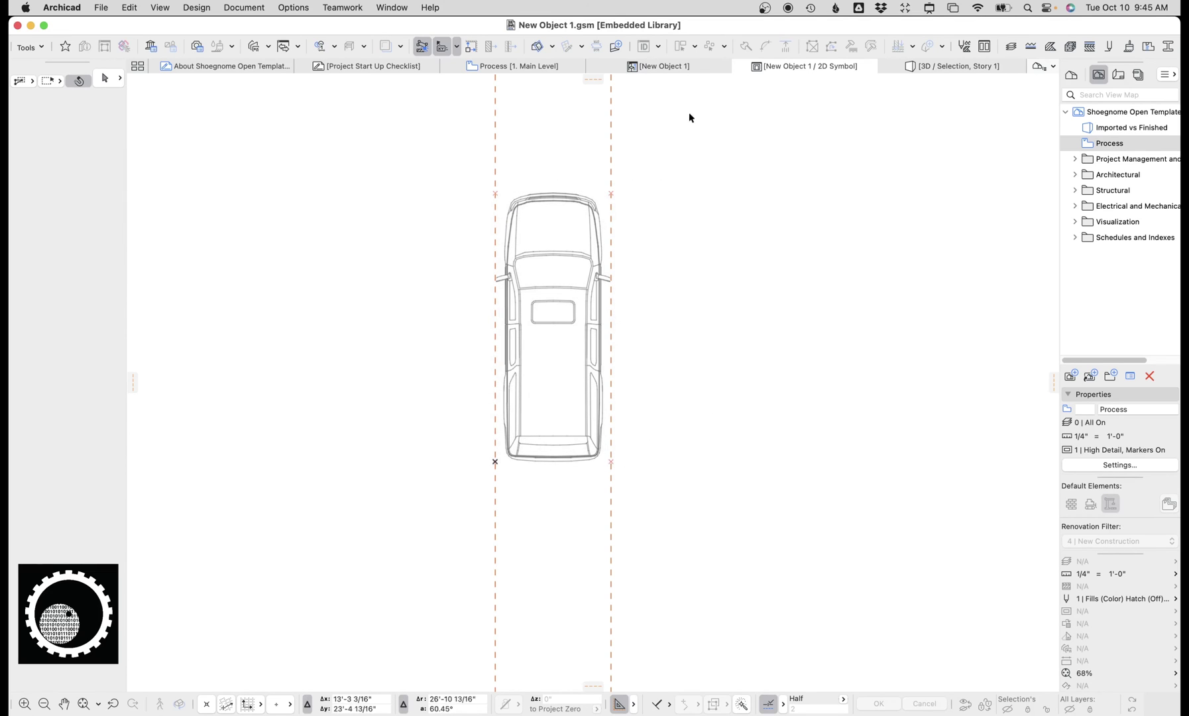
pyautogui.click(655, 65)
pyautogui.click(569, 66)
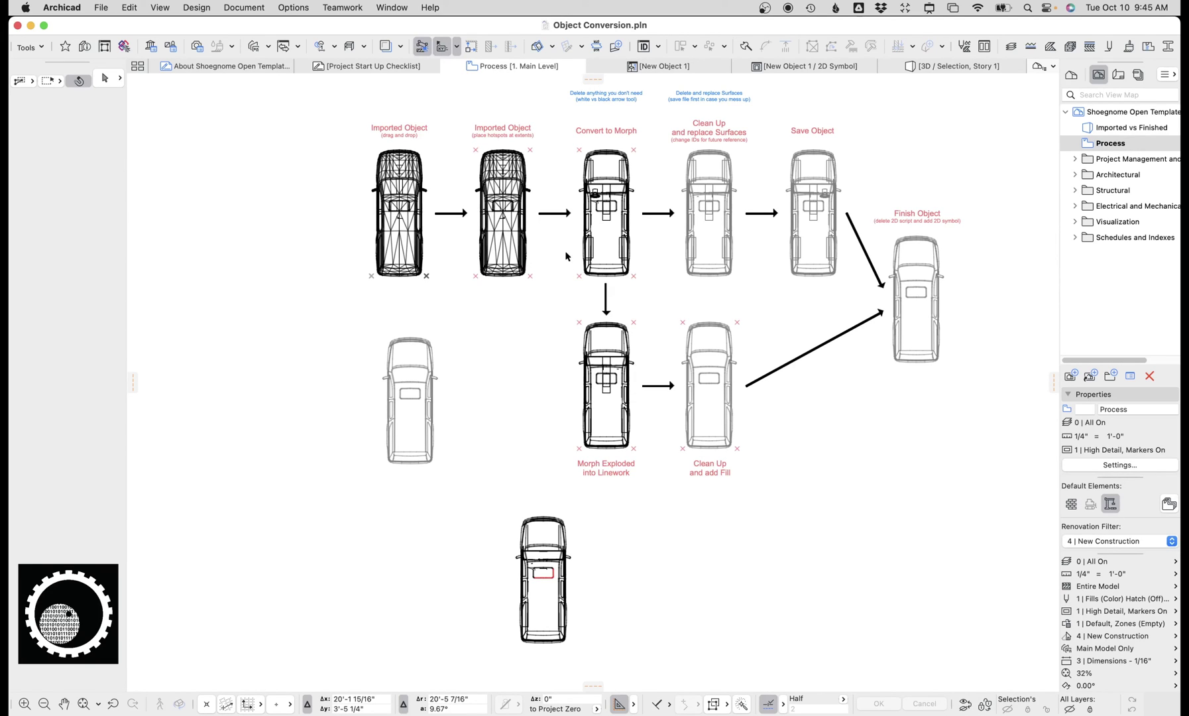
pyautogui.hscroll(5, 590, 251)
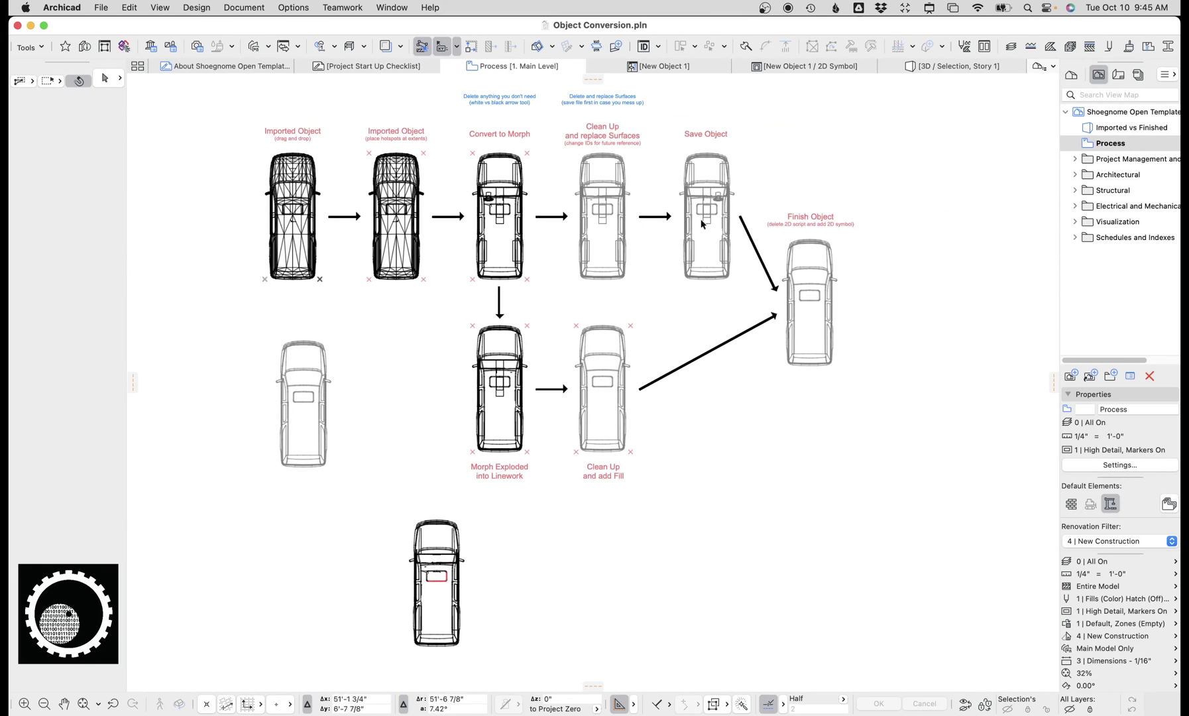
pyautogui.click(304, 411)
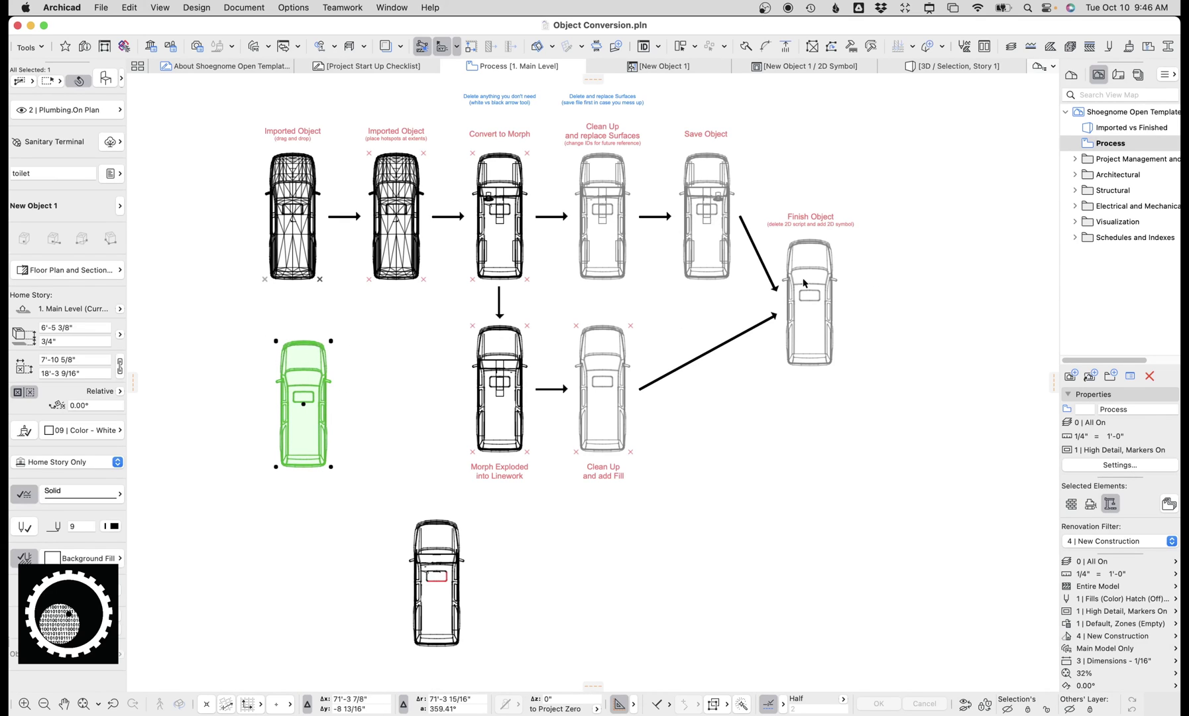
pyautogui.click(824, 304)
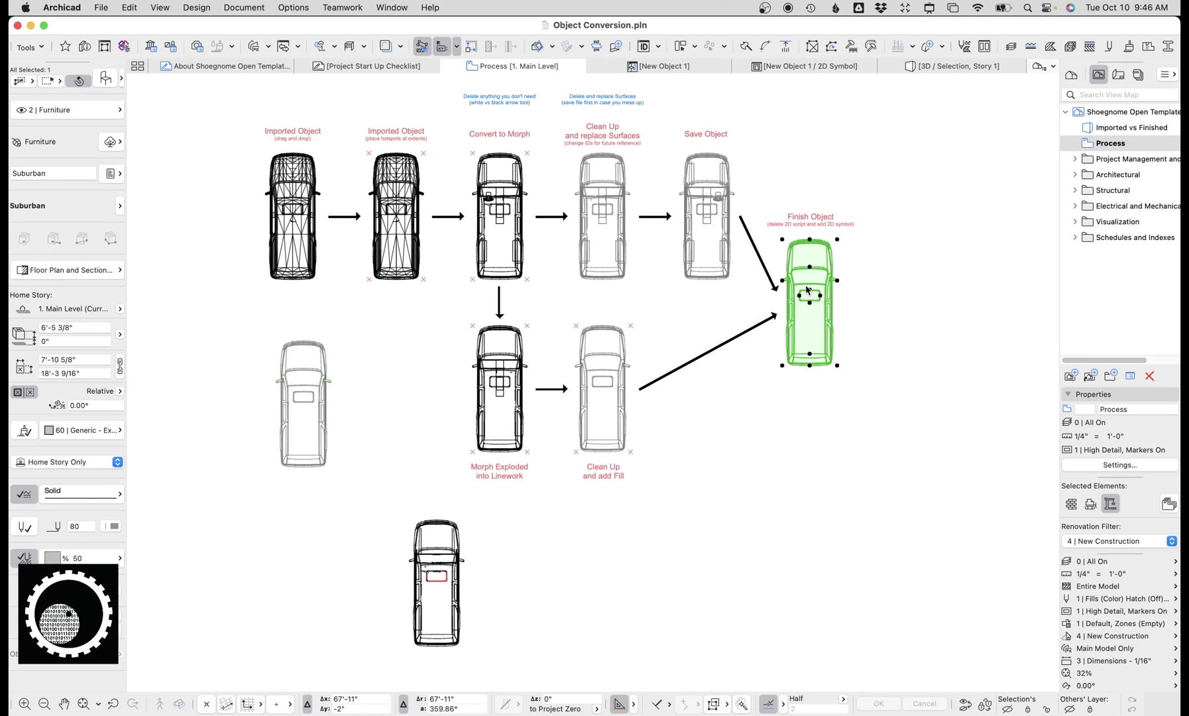
pyautogui.press('F5')
pyautogui.keyDown('shift'); pyautogui.moveTo(685, 420); pyautogui.dragTo(728, 219, button='middle'); pyautogui.keyUp('shift')
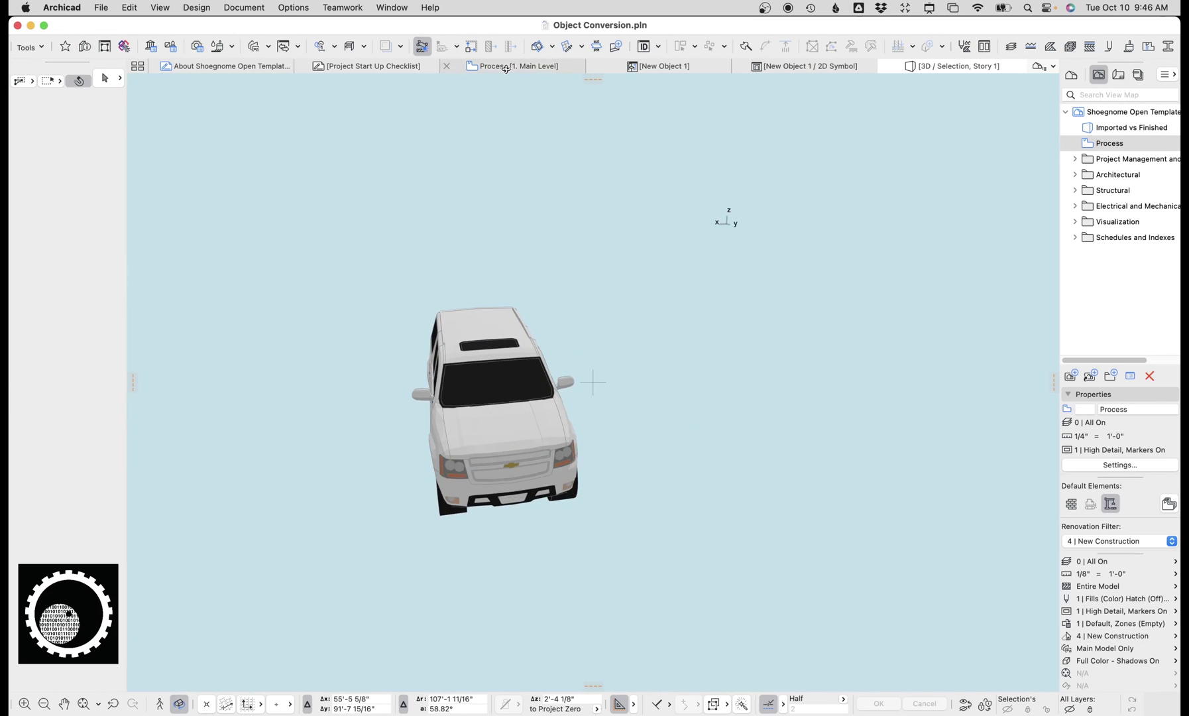
# Open the finished Suburban object for editing from the Process plan, examine the hotspots in its 2D Symbol, and close the symbol.
pyautogui.click(506, 69)
pyautogui.scroll(3, 828, 291)
pyautogui.moveTo(822, 291); pyautogui.dragTo(697, 332, button='middle')
pyautogui.click(669, 291)
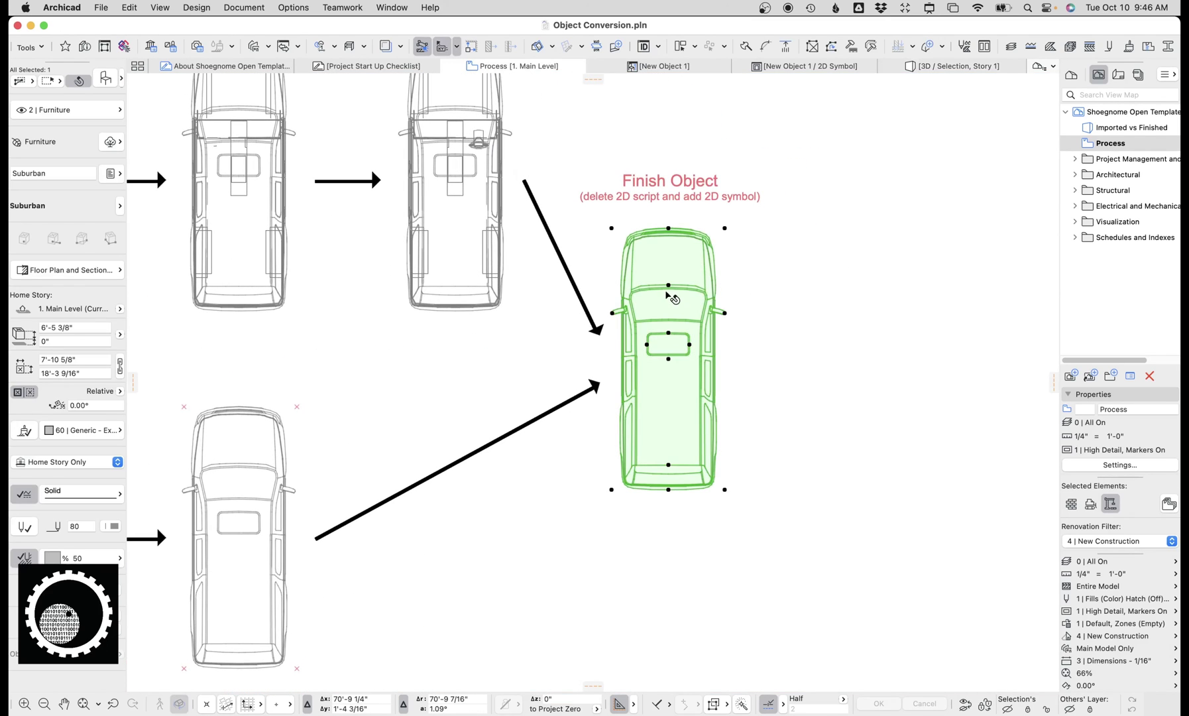
pyautogui.press('super+shift+o')
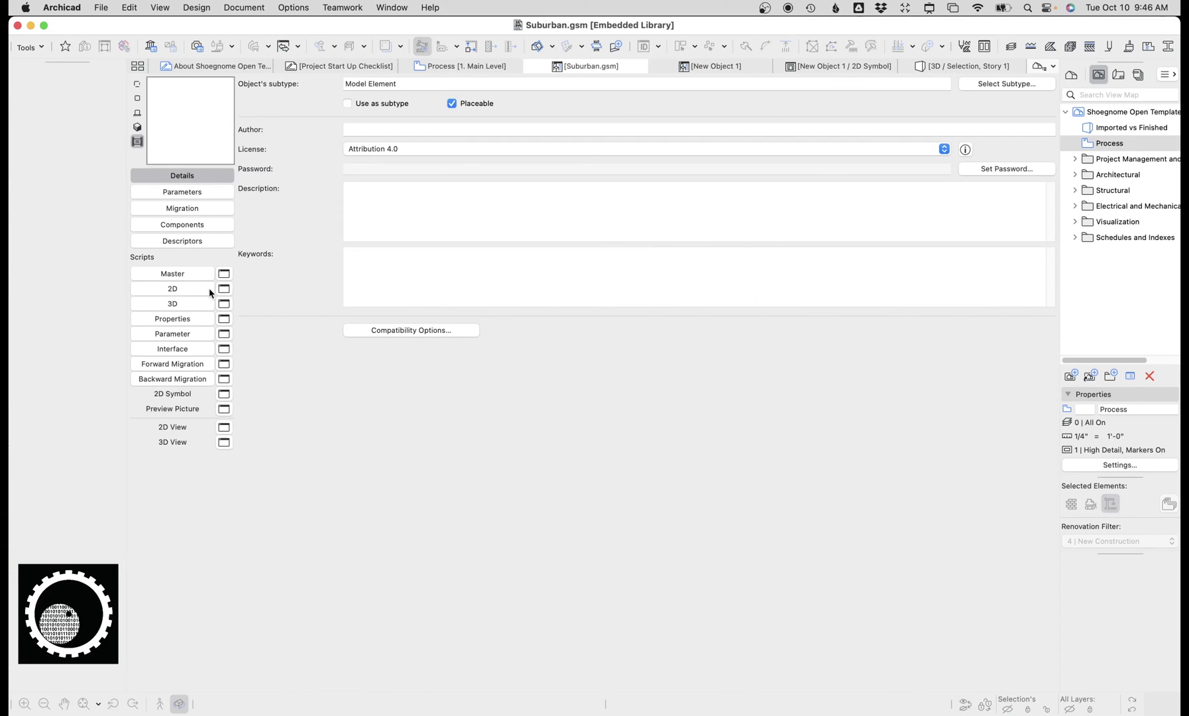
pyautogui.click(224, 394)
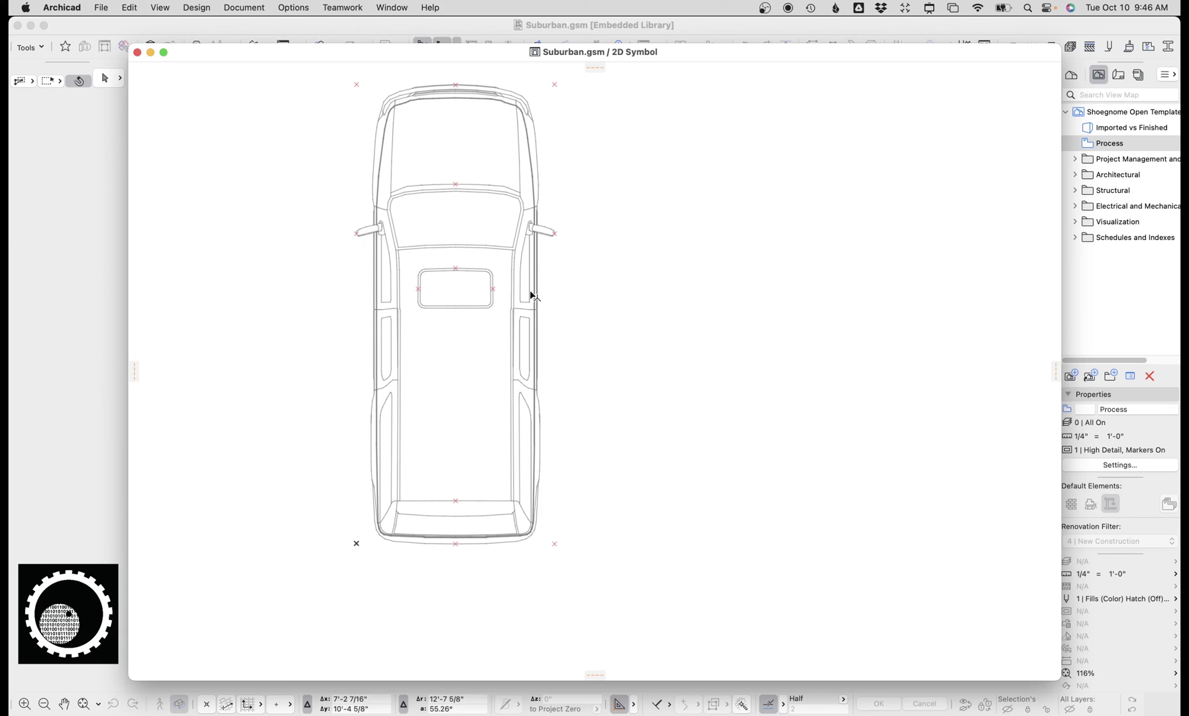
pyautogui.click(456, 183)
pyautogui.click(455, 544)
pyautogui.click(137, 51)
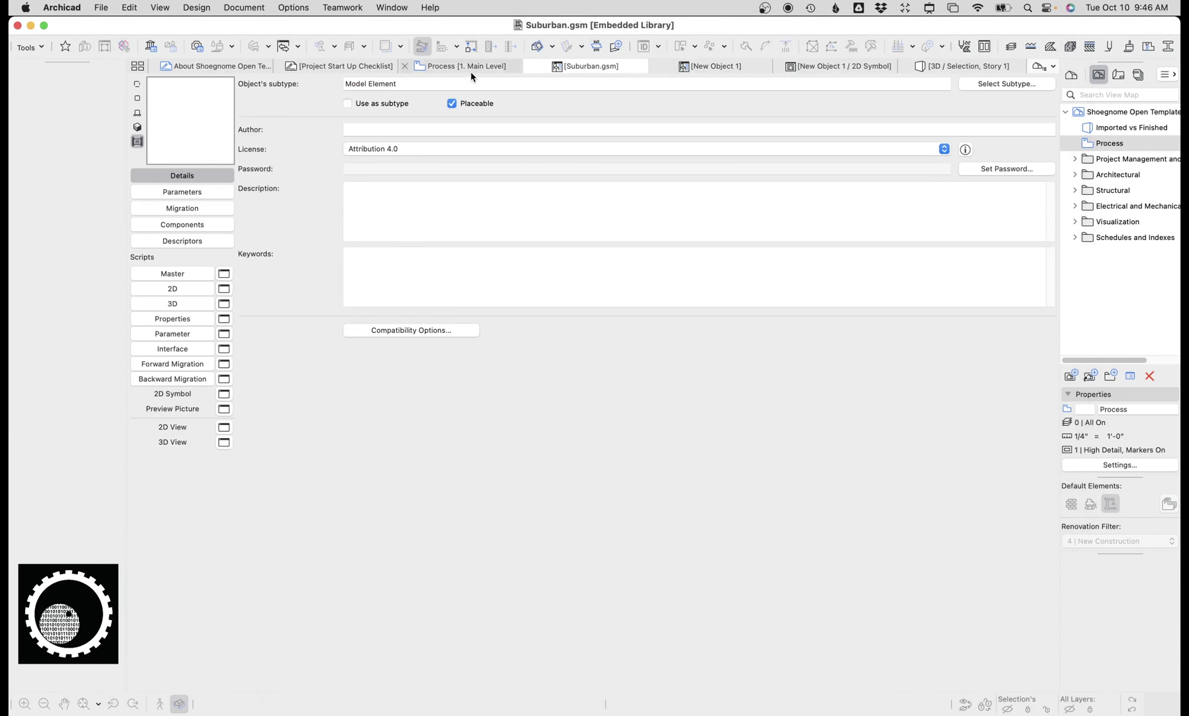
# Examine the selection points of the placed New Object 1 and of the finished Suburban in the Process plan.
pyautogui.click(455, 67)
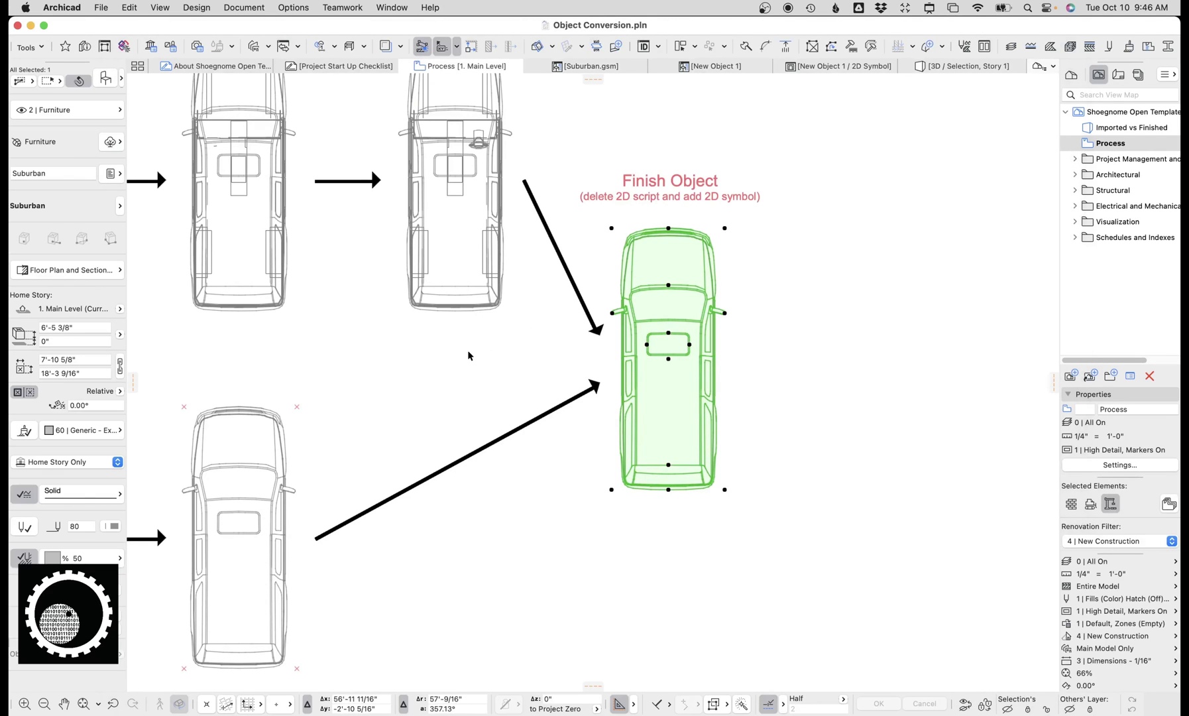
pyautogui.scroll(-5, 469, 355)
pyautogui.click(335, 406)
pyautogui.click(359, 400)
pyautogui.click(348, 393)
pyautogui.click(336, 383)
pyautogui.moveTo(335, 368); pyautogui.dragTo(332, 360)
pyautogui.press('Escape')
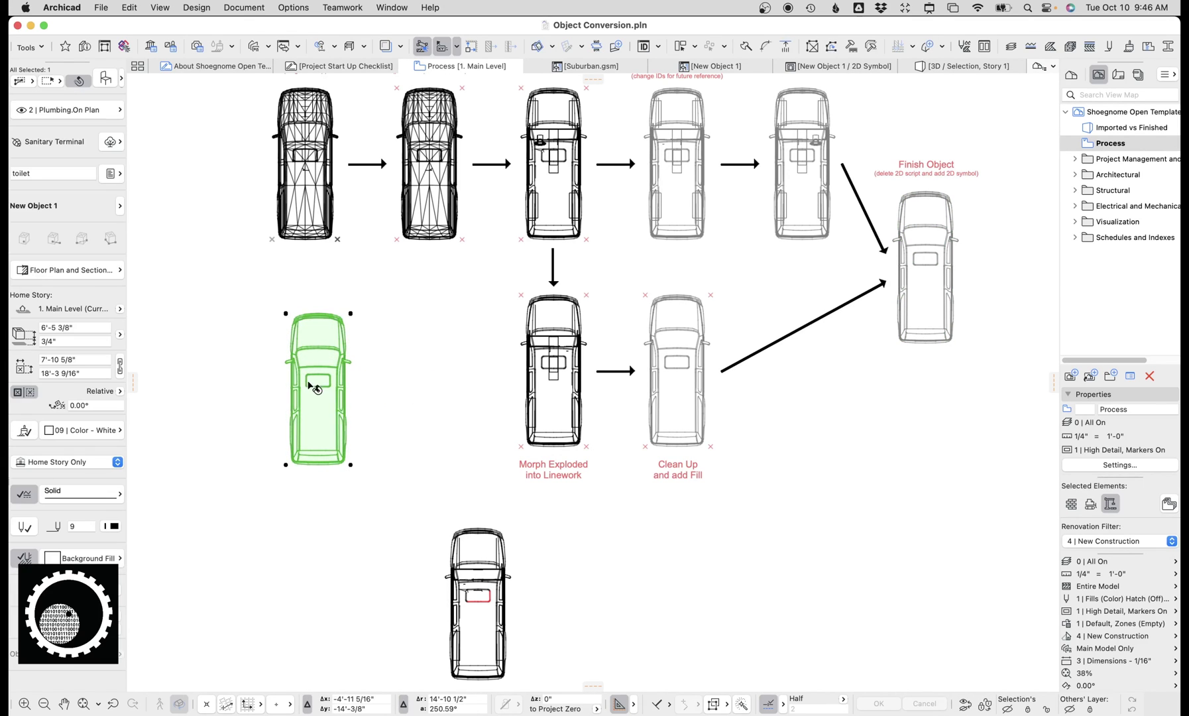
pyautogui.press('Escape')
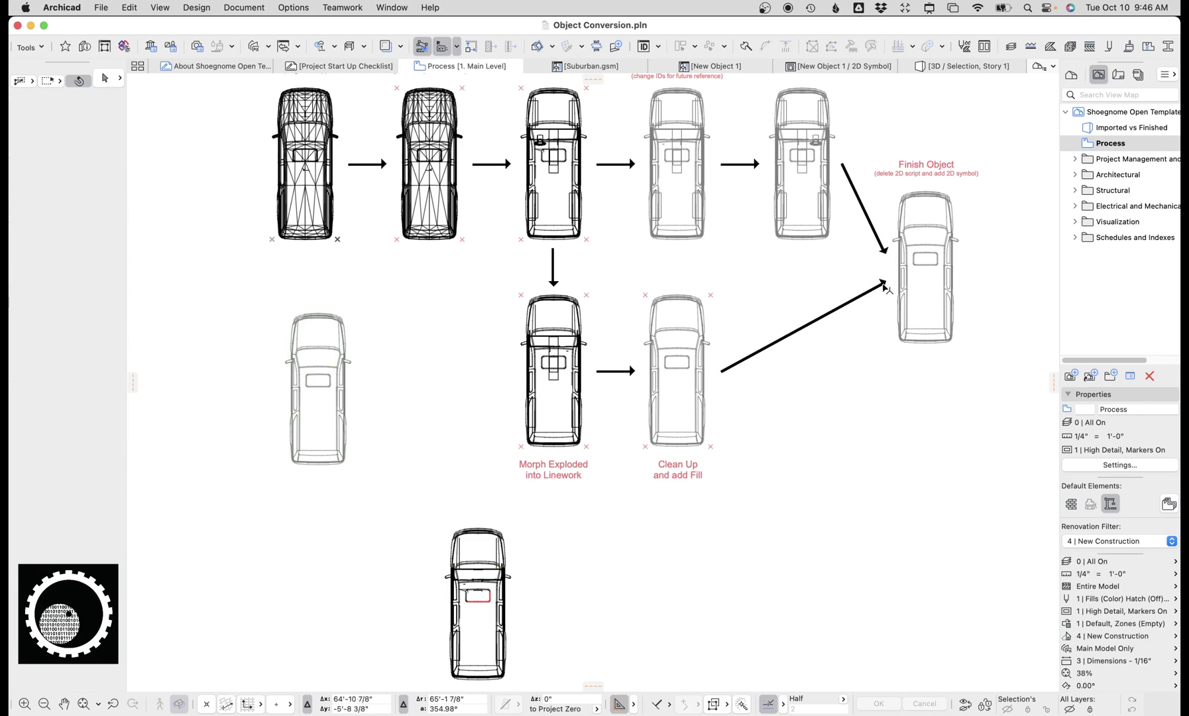
pyautogui.click(935, 262)
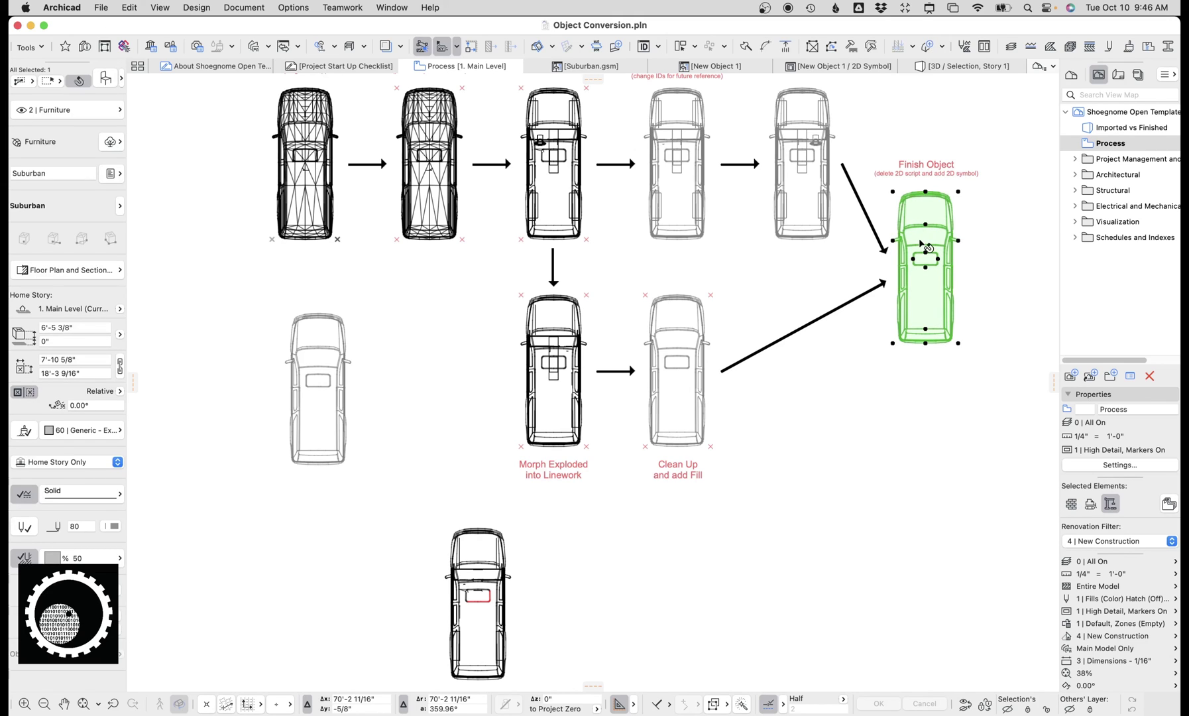
pyautogui.press('Escape')
# Delete the placed New Object 1 and the loose vehicle copy below the process diagram.
pyautogui.moveTo(849, 351); pyautogui.dragTo(784, 386, button='middle')
pyautogui.scroll(-2, 782, 383)
pyautogui.moveTo(547, 679)
pyautogui.mouseDown()
pyautogui.moveTo(507, 659)
pyautogui.moveTo(396, 514)
pyautogui.moveTo(321, 365)
pyautogui.moveTo(293, 343)
pyautogui.mouseUp()
pyautogui.press('Delete')
pyautogui.press('Delete')
pyautogui.middleClick(472, 358)
pyautogui.middleClick(472, 359)
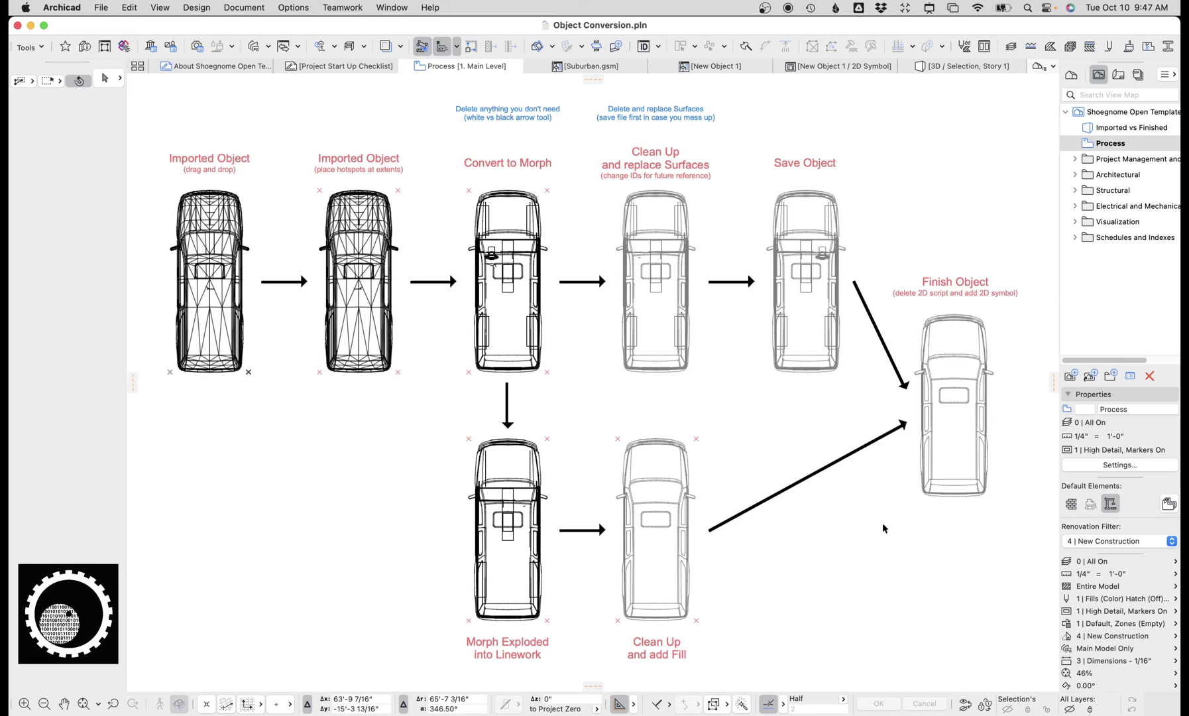
# Try mirroring the whole 2D Symbol of New Object 1, hotspots included, about the left guide line, and undo it.
pyautogui.click(729, 67)
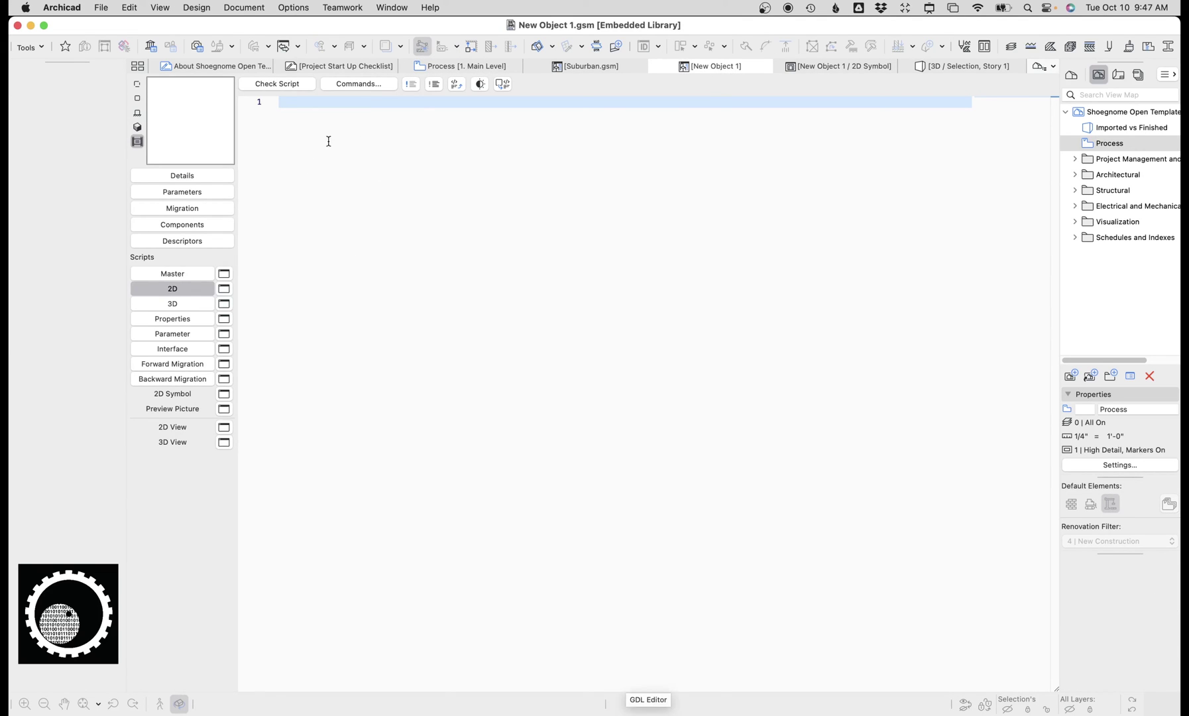
pyautogui.click(224, 394)
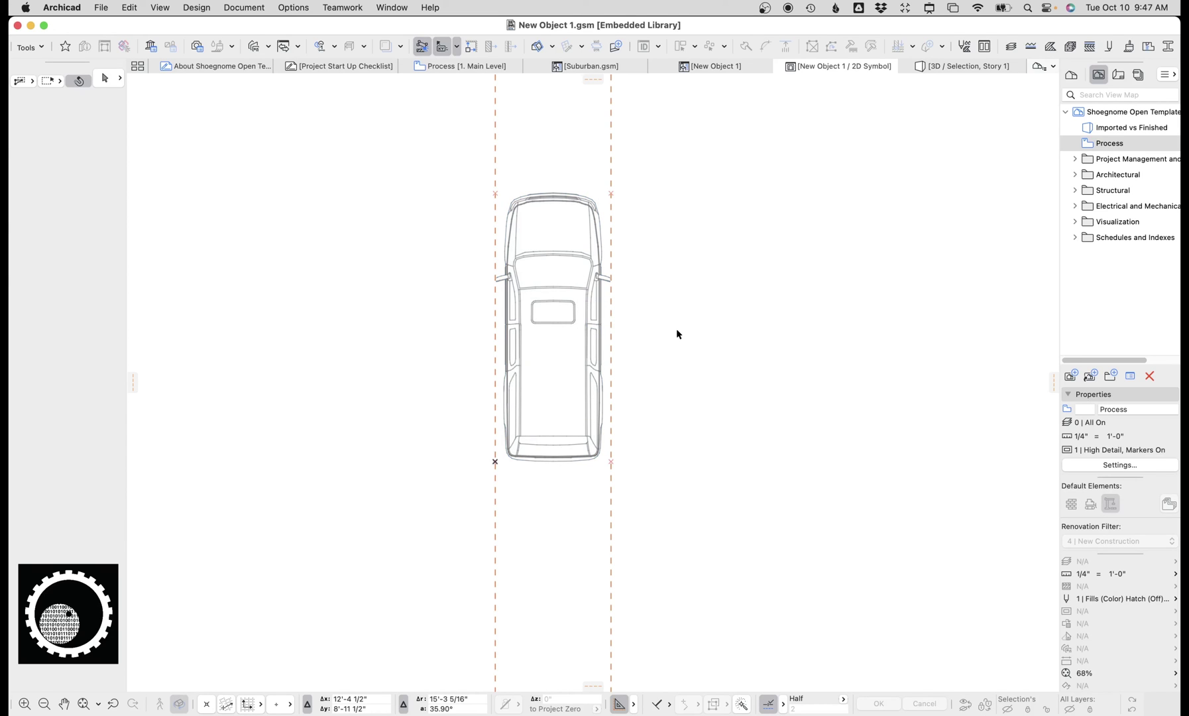
pyautogui.moveTo(446, 160); pyautogui.dragTo(704, 494)
pyautogui.press('super+m')
pyautogui.click(495, 462)
pyautogui.click(495, 396)
pyautogui.press('Escape')
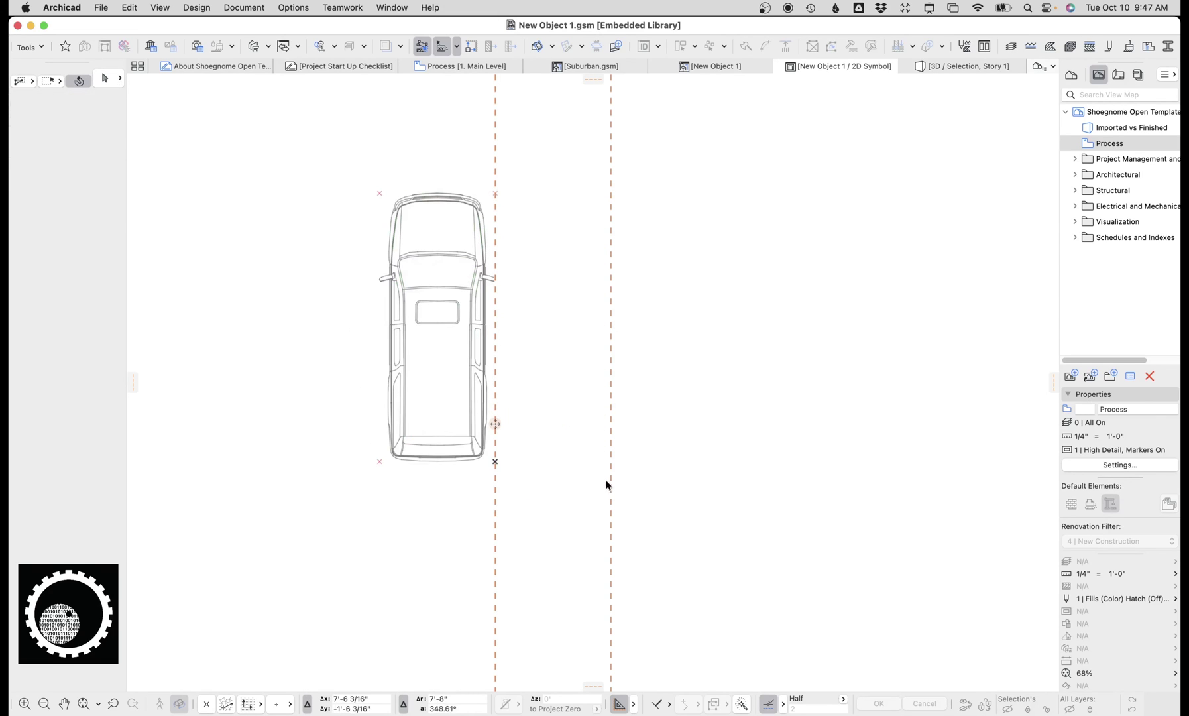
pyautogui.press('super+z')
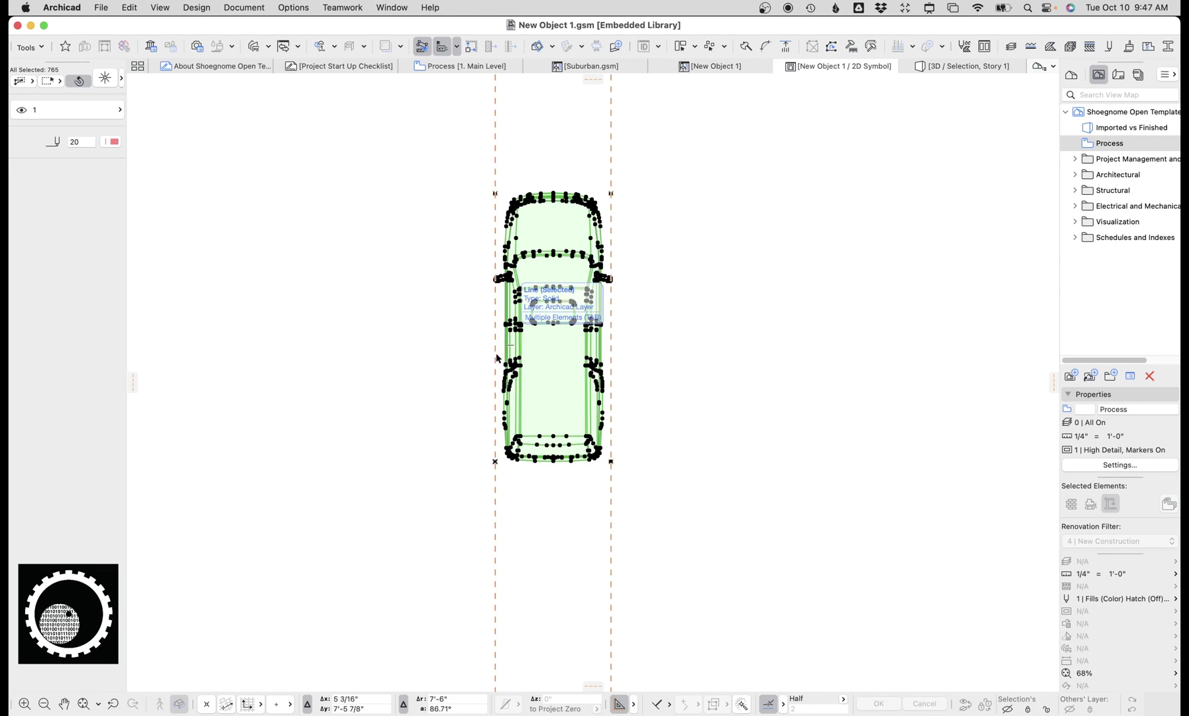
# Compare the imported and finished vehicles in the Imported vs Finished 3D view, and return to the Process plan.
pyautogui.click(472, 68)
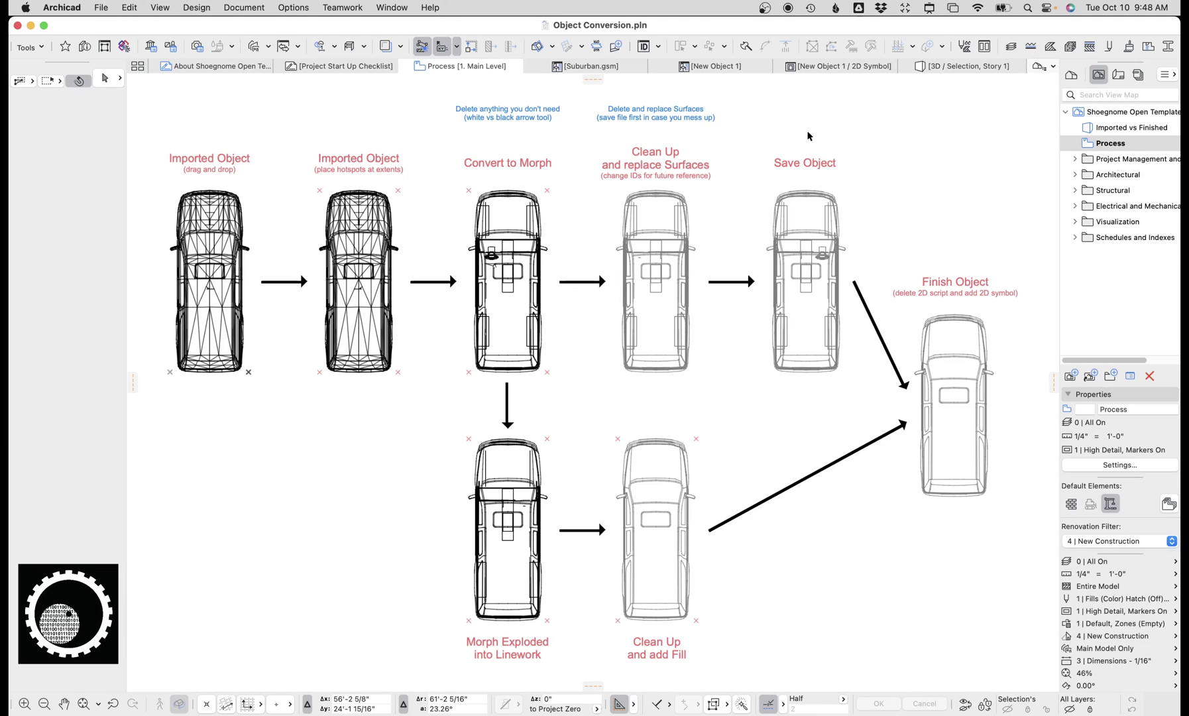
pyautogui.doubleClick(1135, 128)
pyautogui.press('Escape')
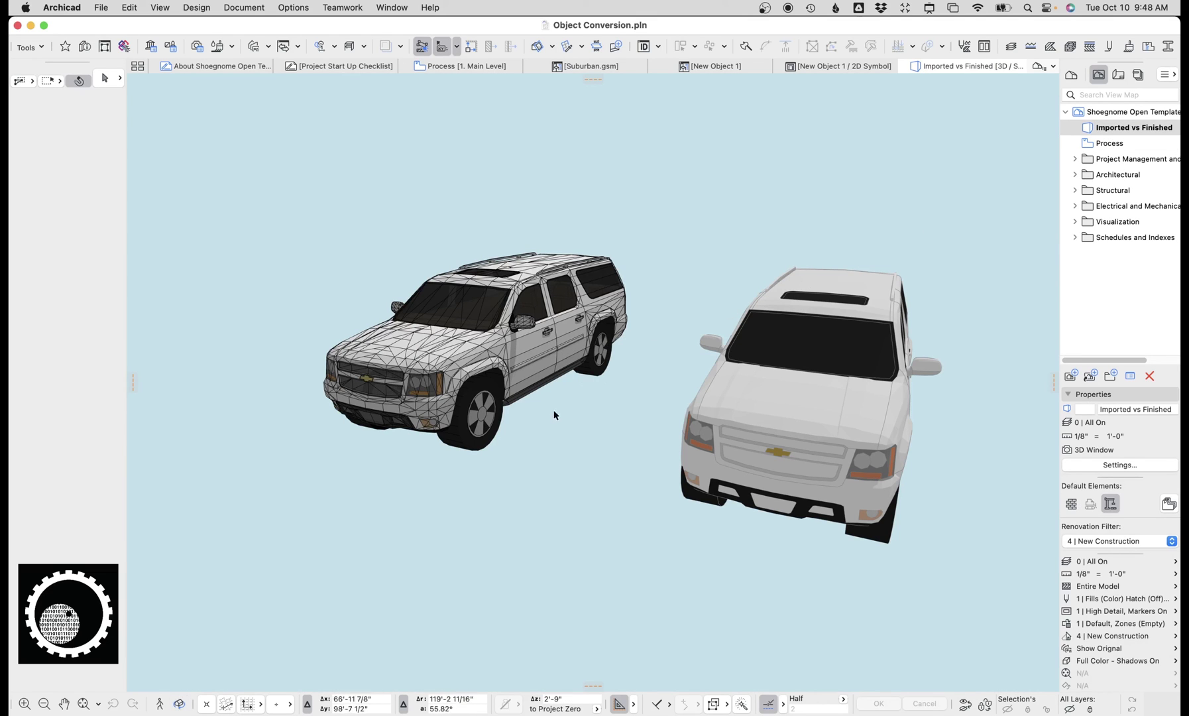
pyautogui.click(522, 379)
pyautogui.click(411, 231)
pyautogui.click(468, 69)
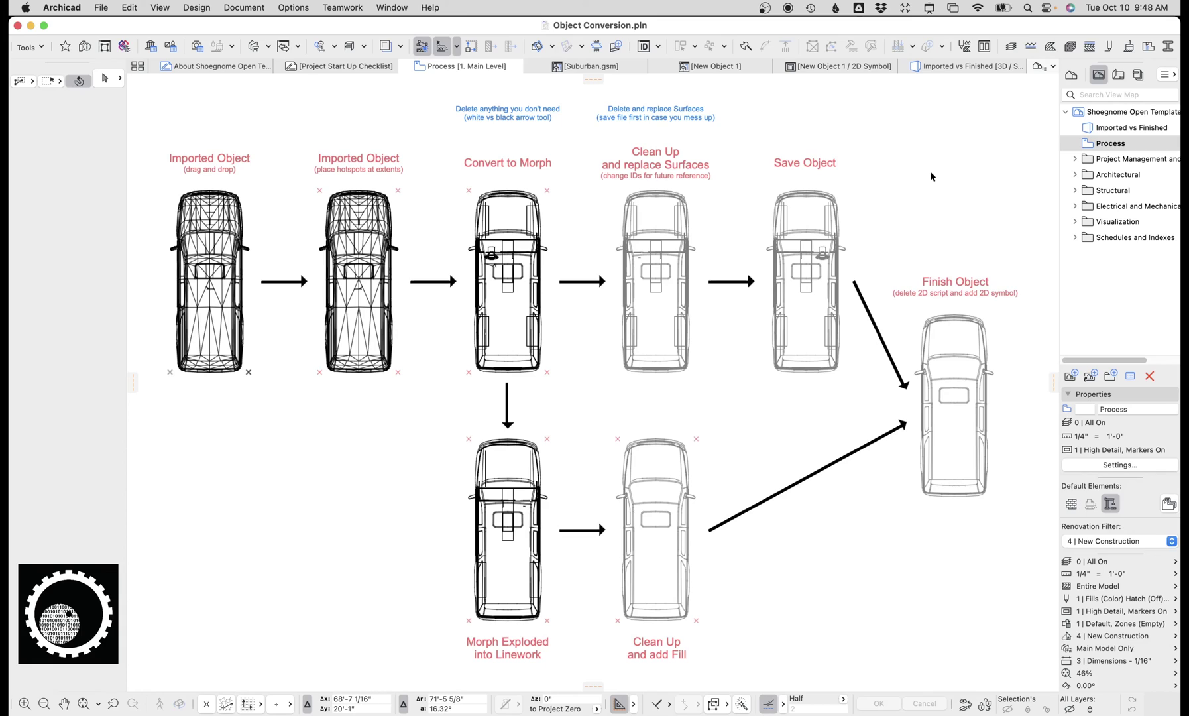